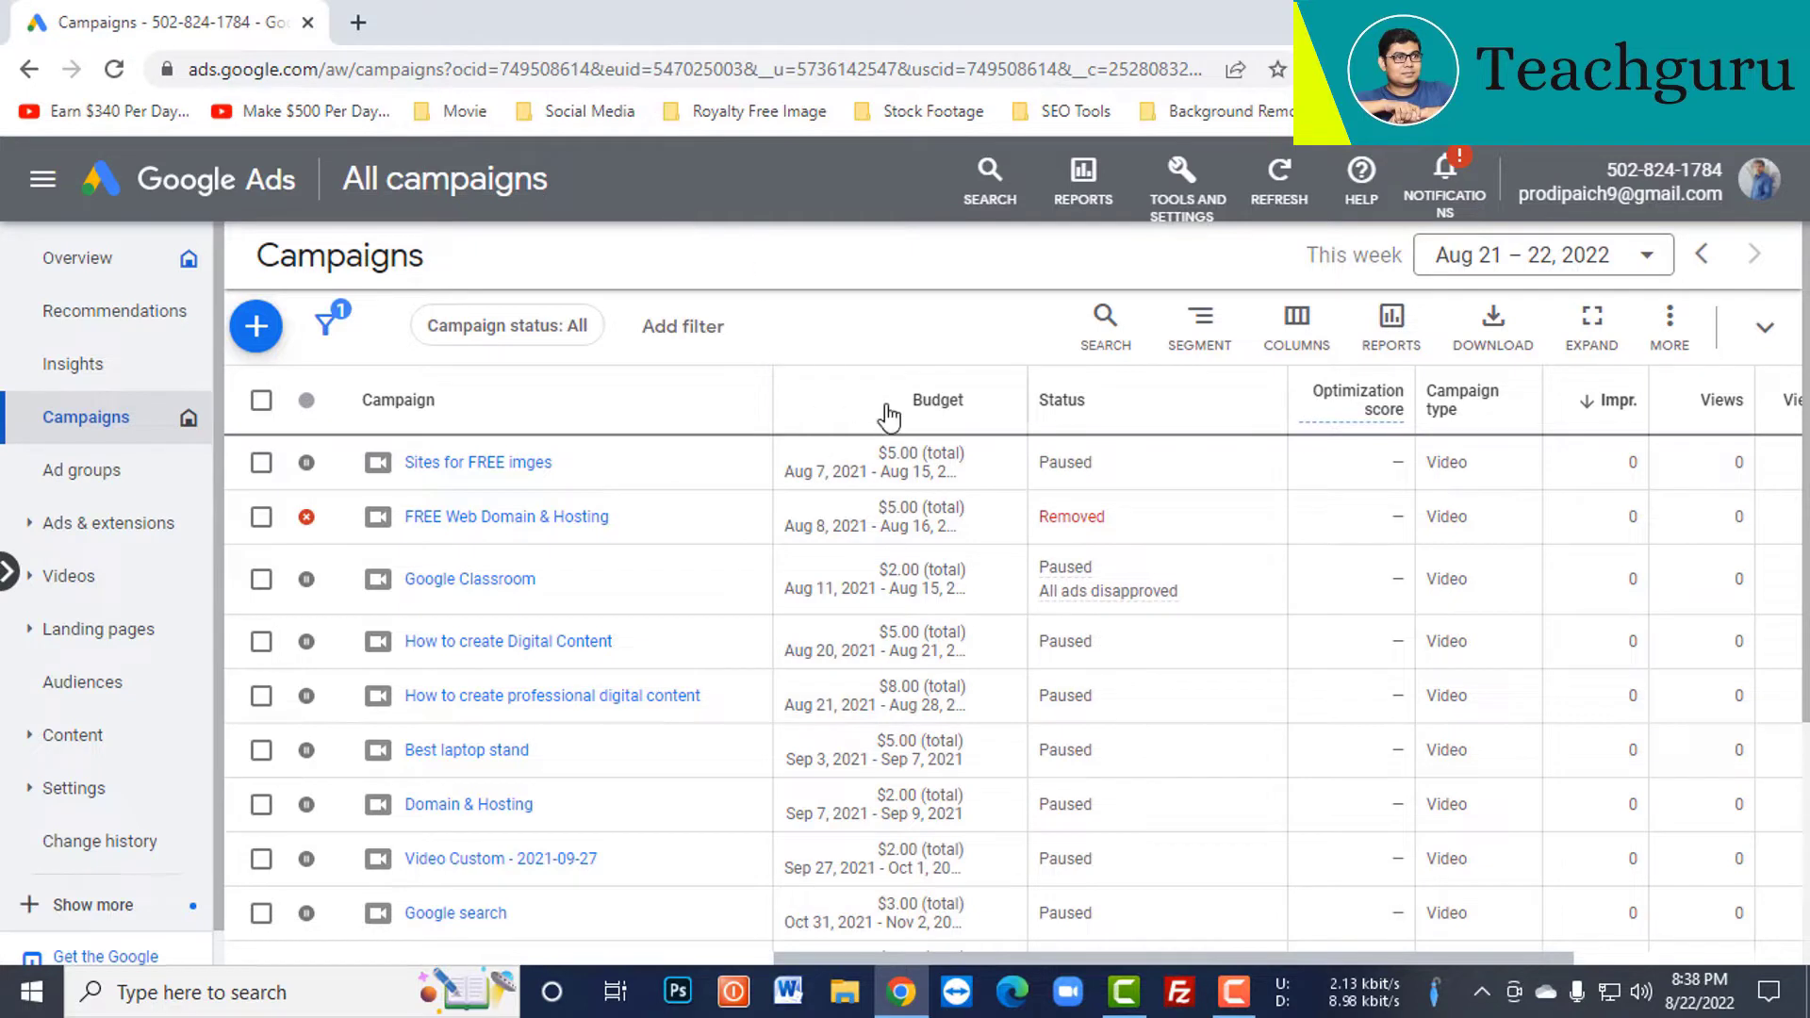
- Start a new campaign without a goal's guidance, using the Video type and the Custom video campaign subtype
{"action": "left_click", "coordinate": [255, 325]}
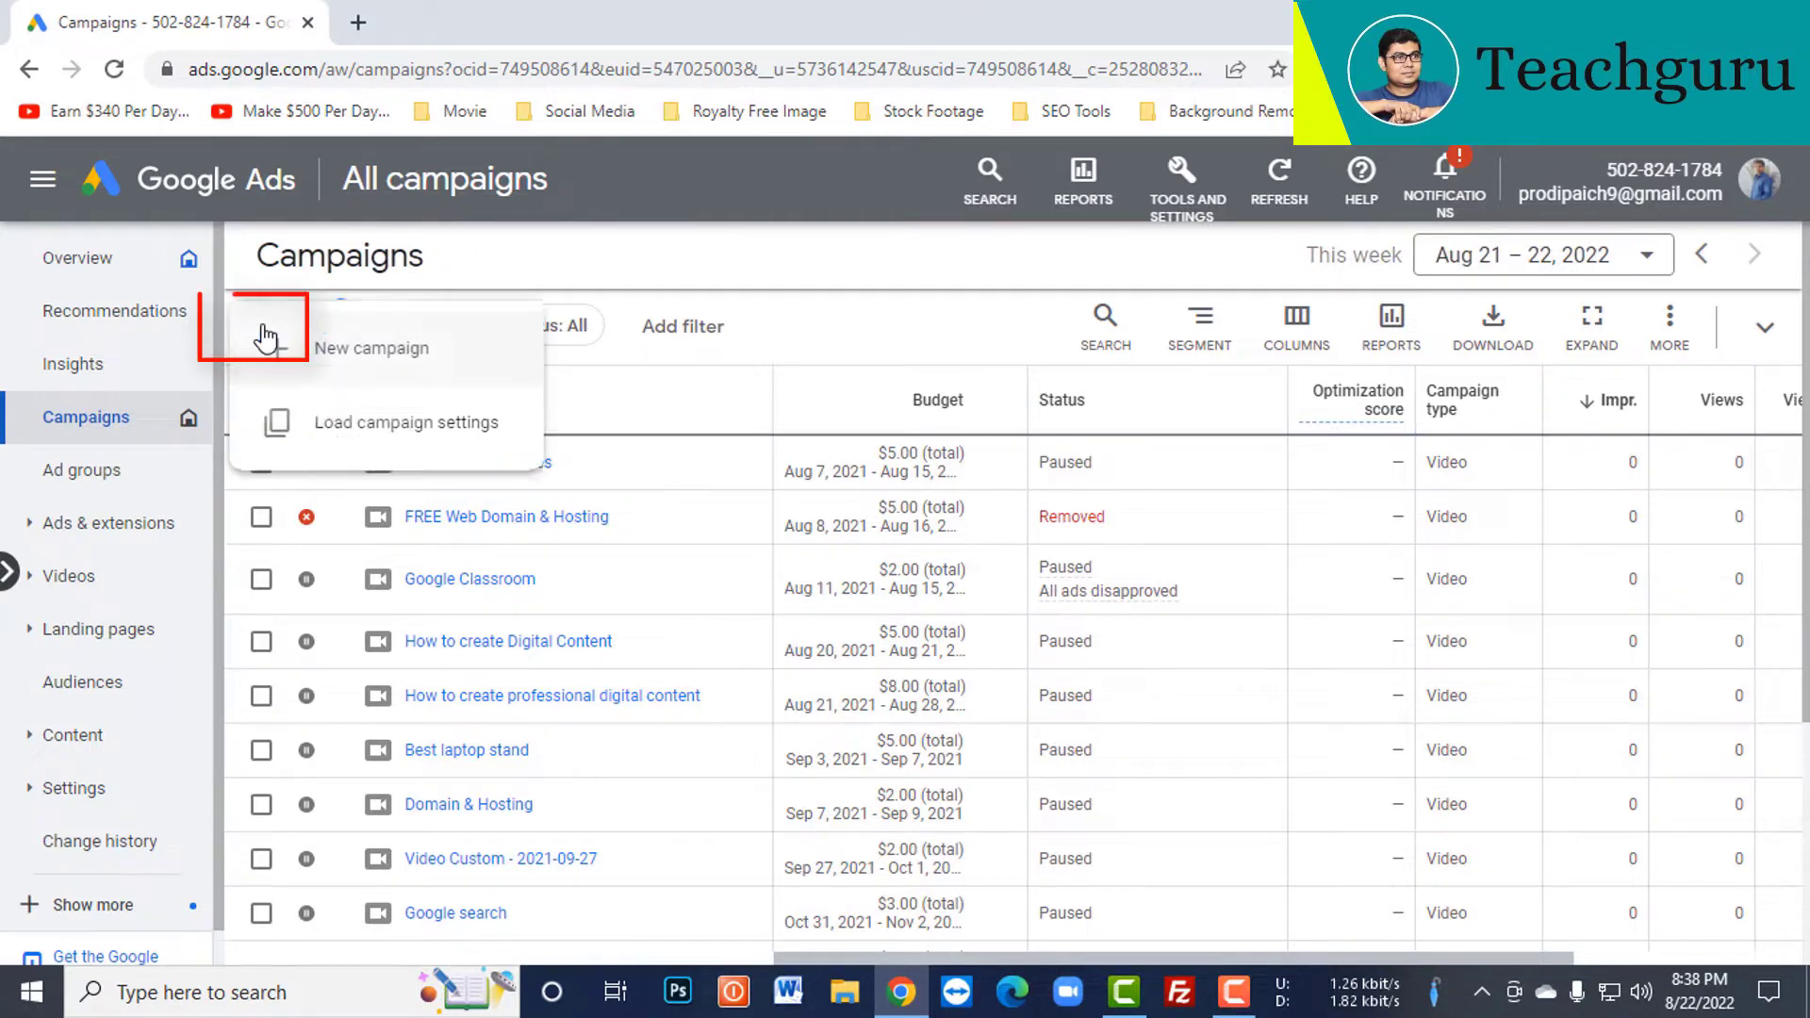
{"action": "left_click", "coordinate": [401, 356]}
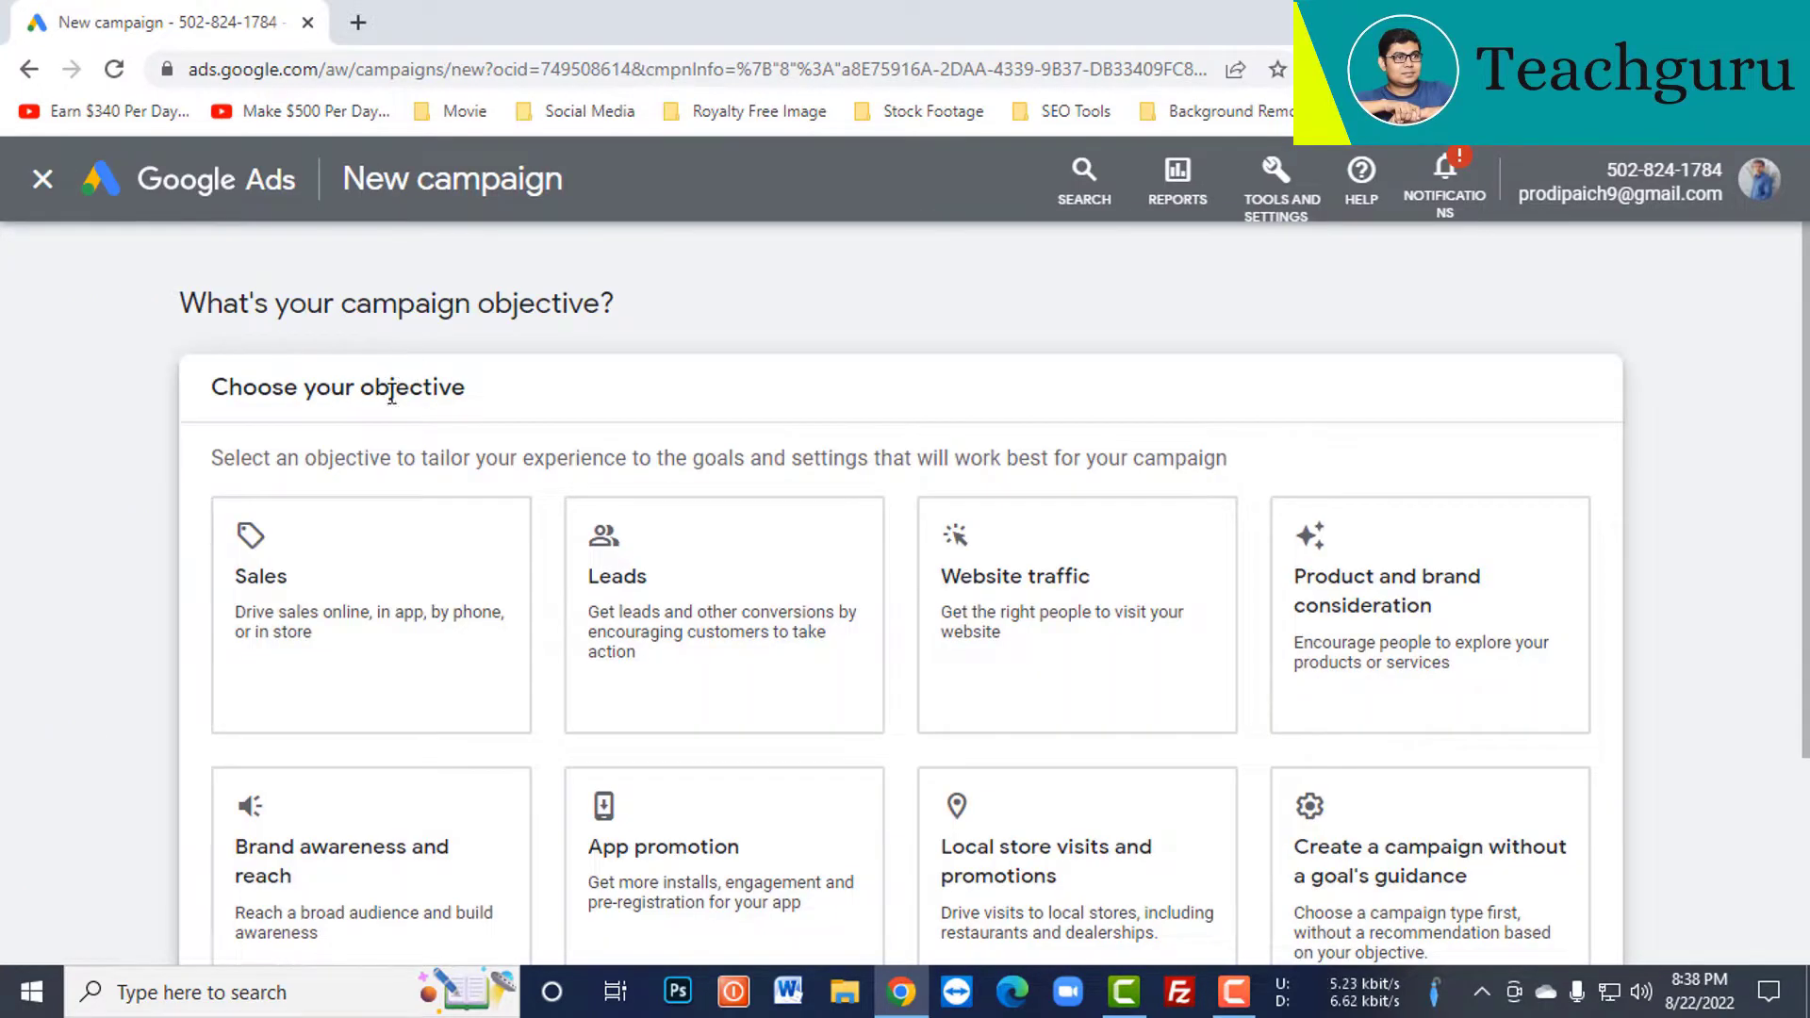
{"action": "left_click", "coordinate": [1379, 528]}
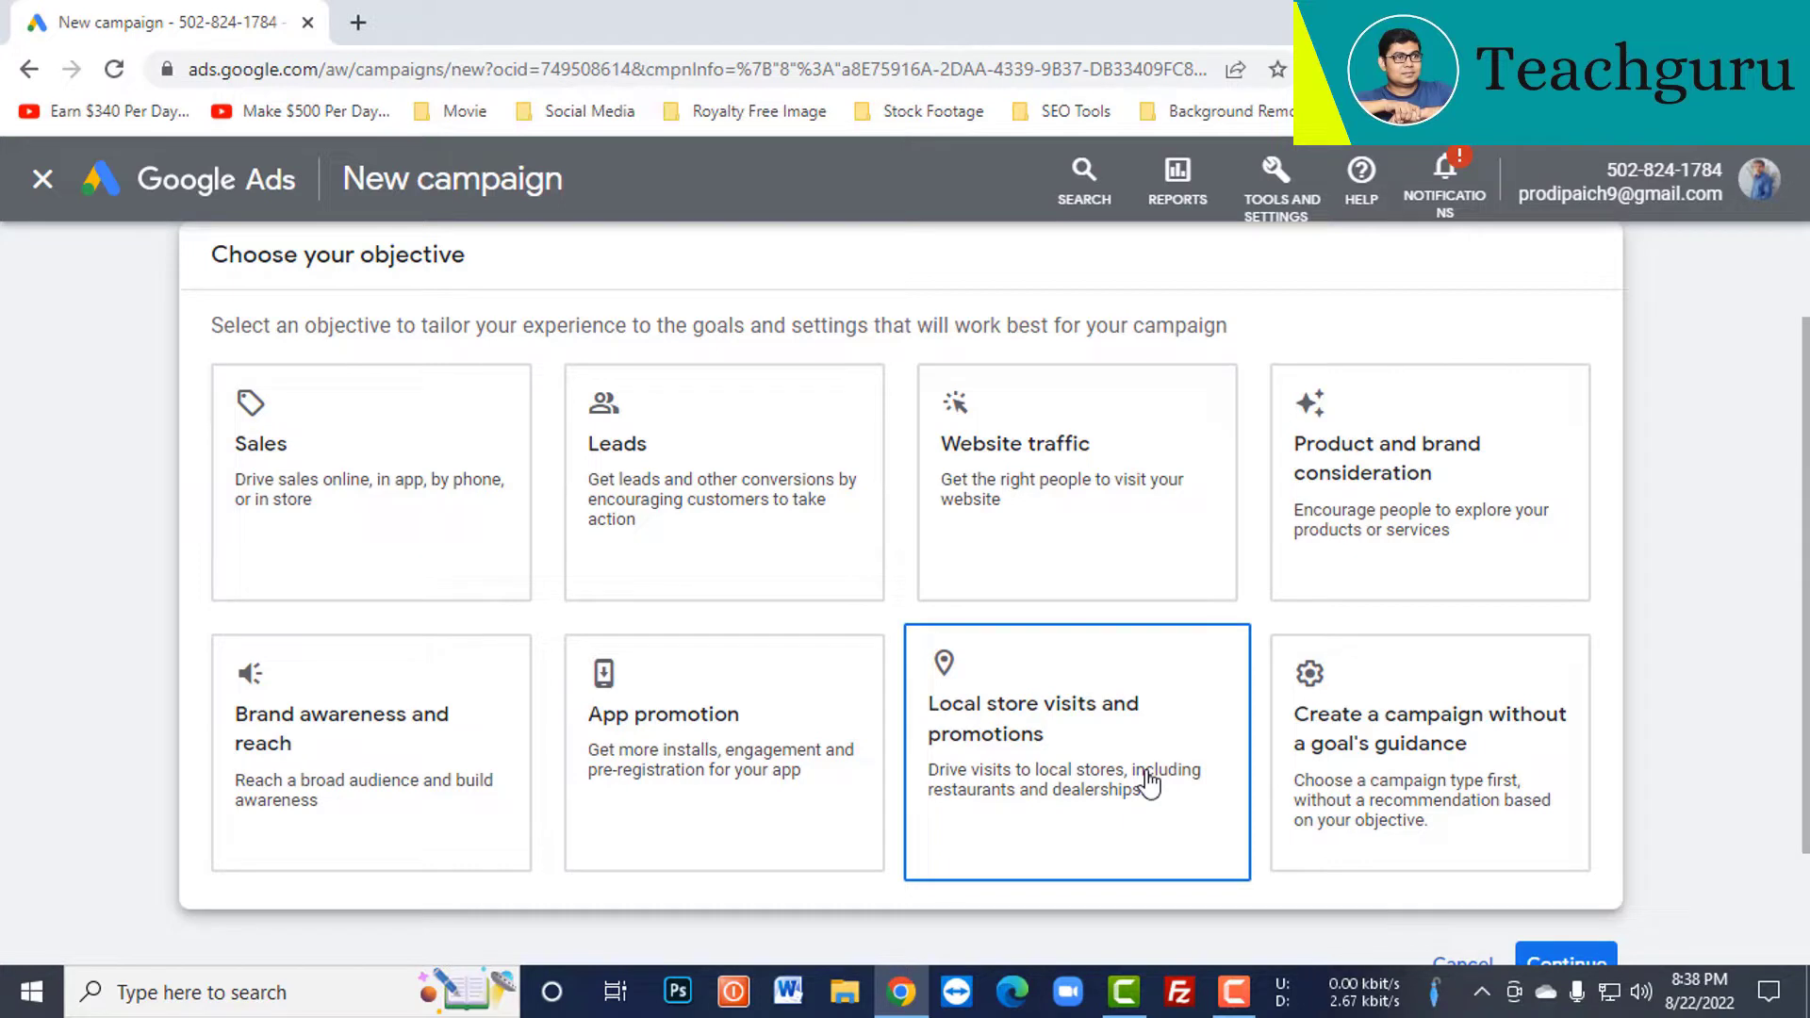
{"action": "left_click", "coordinate": [1494, 797]}
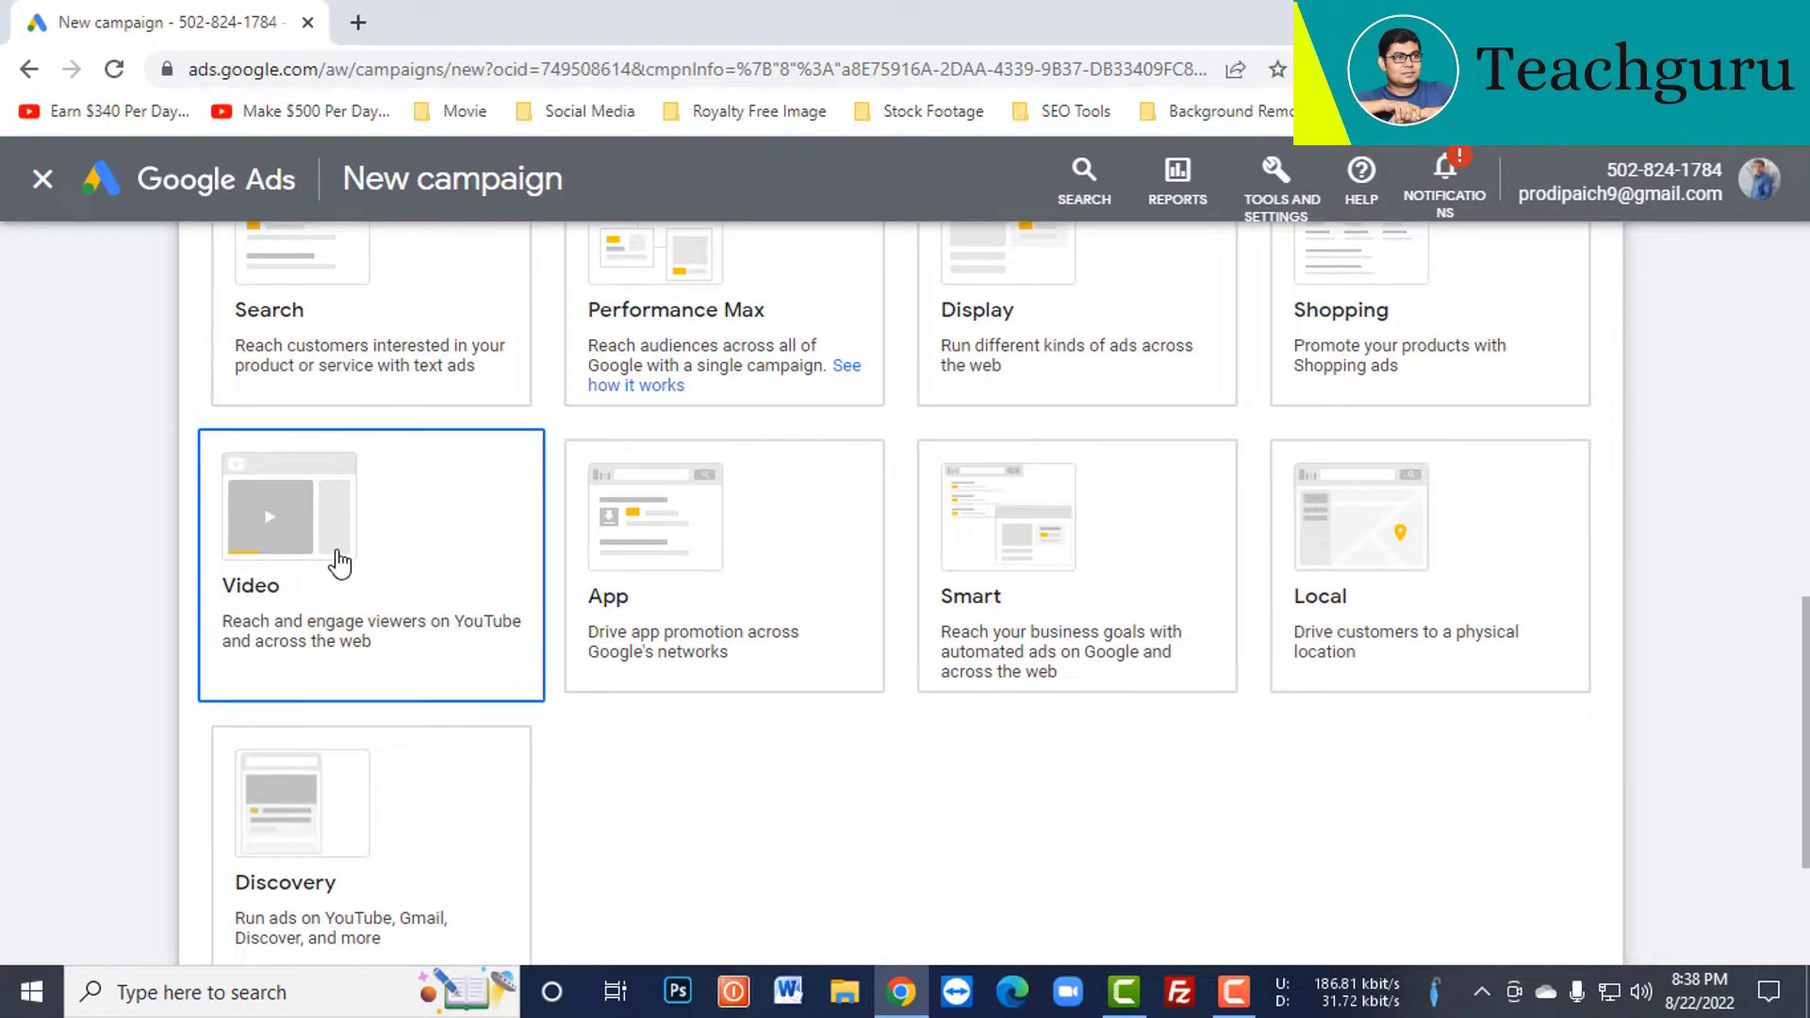
{"action": "left_click", "coordinate": [340, 563]}
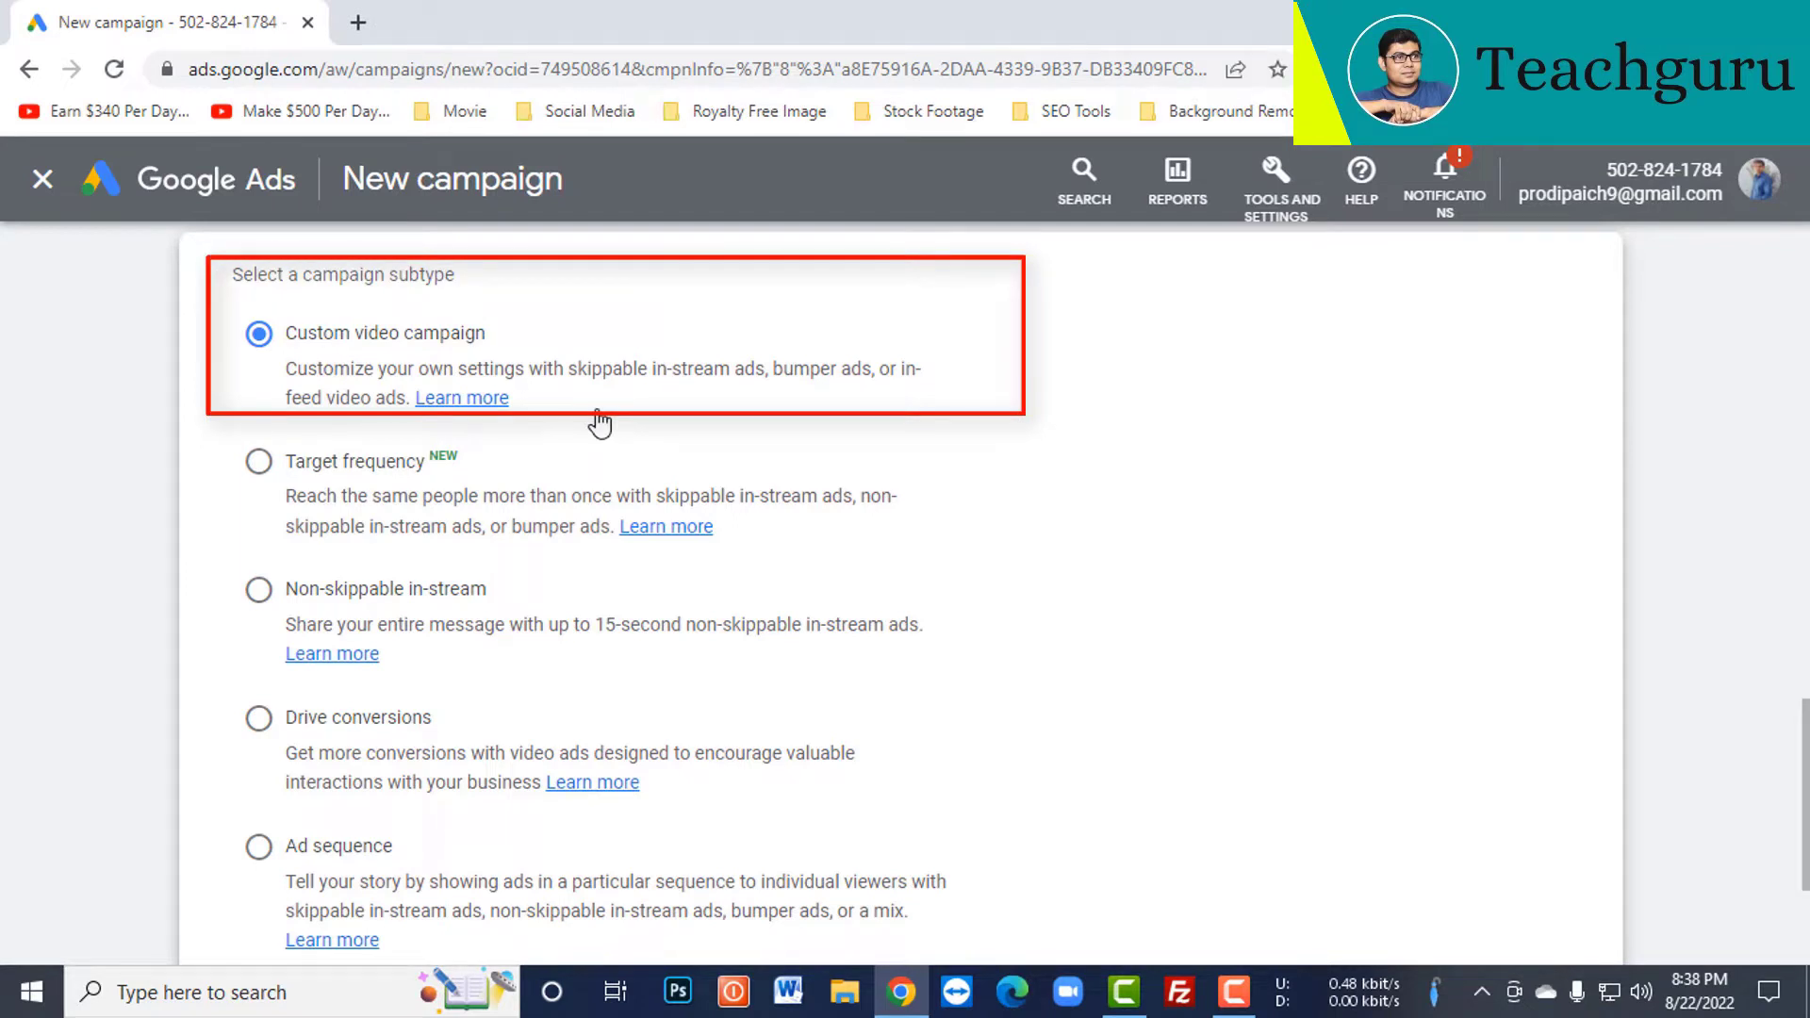
{"action": "scroll", "coordinate": [1216, 575], "scroll_direction": "down", "scroll_amount": 3}
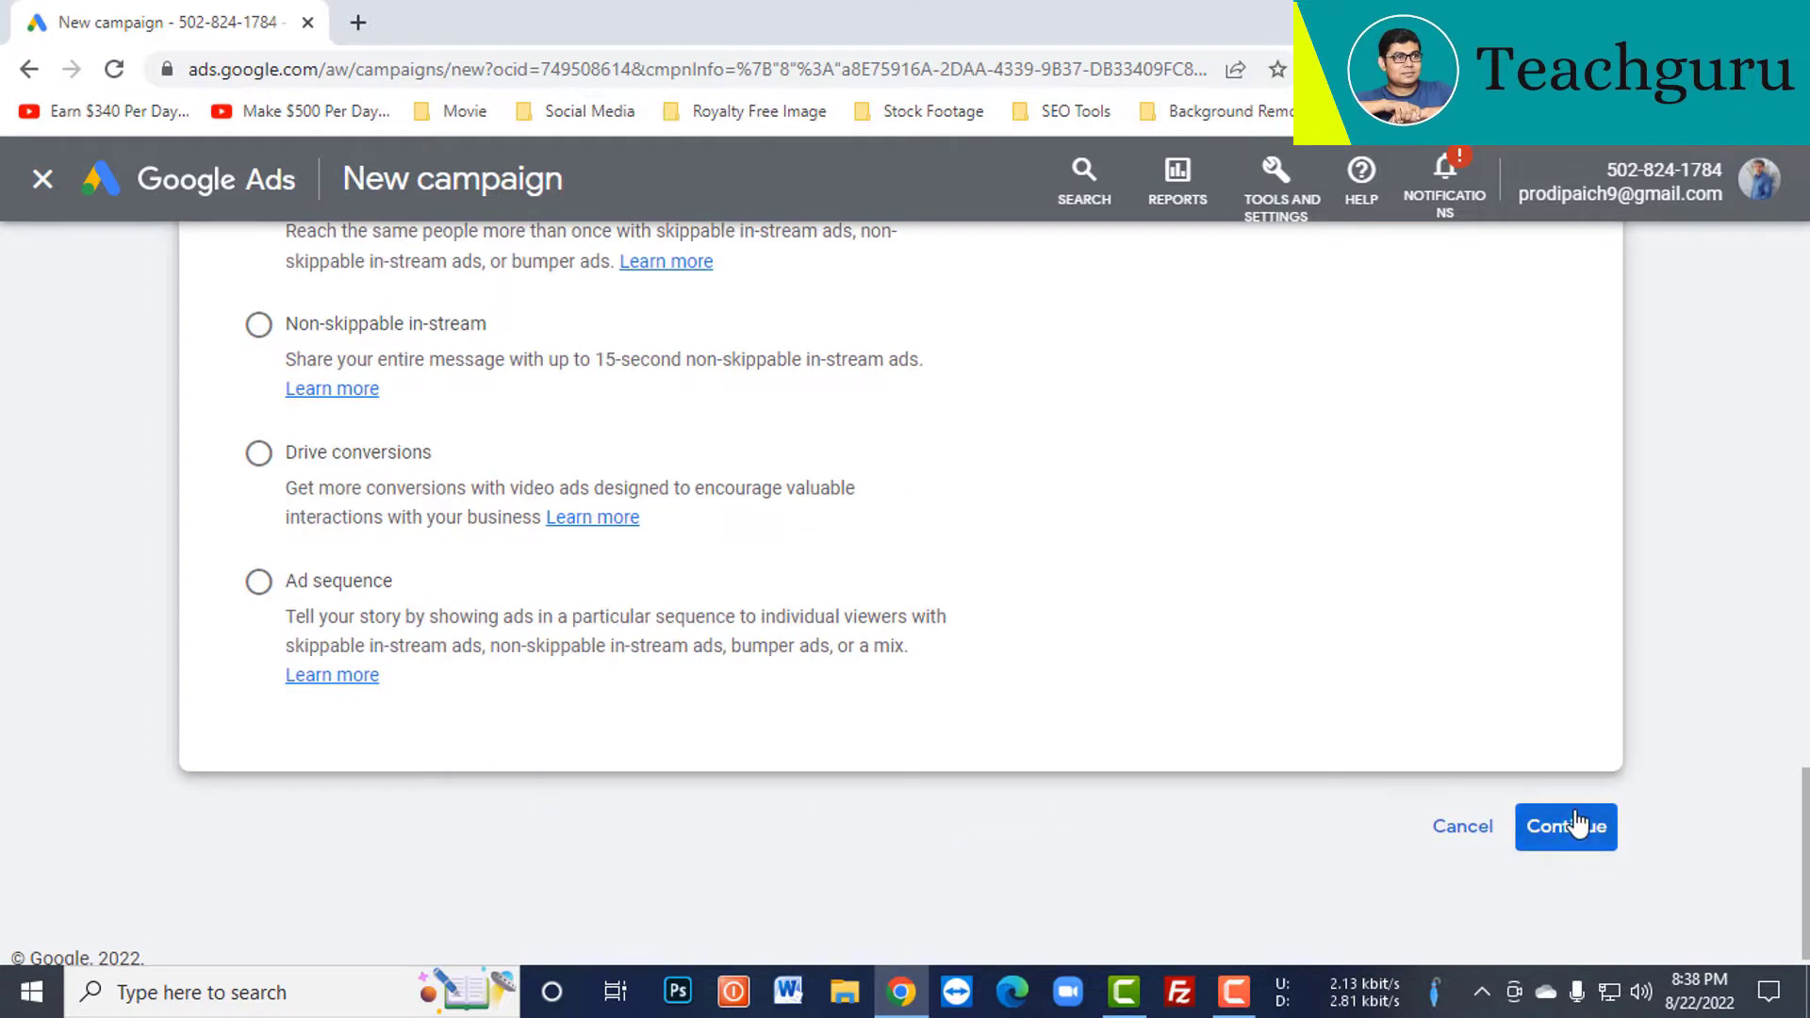
{"action": "left_click", "coordinate": [1576, 825]}
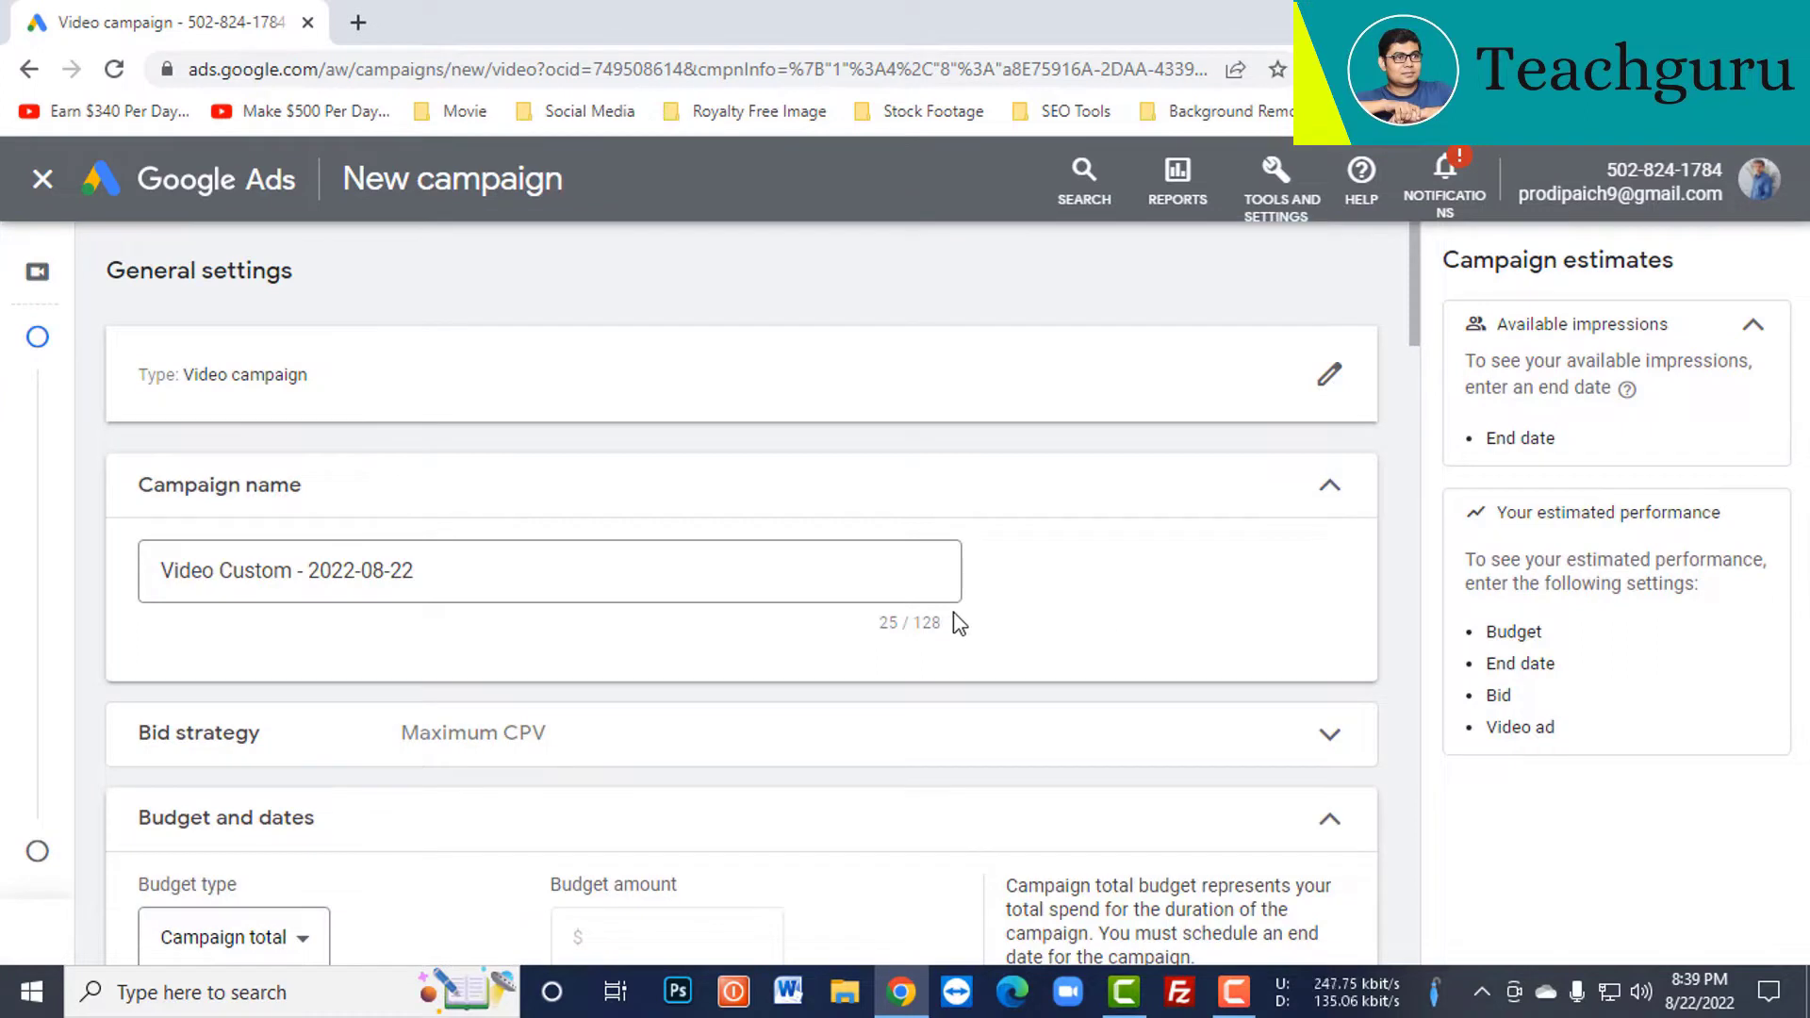
- Name the campaign "1 dollar test"
{"action": "left_click", "coordinate": [450, 559]}
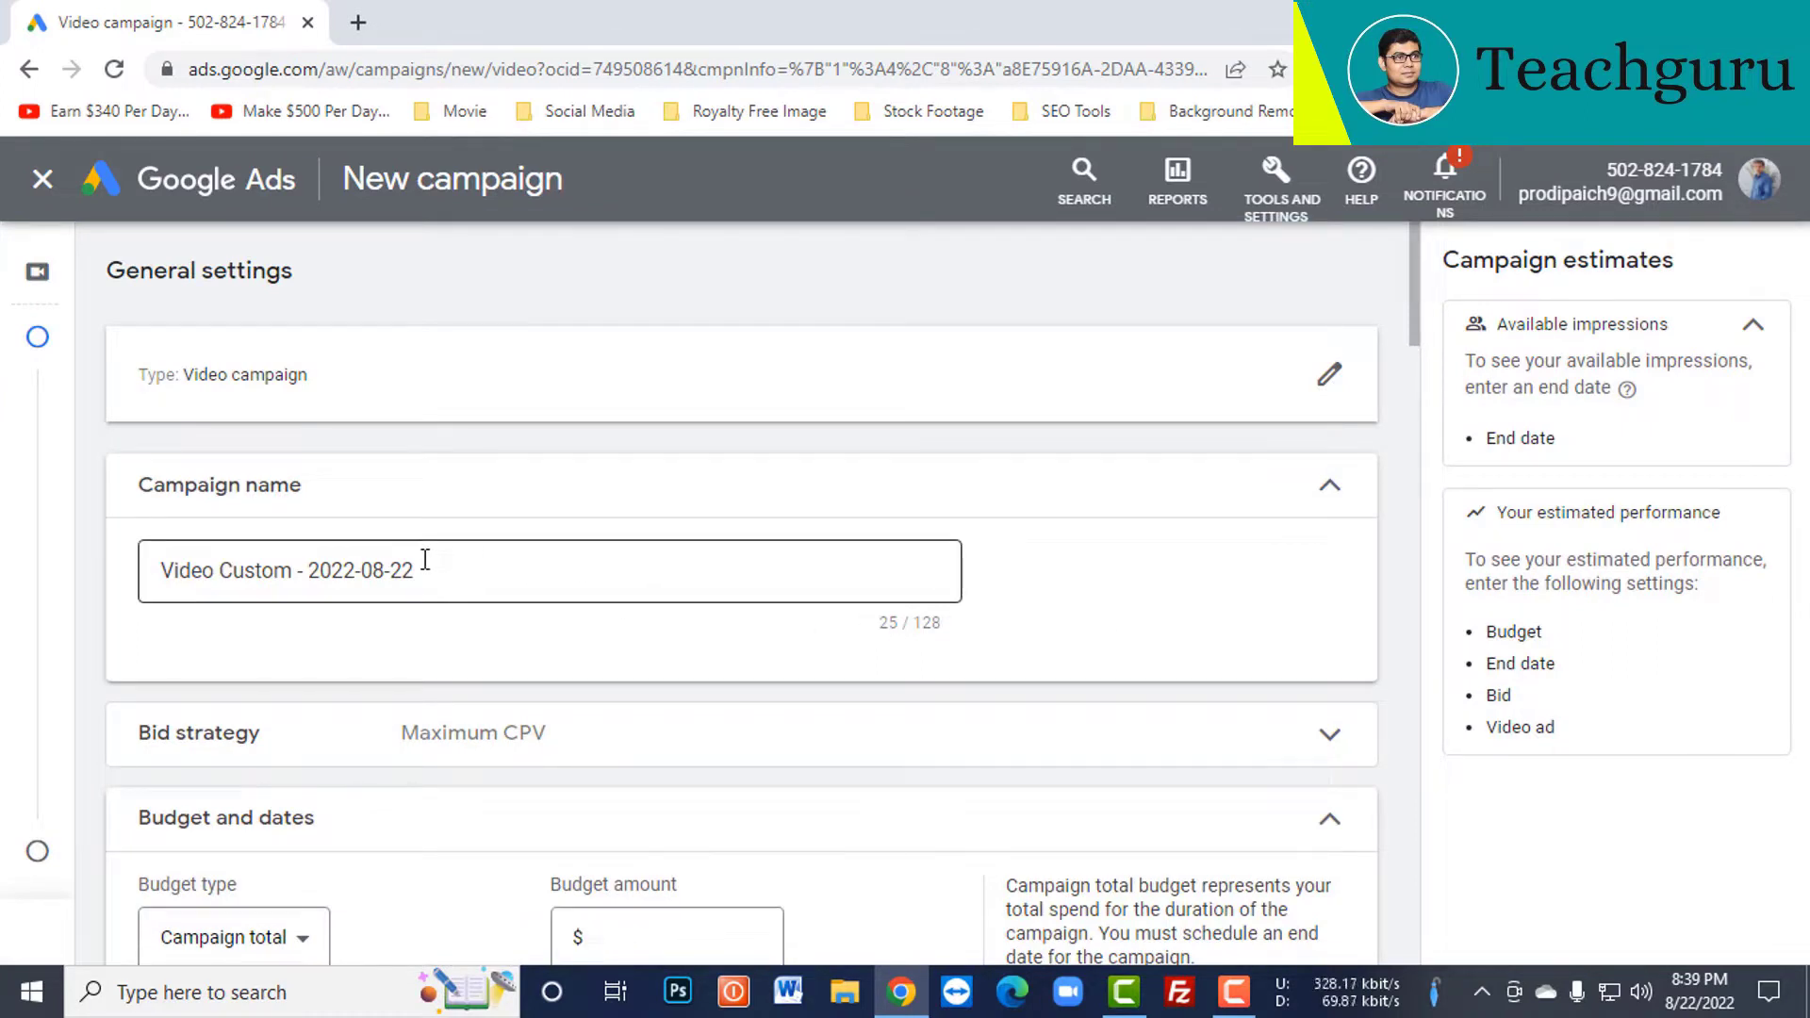
{"action": "double_click", "coordinate": [387, 568]}
{"action": "left_click_drag", "start_coordinate": [386, 567], "coordinate": [129, 566]}
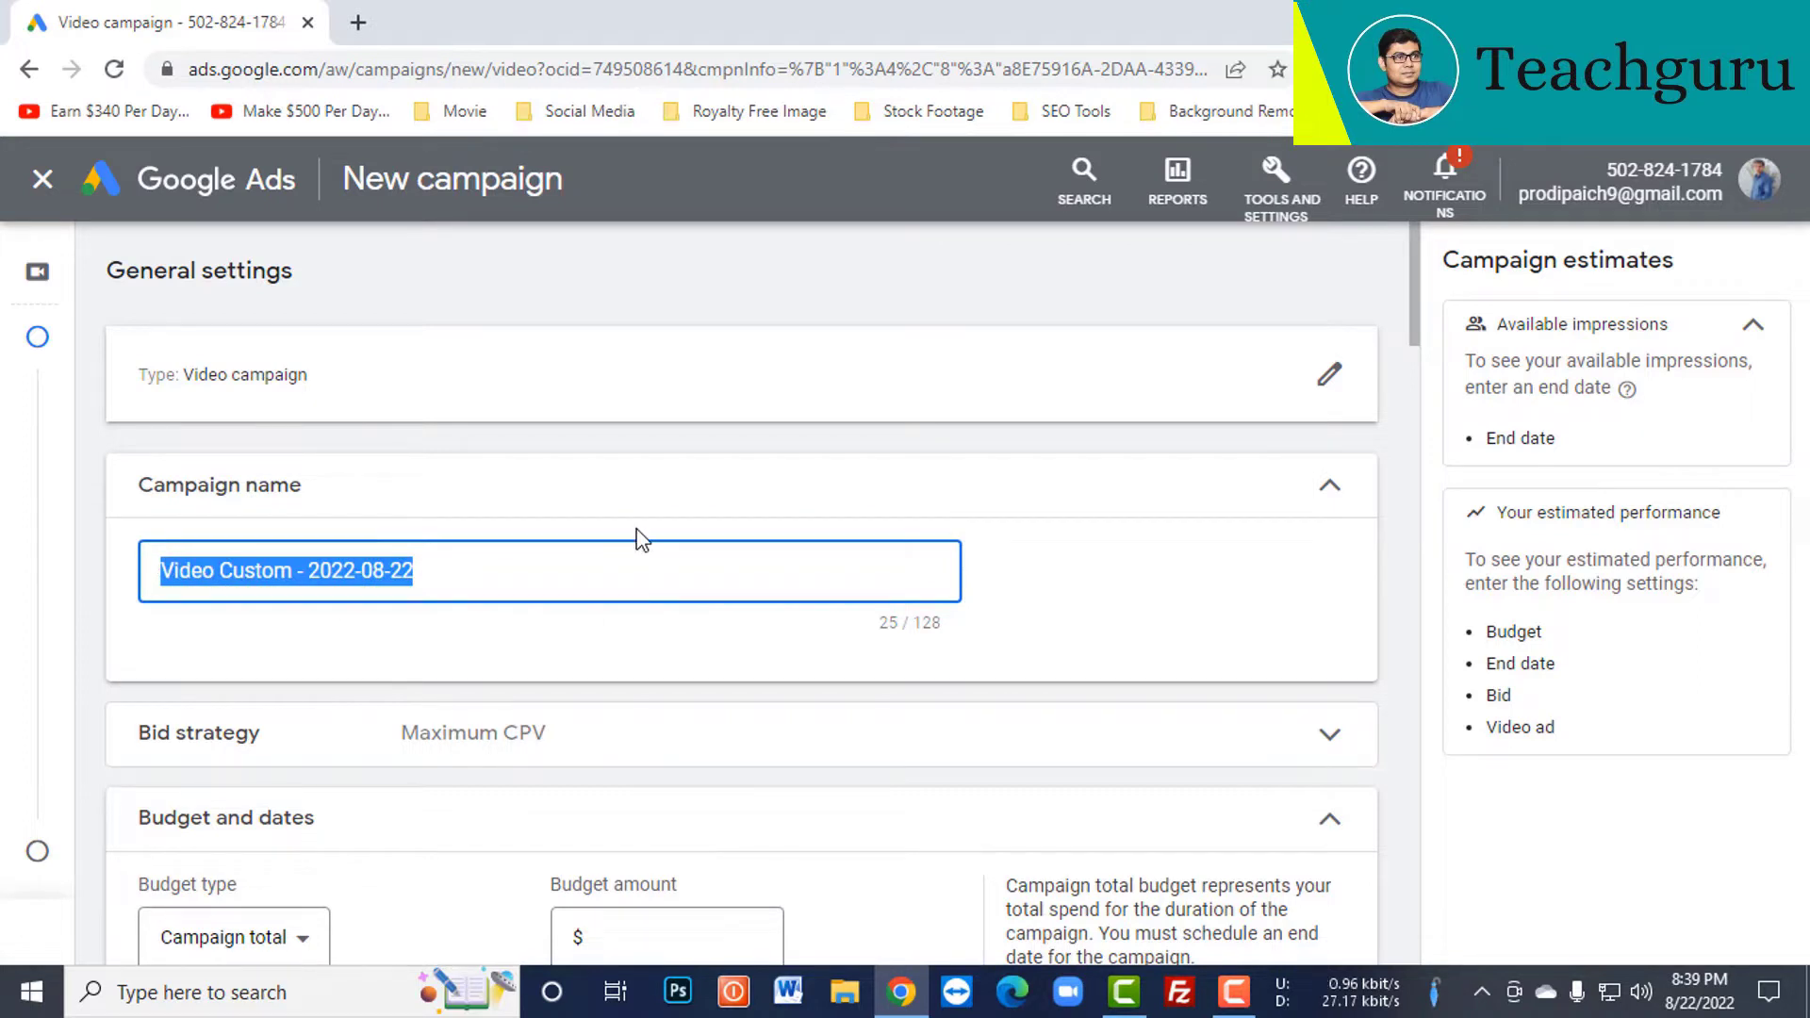
{"action": "type", "text": "1 dollar"}
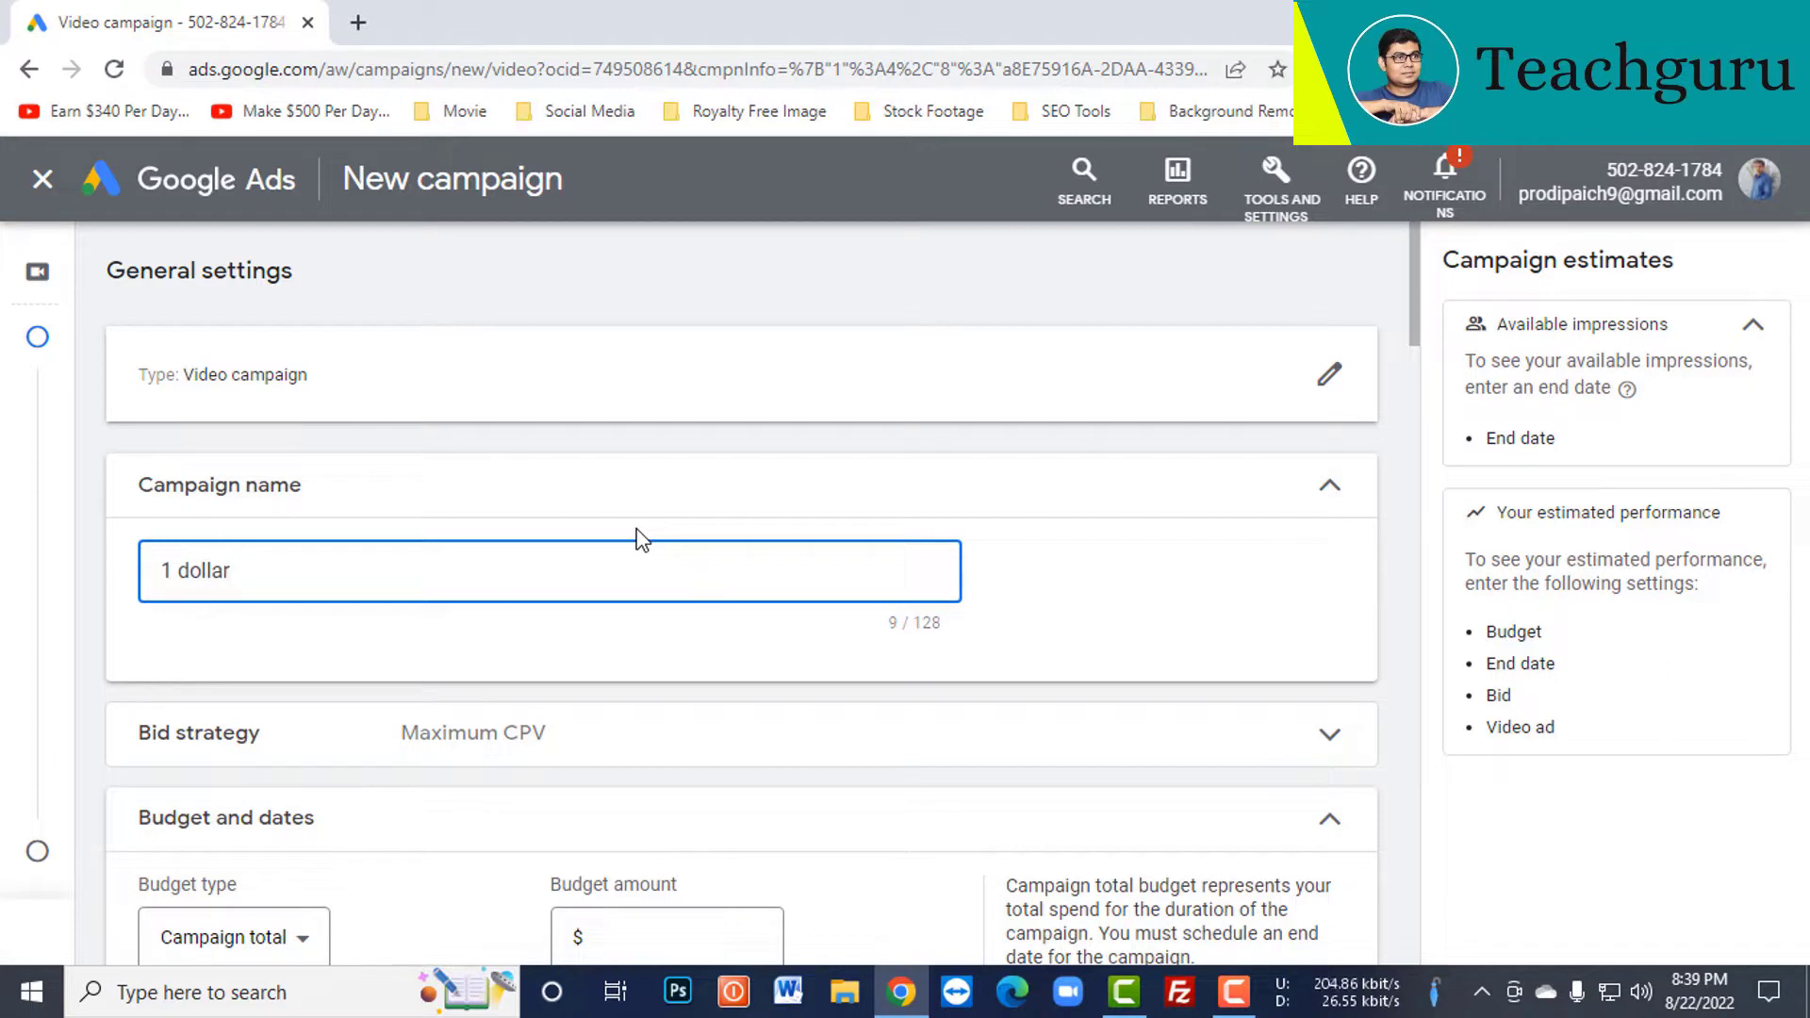
{"action": "type", "text": " test"}
- Set the campaign total budget amount to $1.00
{"action": "scroll", "coordinate": [588, 566], "scroll_direction": "down", "scroll_amount": 2}
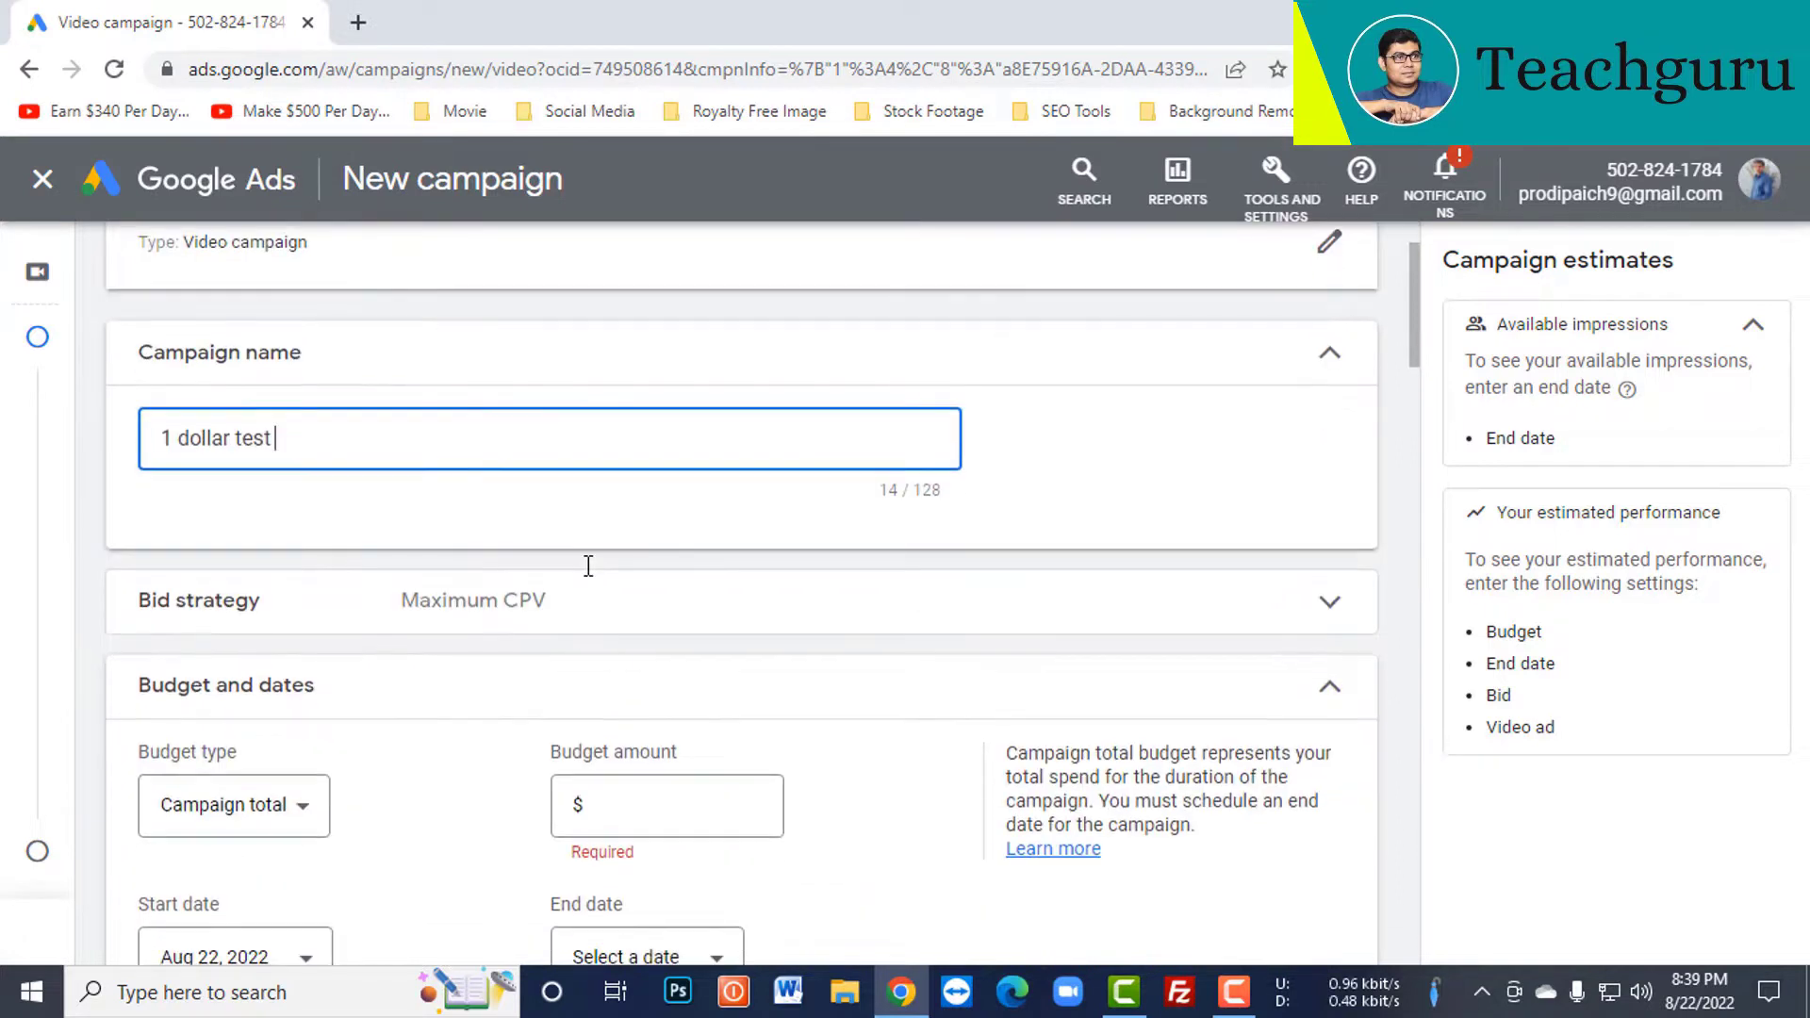
{"action": "scroll", "coordinate": [586, 569], "scroll_direction": "down", "scroll_amount": 2}
{"action": "left_click", "coordinate": [611, 675]}
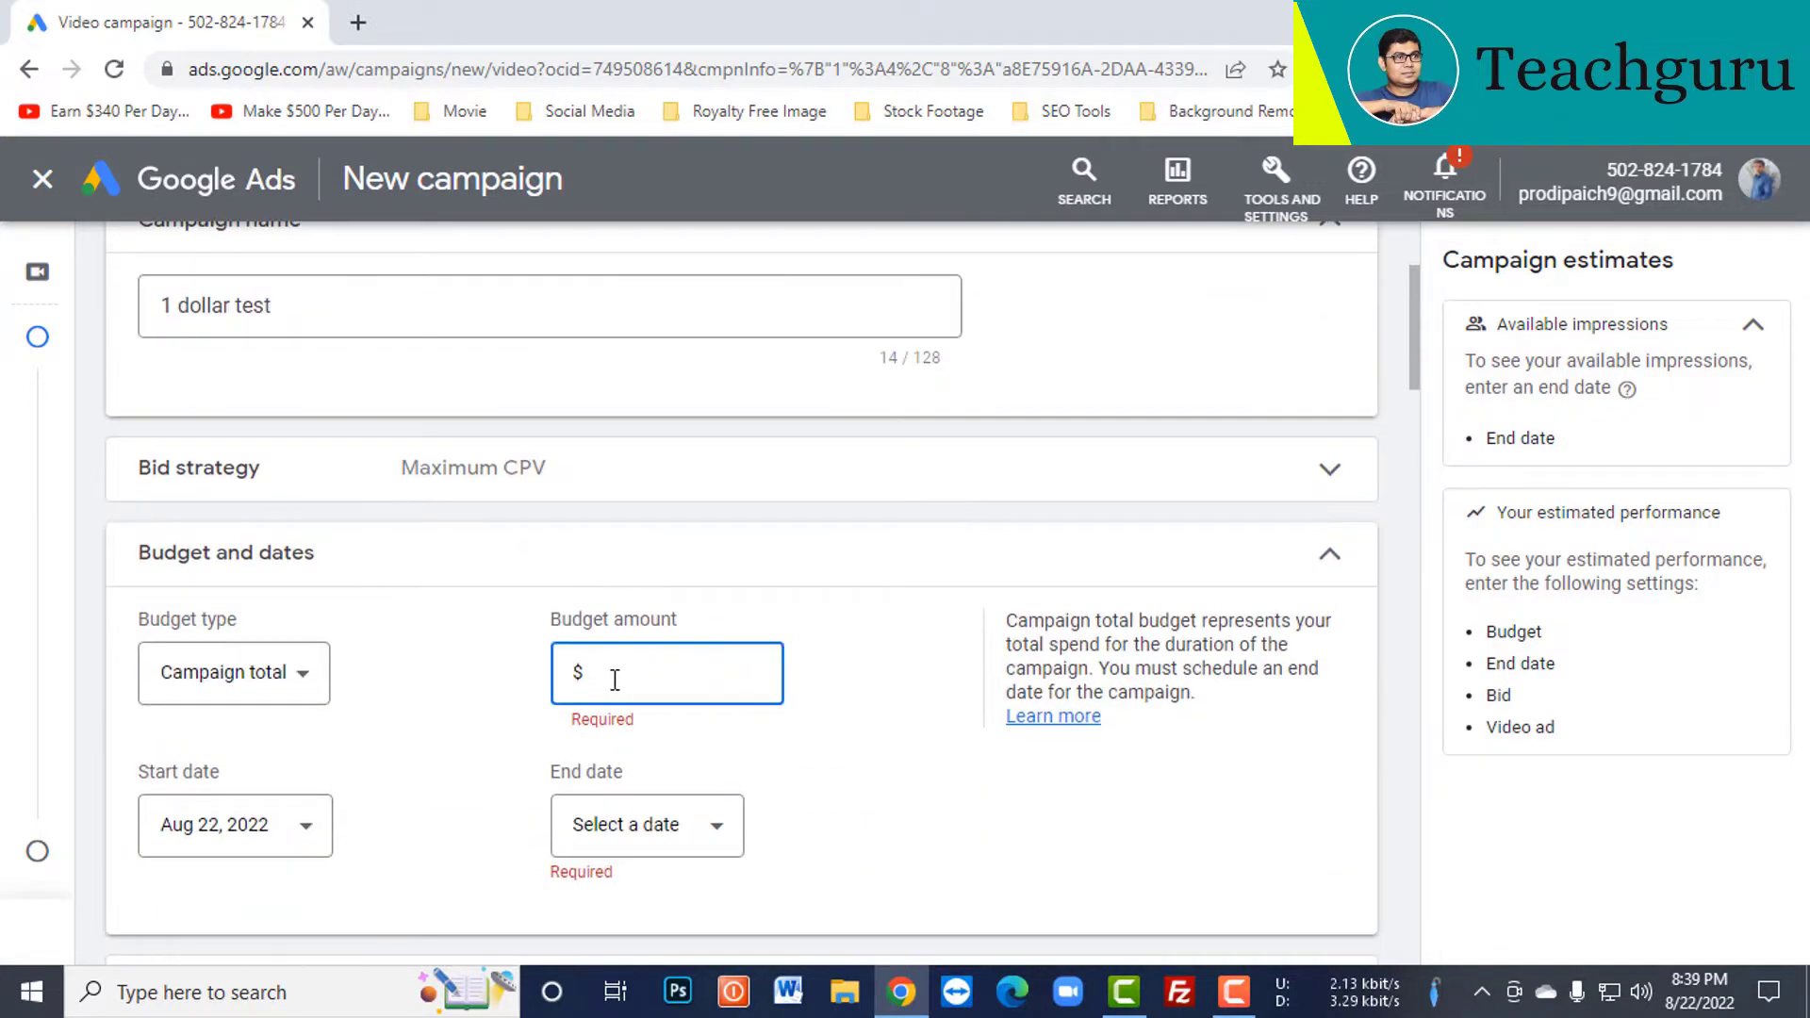
{"action": "type", "text": "1.00"}
{"action": "left_click", "coordinate": [873, 771]}
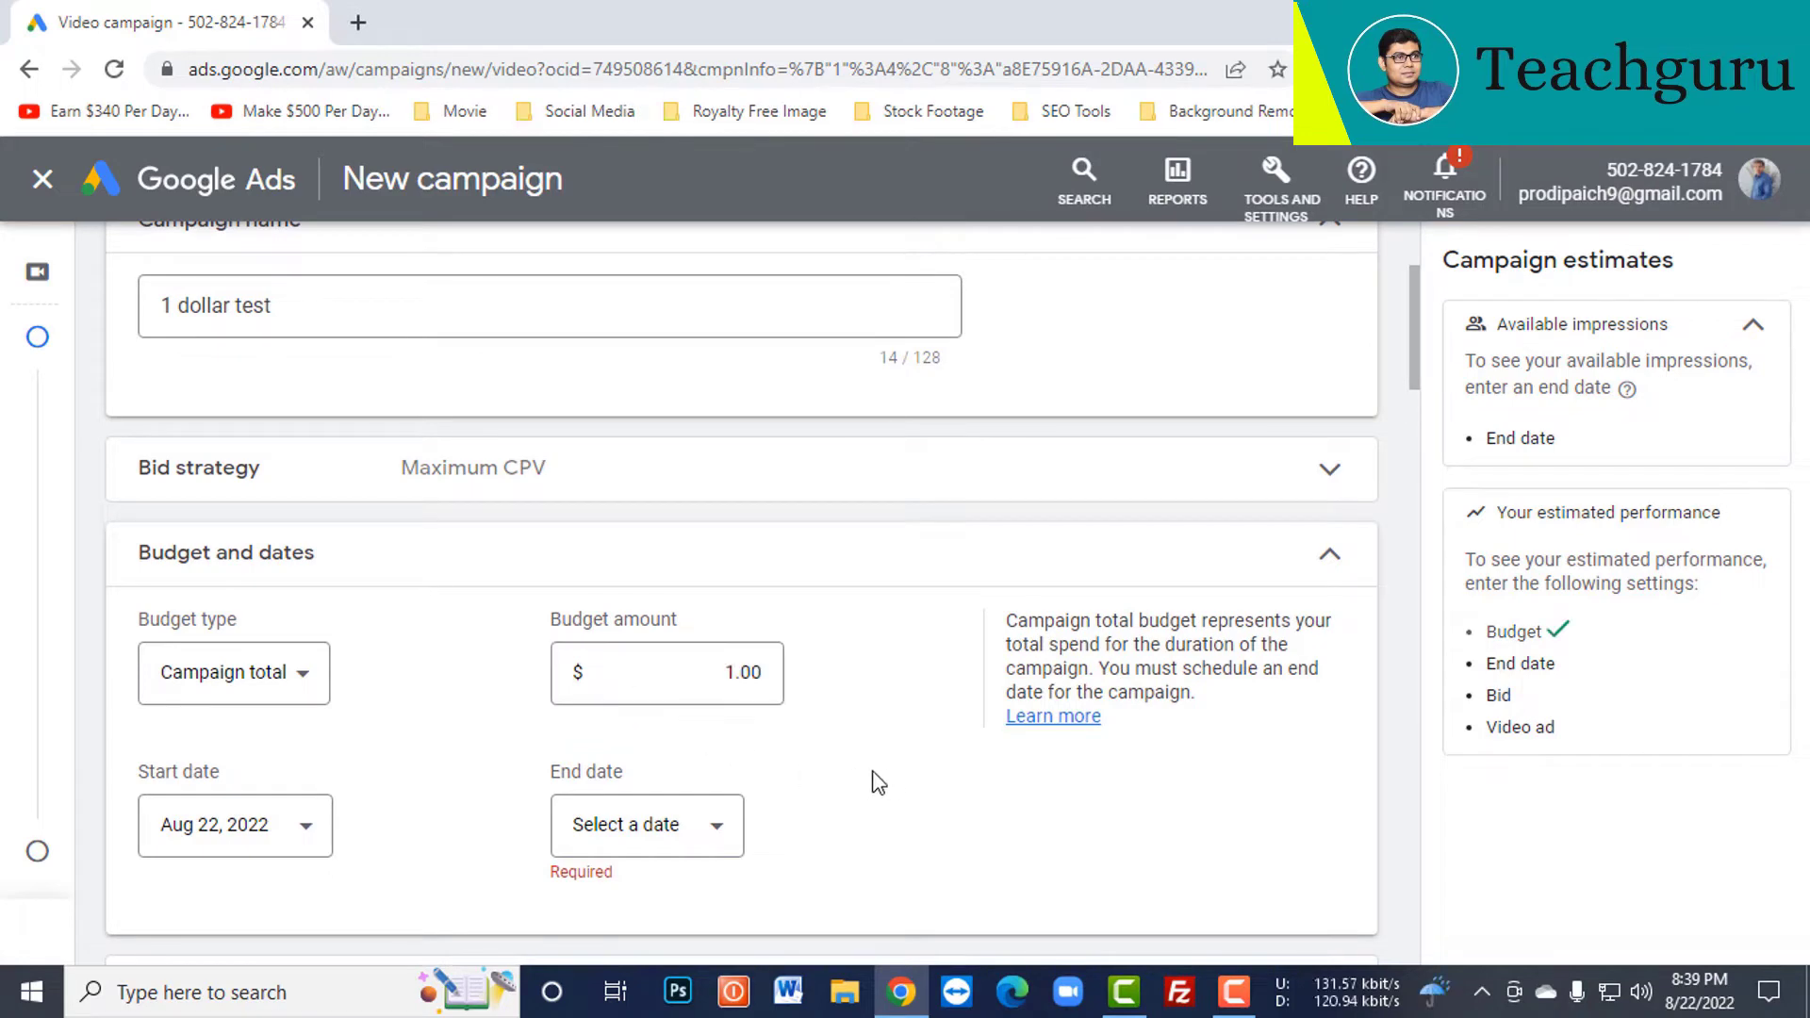
- Set the campaign's end date to Aug 23, 2022
{"action": "scroll", "coordinate": [415, 719], "scroll_direction": "down", "scroll_amount": 2}
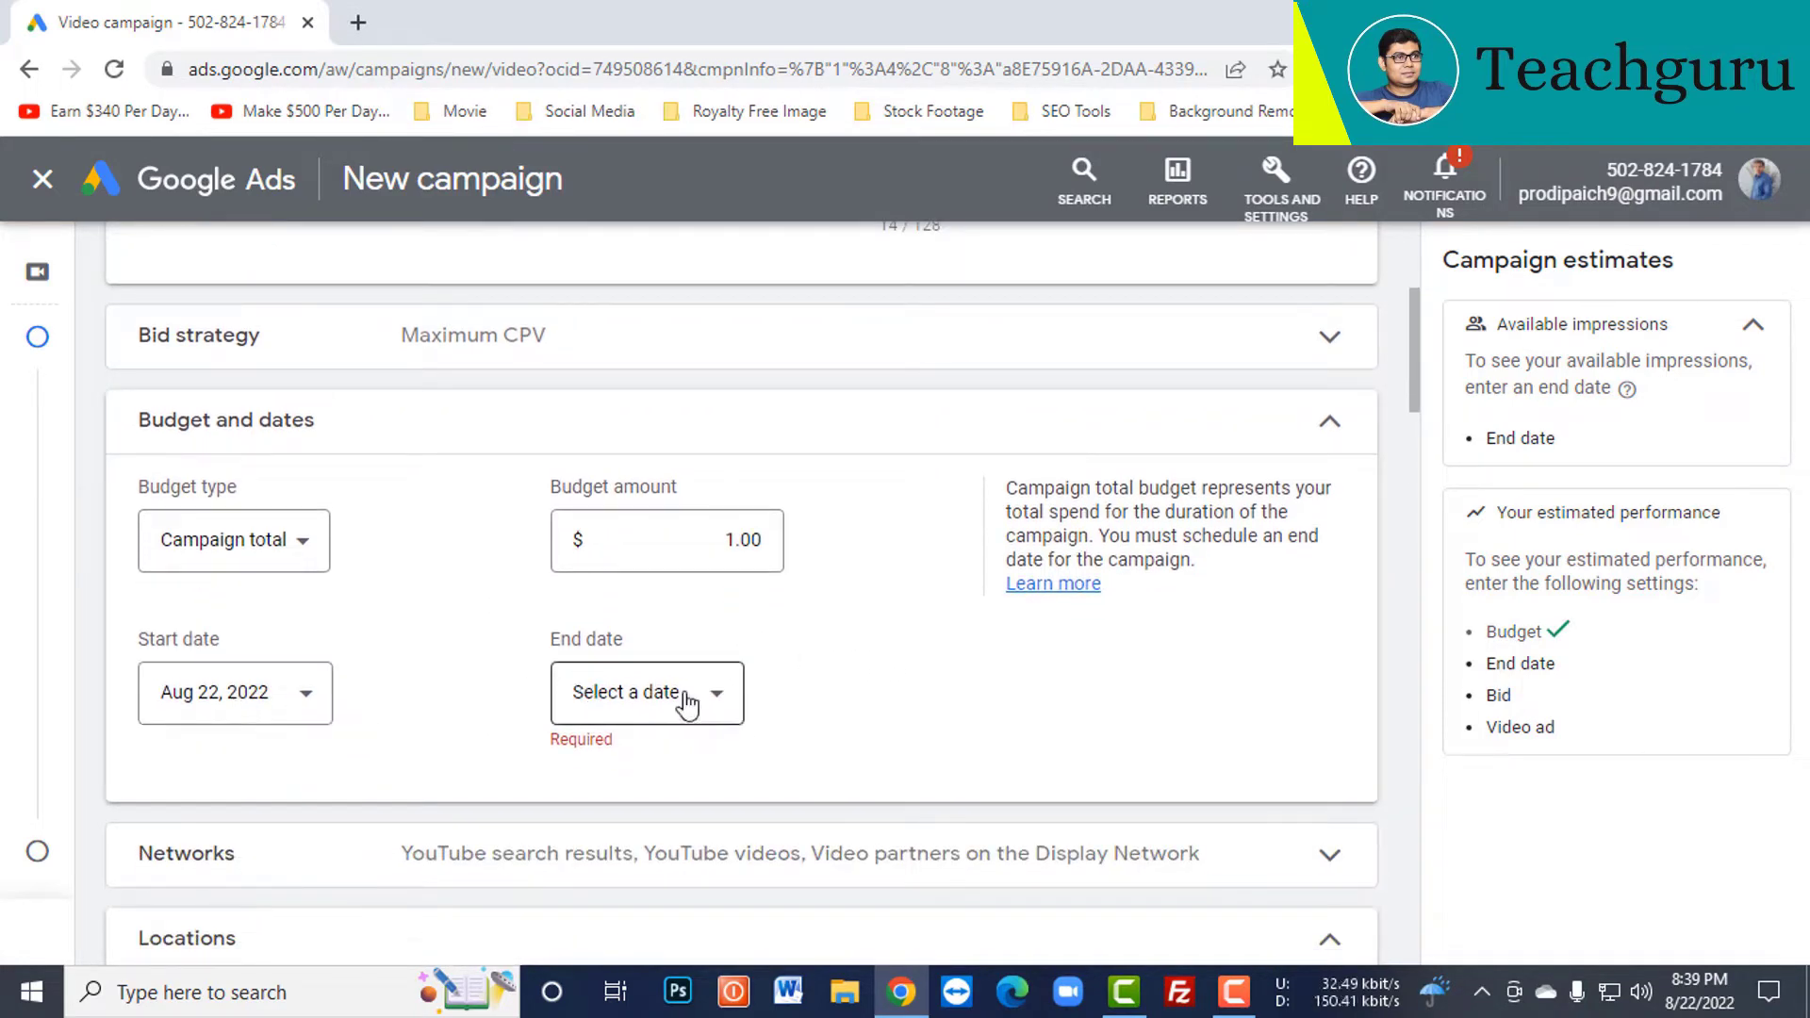
{"action": "left_click", "coordinate": [710, 699]}
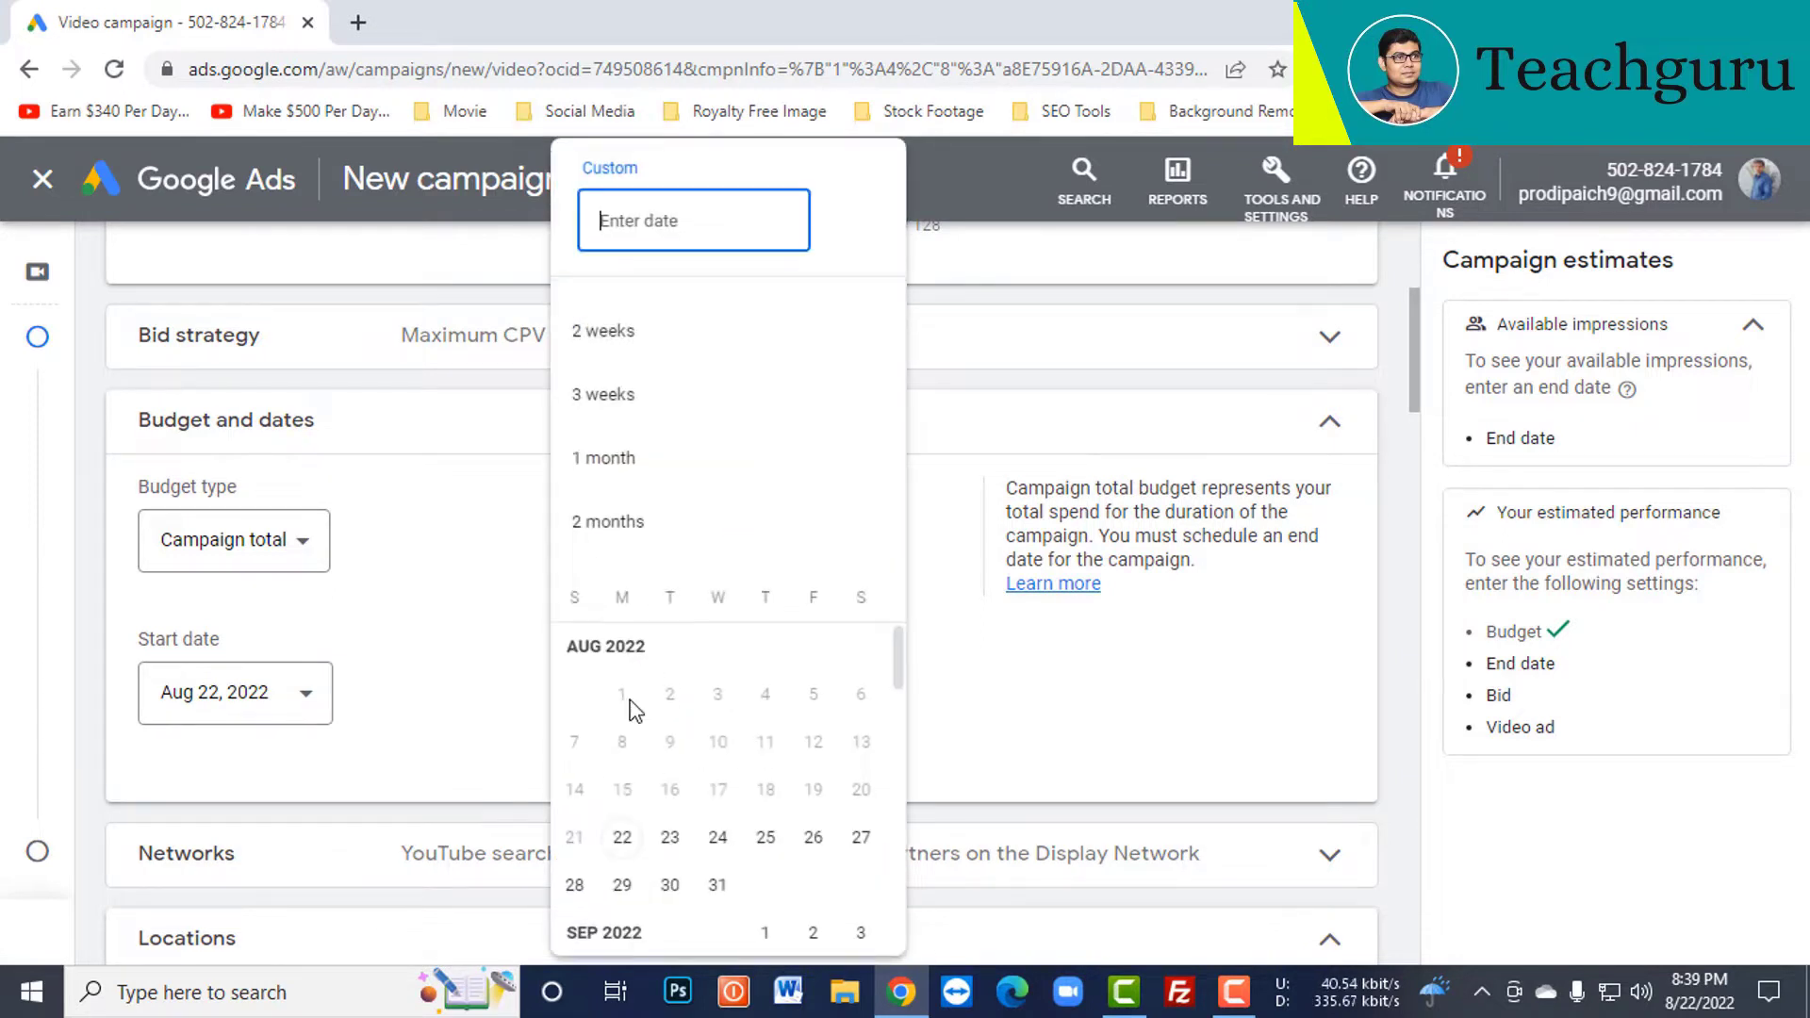
{"action": "left_click", "coordinate": [671, 839]}
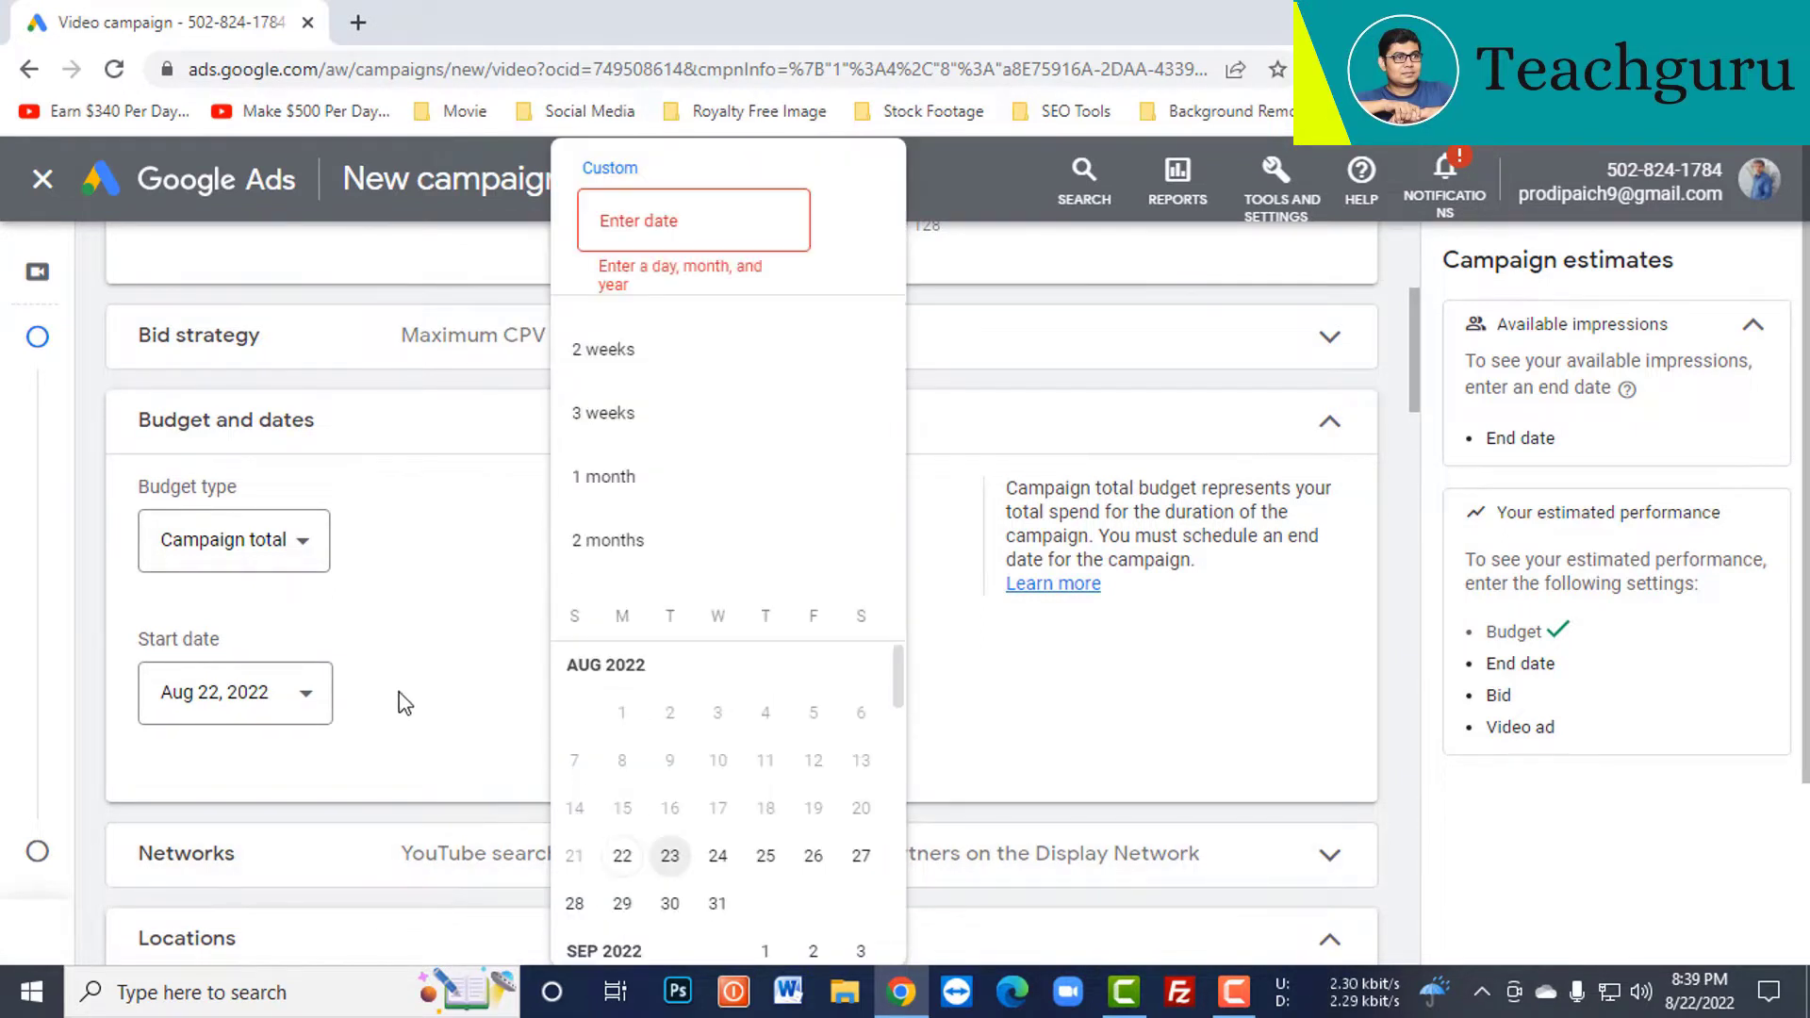
{"action": "left_click", "coordinate": [669, 855]}
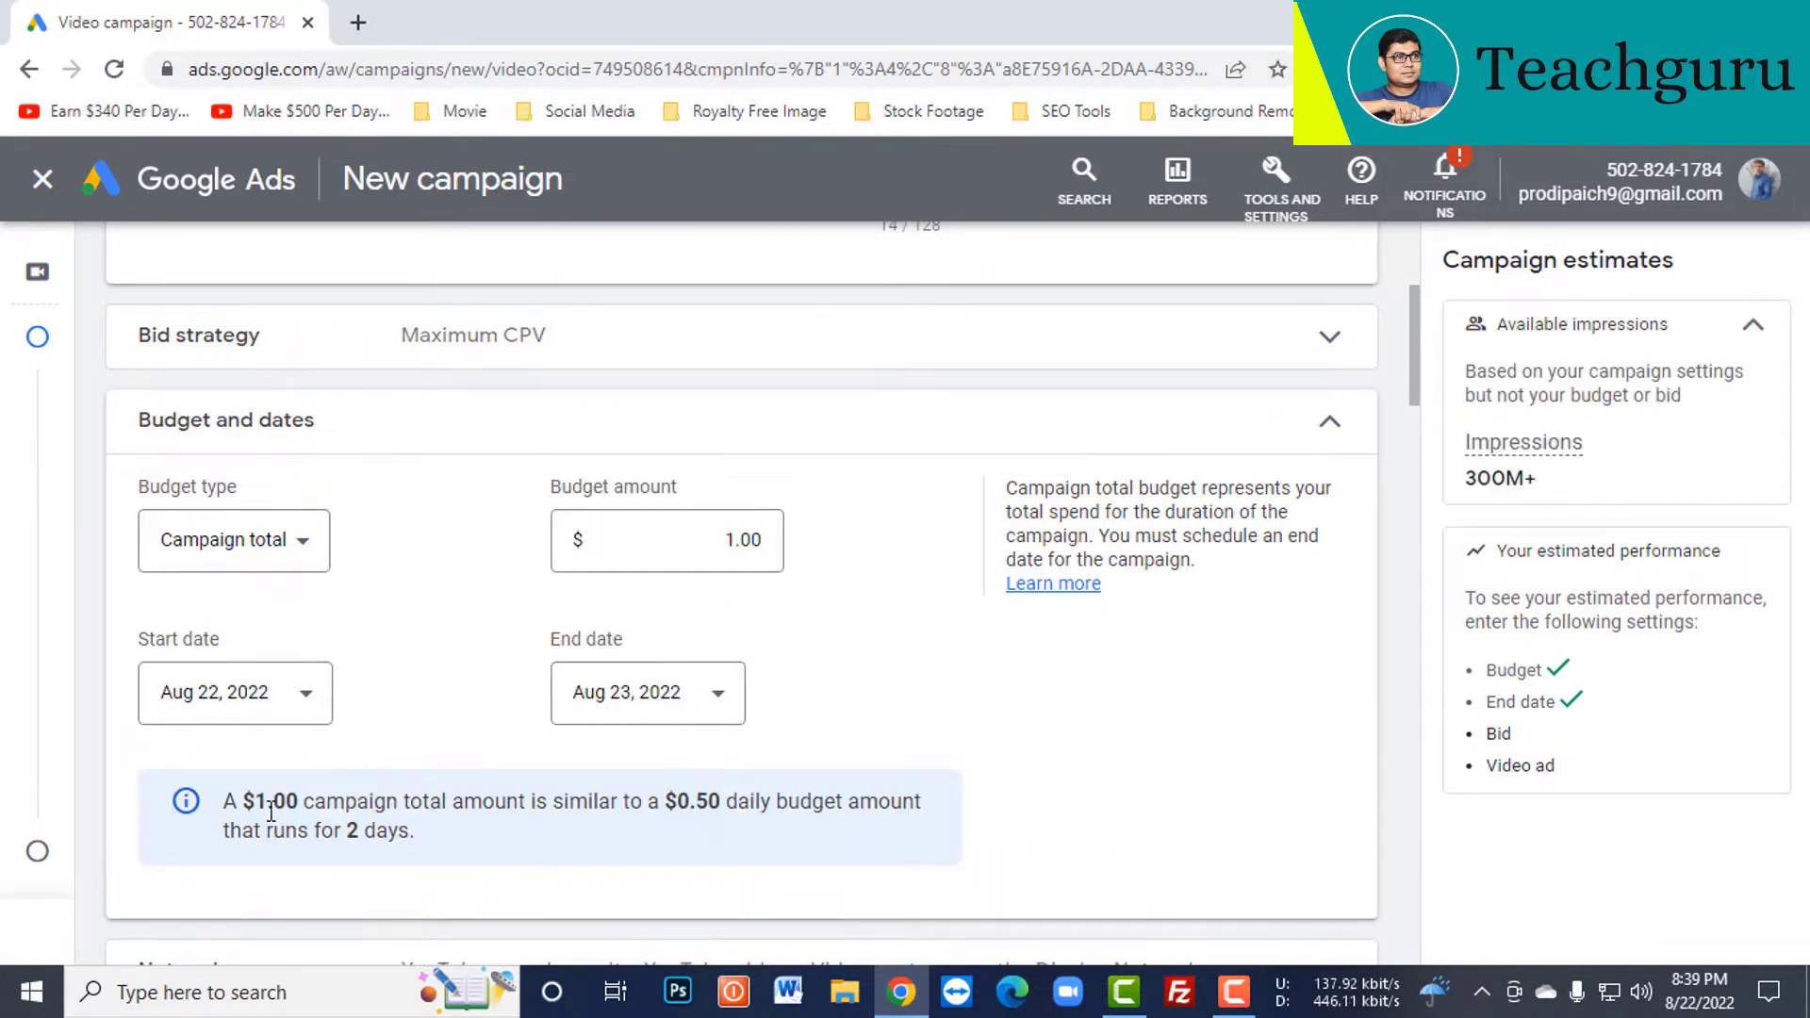
- Review the budget summary and the Networks settings, and collapse the Networks section again
{"action": "scroll", "coordinate": [812, 709], "scroll_direction": "down", "scroll_amount": 1}
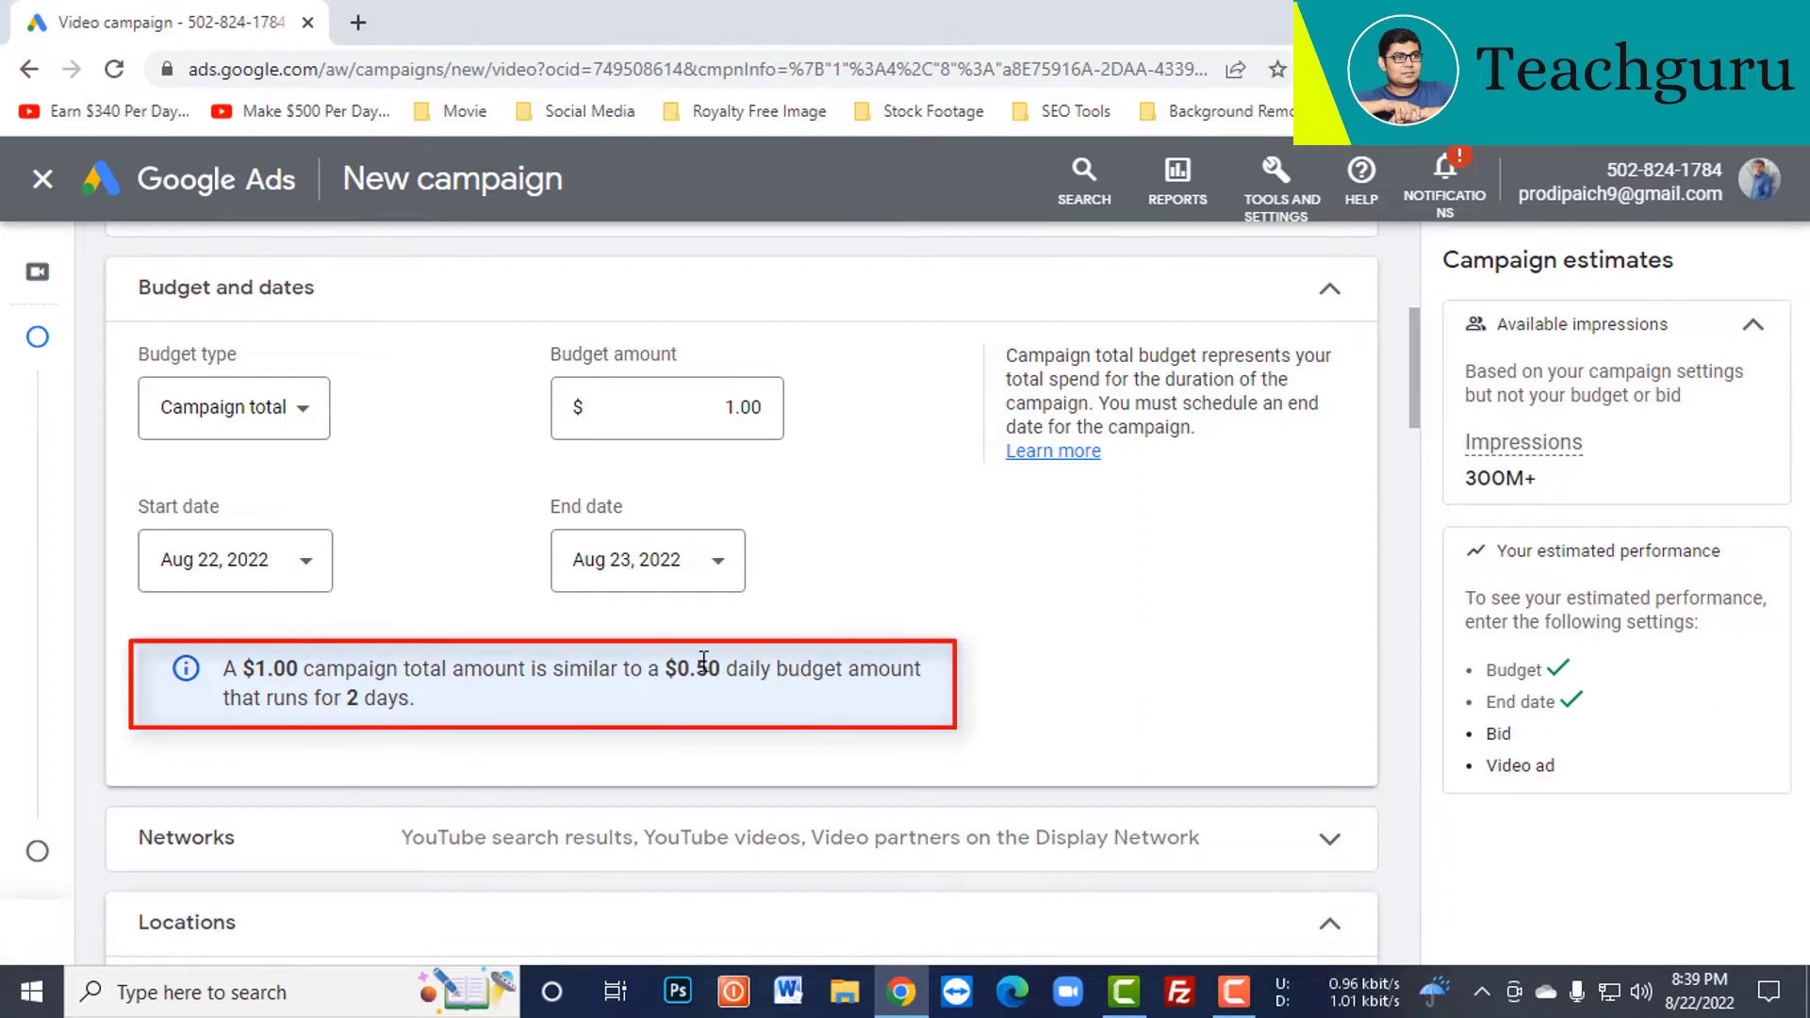
{"action": "scroll", "coordinate": [364, 634], "scroll_direction": "down", "scroll_amount": 4}
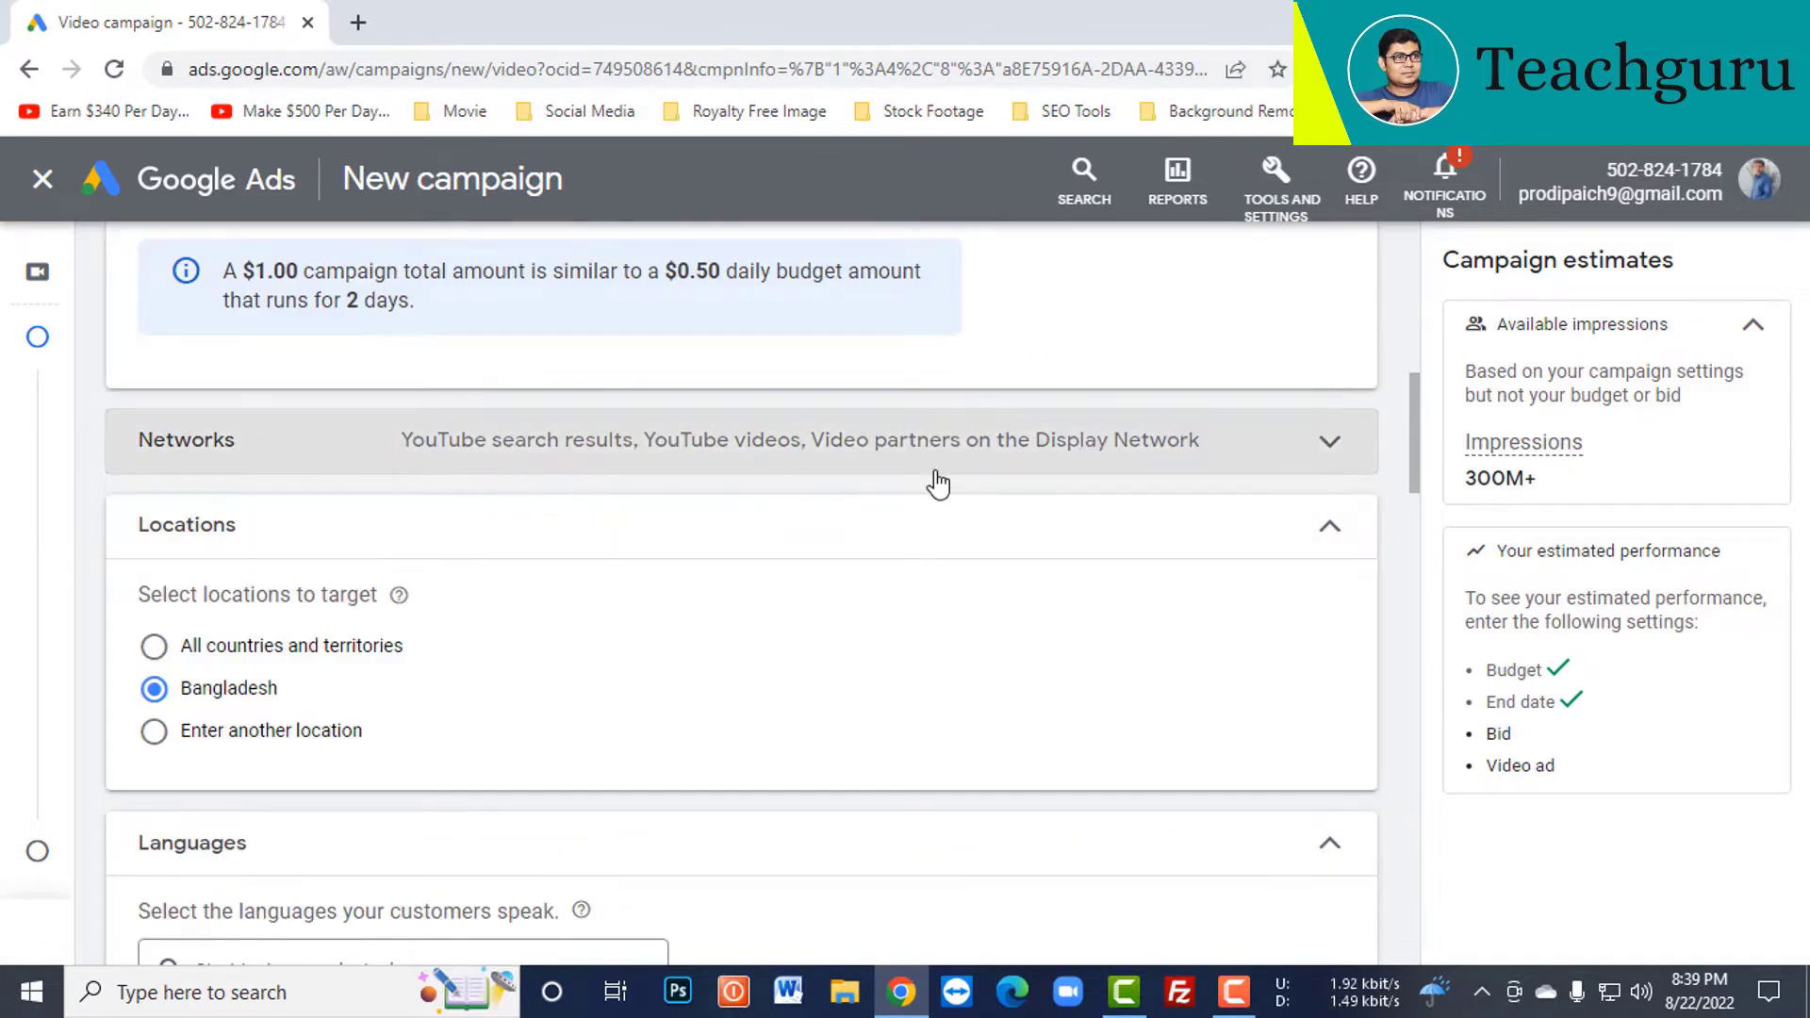
{"action": "left_click", "coordinate": [1339, 466]}
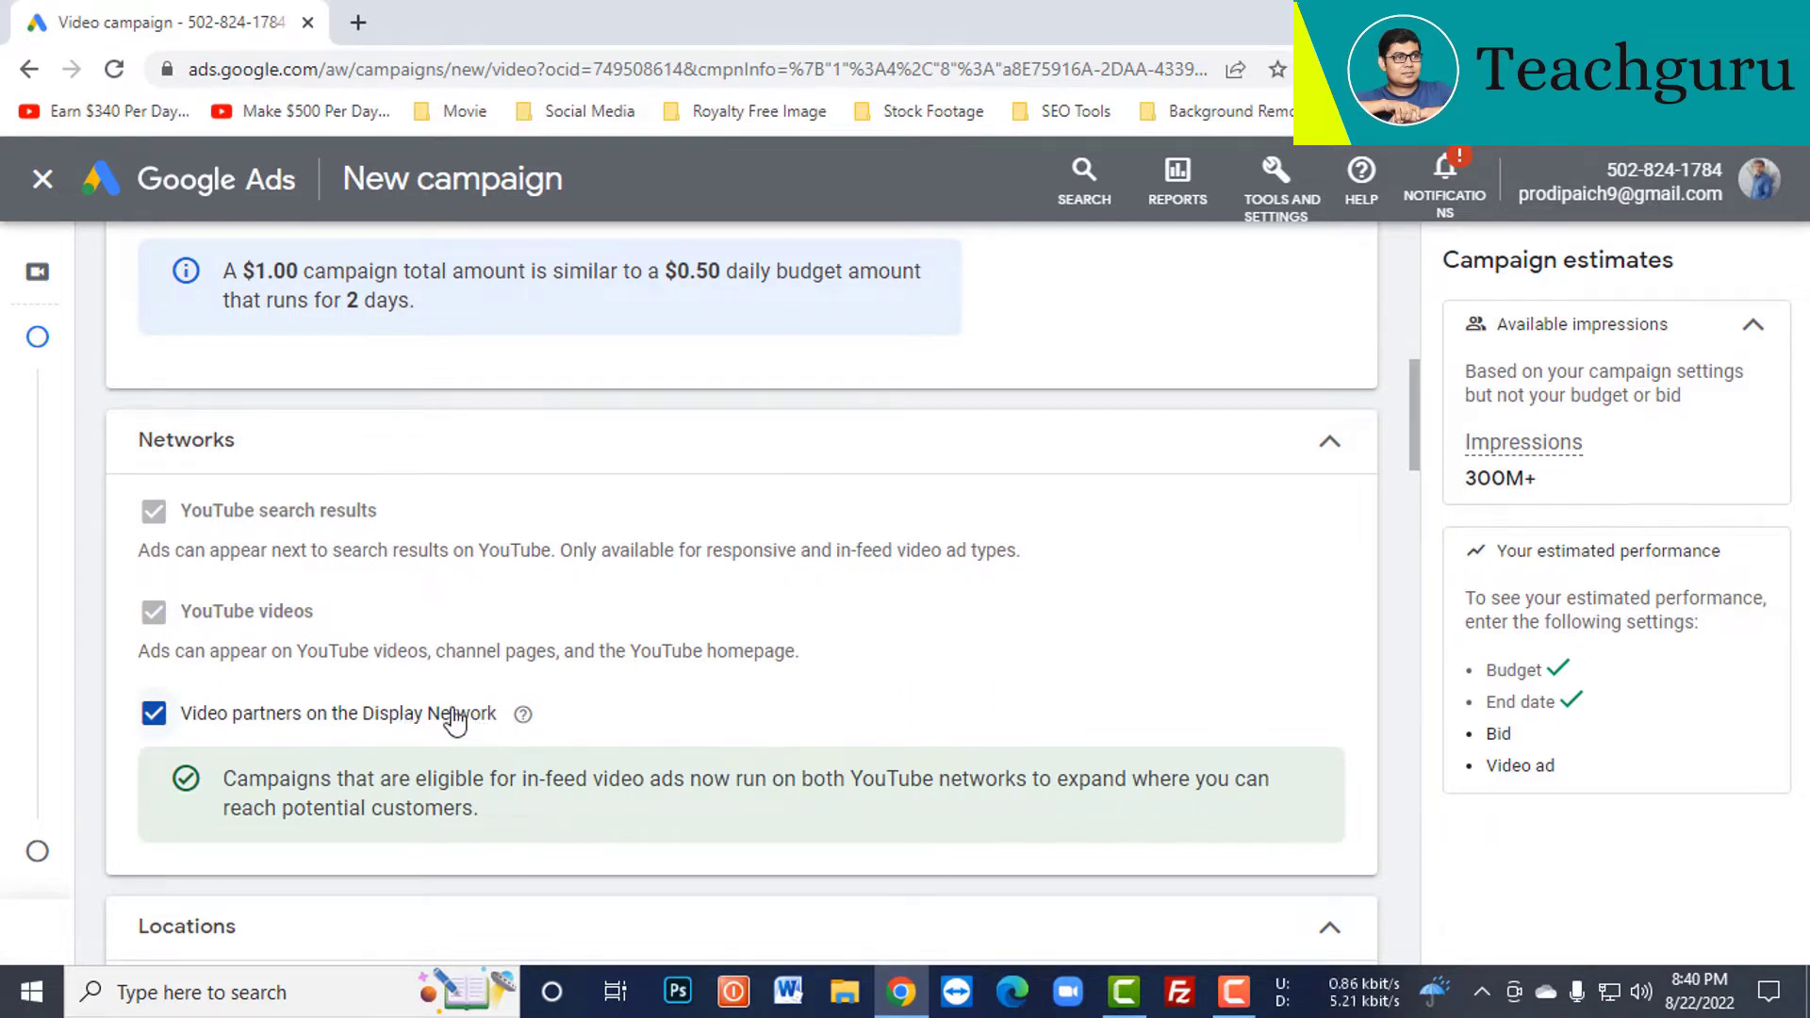
{"action": "left_click", "coordinate": [1331, 443]}
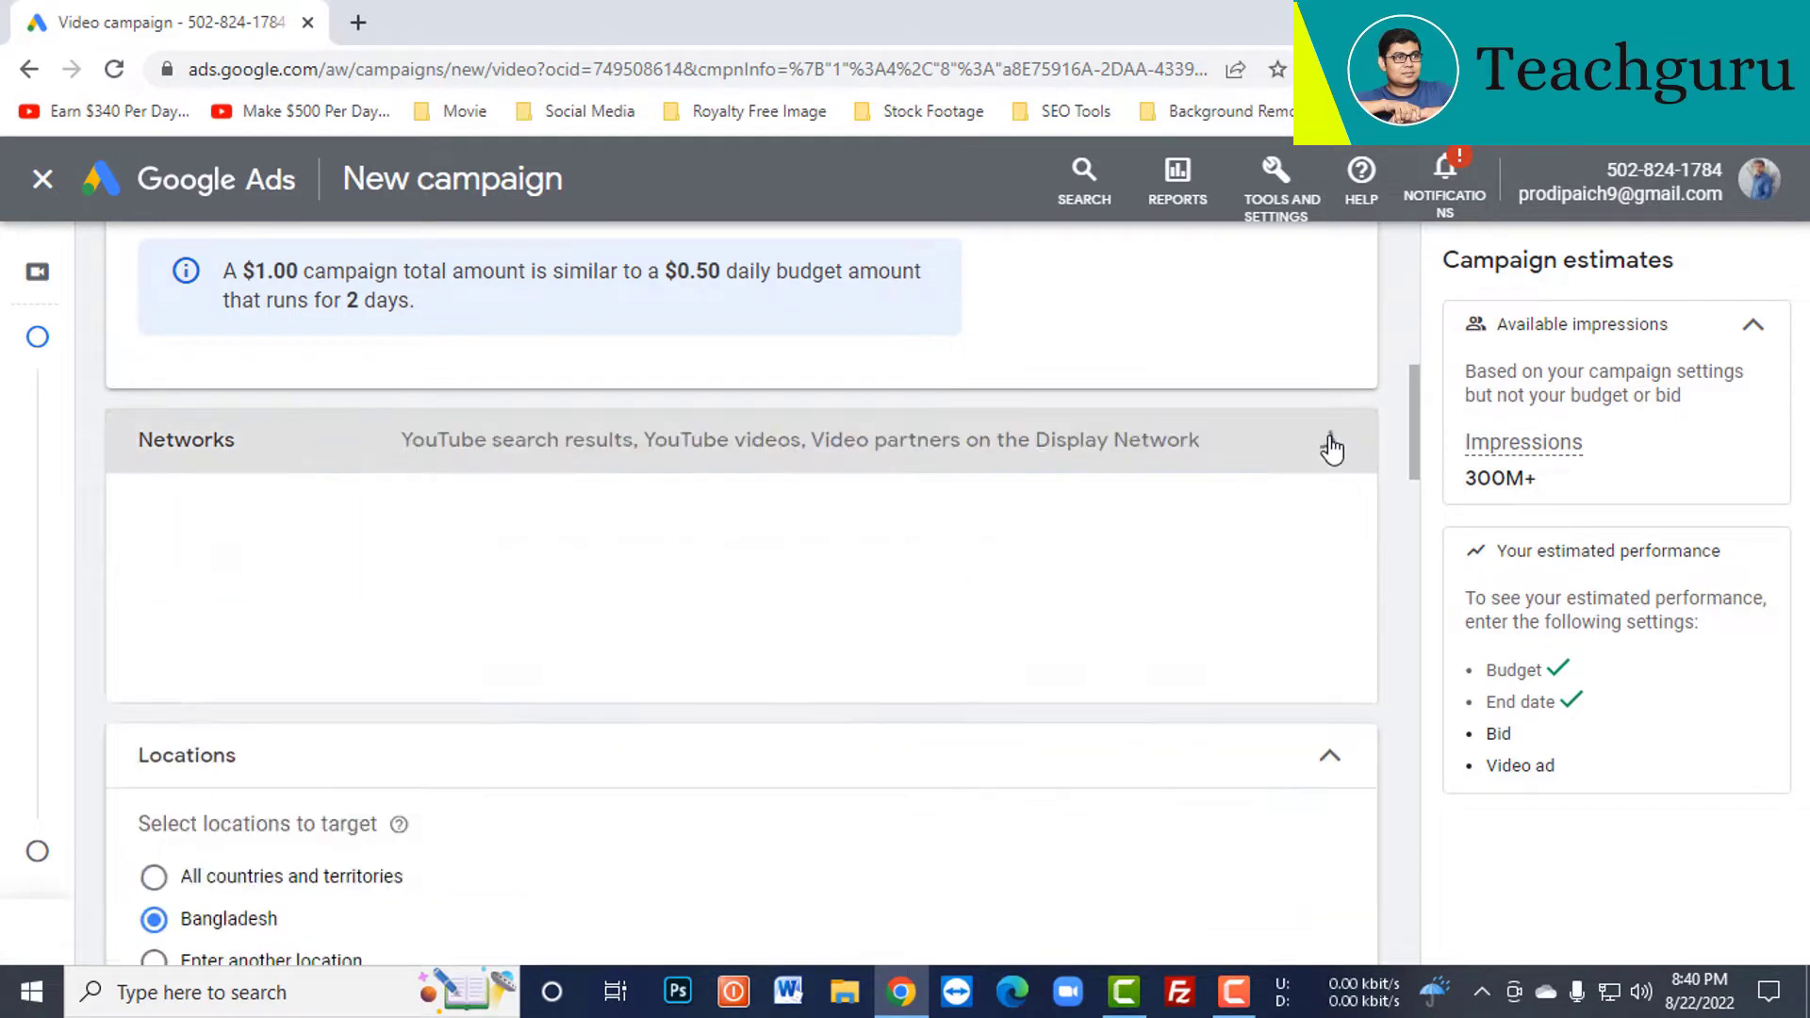
- Review the location and language targeting and compare the inventory types offered under the content exclusions
{"action": "scroll", "coordinate": [1210, 499], "scroll_direction": "down", "scroll_amount": 1}
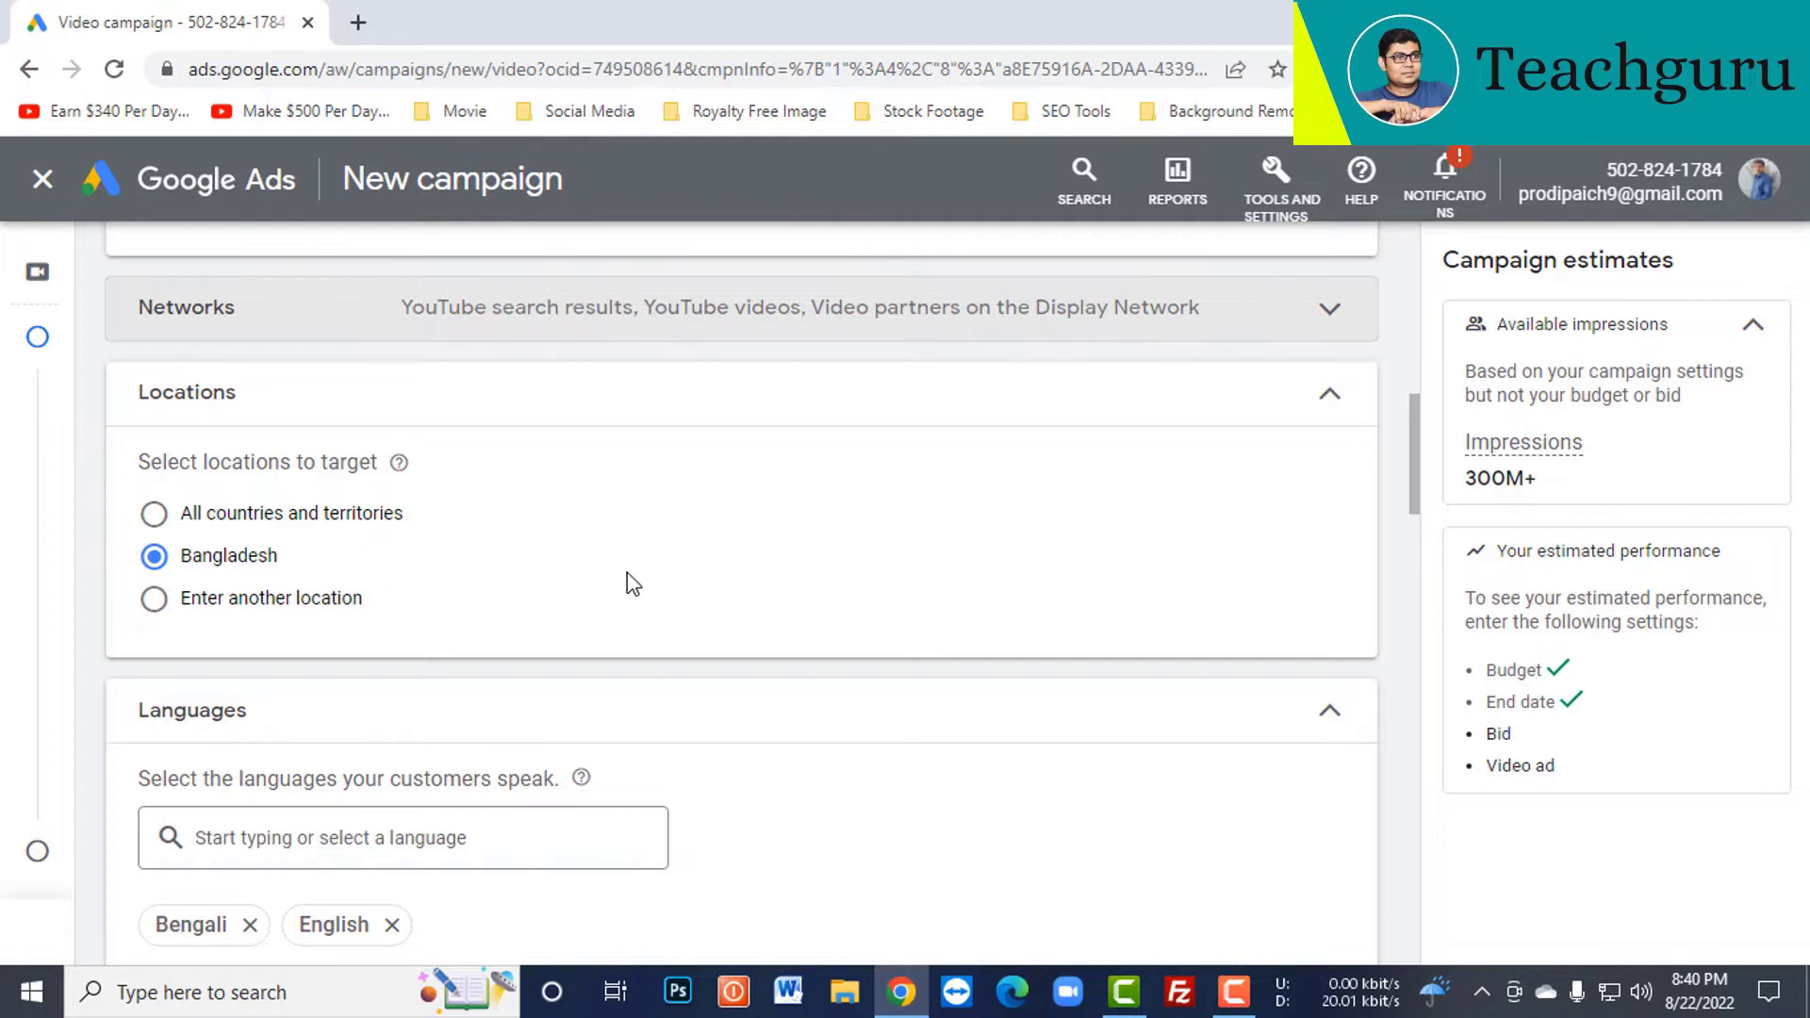
{"action": "scroll", "coordinate": [626, 579], "scroll_direction": "down", "scroll_amount": 3}
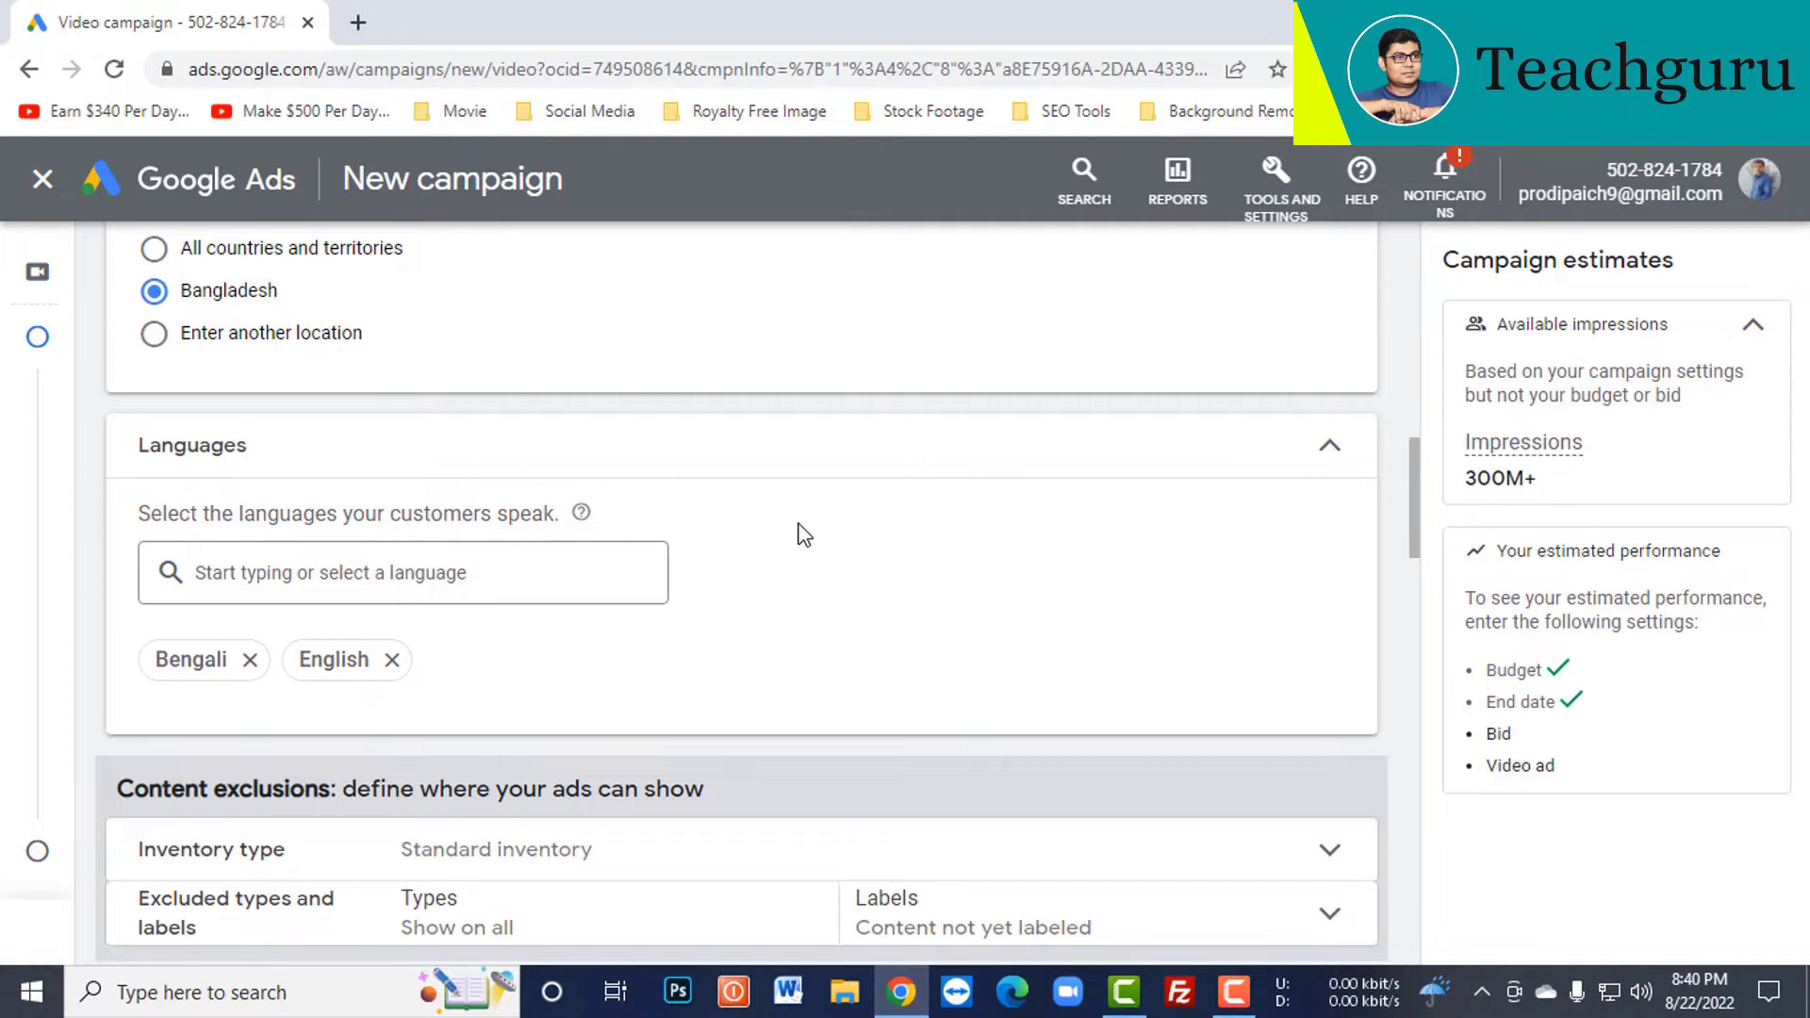
{"action": "scroll", "coordinate": [802, 535], "scroll_direction": "down", "scroll_amount": 3}
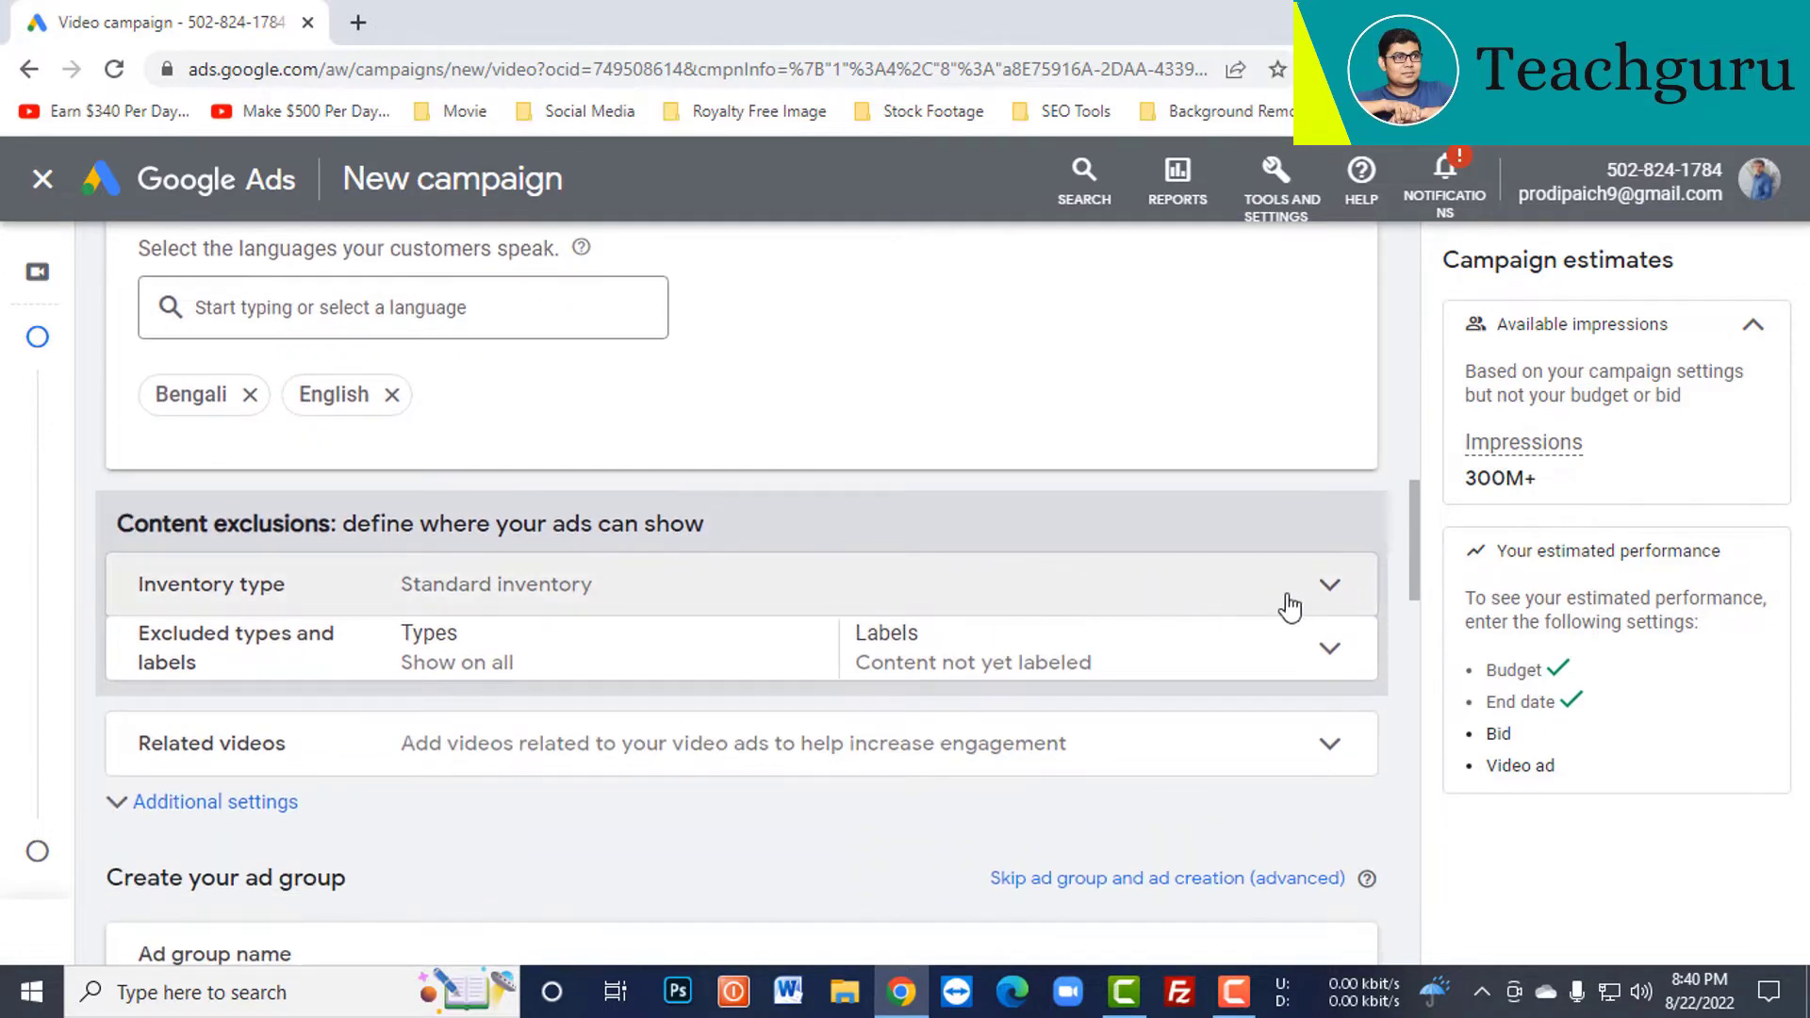
{"action": "left_click", "coordinate": [1321, 585]}
{"action": "scroll", "coordinate": [1309, 594], "scroll_direction": "down", "scroll_amount": 4}
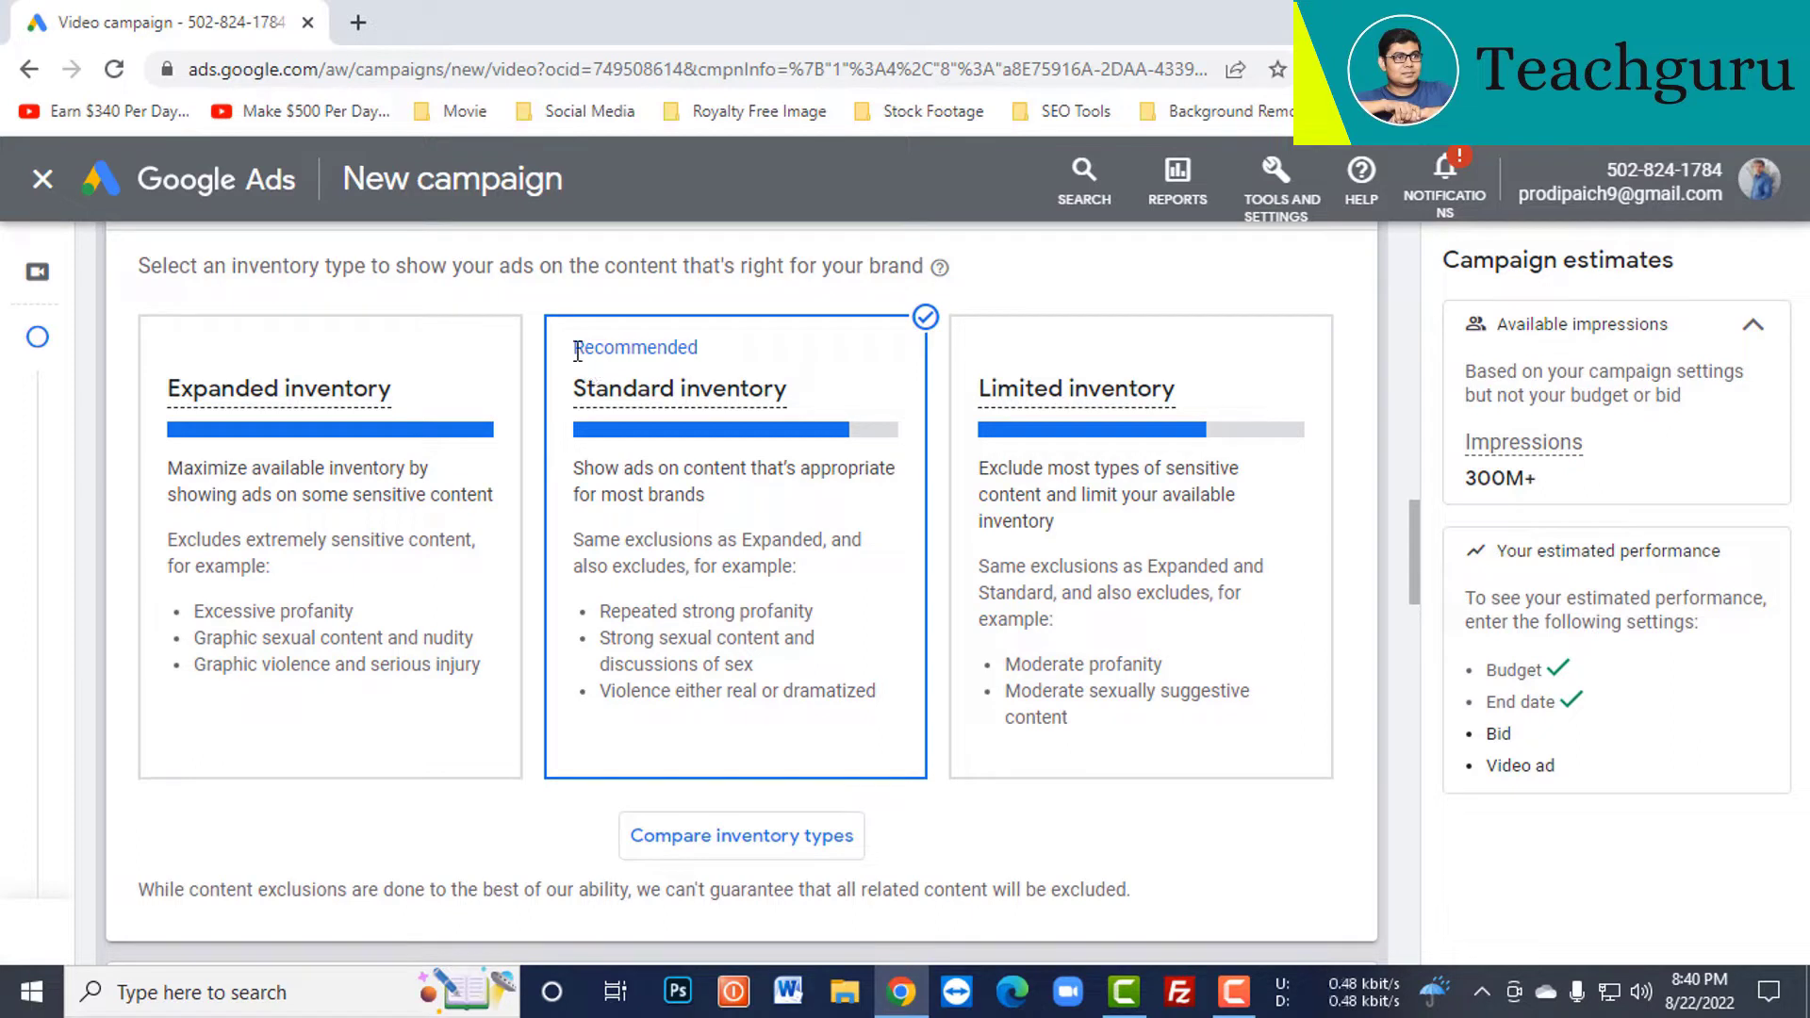
{"action": "left_click_drag", "start_coordinate": [574, 347], "coordinate": [707, 353]}
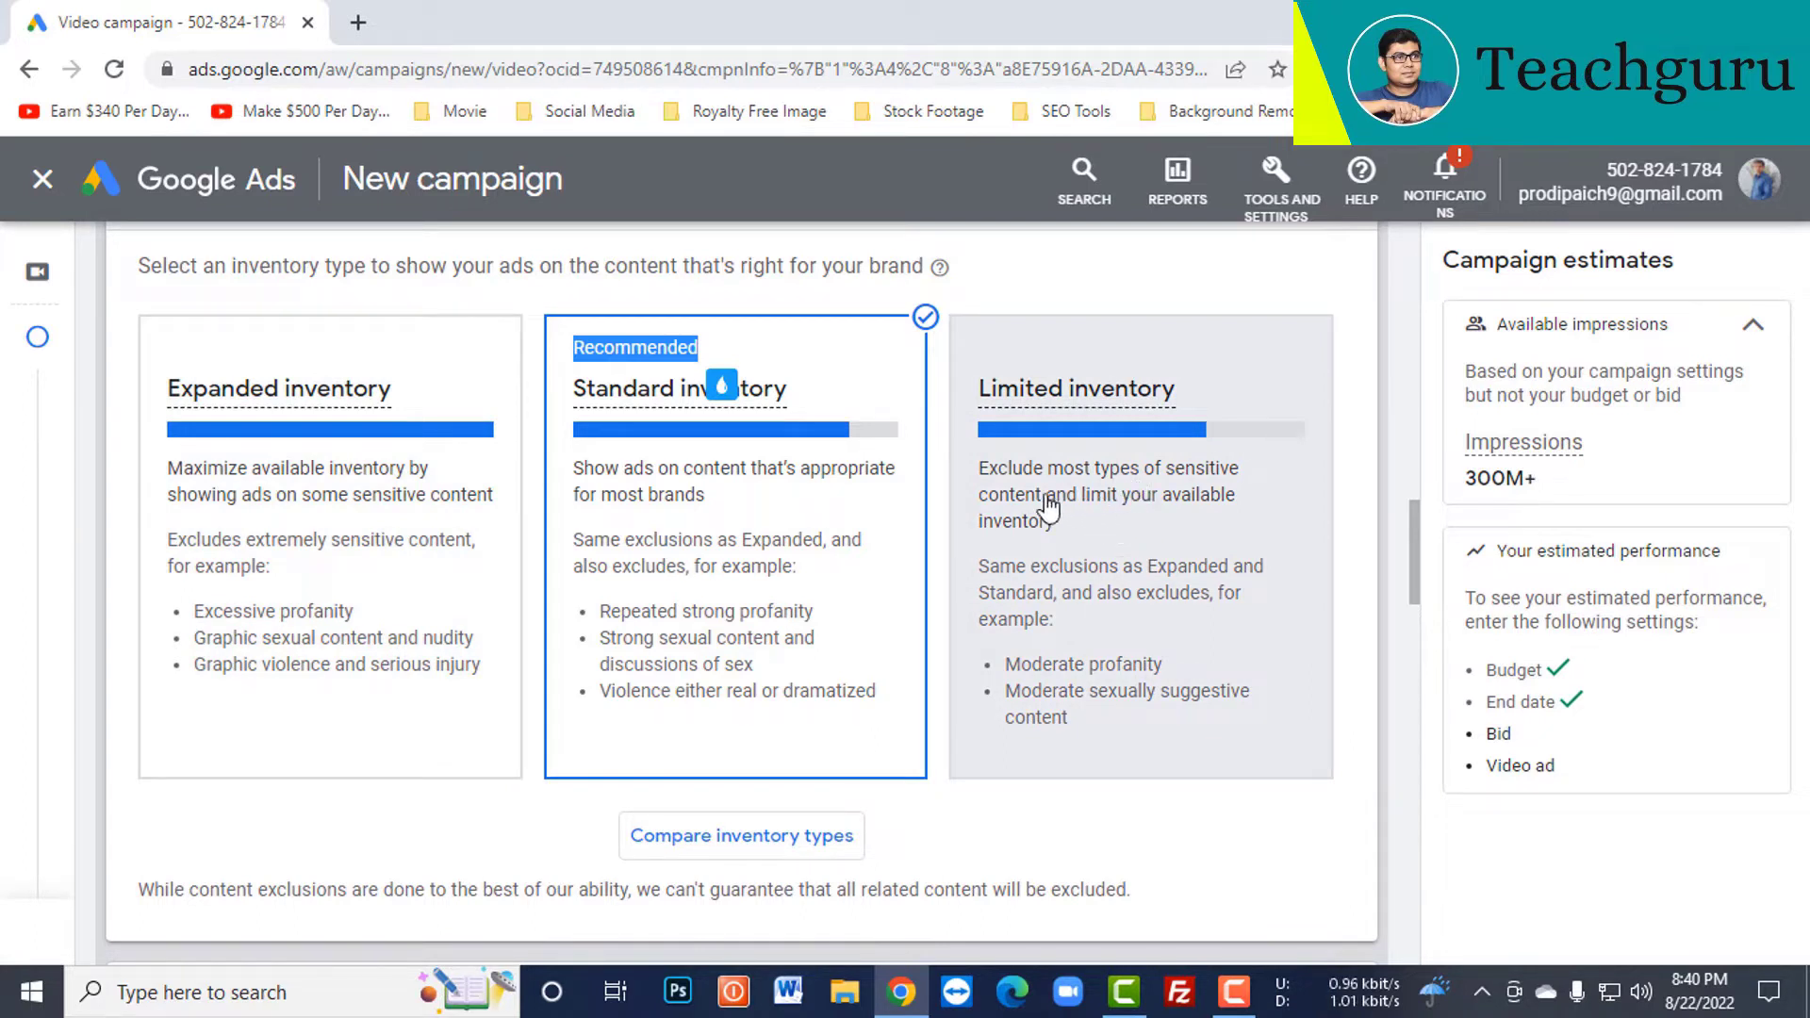
{"action": "scroll", "coordinate": [862, 387], "scroll_direction": "down", "scroll_amount": 3}
{"action": "left_click", "coordinate": [862, 381]}
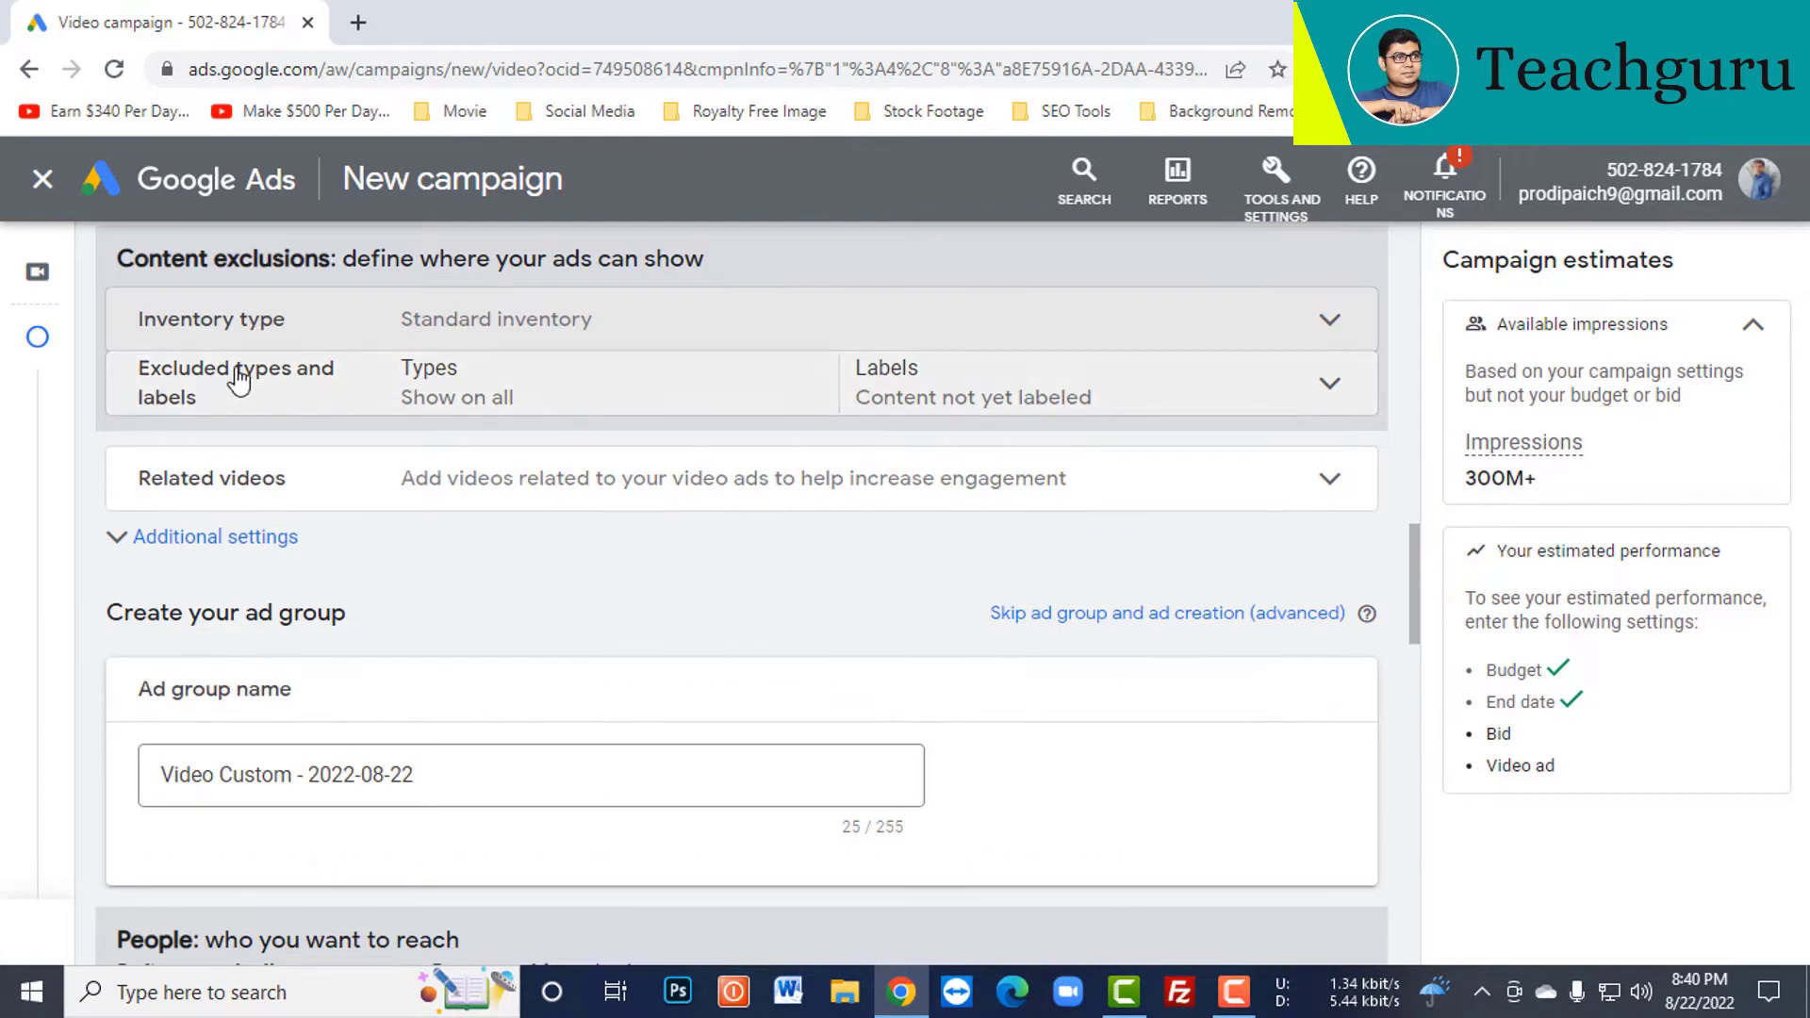
- Exclude embedded YouTube videos and live streaming videos from the content types where the ads can show
{"action": "left_click", "coordinate": [556, 404]}
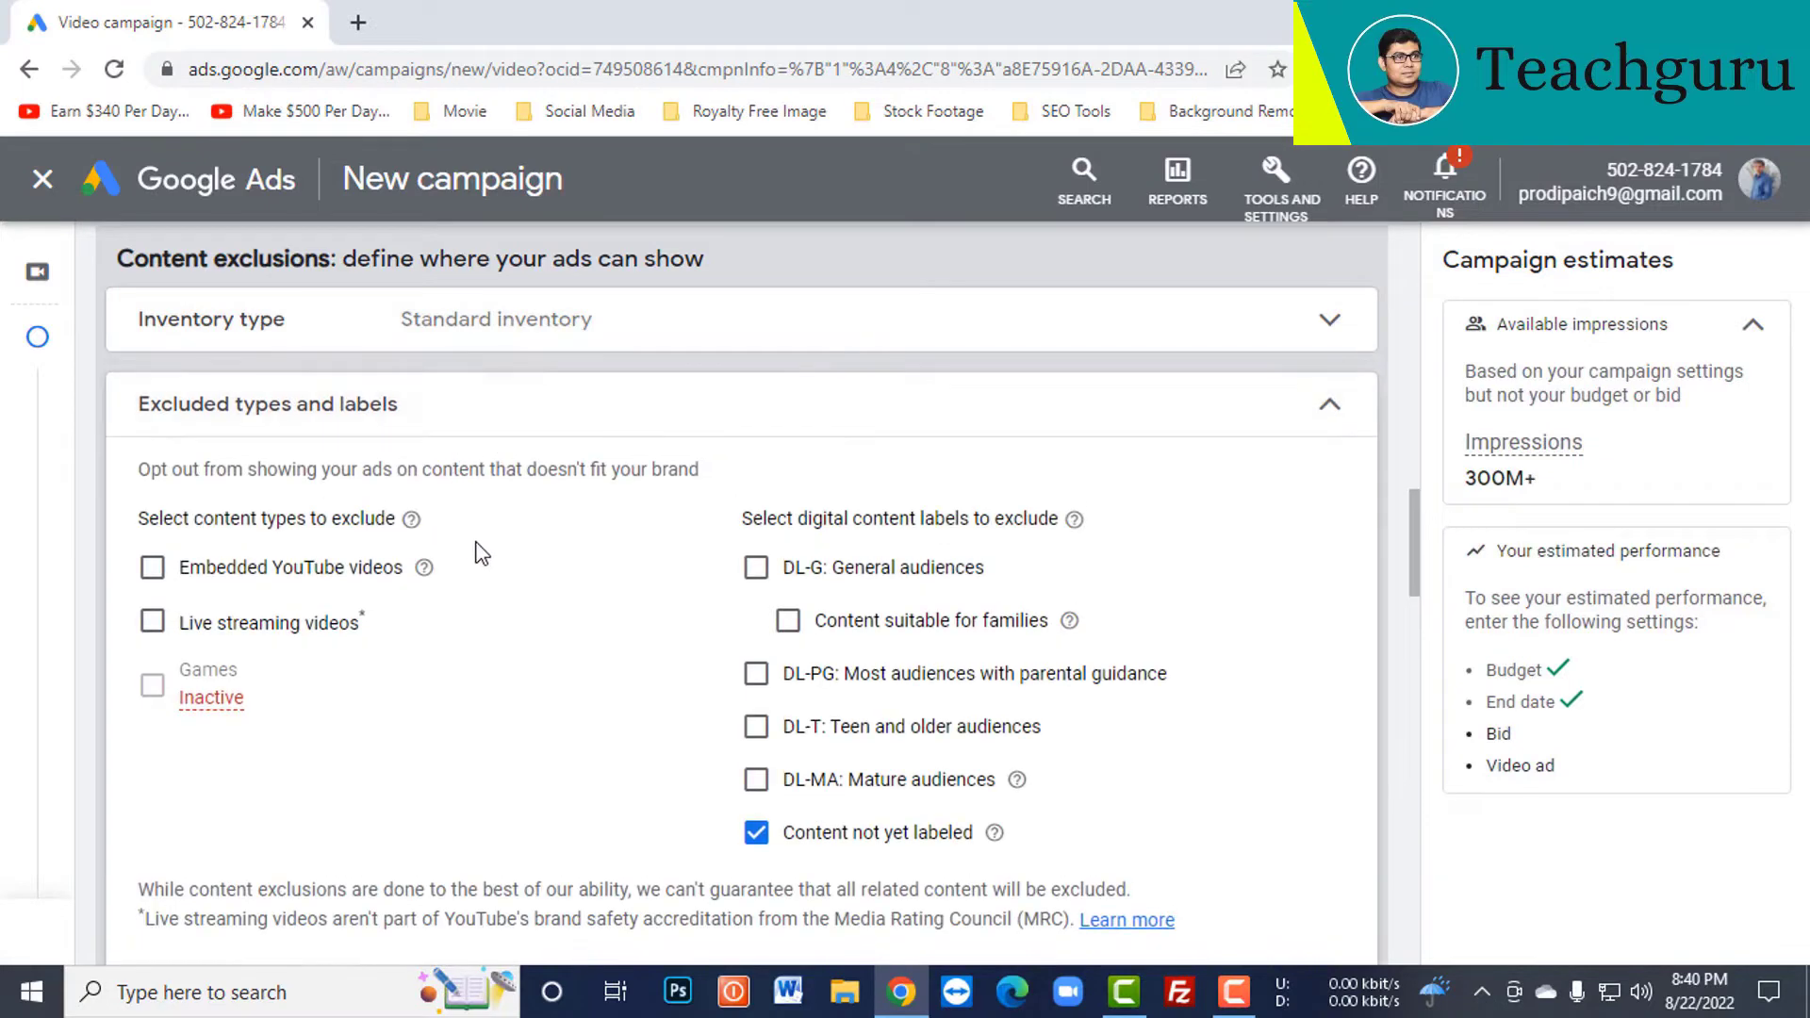
{"action": "left_click", "coordinate": [151, 577]}
{"action": "left_click", "coordinate": [154, 624]}
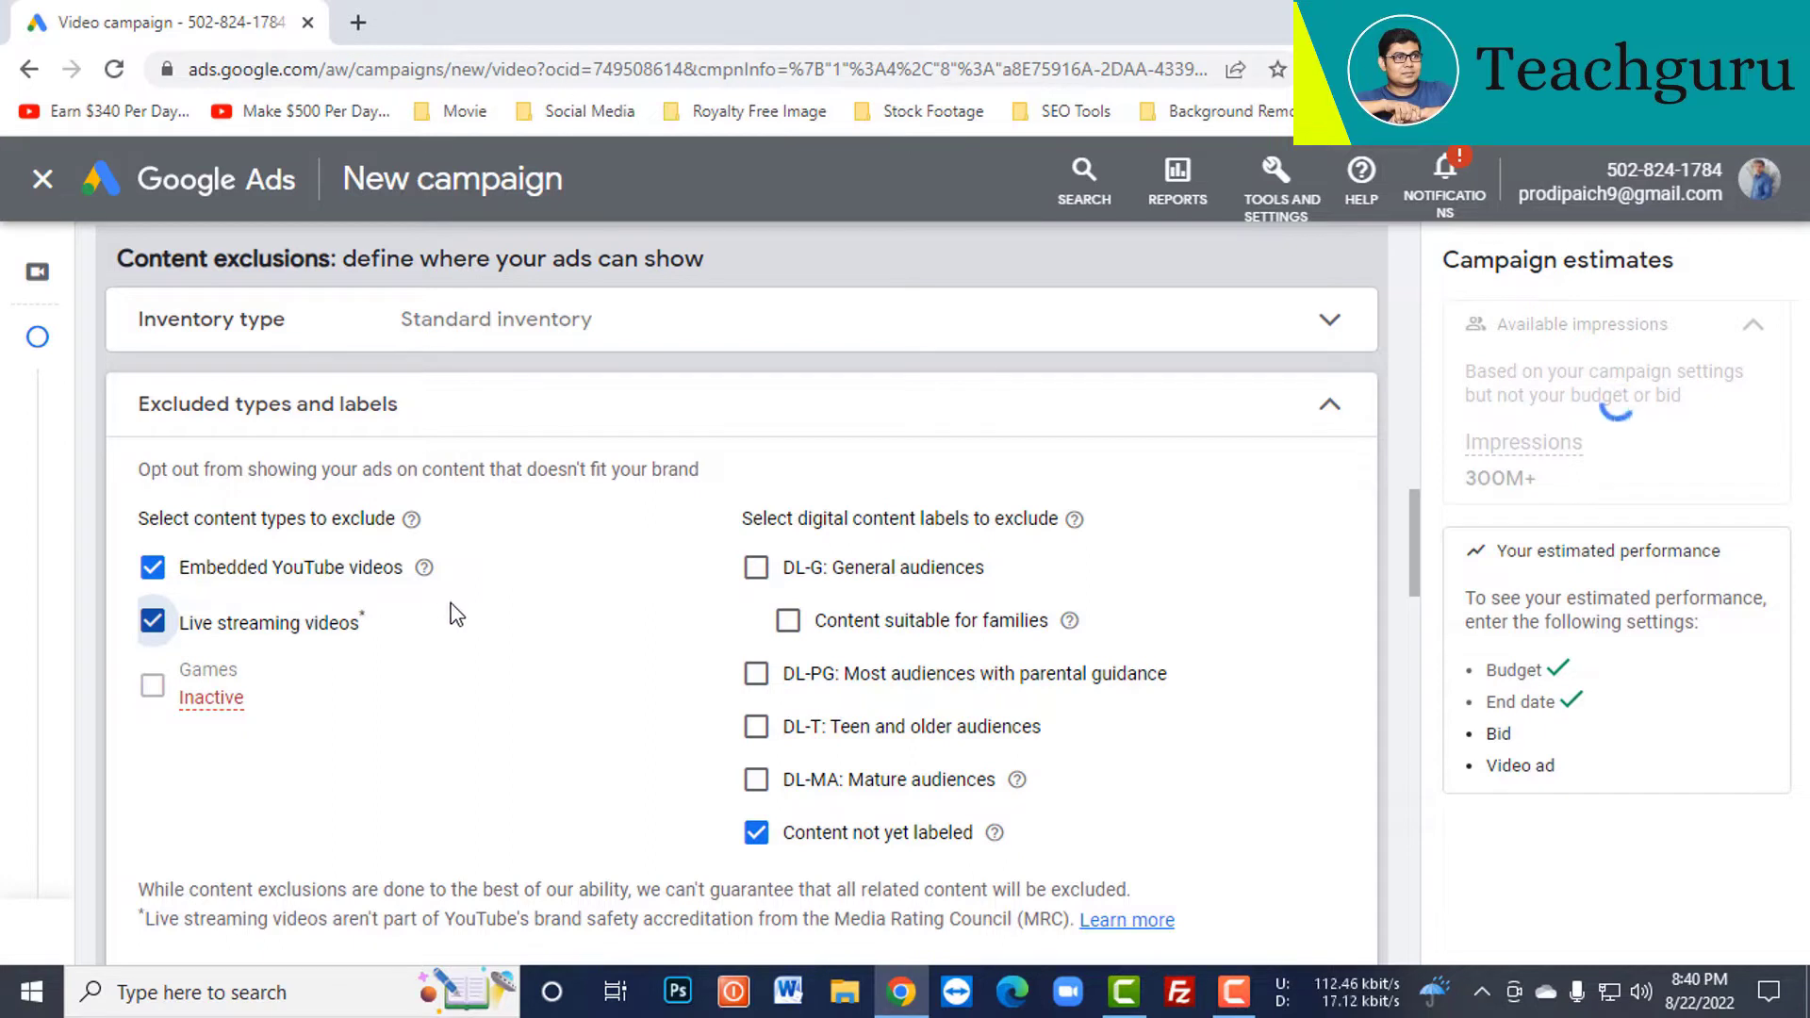
{"action": "left_click_drag", "start_coordinate": [177, 566], "coordinate": [412, 577]}
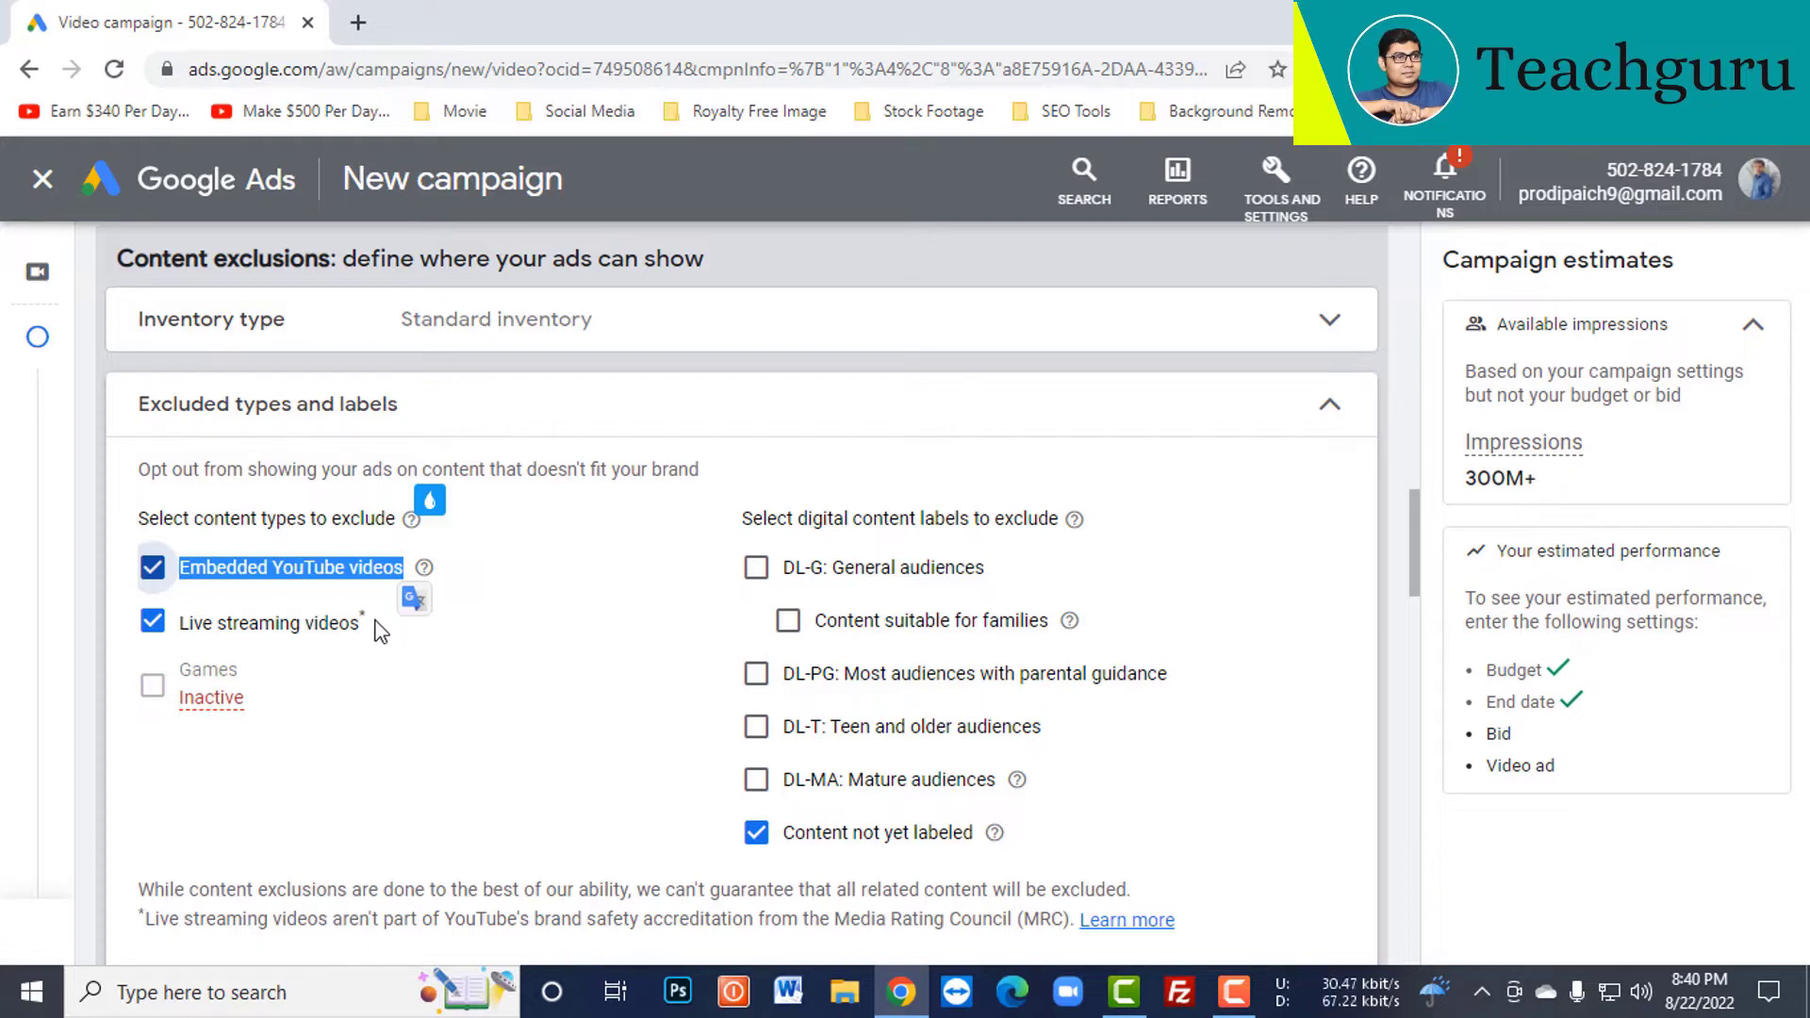
{"action": "left_click_drag", "start_coordinate": [369, 624], "coordinate": [189, 624]}
- Expand the Related videos section and read its description about increasing engagement
{"action": "scroll", "coordinate": [592, 589], "scroll_direction": "down", "scroll_amount": 4}
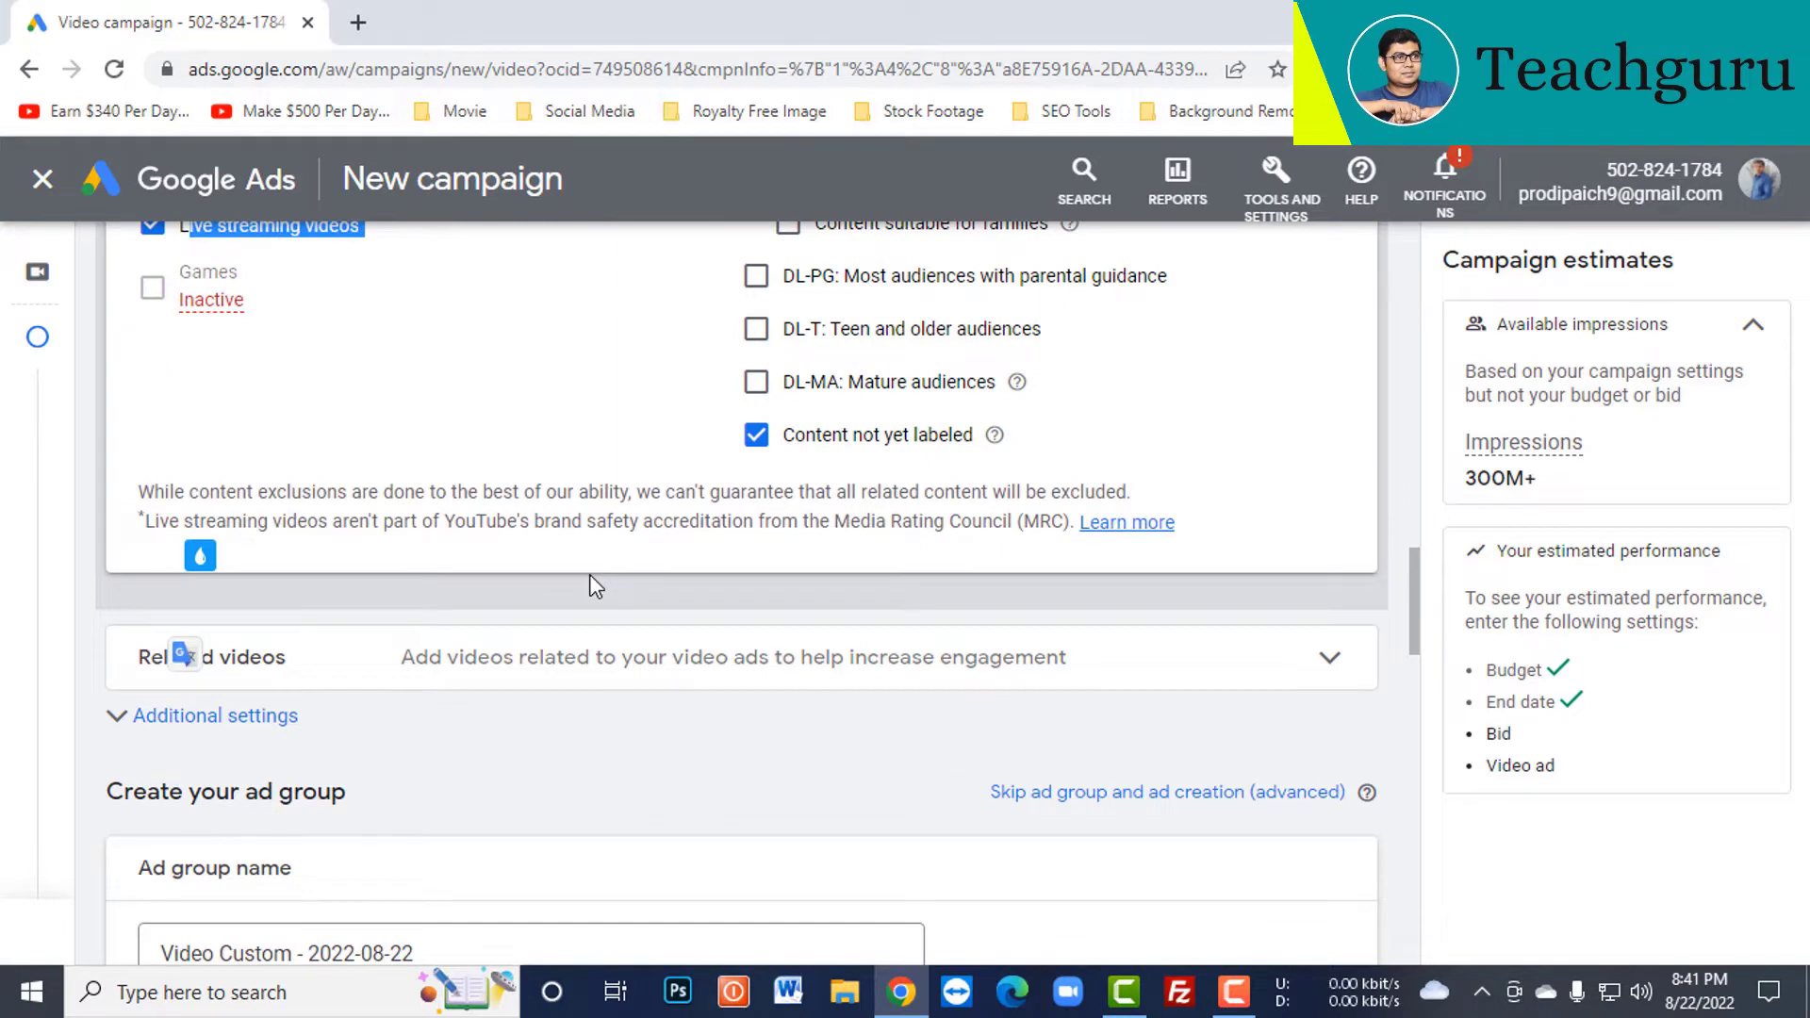
{"action": "left_click", "coordinate": [1044, 652]}
{"action": "scroll", "coordinate": [969, 638], "scroll_direction": "down", "scroll_amount": 3}
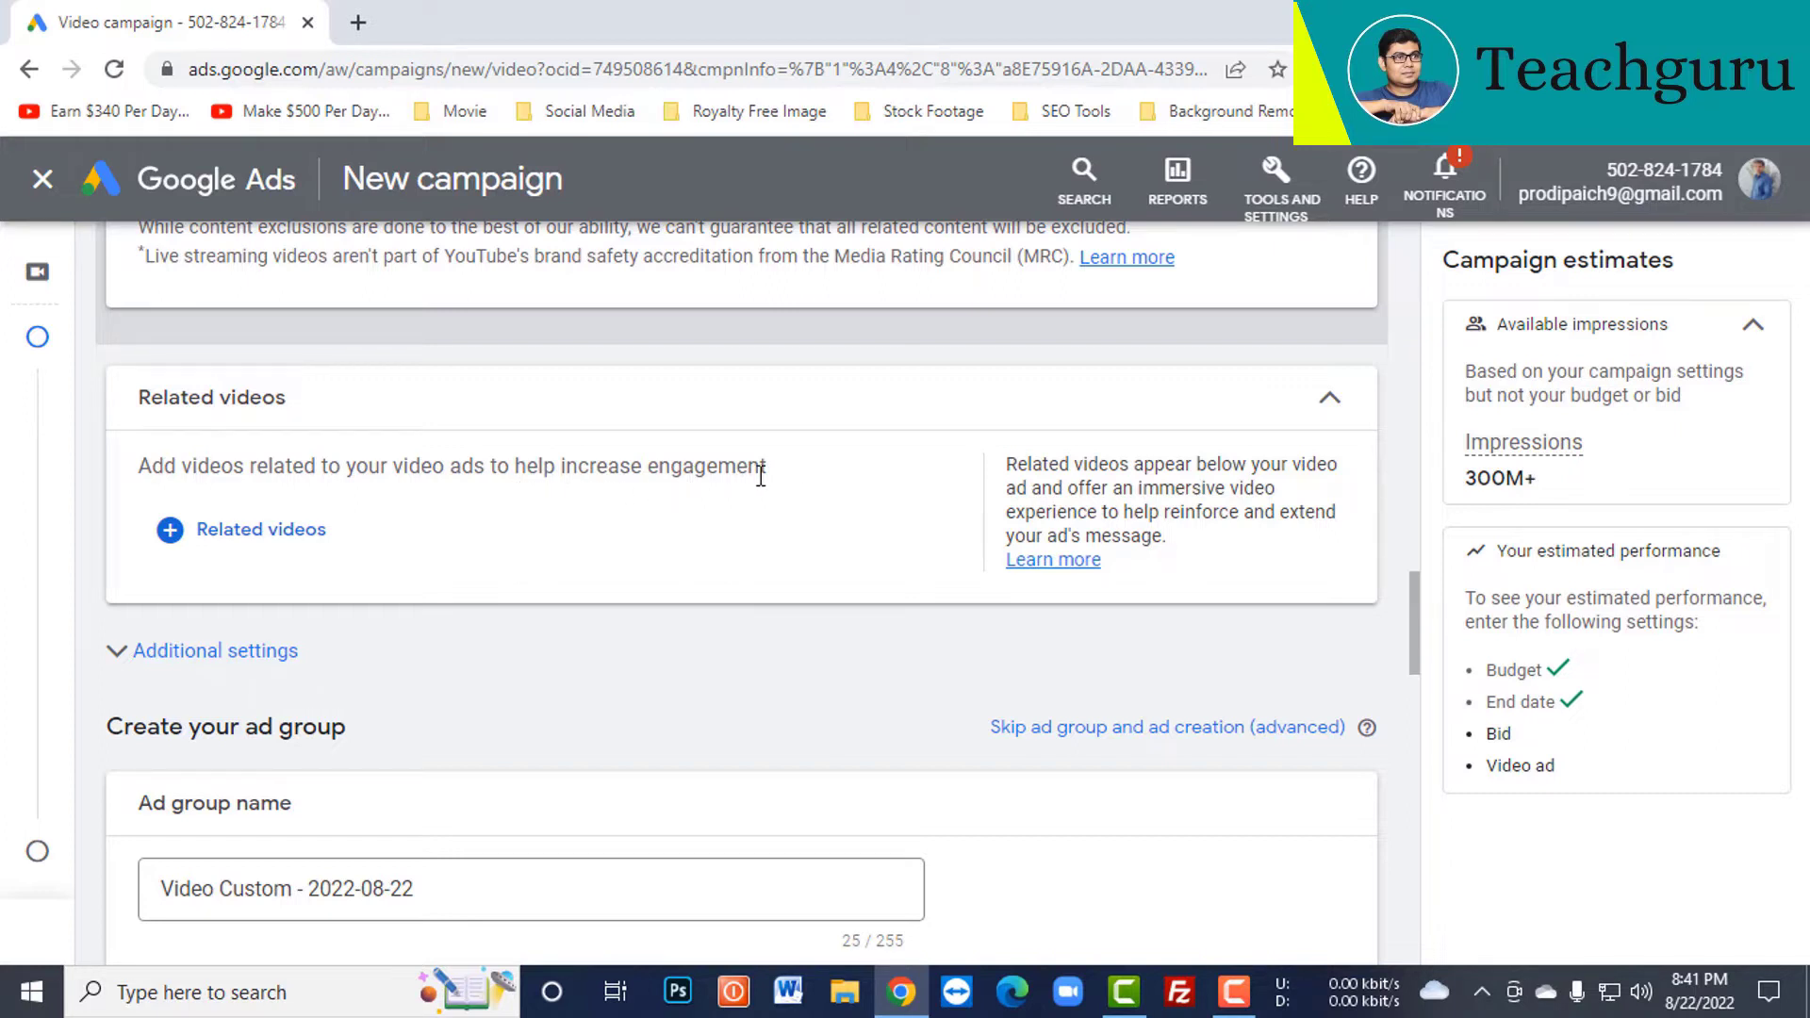
{"action": "left_click_drag", "start_coordinate": [777, 467], "coordinate": [516, 469]}
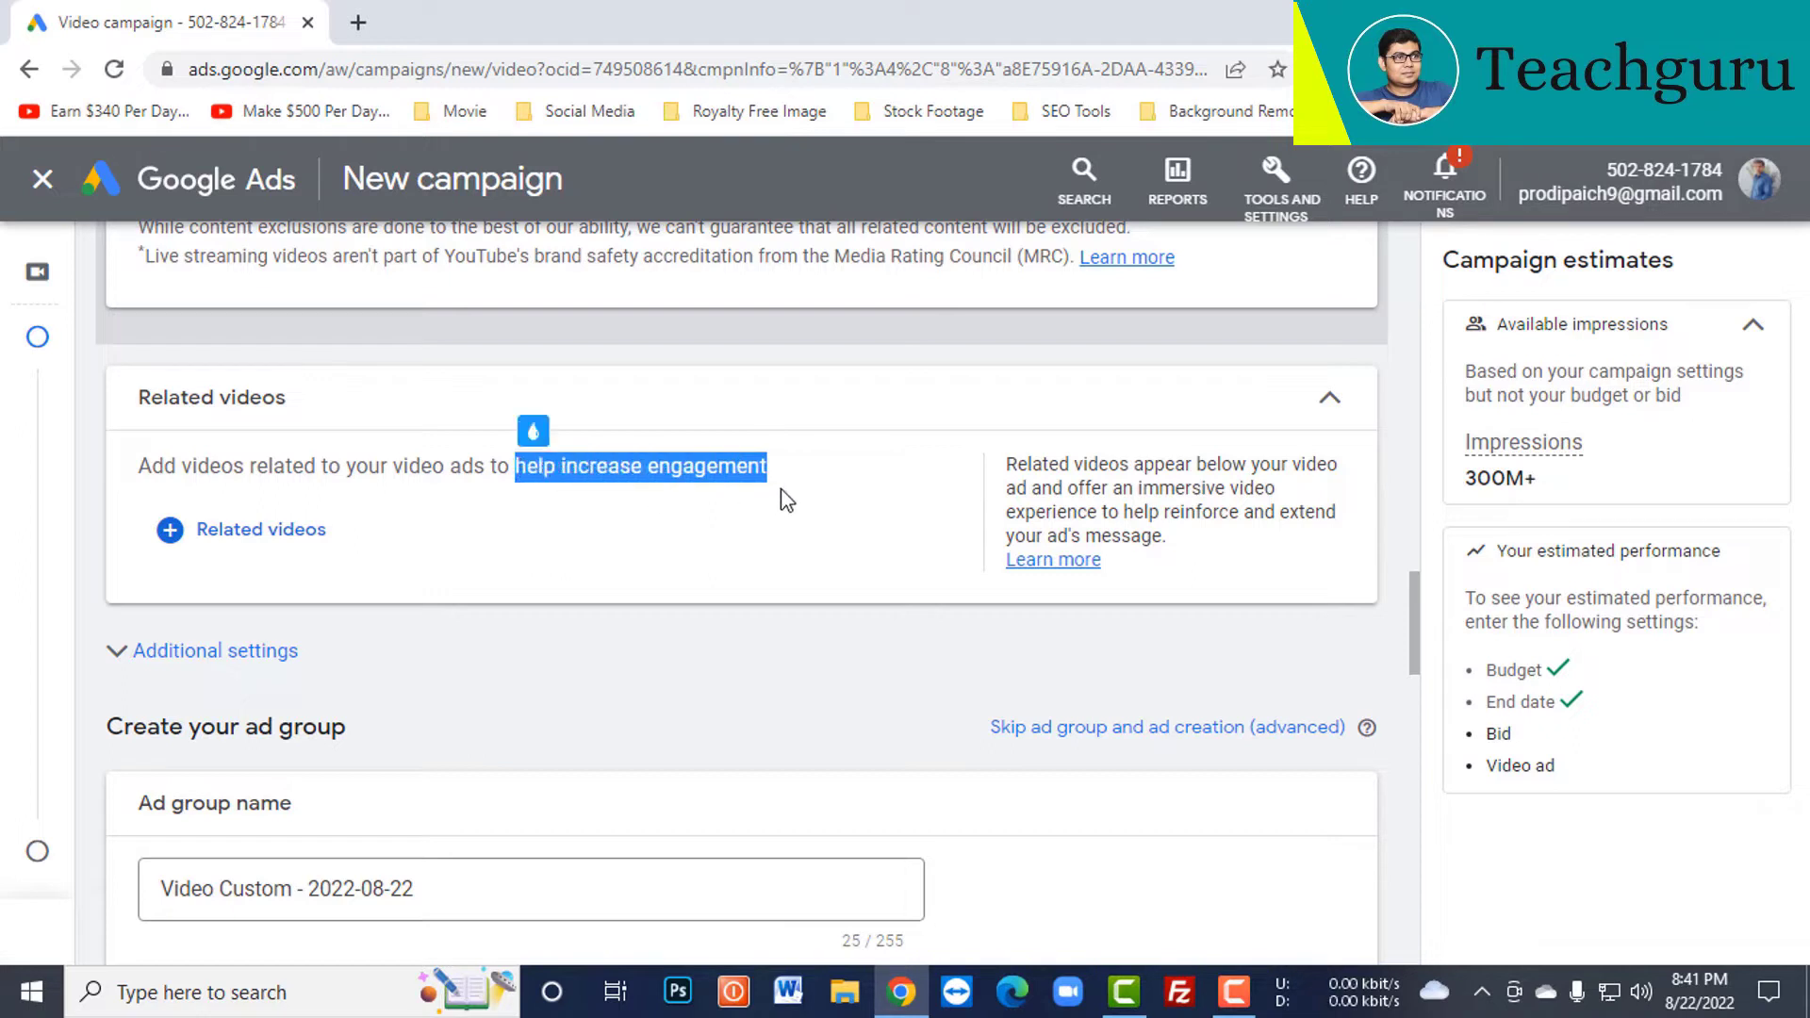
{"action": "left_click", "coordinate": [780, 488]}
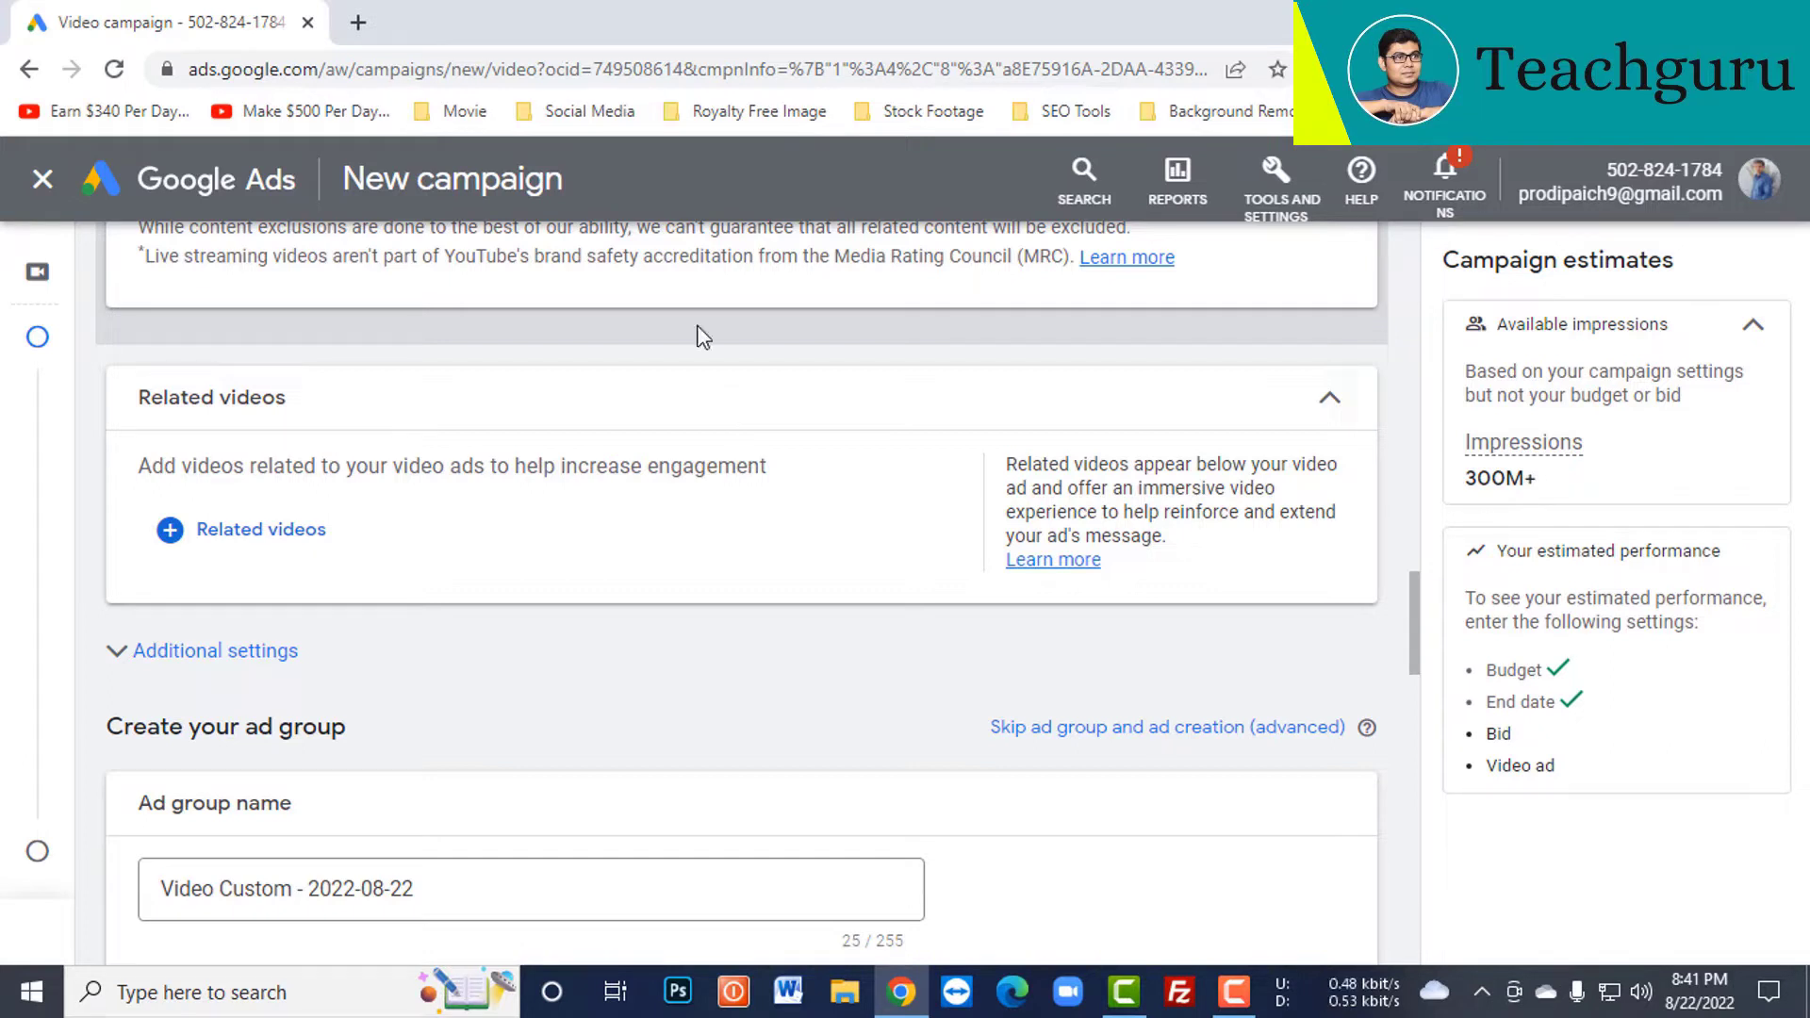
- Switch to YouTube in a new browser tab, search for "teachguru" and open the Teachguru channel
{"action": "left_click", "coordinate": [359, 23]}
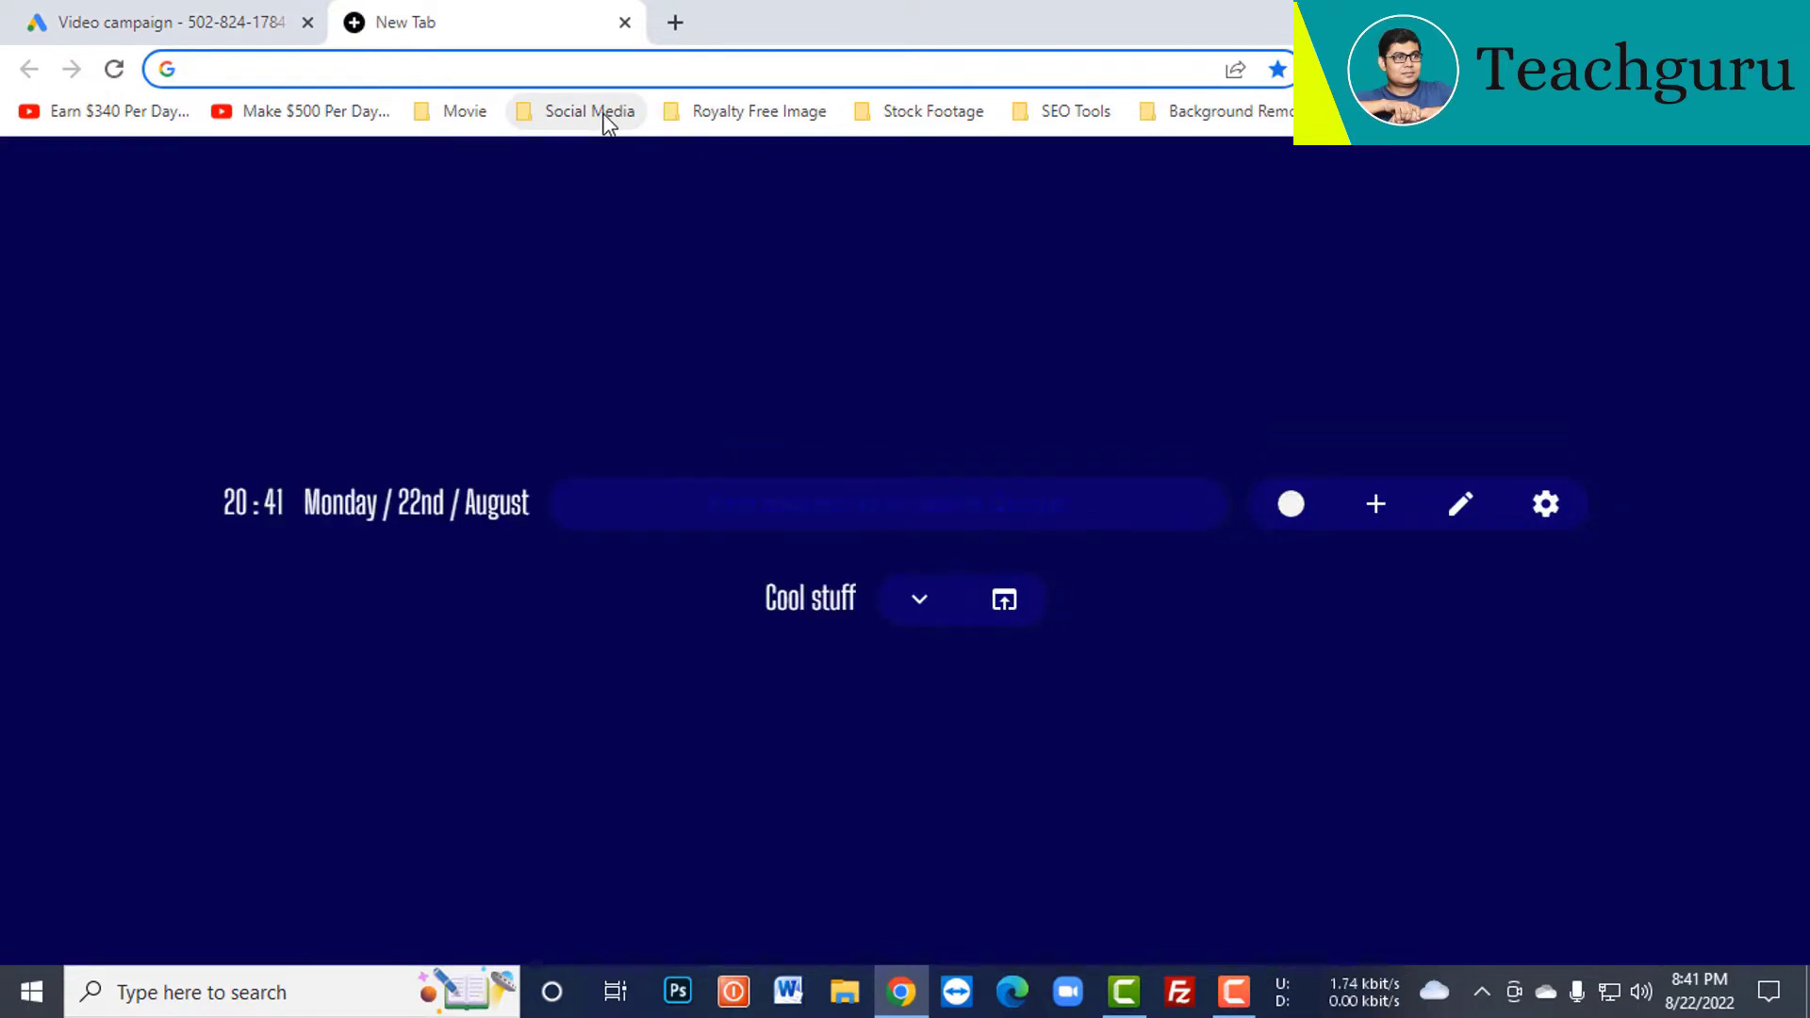
{"action": "left_click", "coordinate": [601, 121]}
{"action": "left_click", "coordinate": [580, 183]}
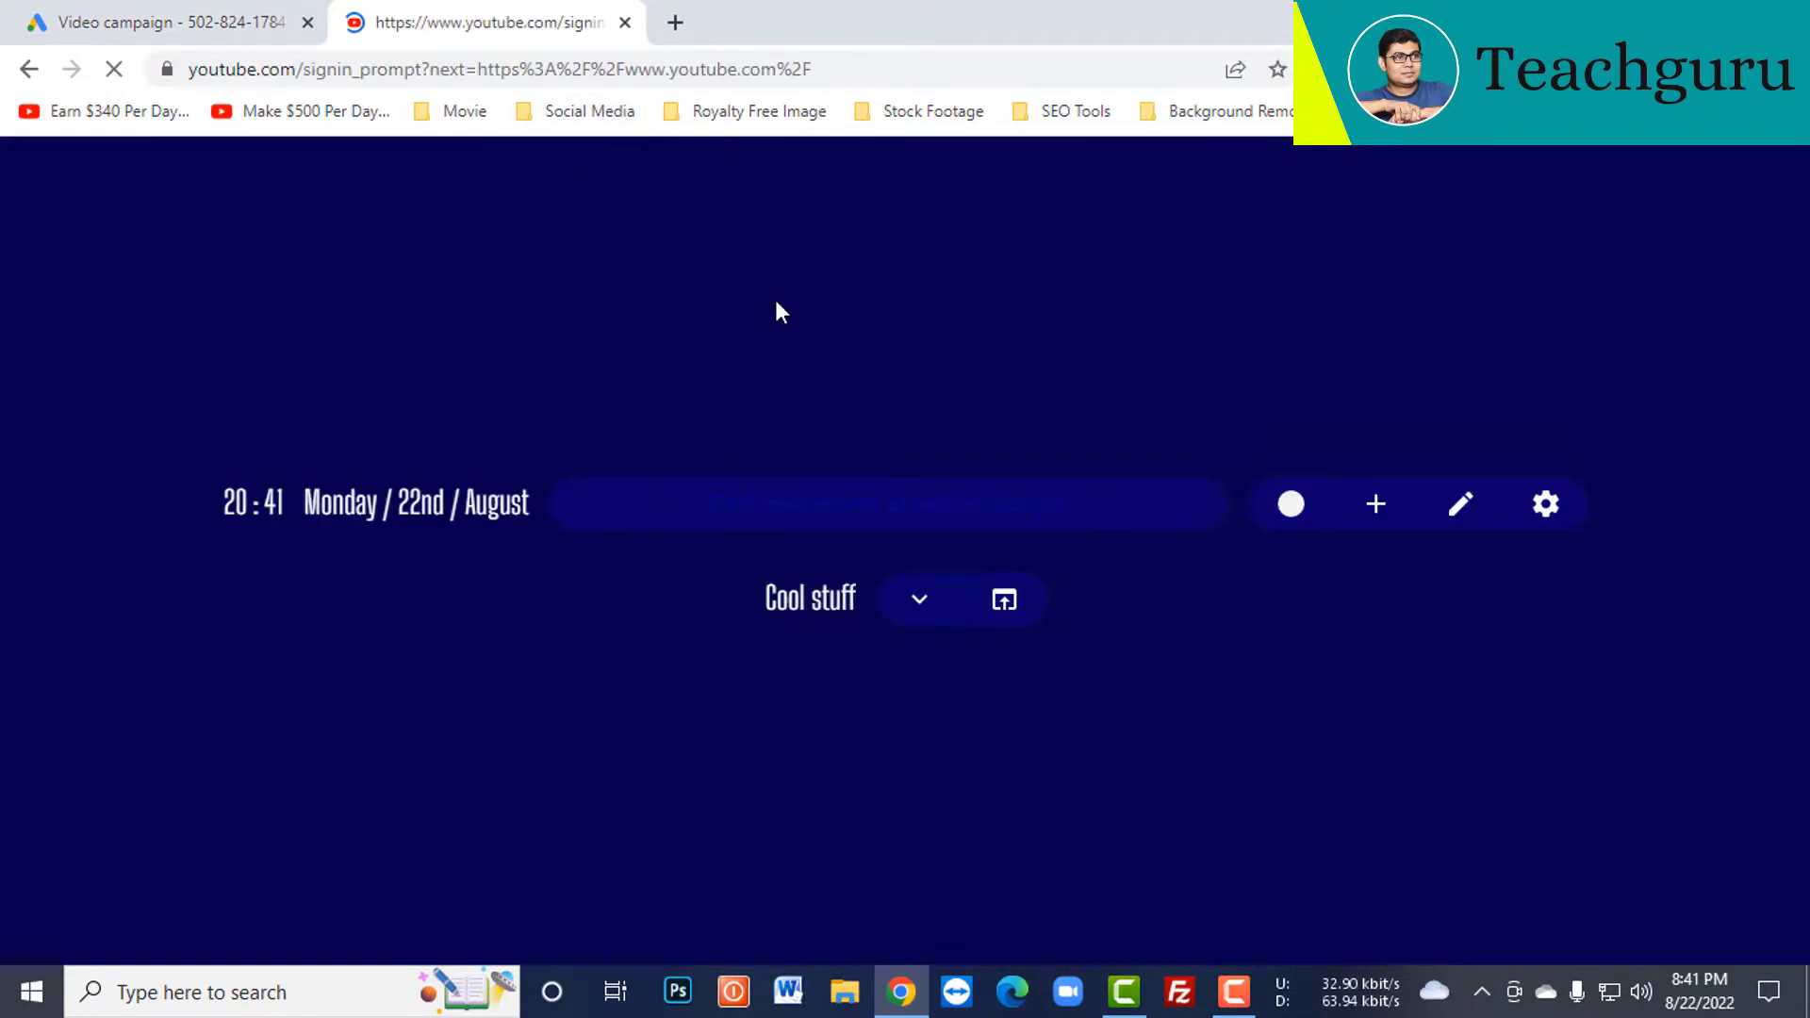
{"action": "left_click", "coordinate": [590, 174]}
{"action": "type", "text": "teachguru"}
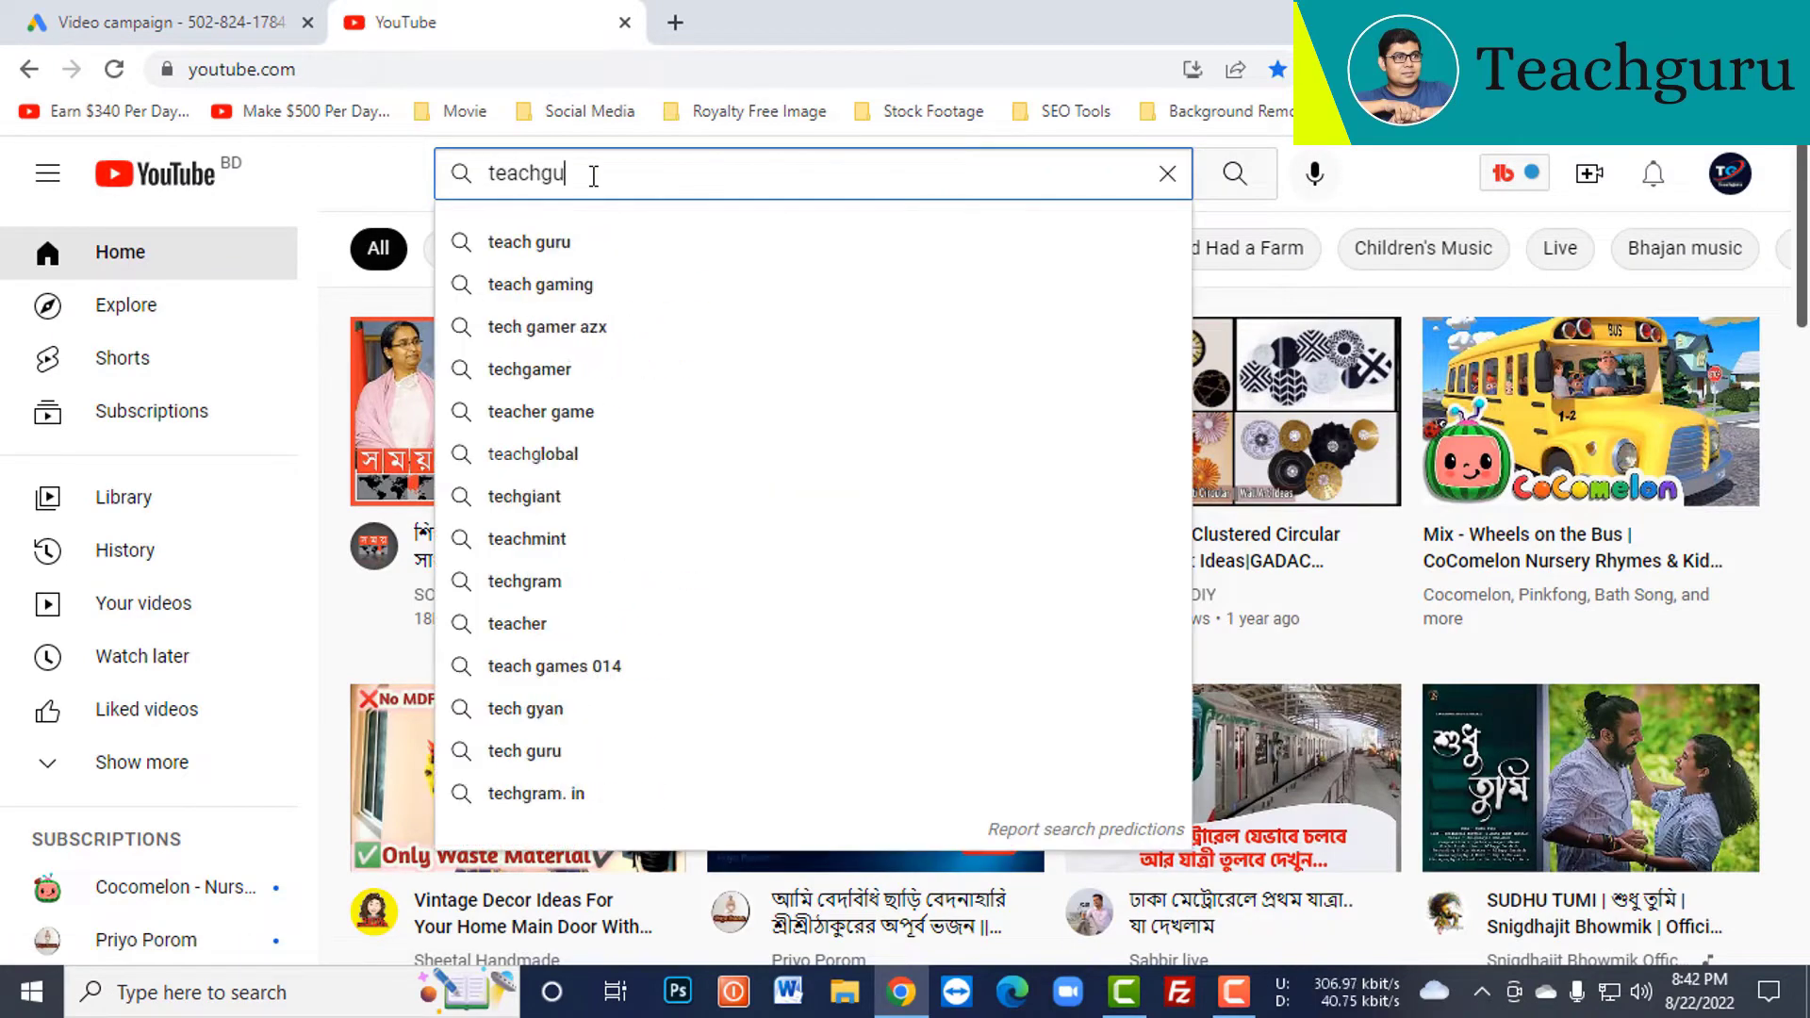
{"action": "key", "text": "Return"}
{"action": "left_click", "coordinate": [816, 412]}
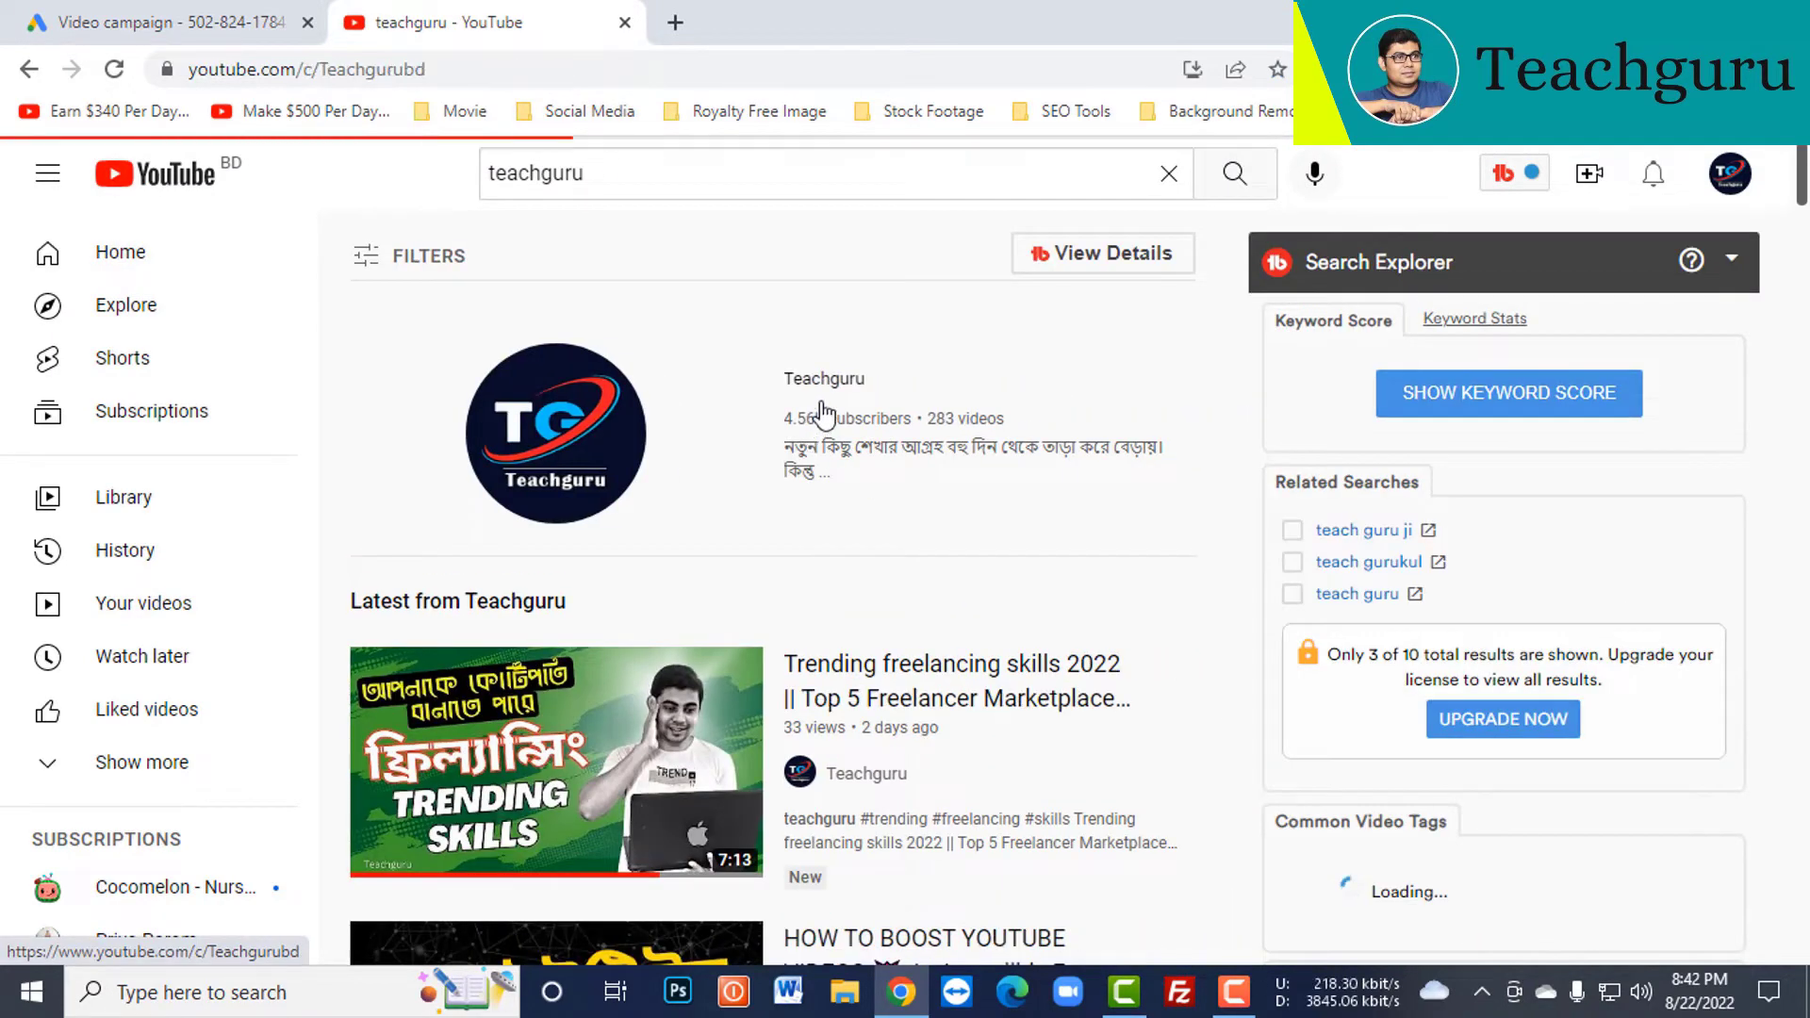
- Open the "How to create Facebook sales ads" video from the channel's uploads and copy its share link
{"action": "left_click", "coordinate": [569, 624]}
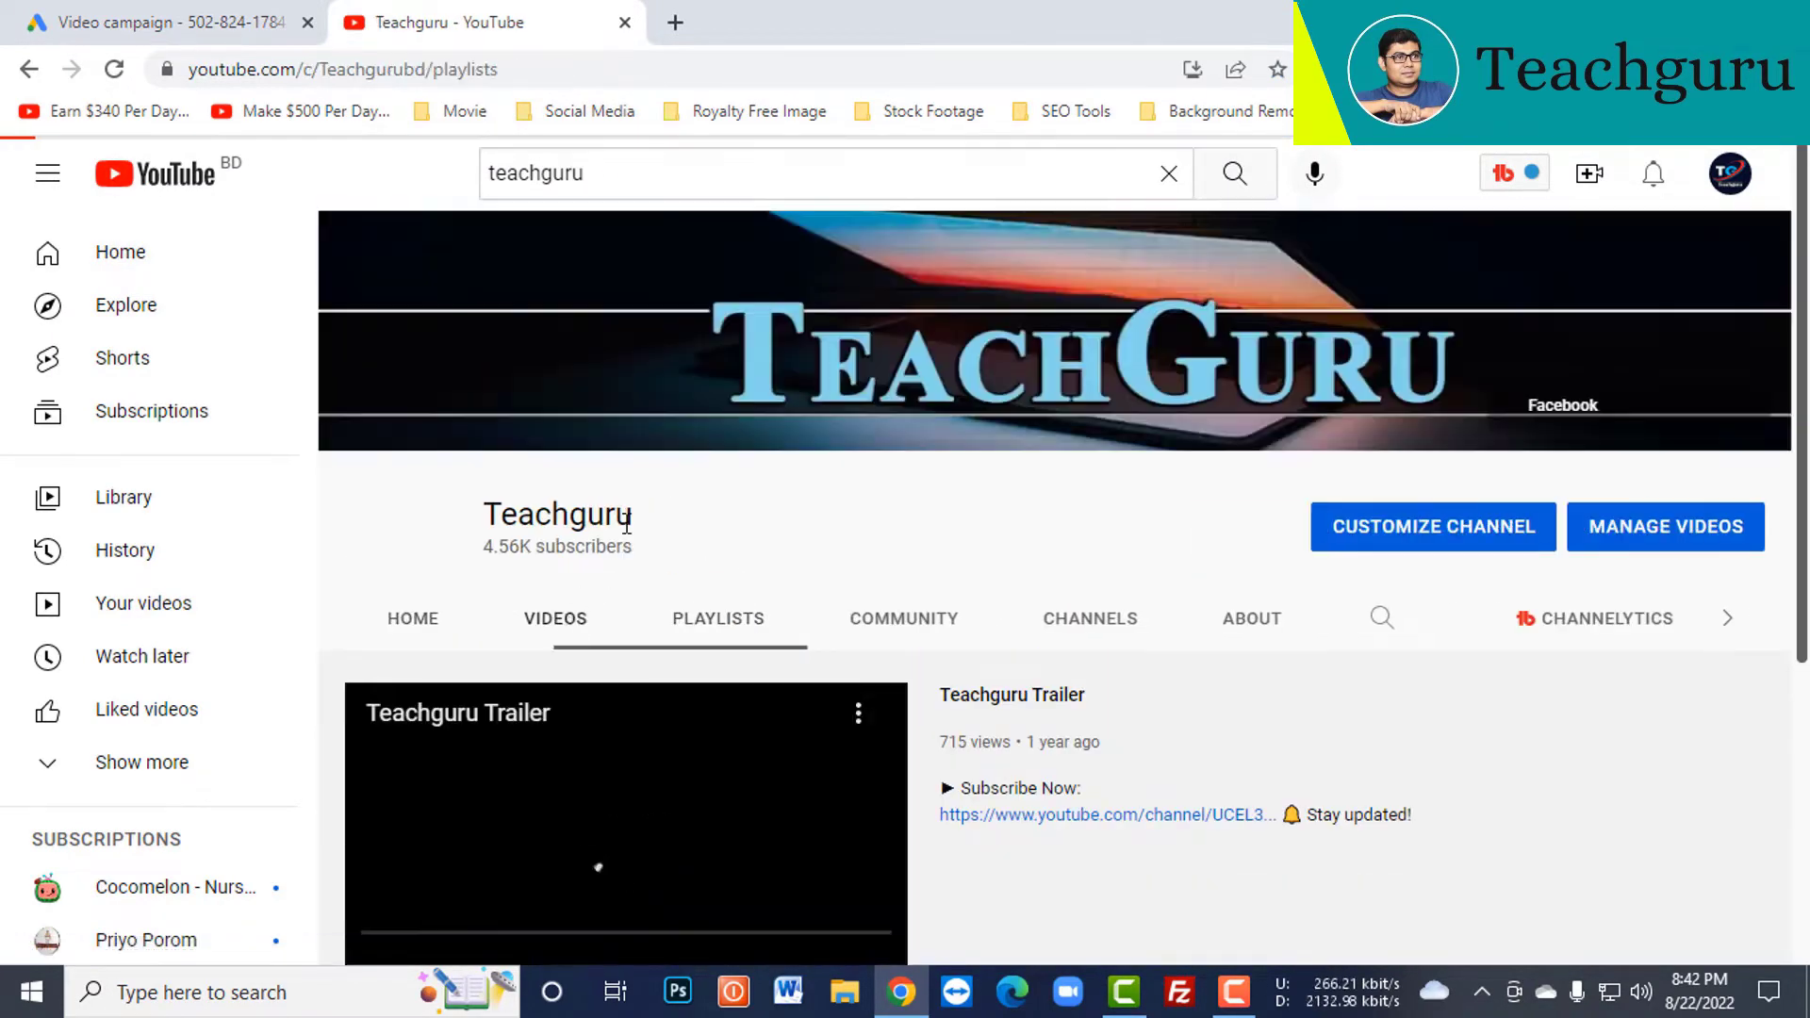
{"action": "scroll", "coordinate": [641, 518], "scroll_direction": "down", "scroll_amount": 4}
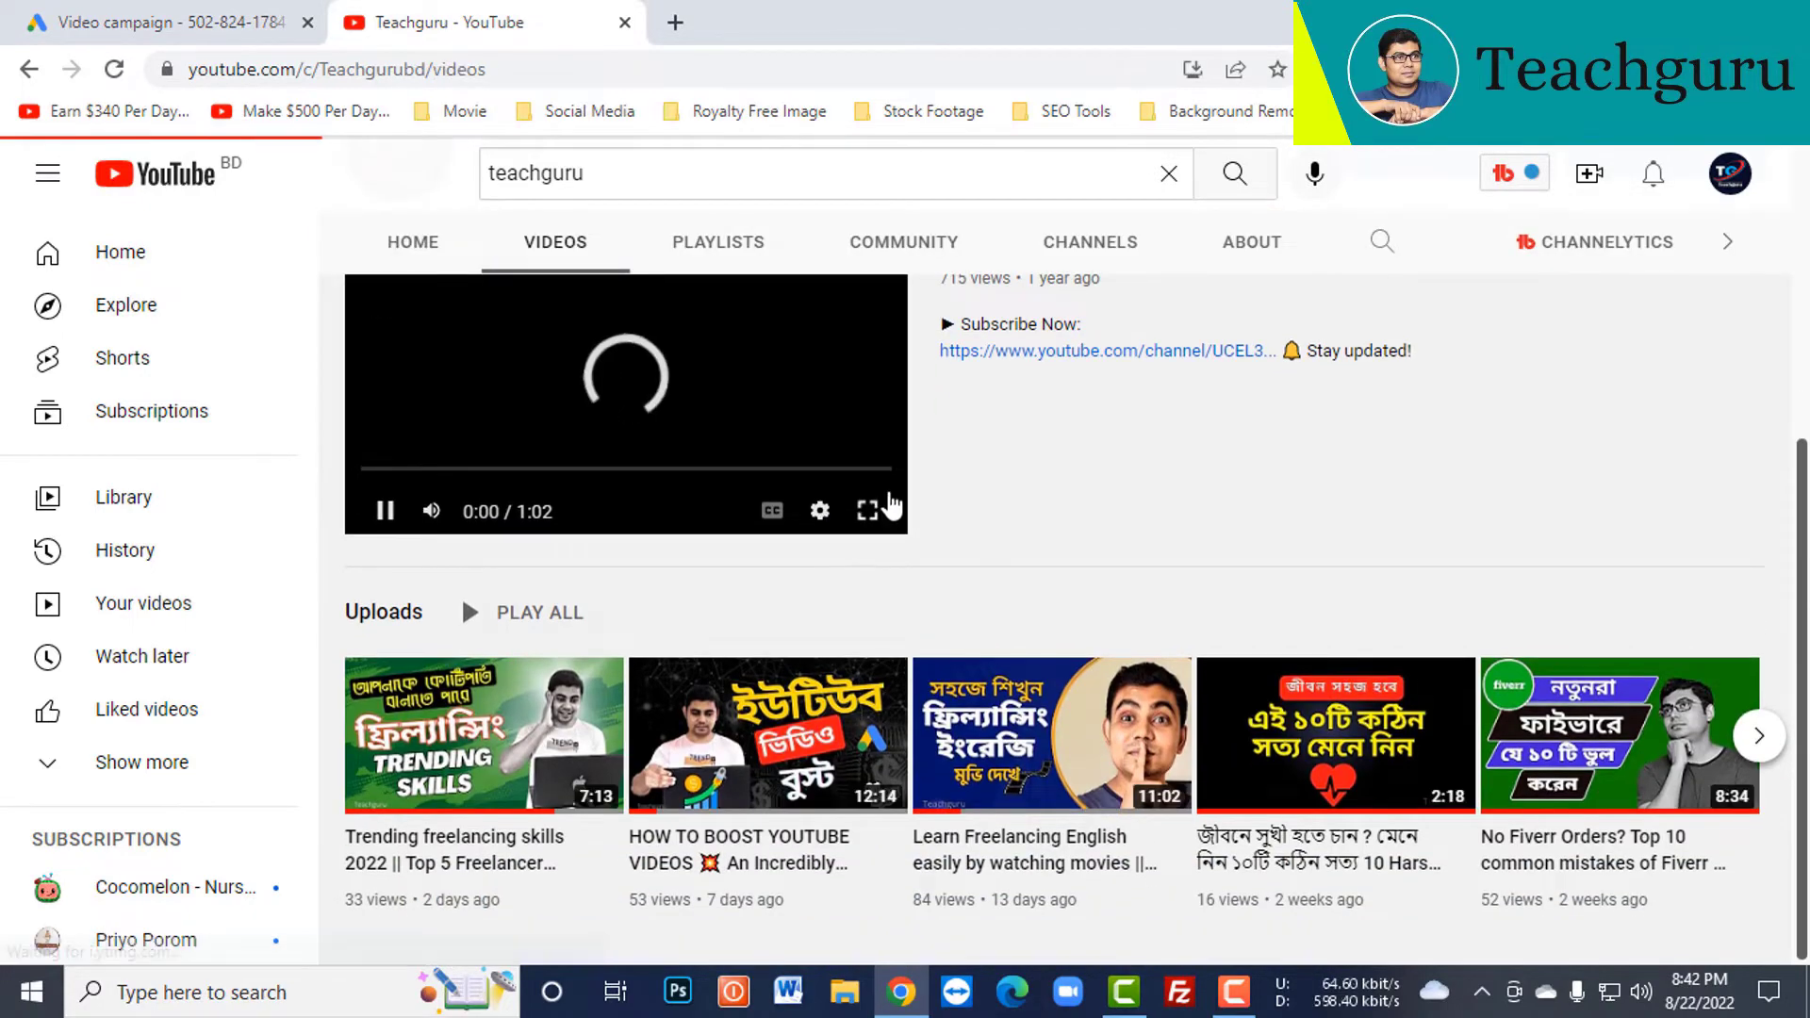
{"action": "scroll", "coordinate": [892, 493], "scroll_direction": "down", "scroll_amount": 4}
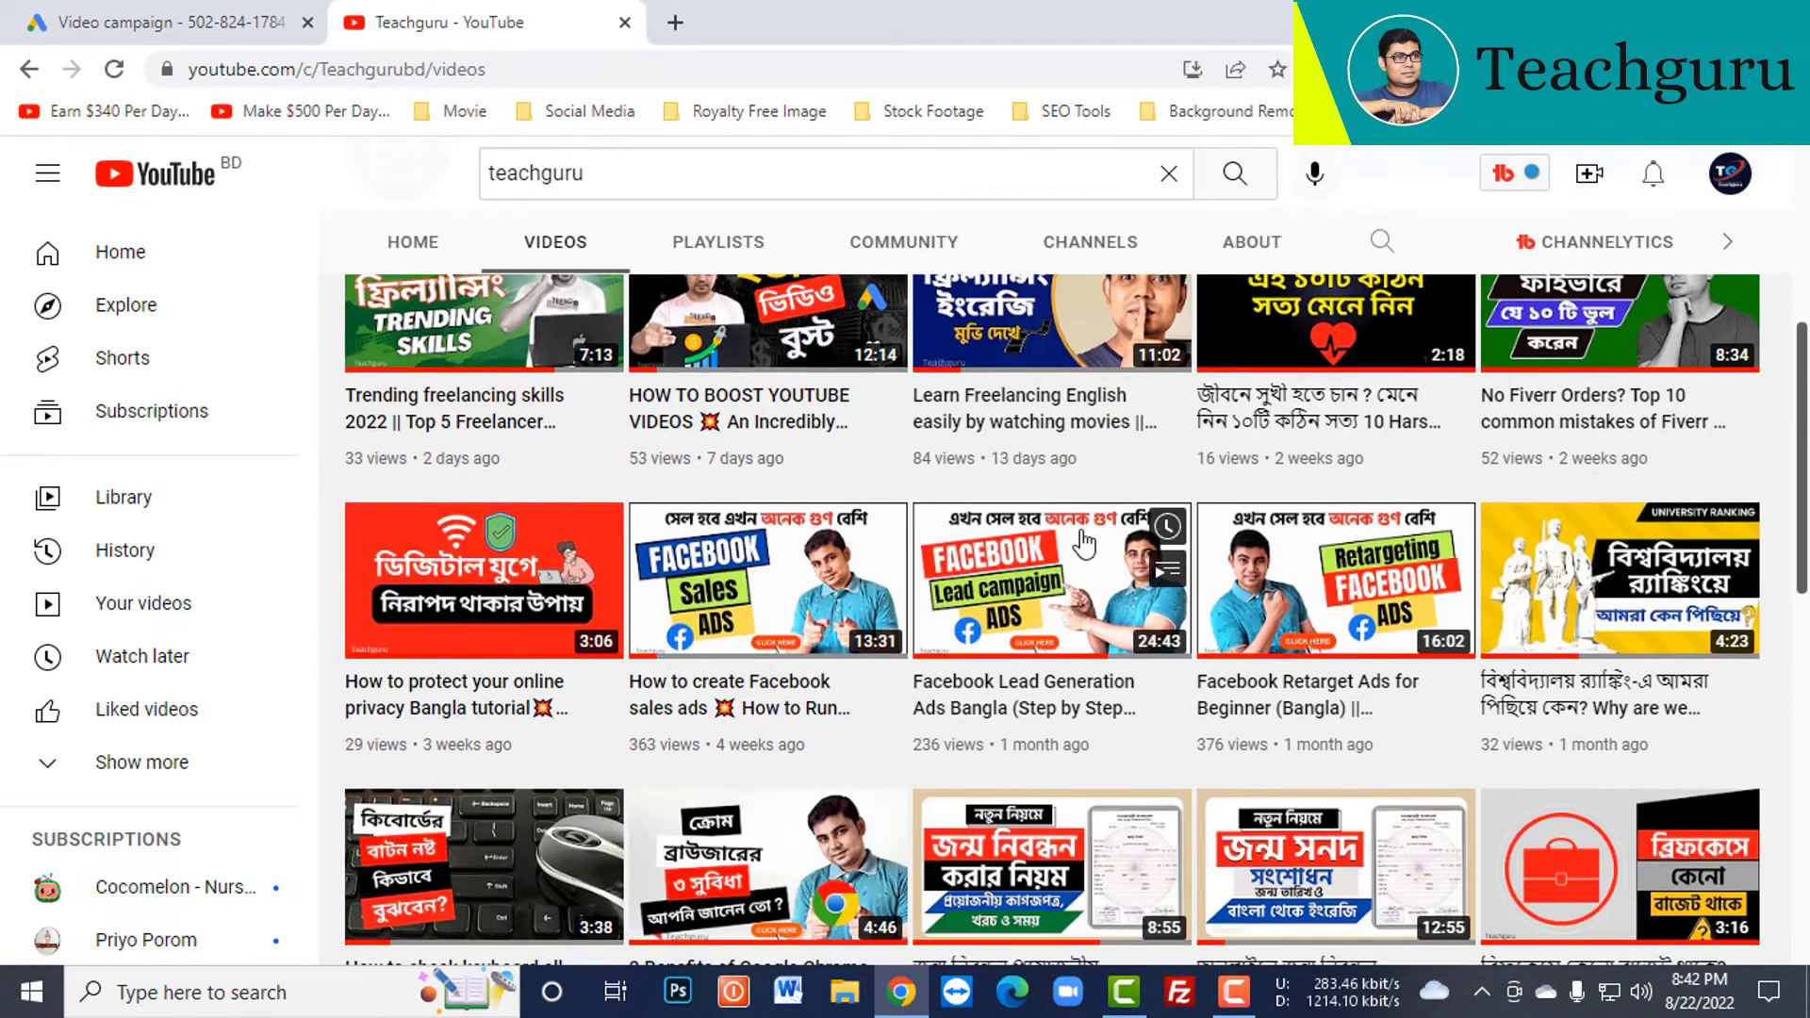
{"action": "mouse_move", "coordinate": [1257, 644]}
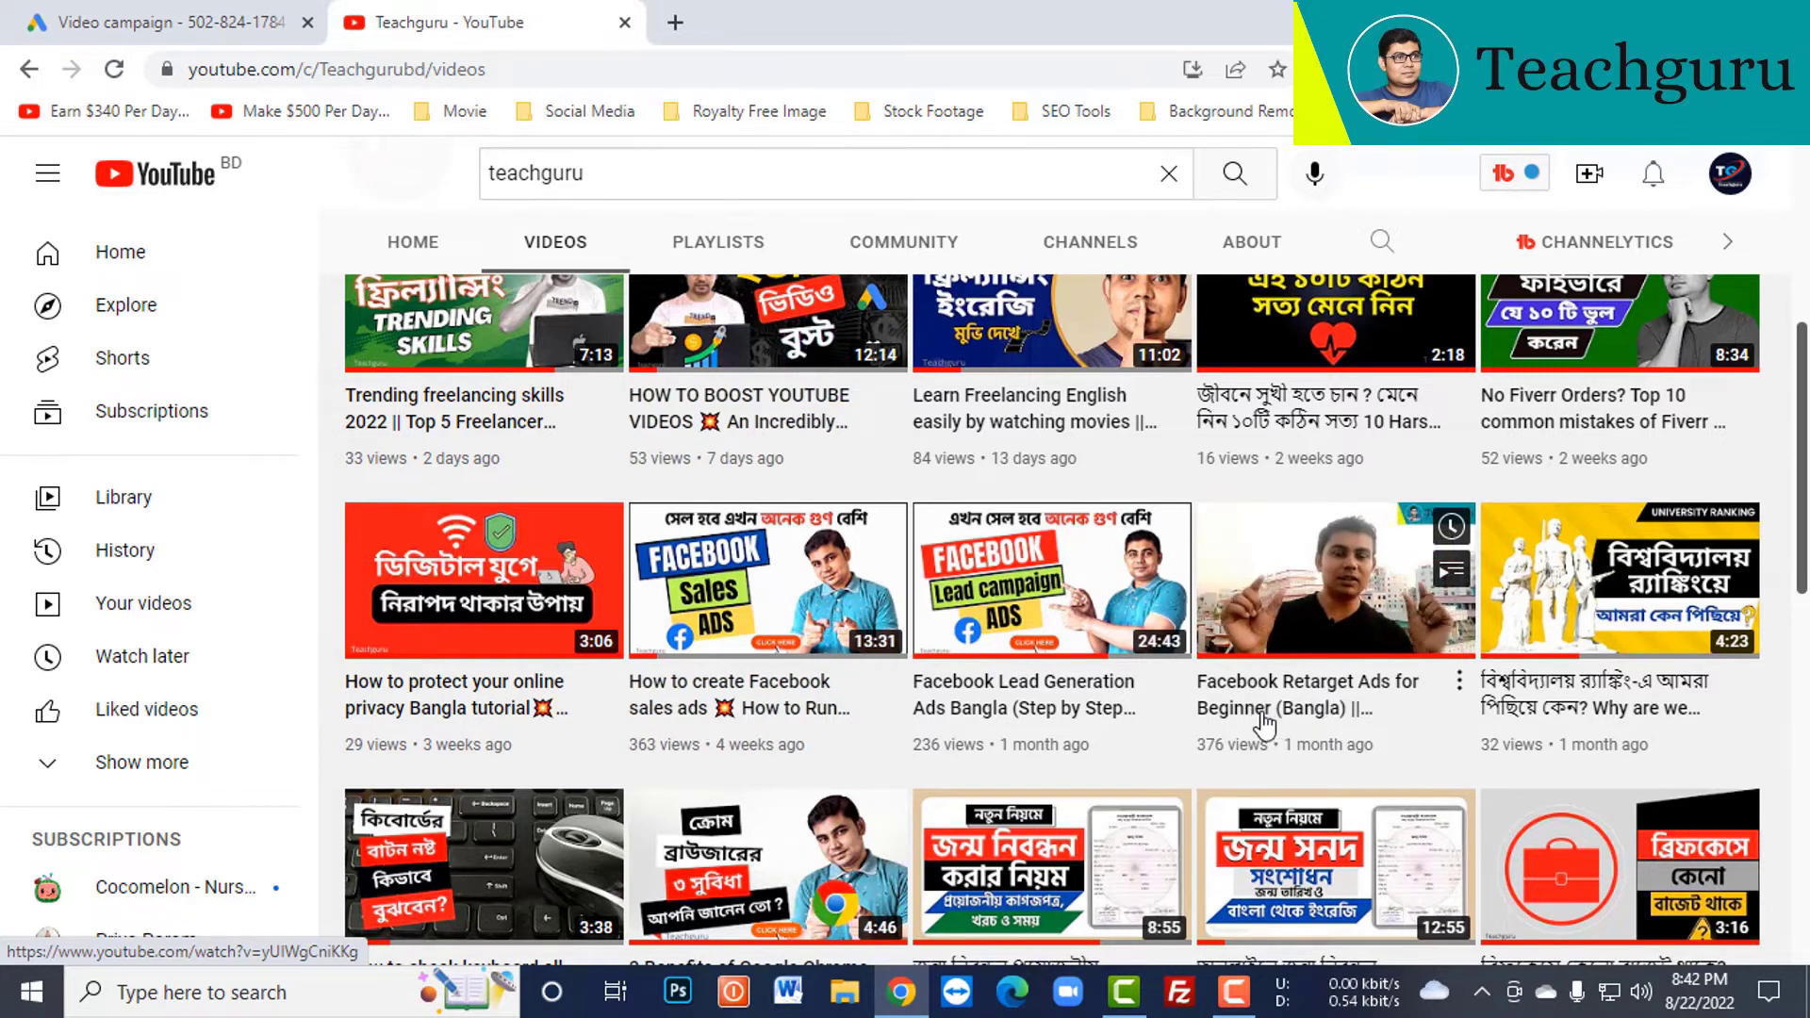
{"action": "mouse_move", "coordinate": [986, 698]}
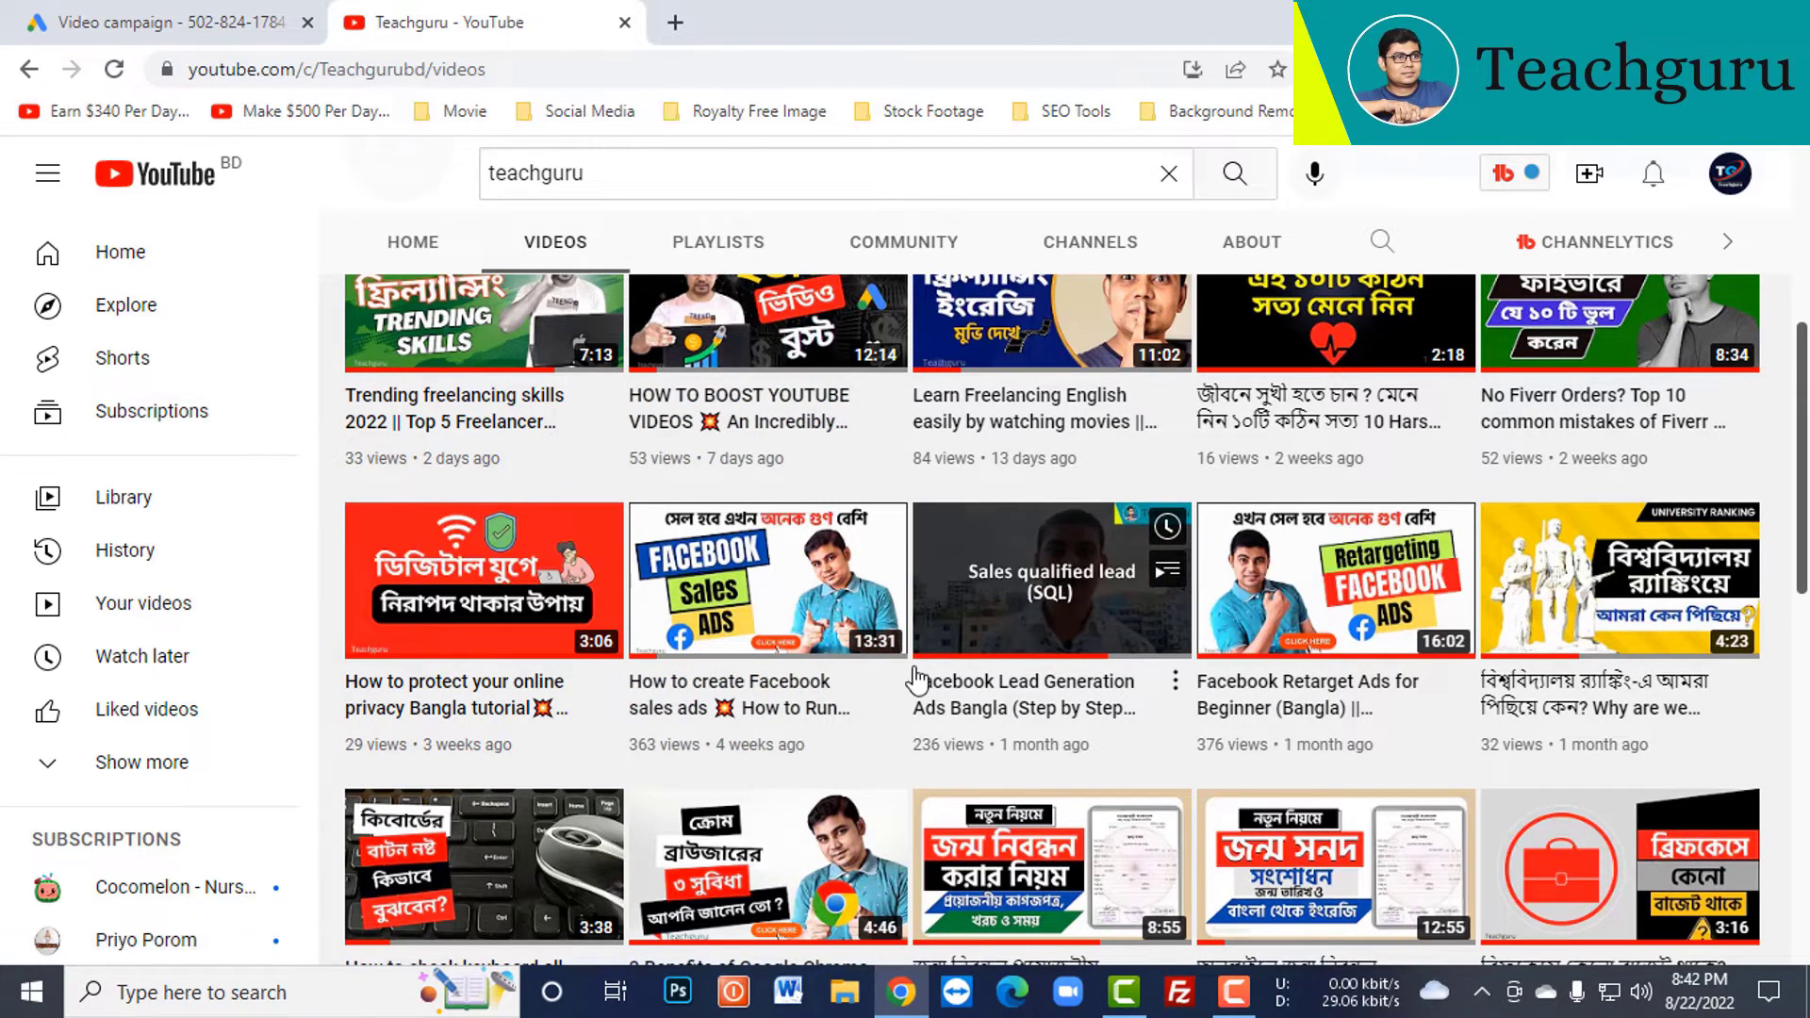
{"action": "left_click", "coordinate": [769, 686]}
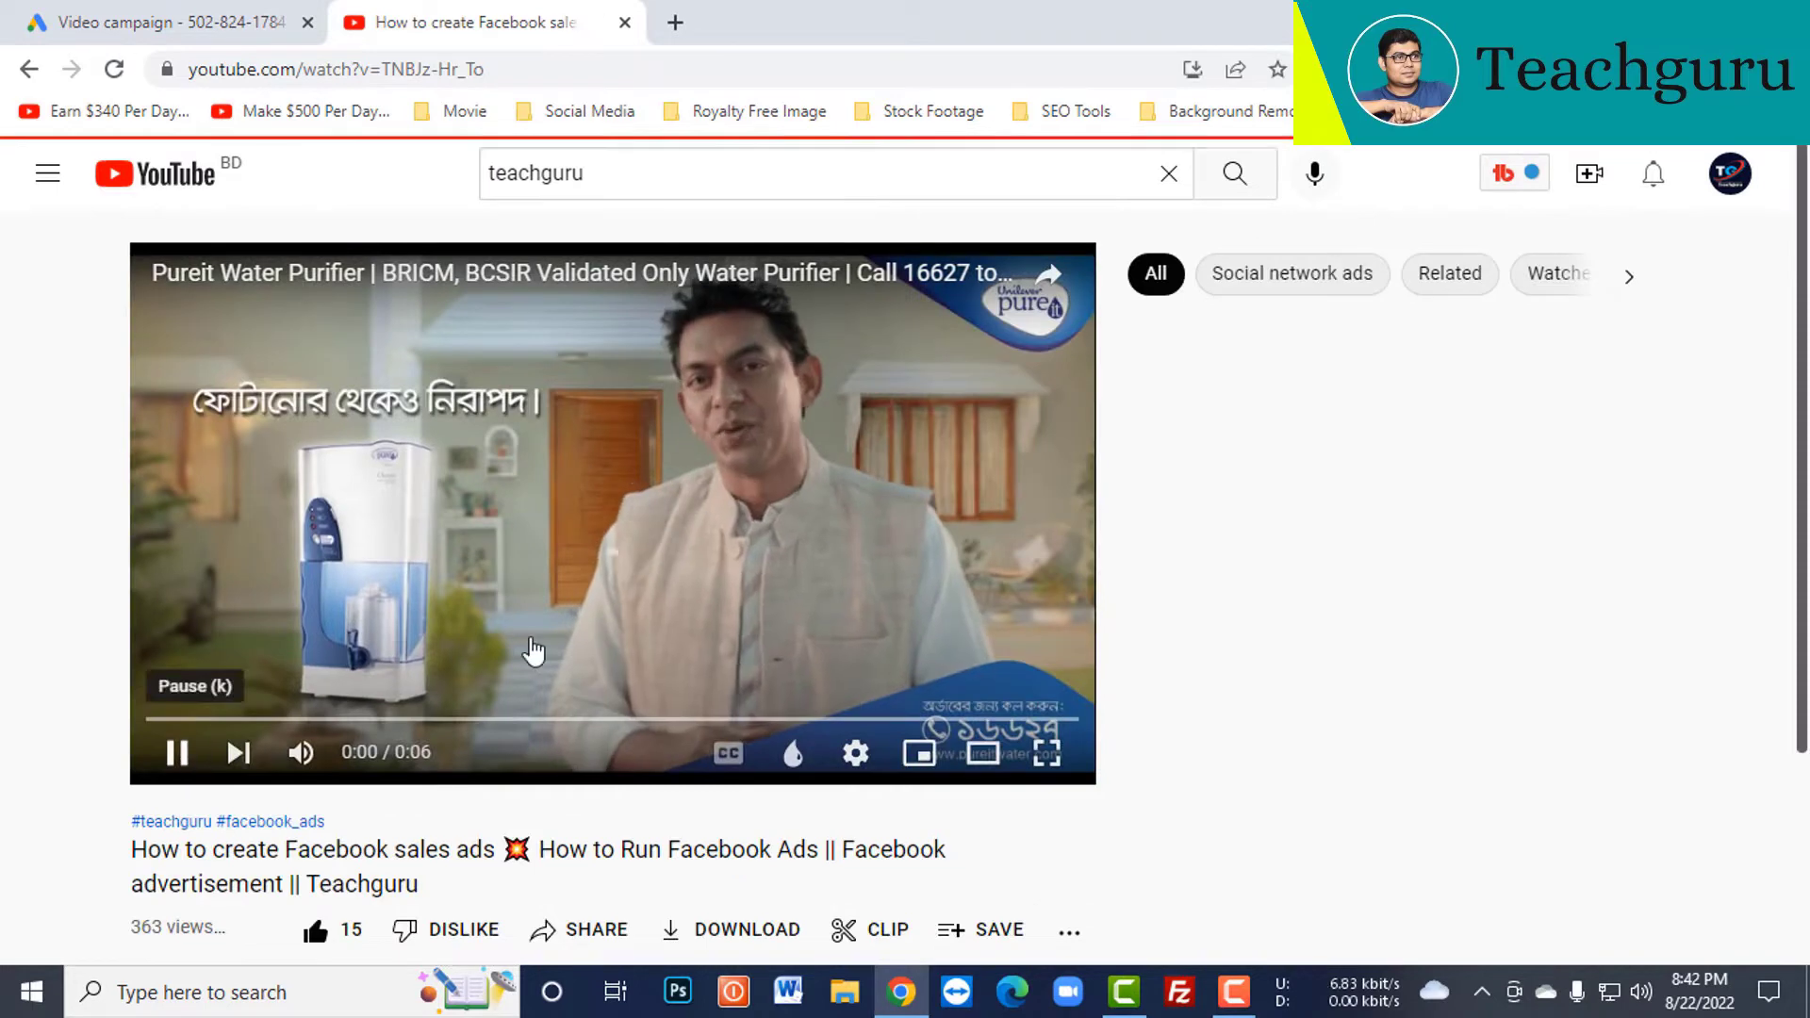
{"action": "scroll", "coordinate": [566, 660], "scroll_direction": "down", "scroll_amount": 3}
{"action": "left_click", "coordinate": [570, 664]}
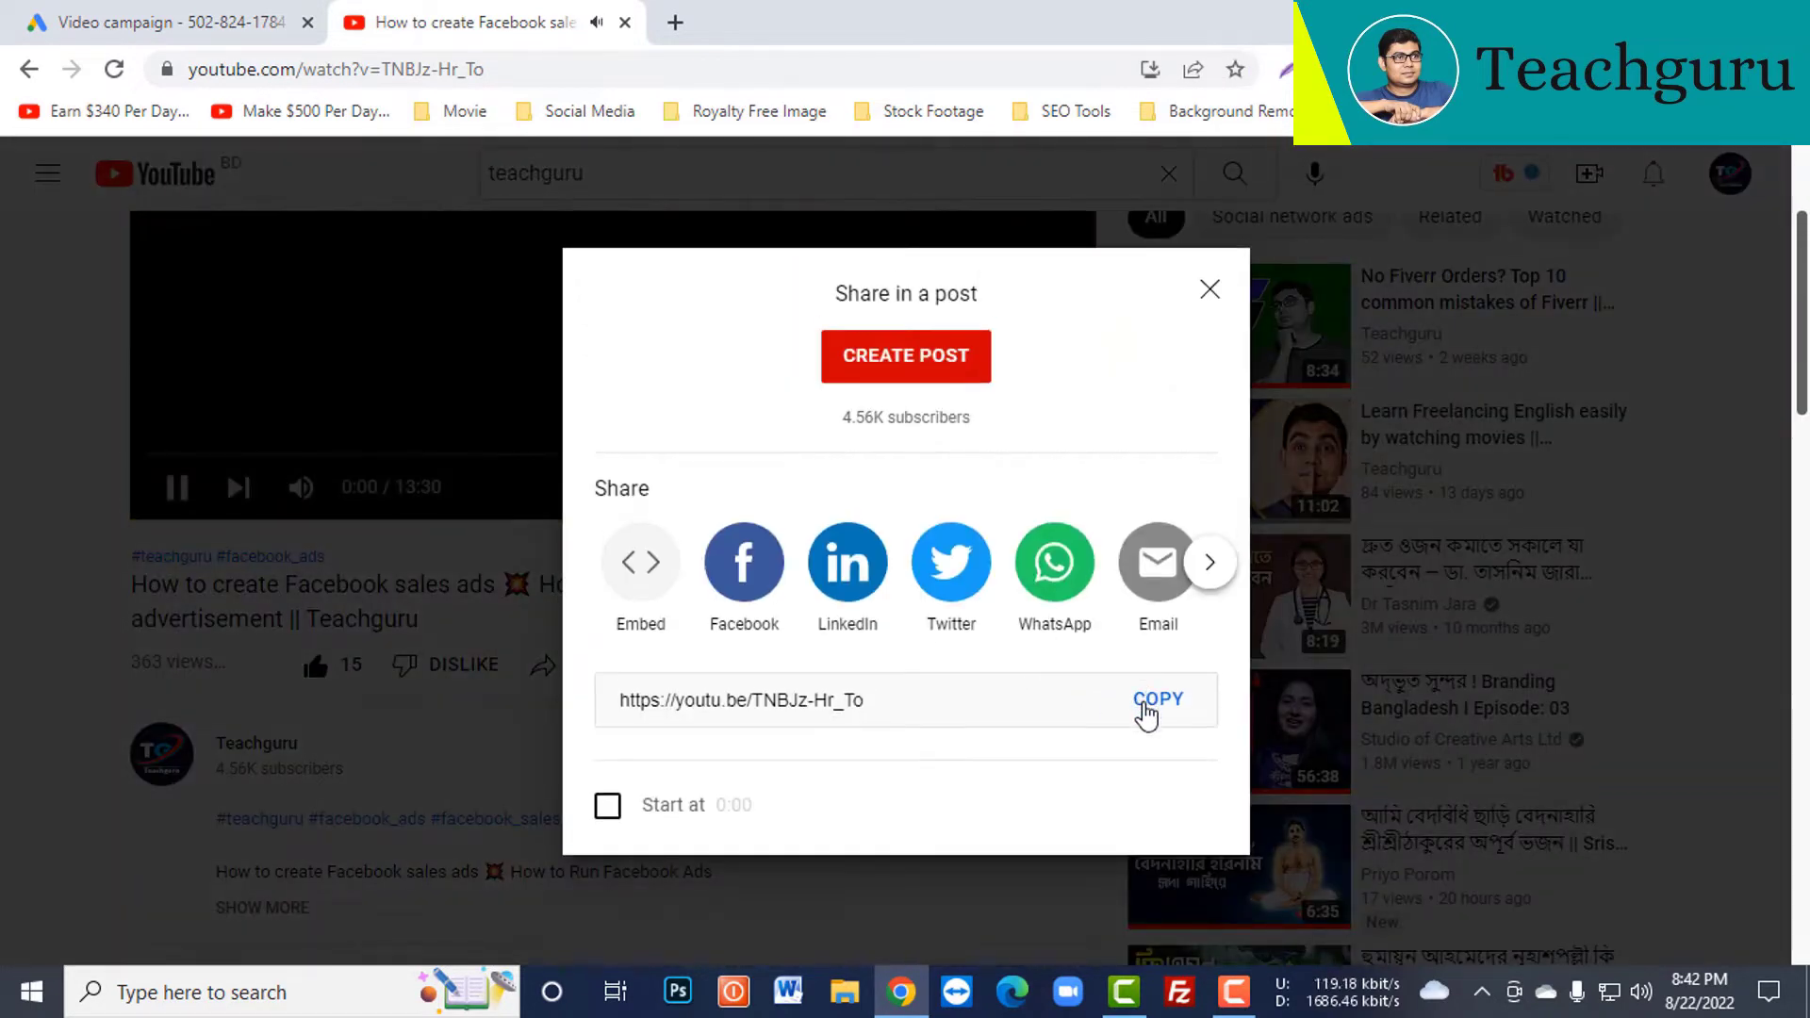
{"action": "left_click", "coordinate": [1152, 707]}
- Switch back to the Google Ads campaign and add the copied YouTube link as the first related video
{"action": "left_click", "coordinate": [64, 19]}
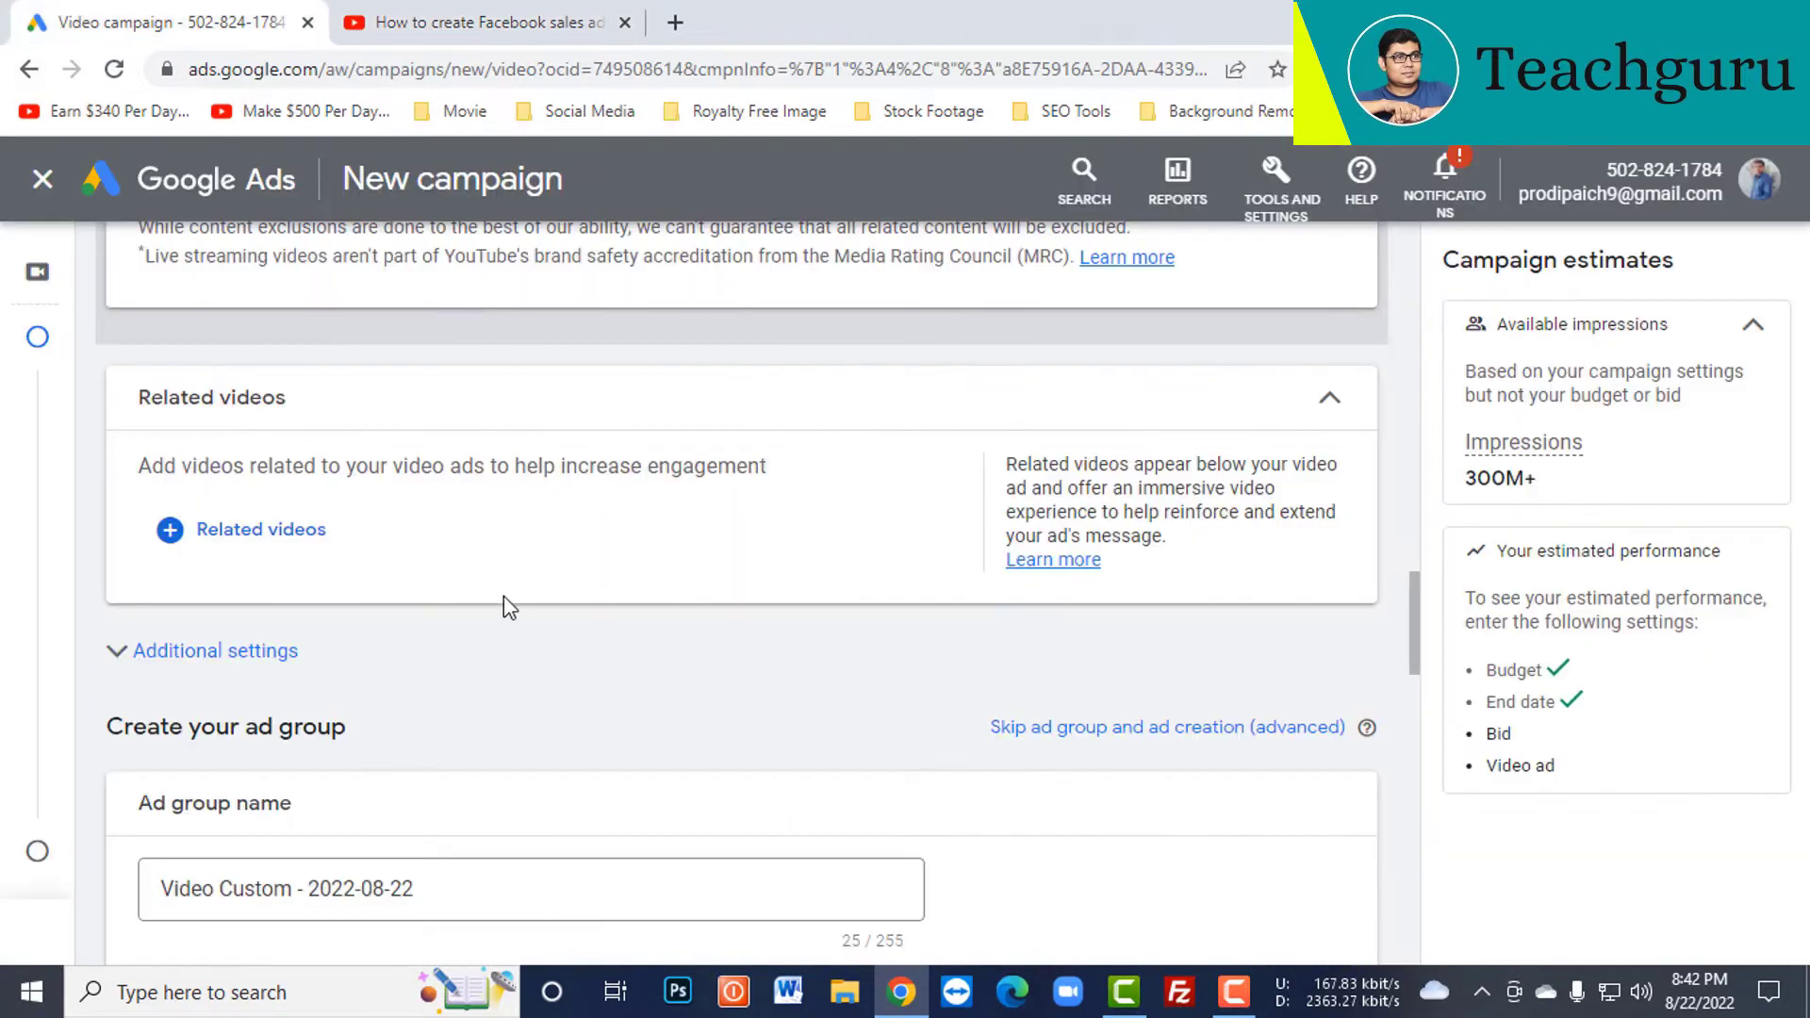
{"action": "left_click", "coordinate": [335, 554]}
{"action": "left_click", "coordinate": [403, 350]}
{"action": "key", "text": "ctrl+v"}
{"action": "key", "text": "Return"}
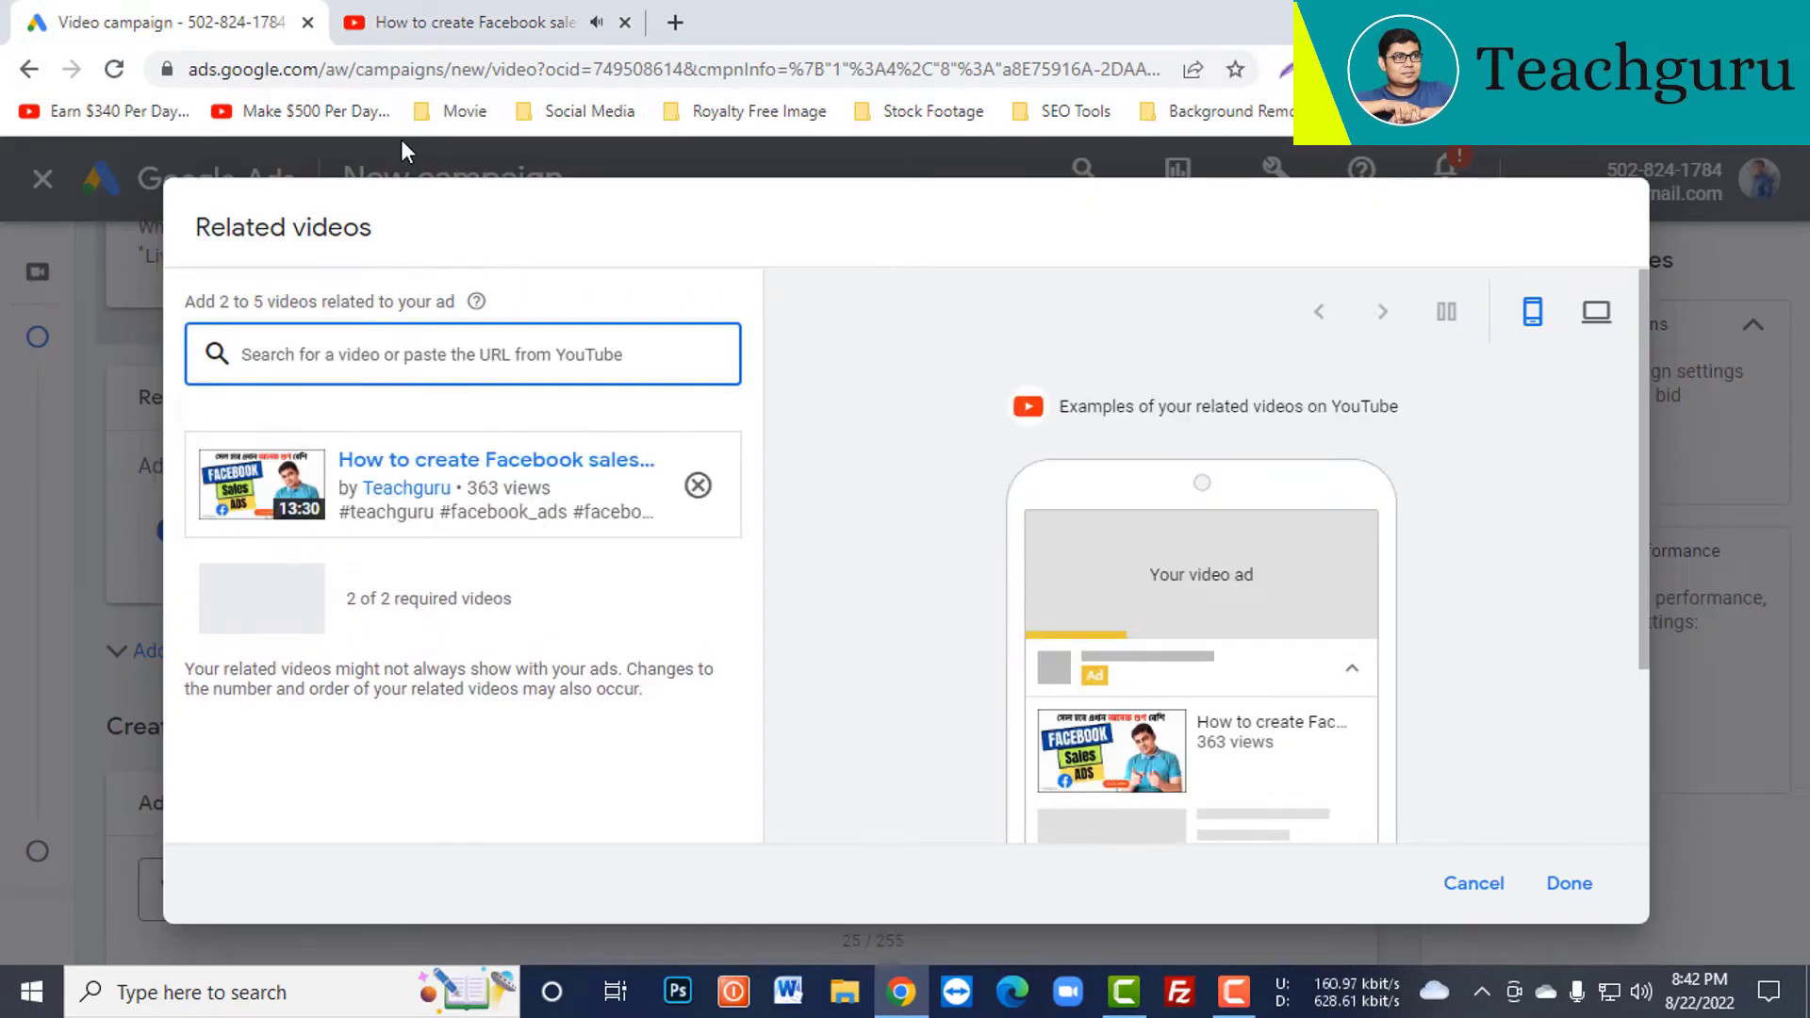
- Copy the share link of the channel's "Facebook Lead Generation Ads Bangla" video on YouTube and add it as the second related video in Google Ads
{"action": "left_click", "coordinate": [443, 13]}
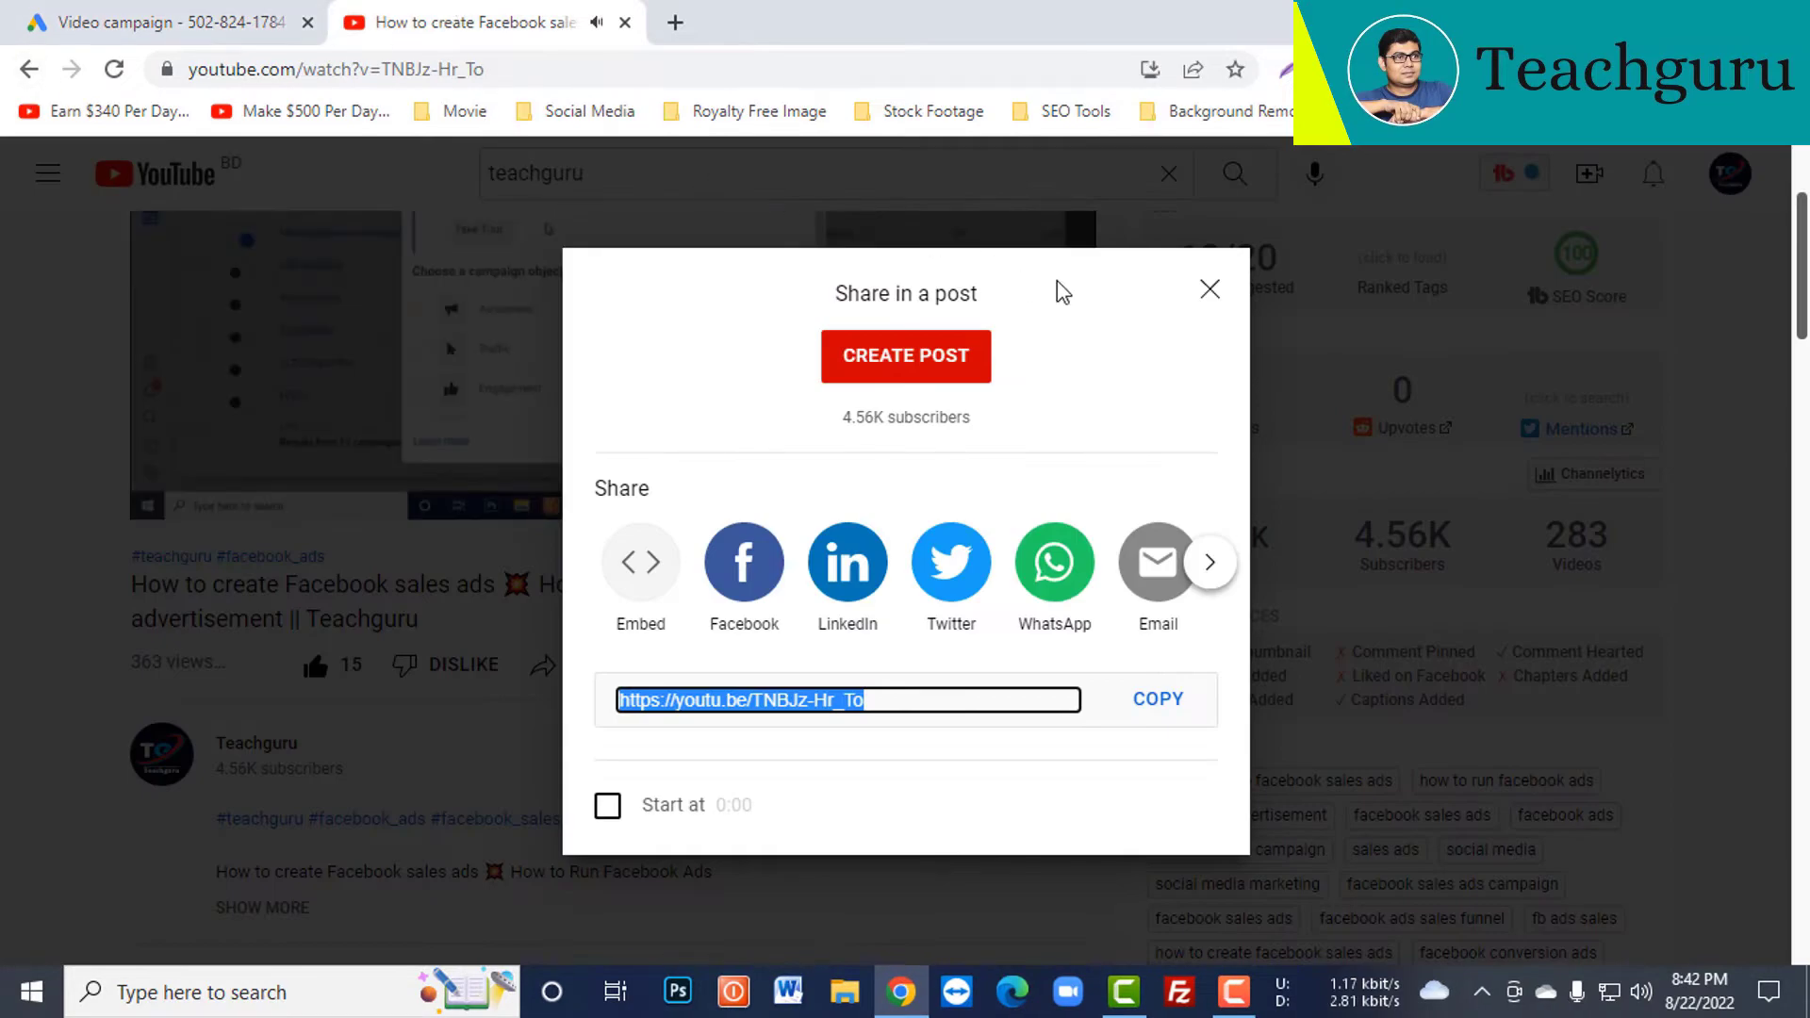
{"action": "left_click", "coordinate": [1208, 292]}
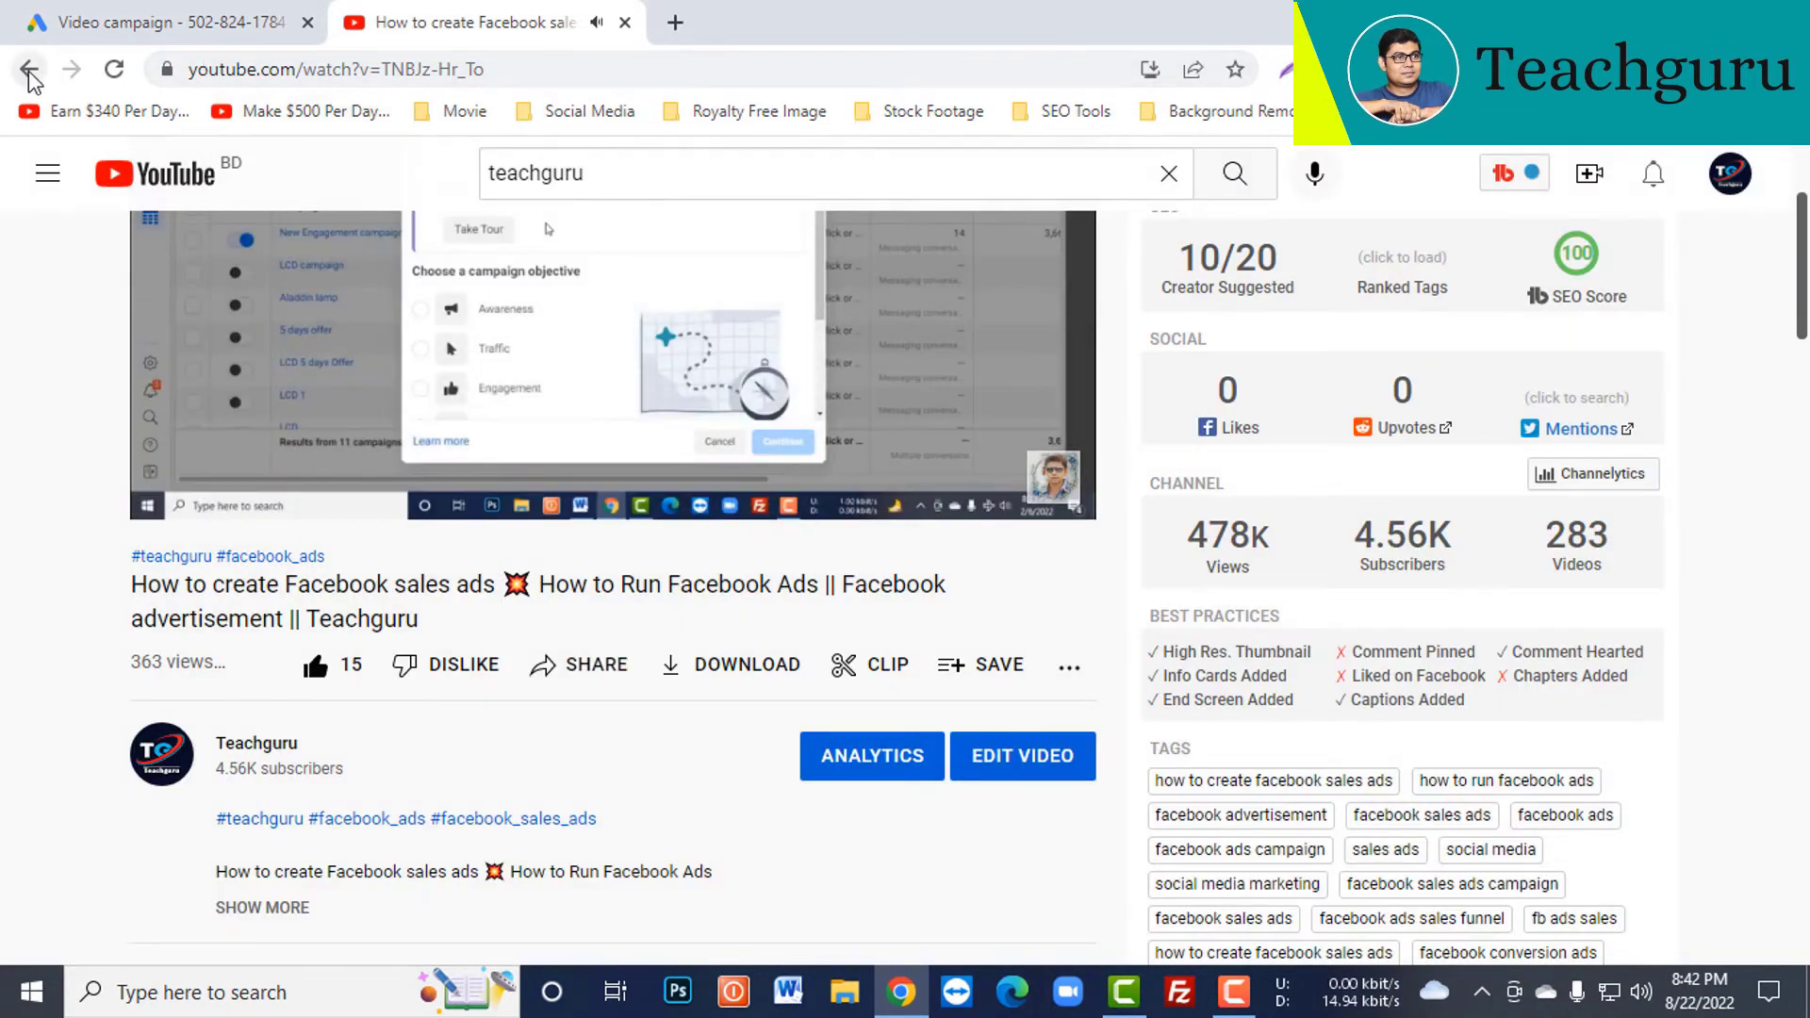
{"action": "left_click", "coordinate": [30, 71]}
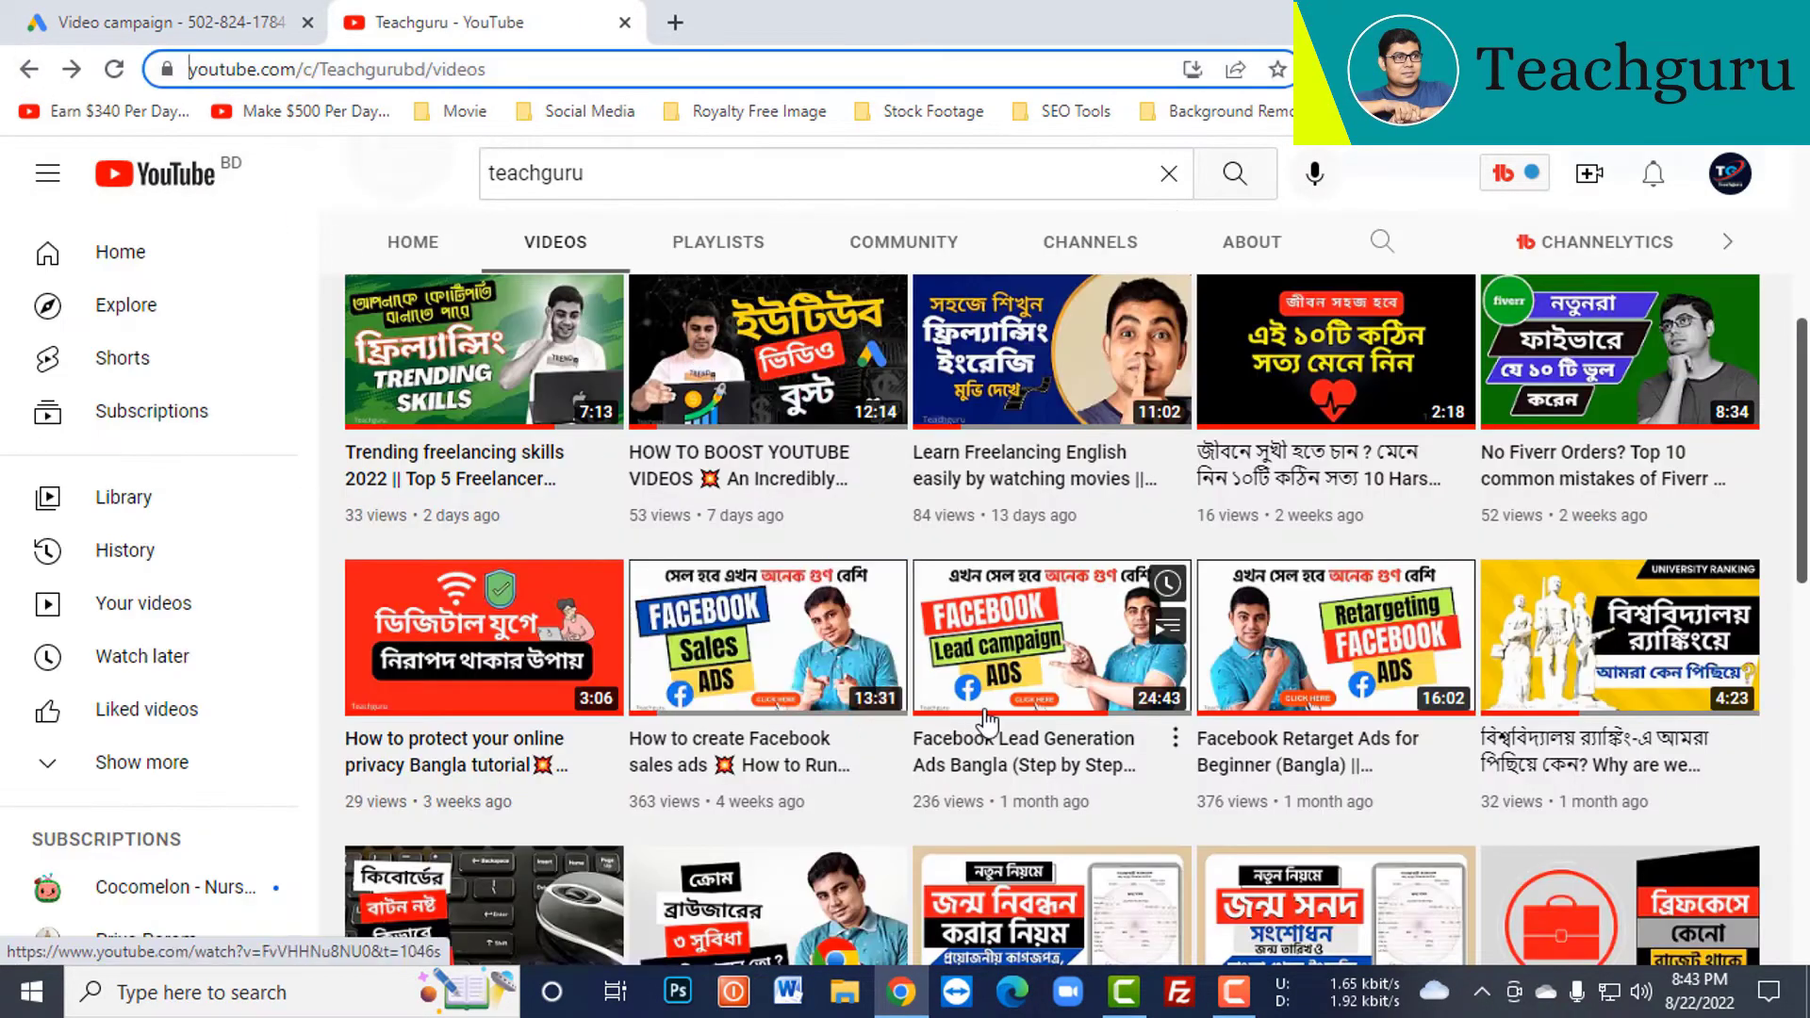
{"action": "left_click", "coordinate": [986, 705]}
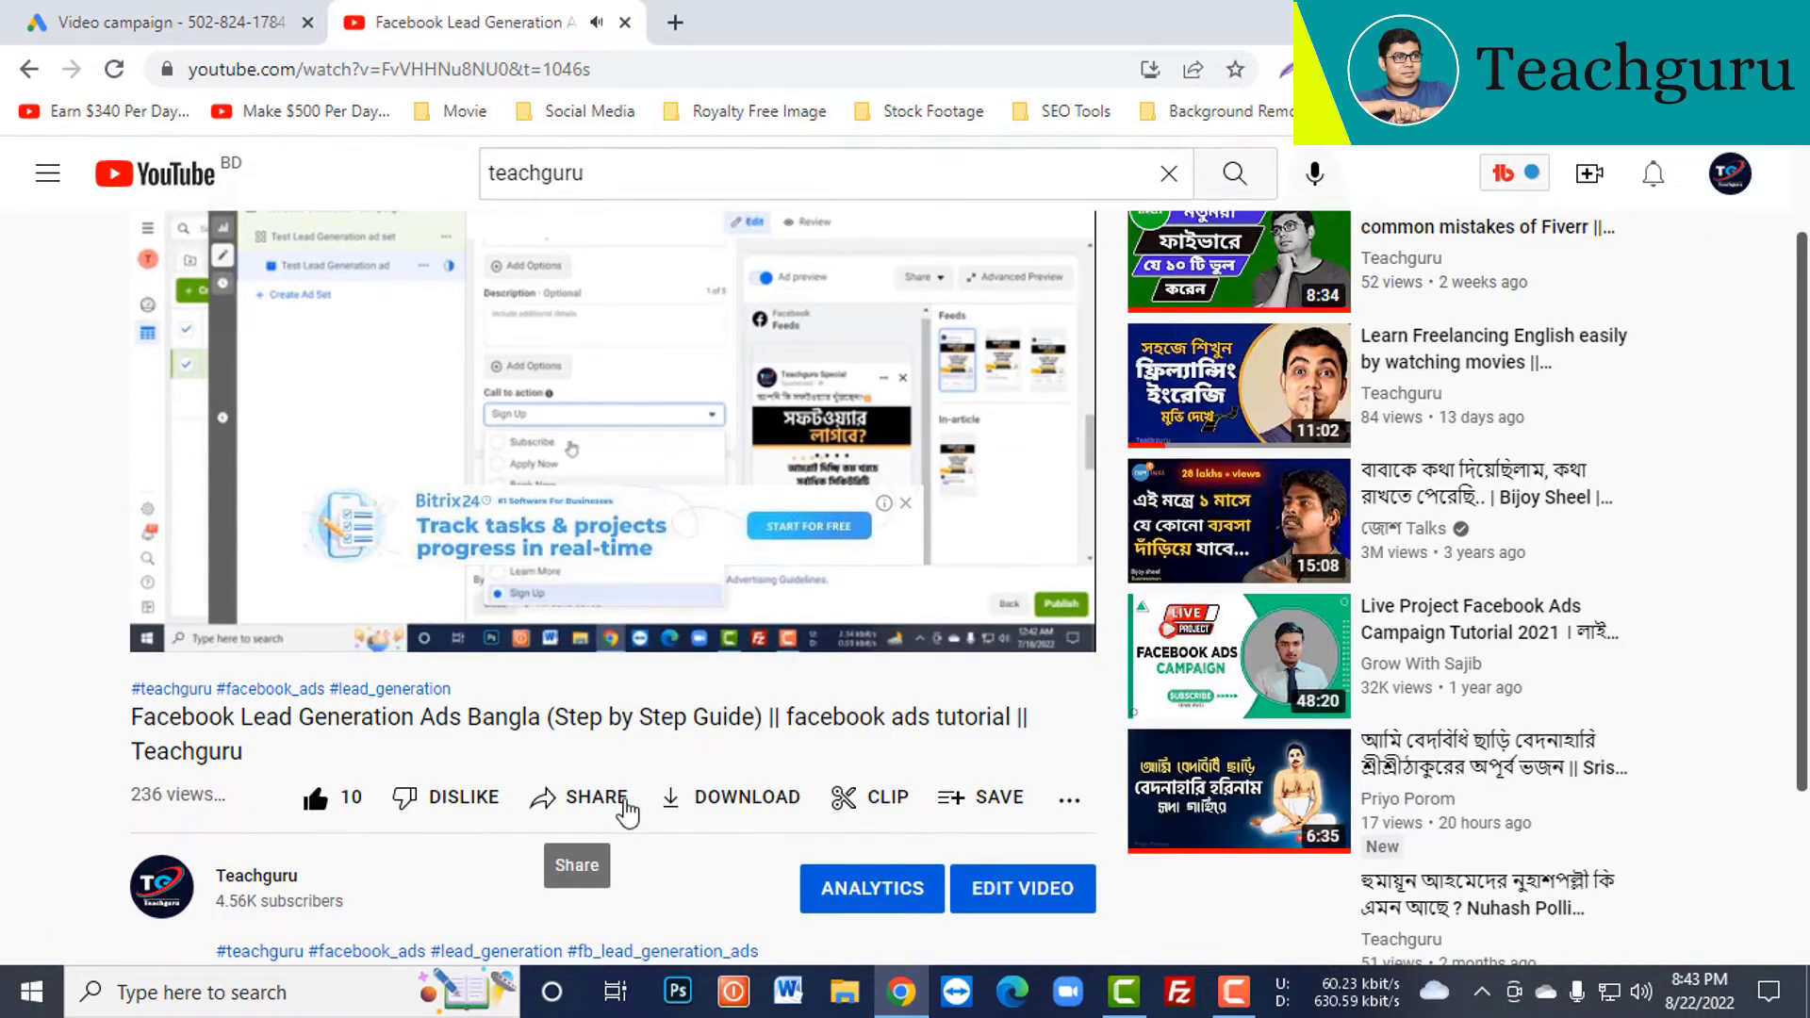
{"action": "left_click", "coordinate": [615, 813]}
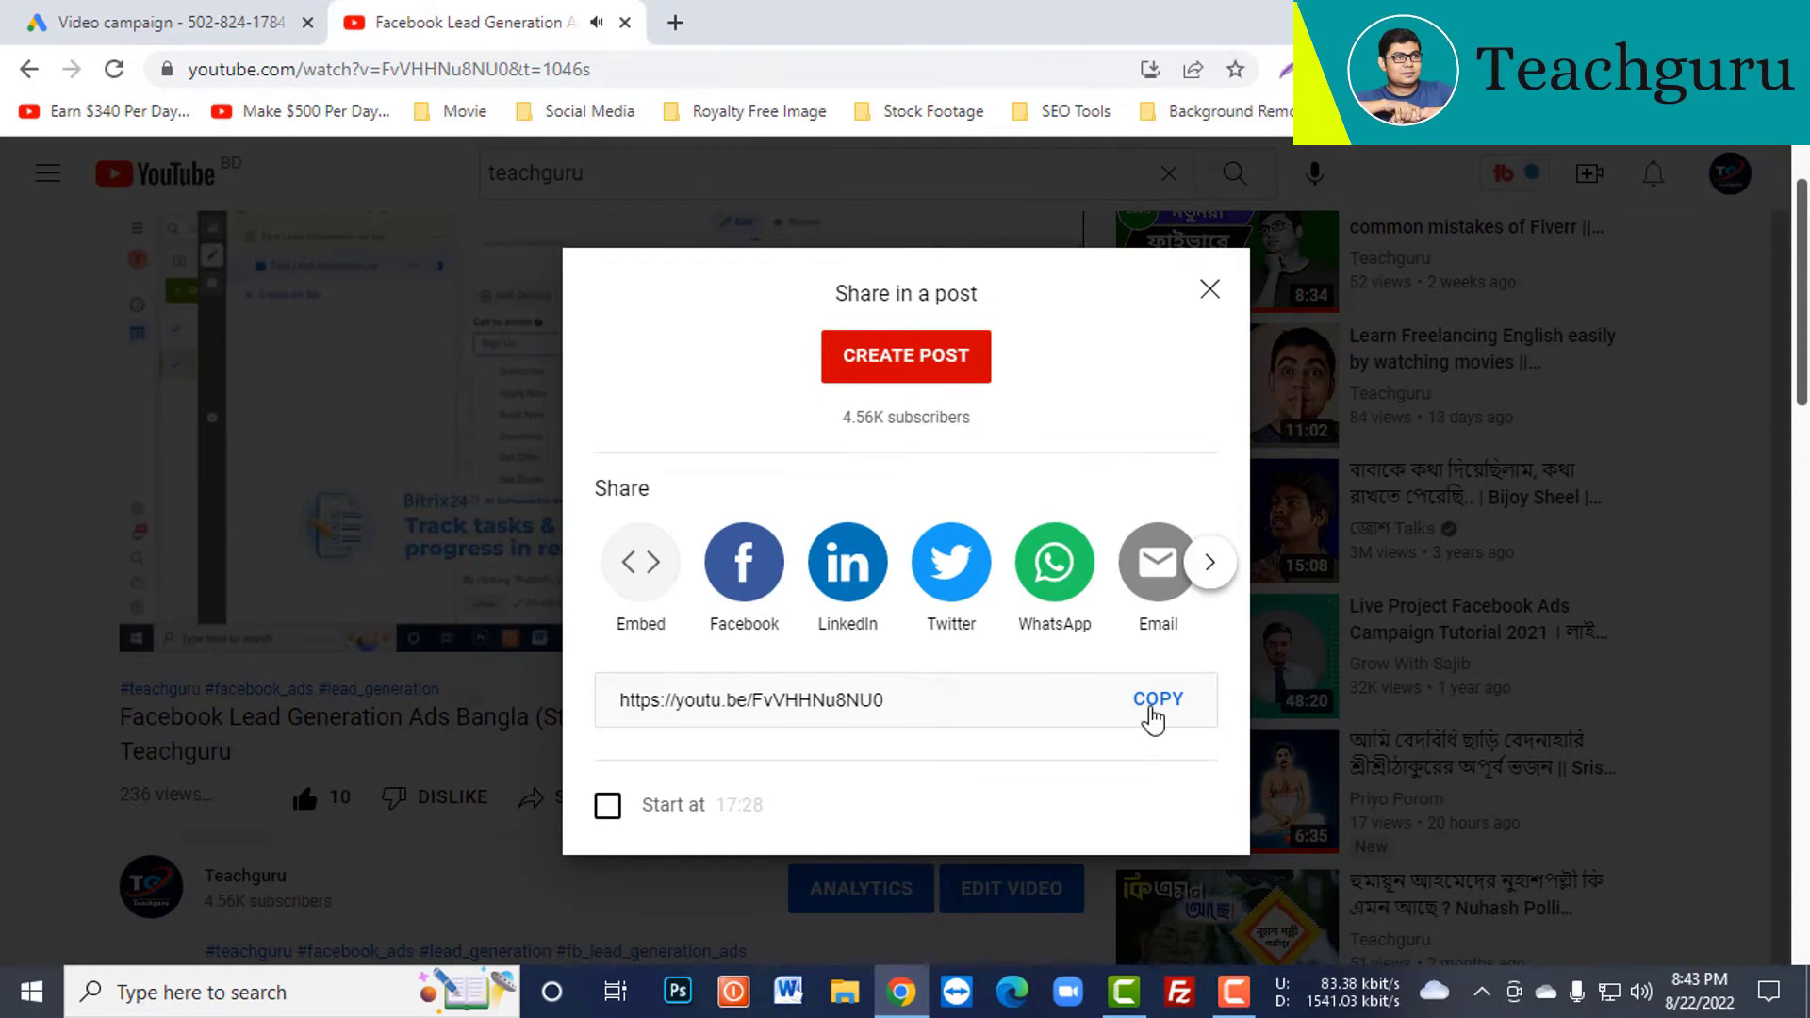
{"action": "left_click", "coordinate": [1156, 700]}
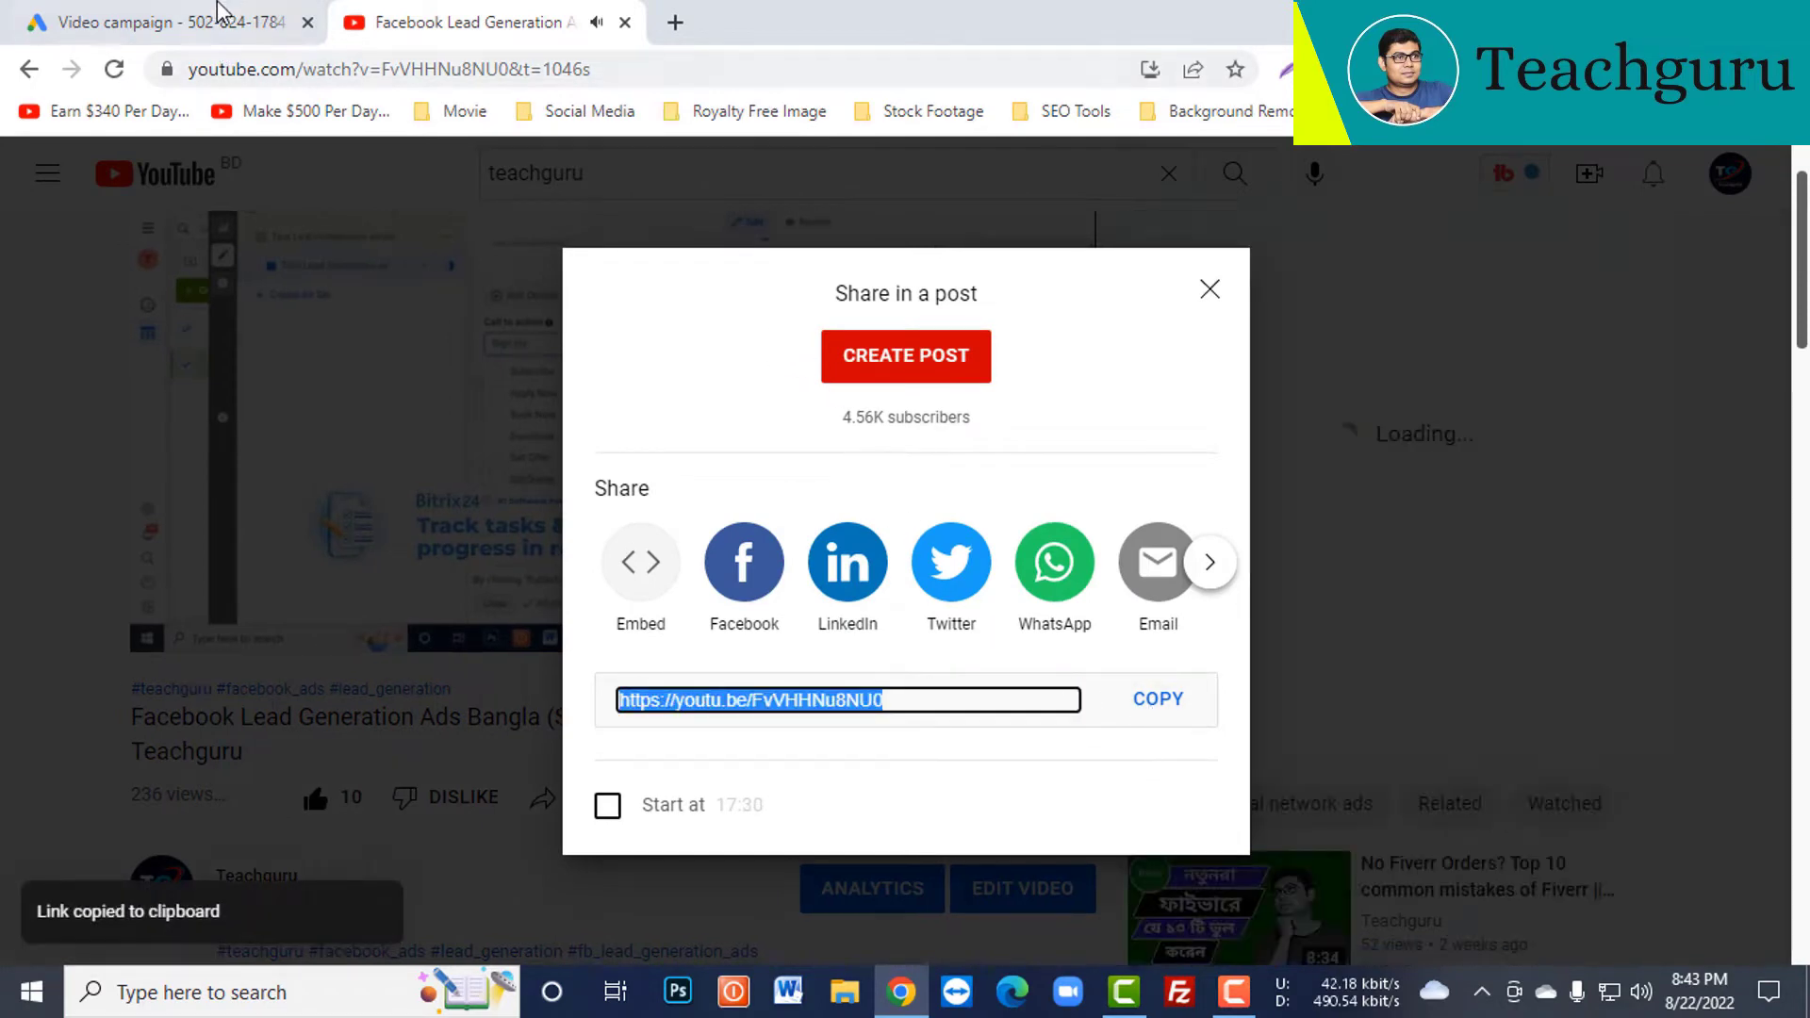
{"action": "left_click", "coordinate": [212, 22]}
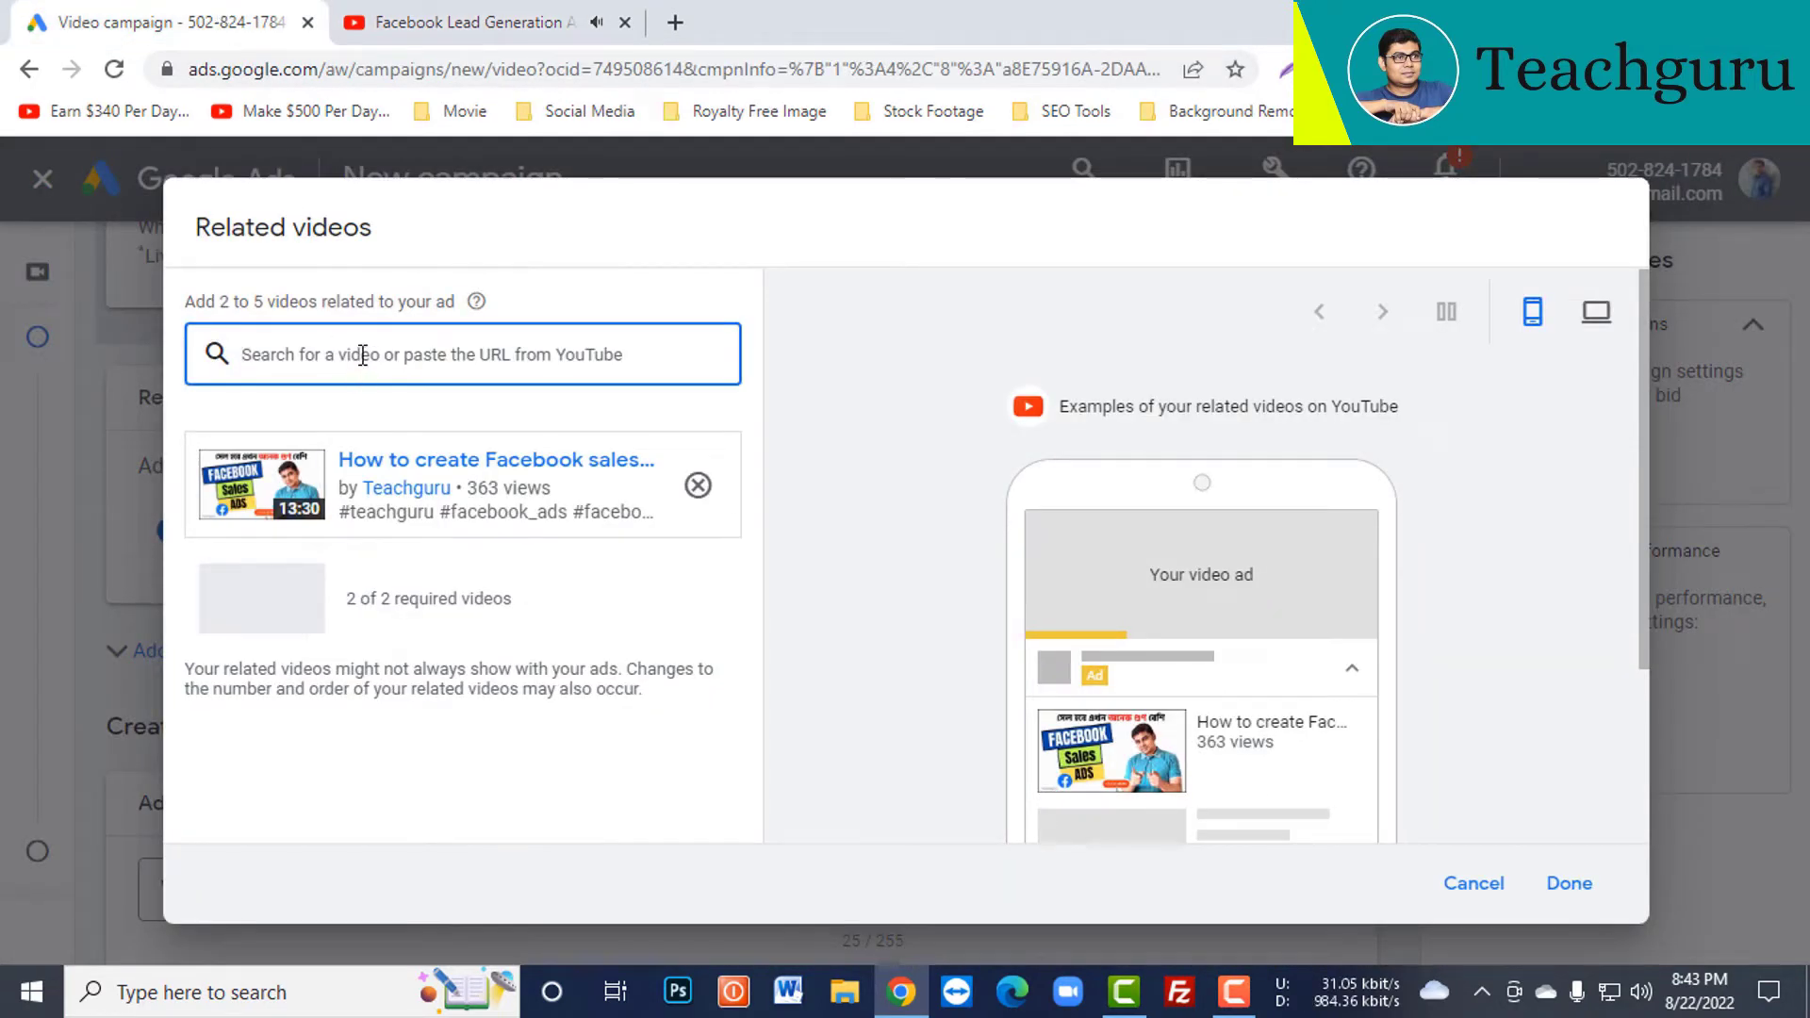
{"action": "key", "text": "ctrl+v"}
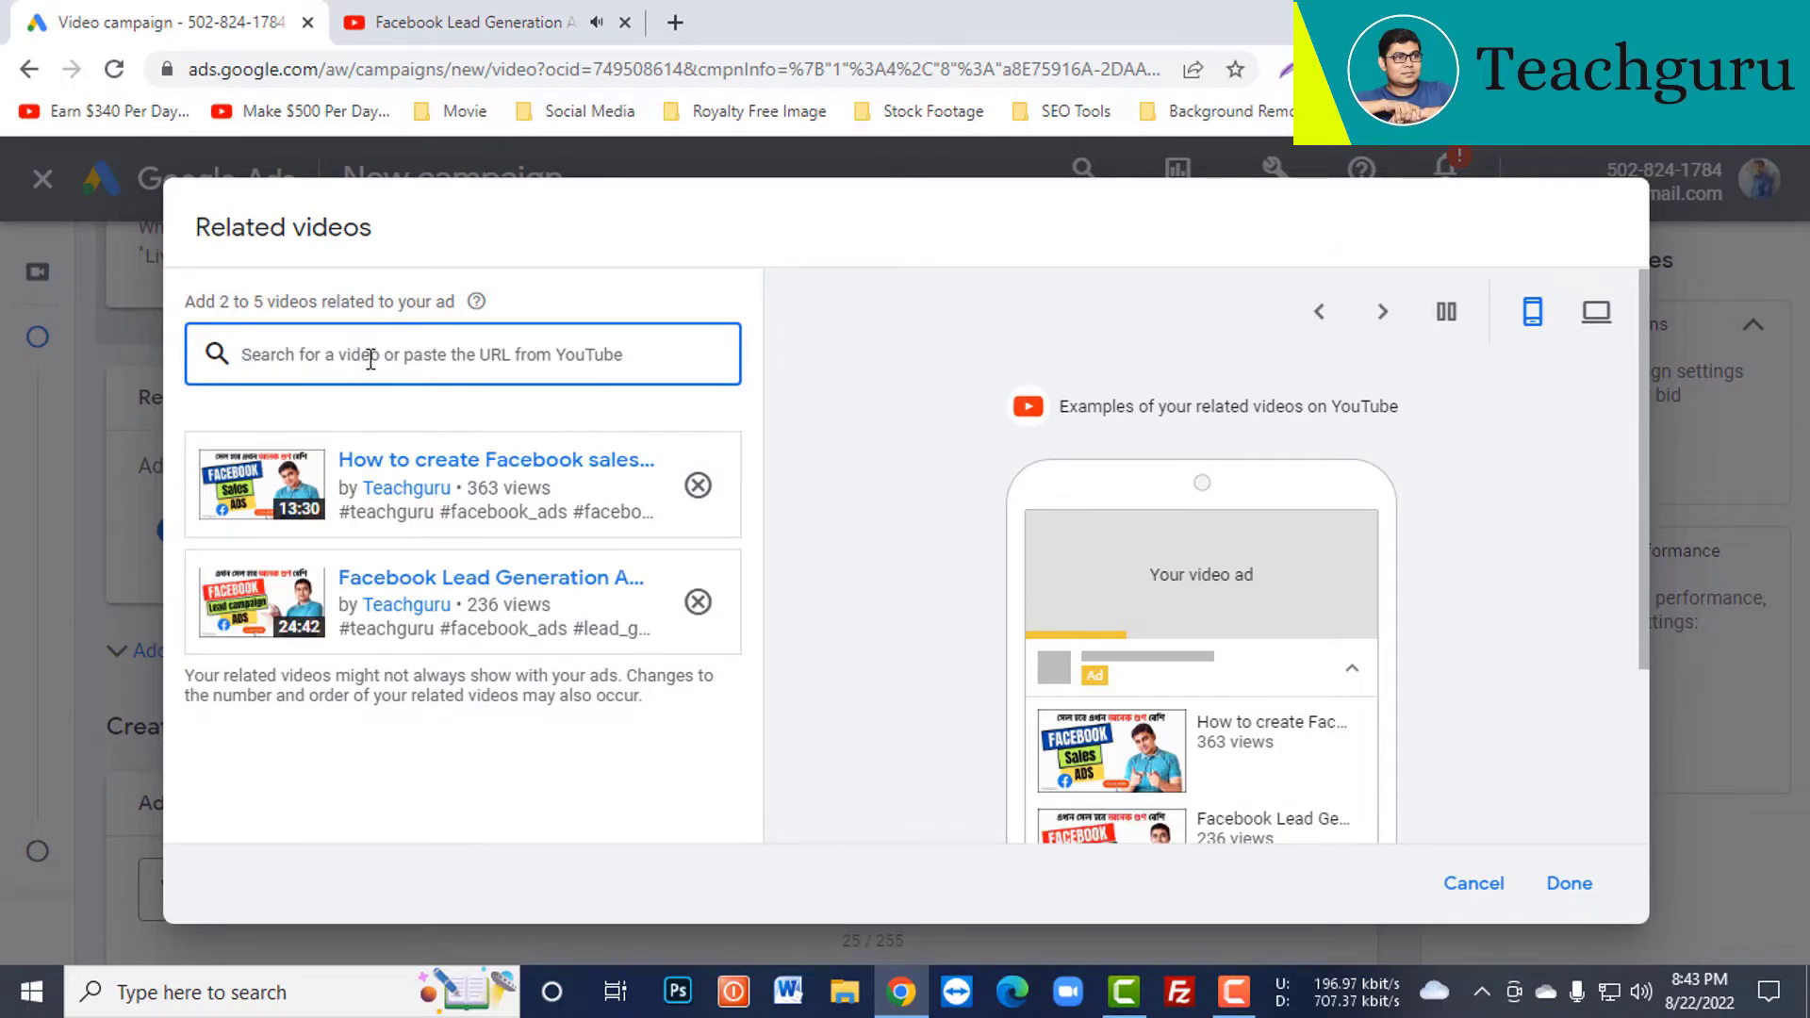
{"action": "left_click", "coordinate": [454, 22]}
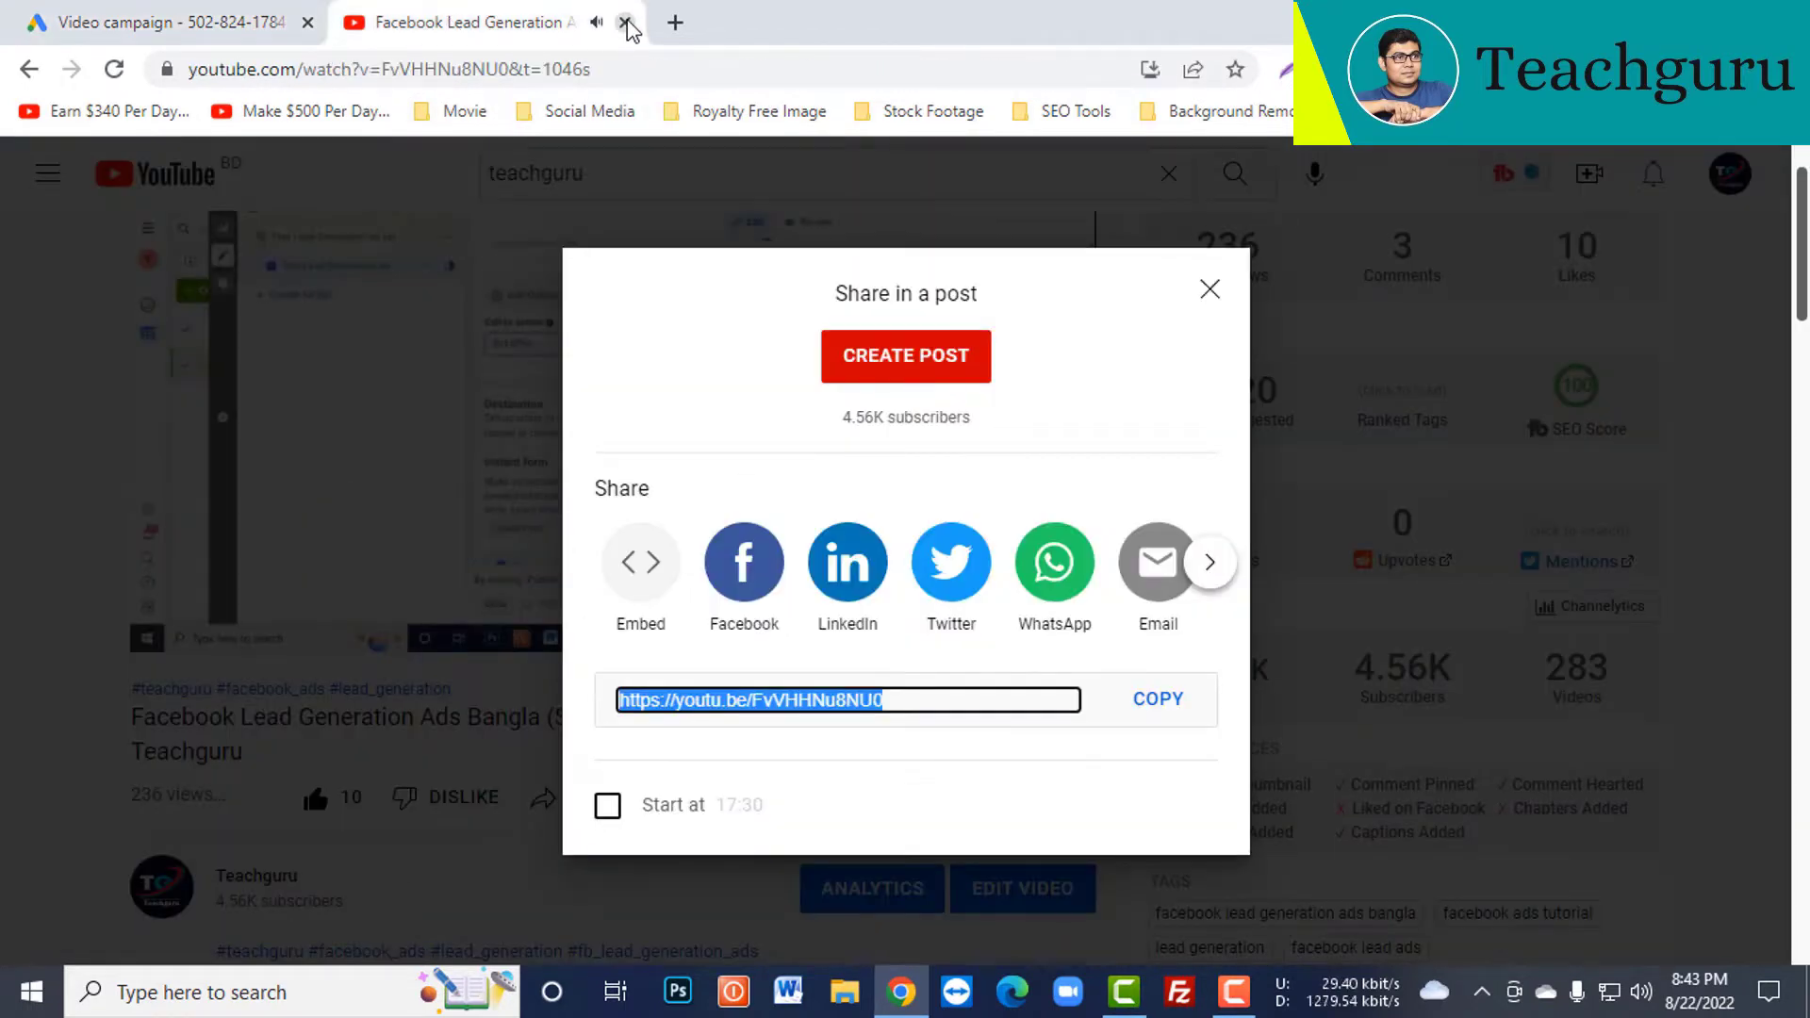
{"action": "left_click", "coordinate": [1209, 289]}
{"action": "left_click", "coordinate": [29, 69]}
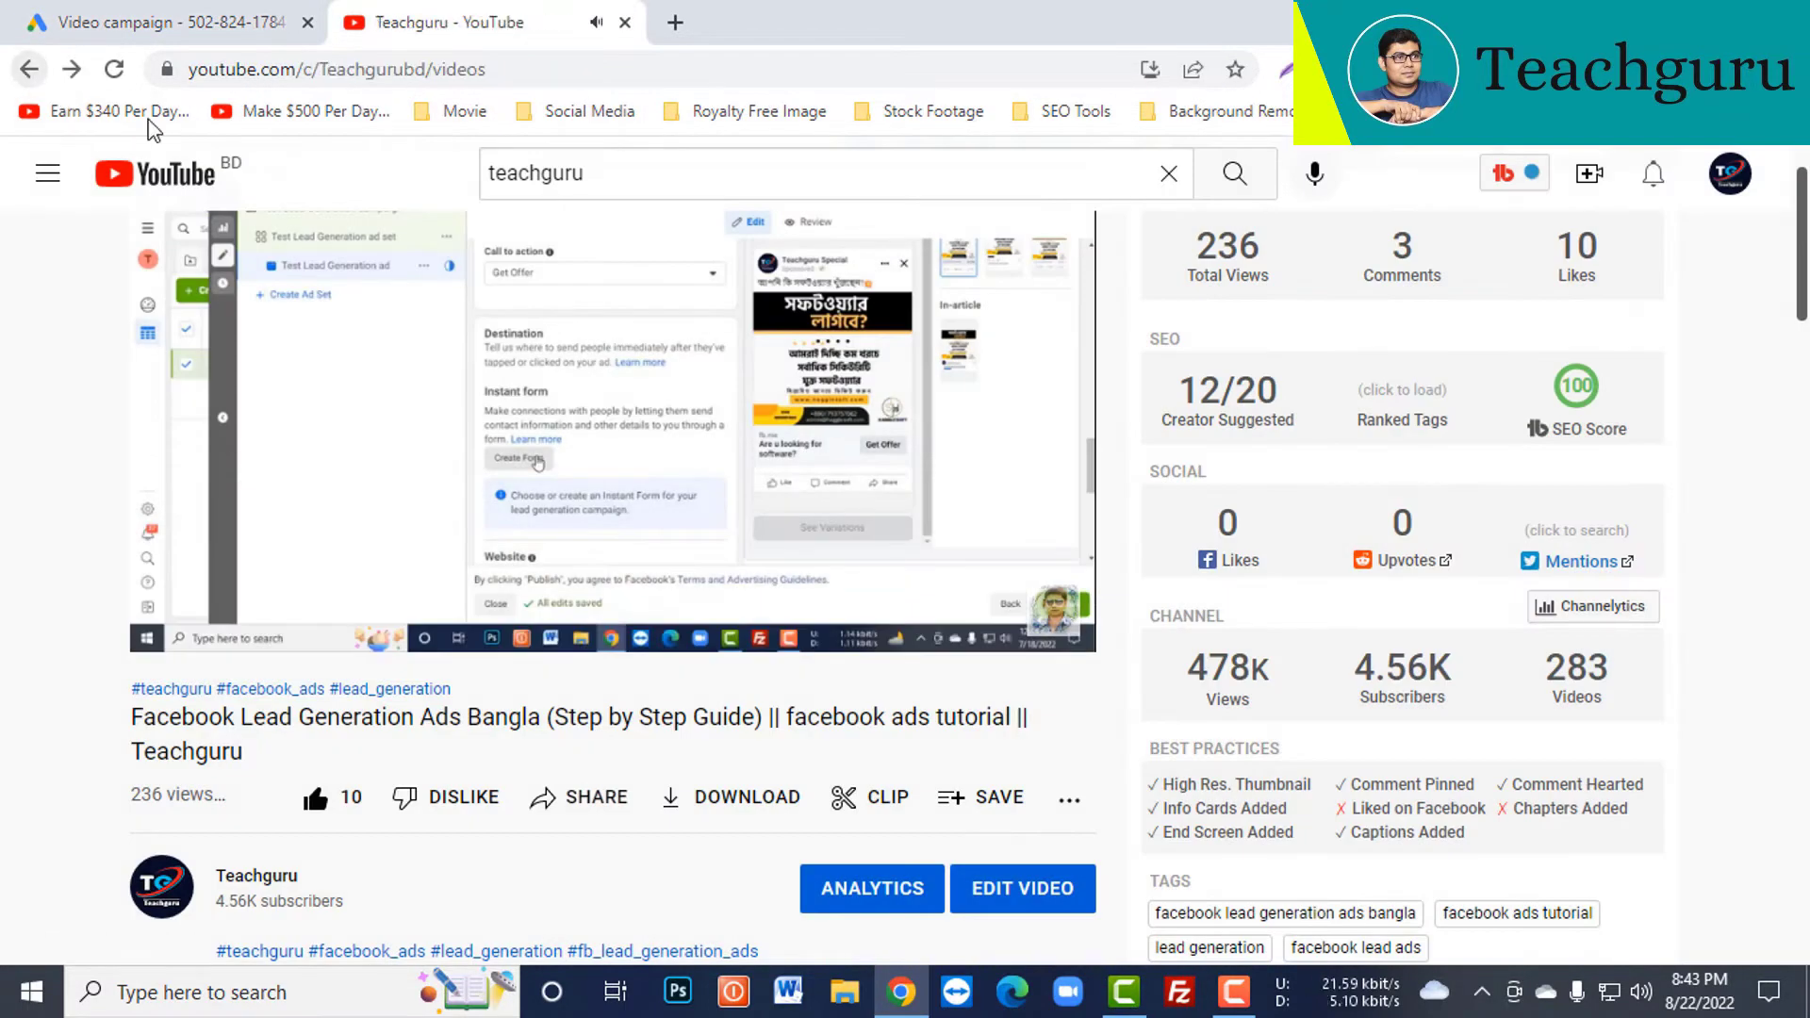
{"action": "scroll", "coordinate": [1272, 613], "scroll_direction": "down", "scroll_amount": 1}
{"action": "left_click", "coordinate": [1273, 617]}
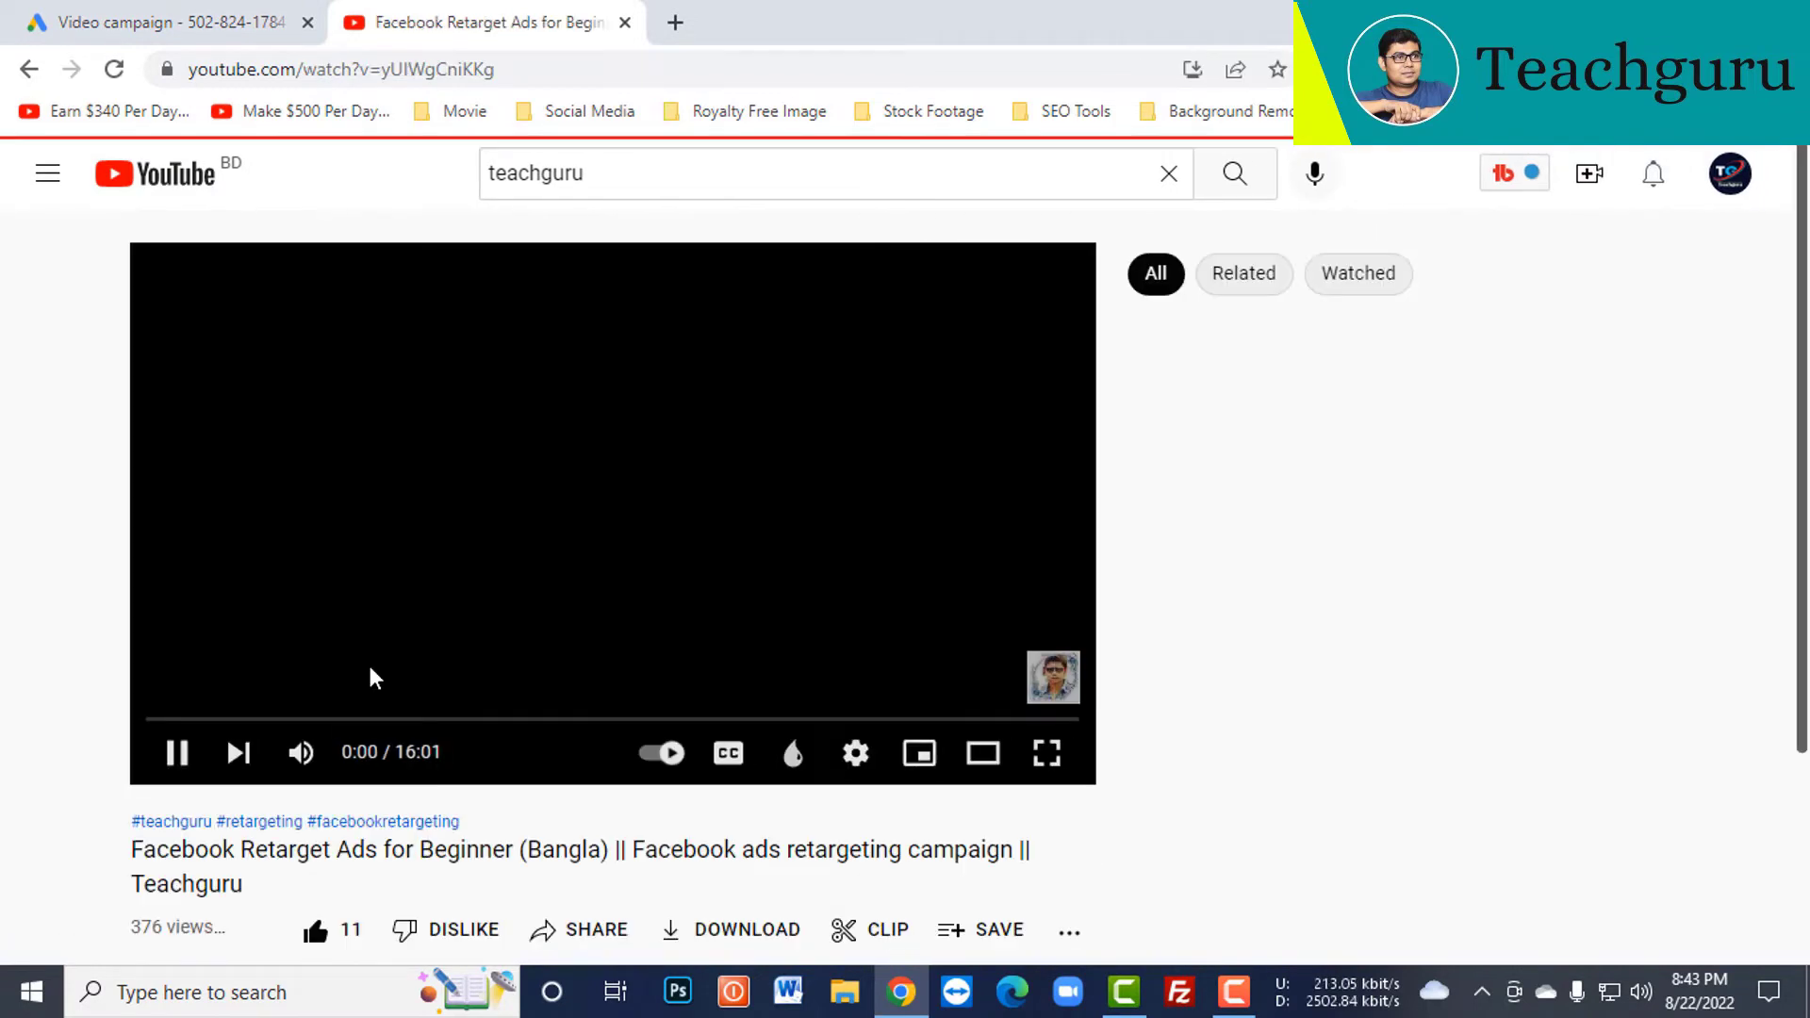
{"action": "left_click", "coordinate": [177, 17]}
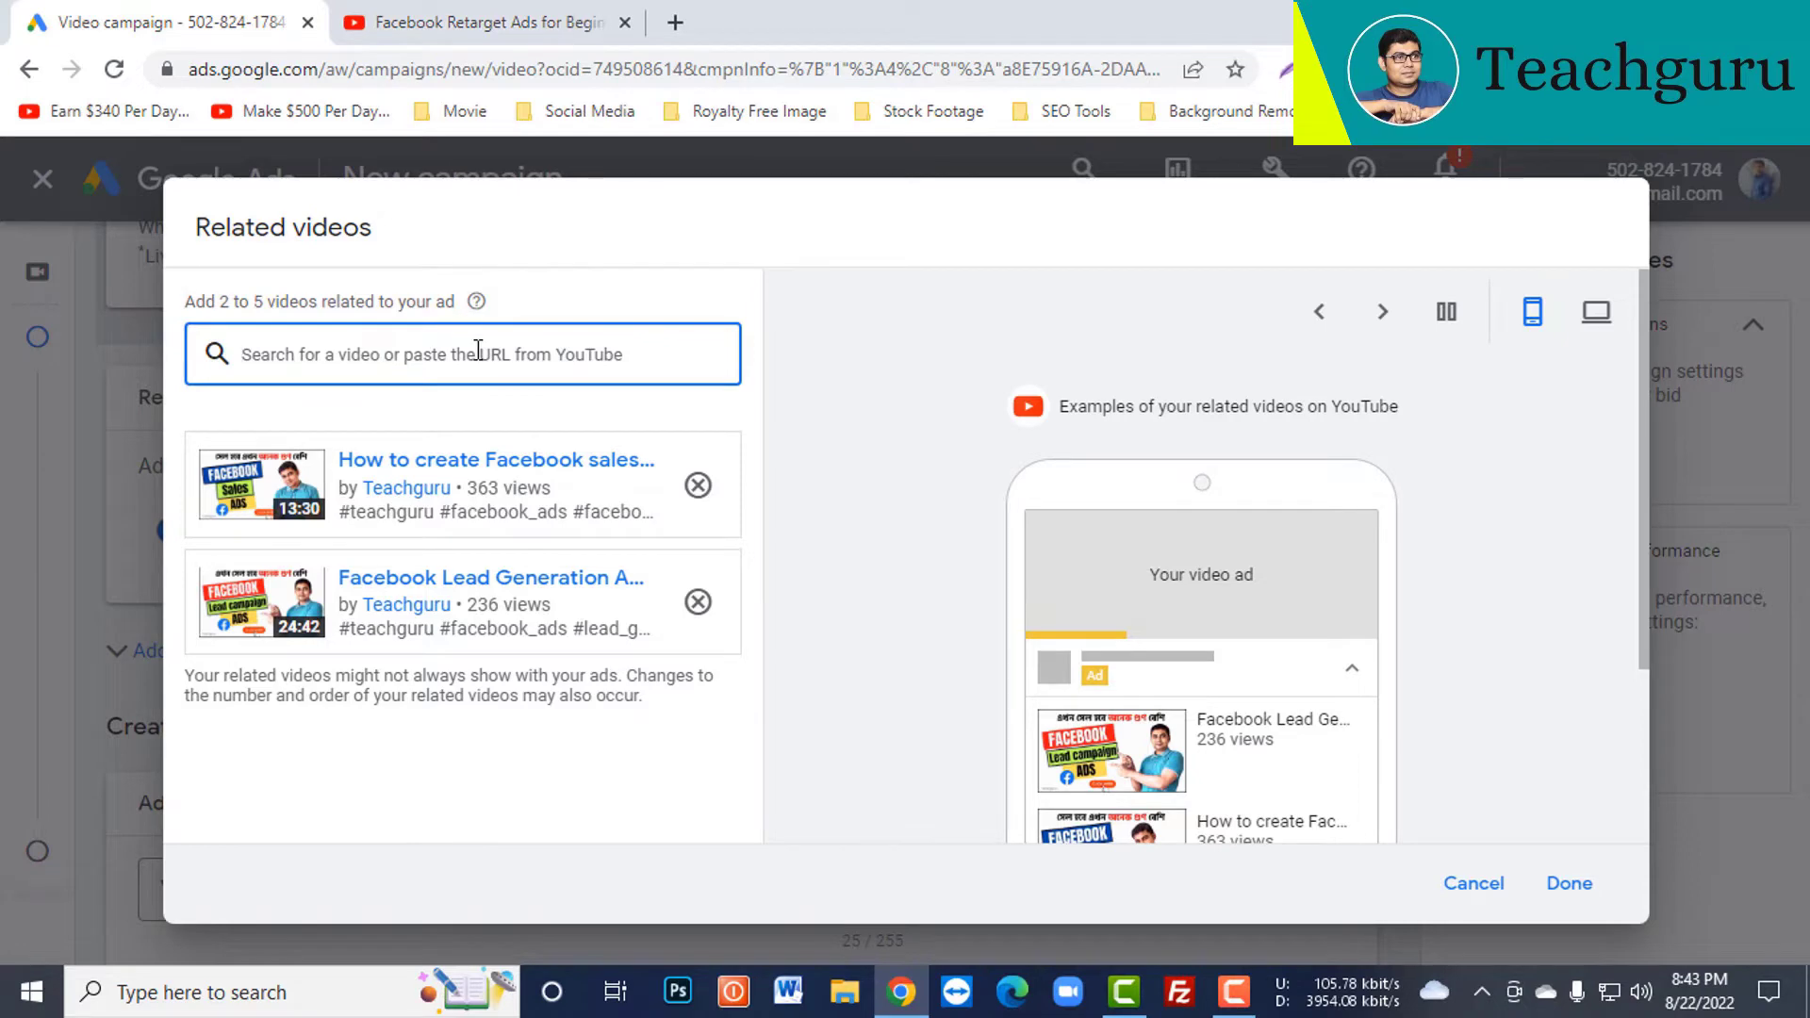
- Save the two related videos and expand the campaign's additional settings to review devices, frequency capping, ad schedule and third-party measurement
{"action": "left_click", "coordinate": [1570, 886]}
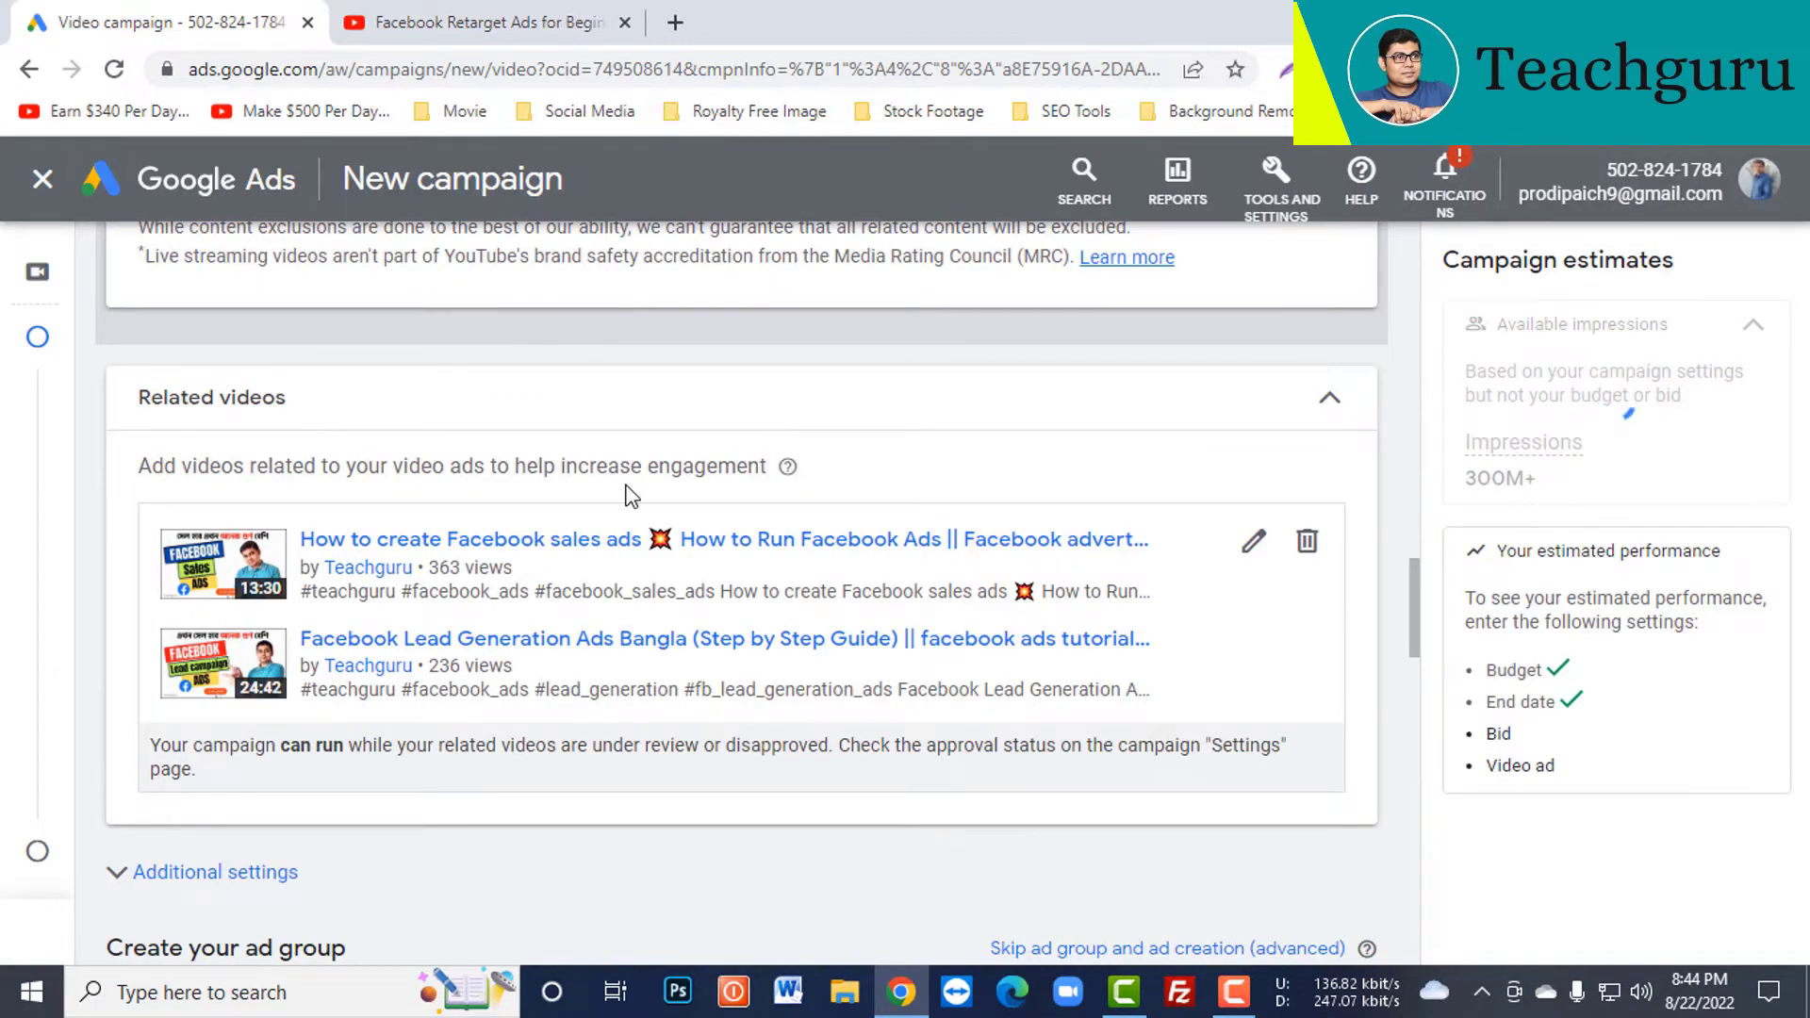
{"action": "scroll", "coordinate": [750, 499], "scroll_direction": "down", "scroll_amount": 1}
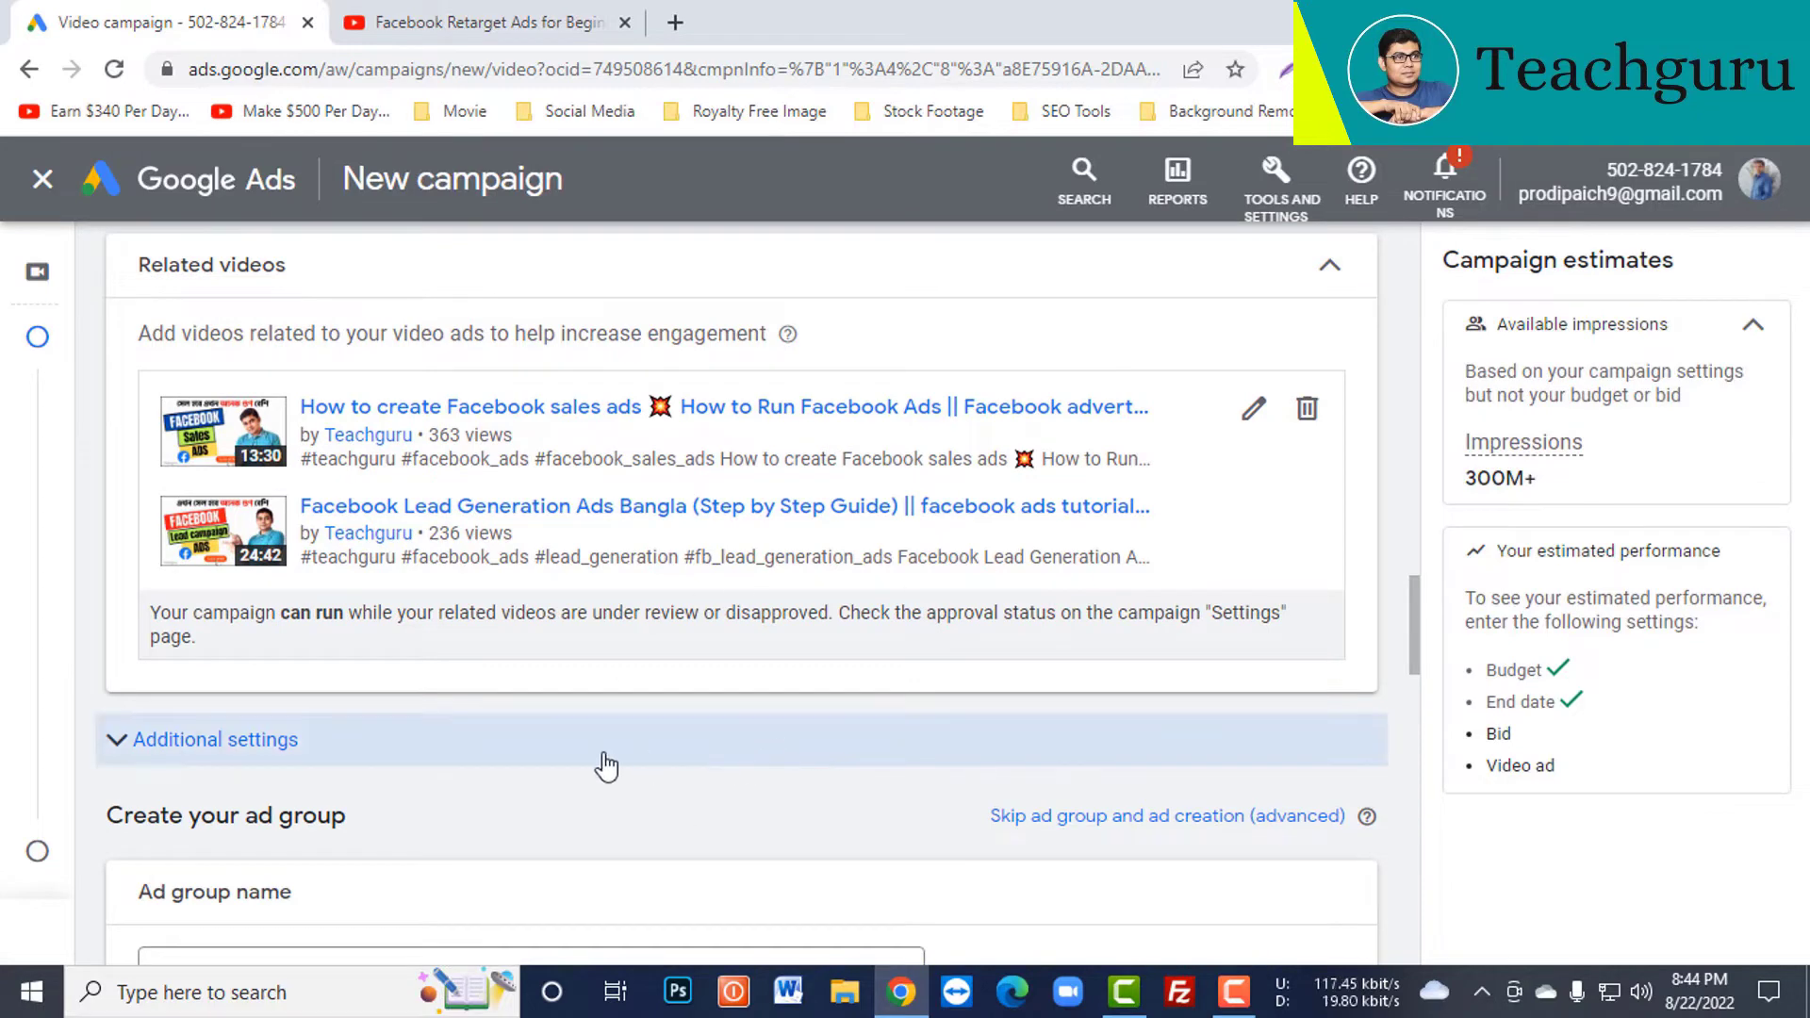
{"action": "left_click", "coordinate": [274, 750]}
{"action": "scroll", "coordinate": [733, 660], "scroll_direction": "down", "scroll_amount": 4}
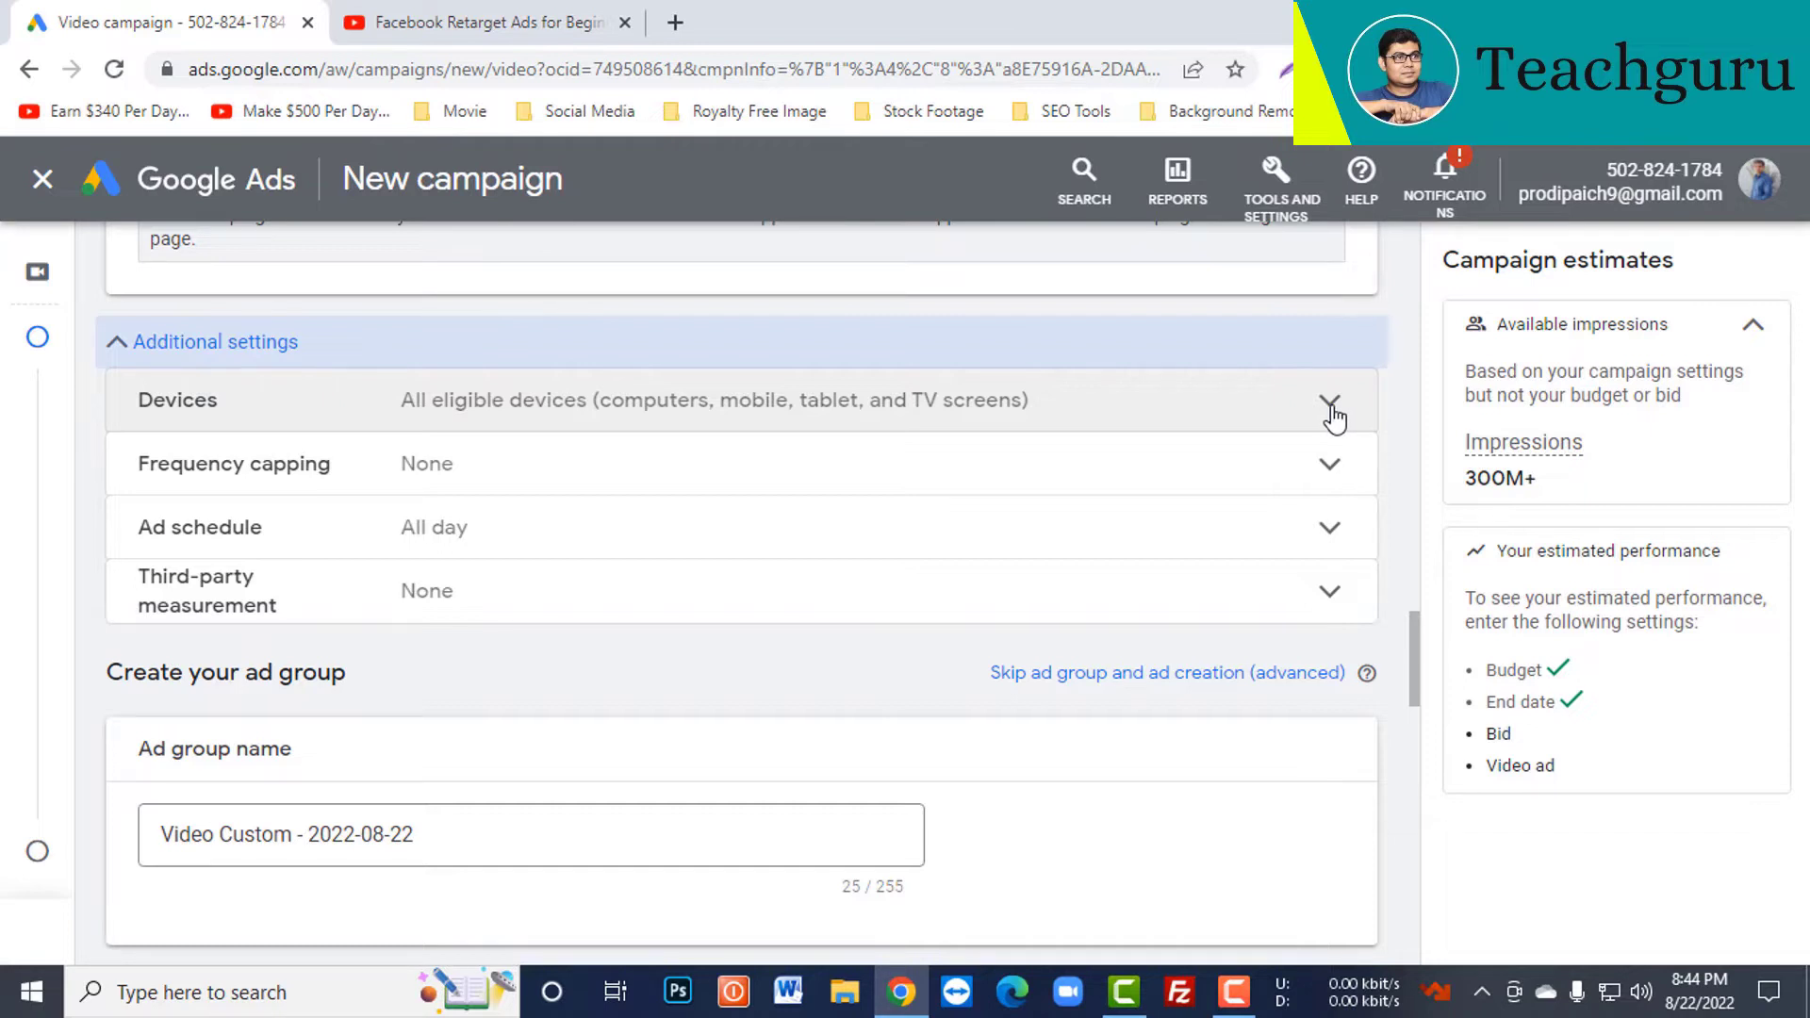
- Rename the ad group as "test"
{"action": "scroll", "coordinate": [1333, 414], "scroll_direction": "down", "scroll_amount": 3}
{"action": "left_click_drag", "start_coordinate": [140, 577], "coordinate": [778, 615]}
{"action": "type", "text": "test"}
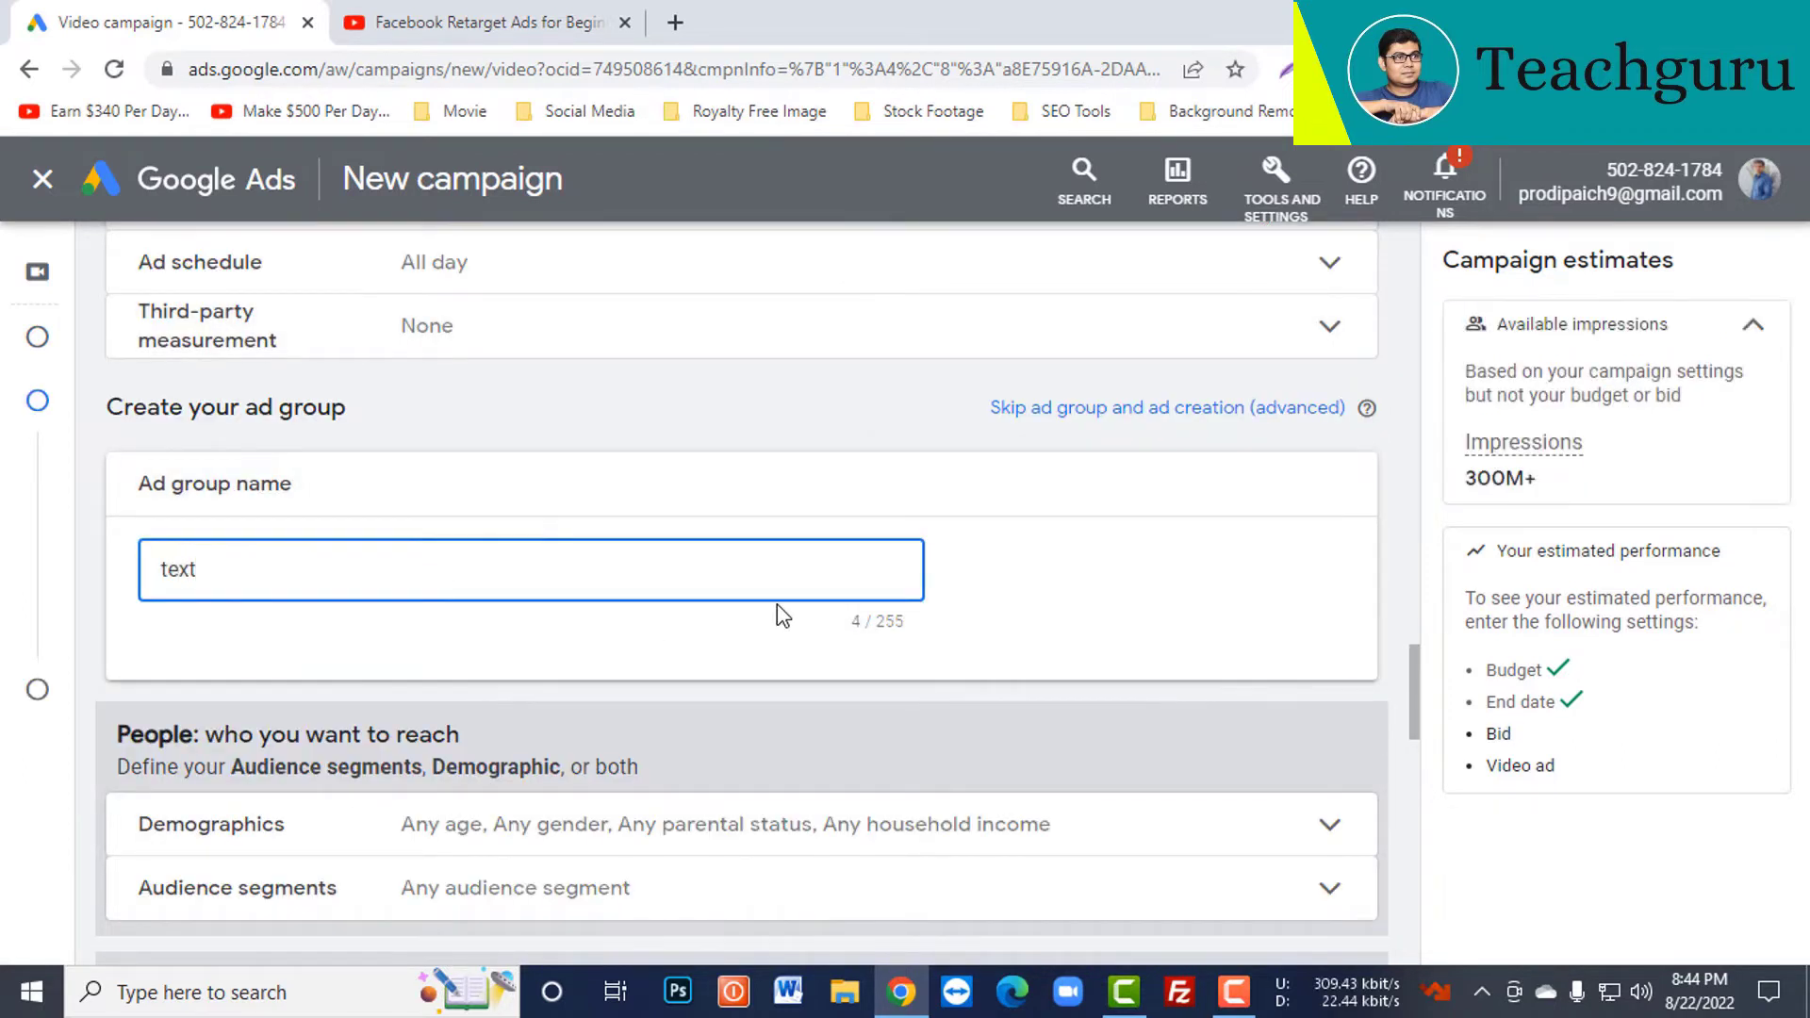
{"action": "key", "text": "BackSpace"}
{"action": "key", "text": "BackSpace"}
{"action": "type", "text": "st"}
- Review the demographic targeting for gender, age, parental status and household income, and collapse the section again
{"action": "scroll", "coordinate": [1002, 570], "scroll_direction": "down", "scroll_amount": 3}
{"action": "left_click", "coordinate": [1184, 571]}
{"action": "scroll", "coordinate": [1184, 565], "scroll_direction": "down", "scroll_amount": 3}
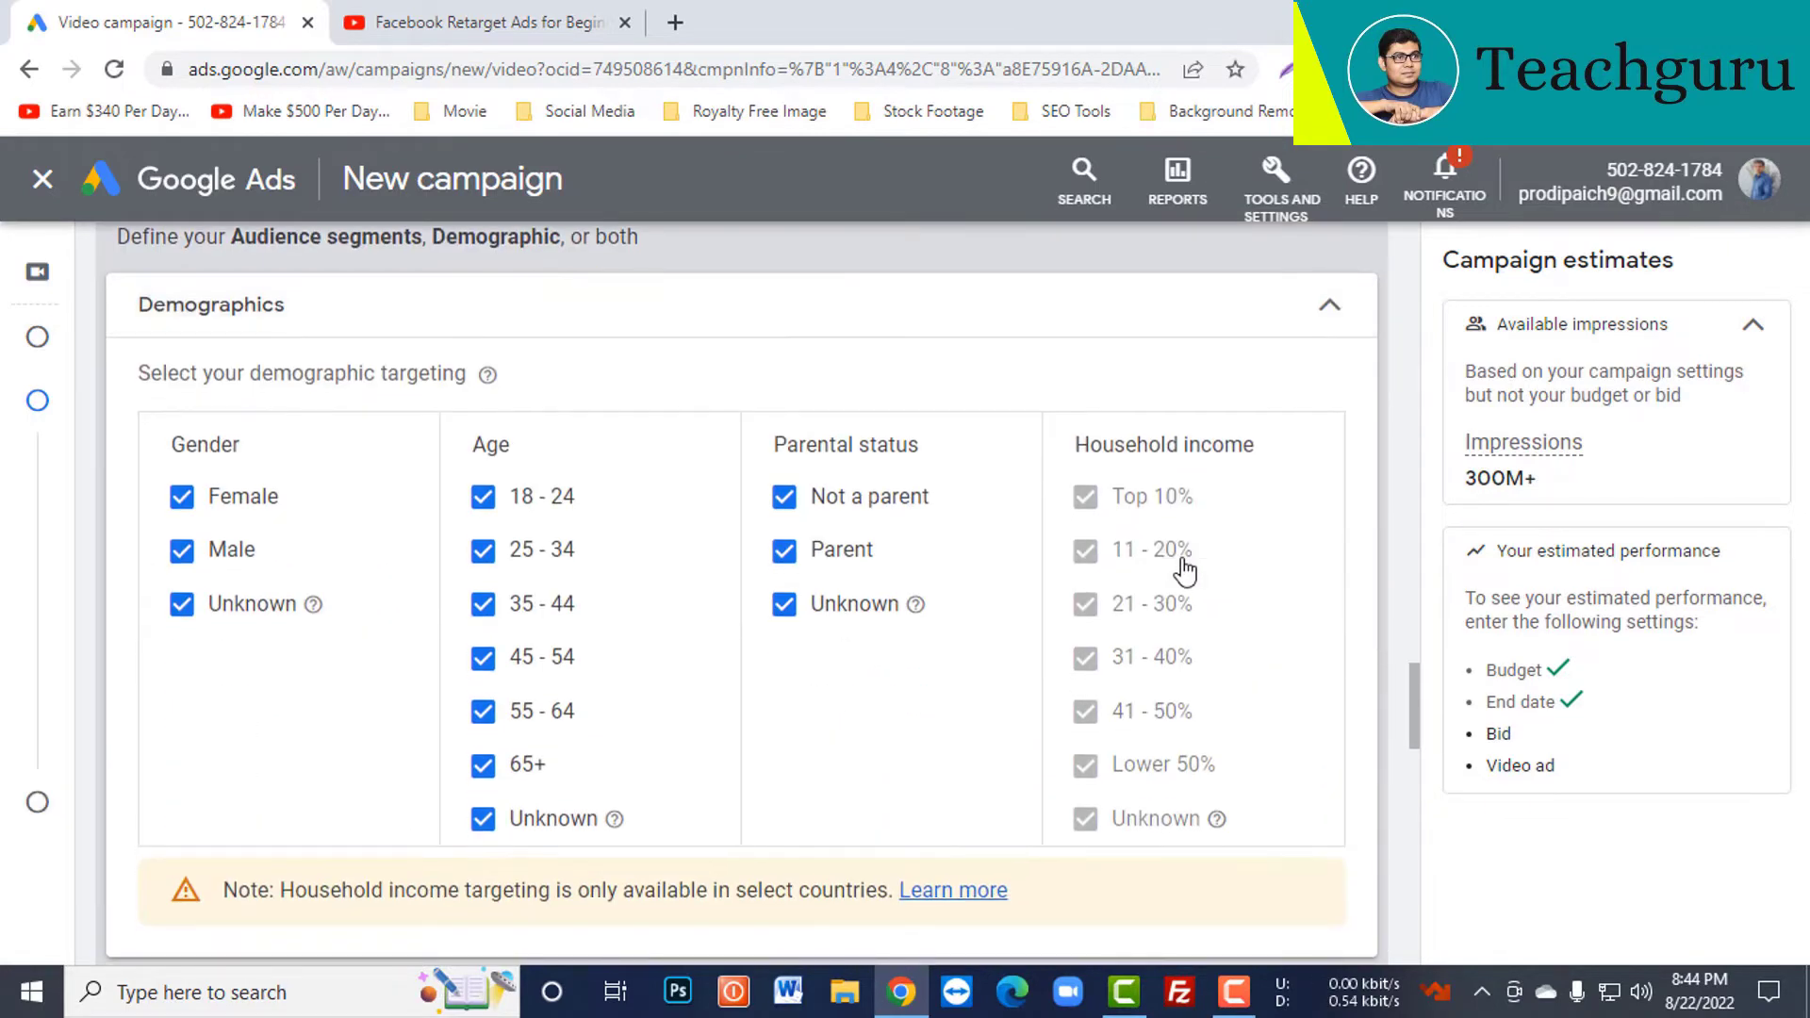
{"action": "left_click", "coordinate": [1329, 304]}
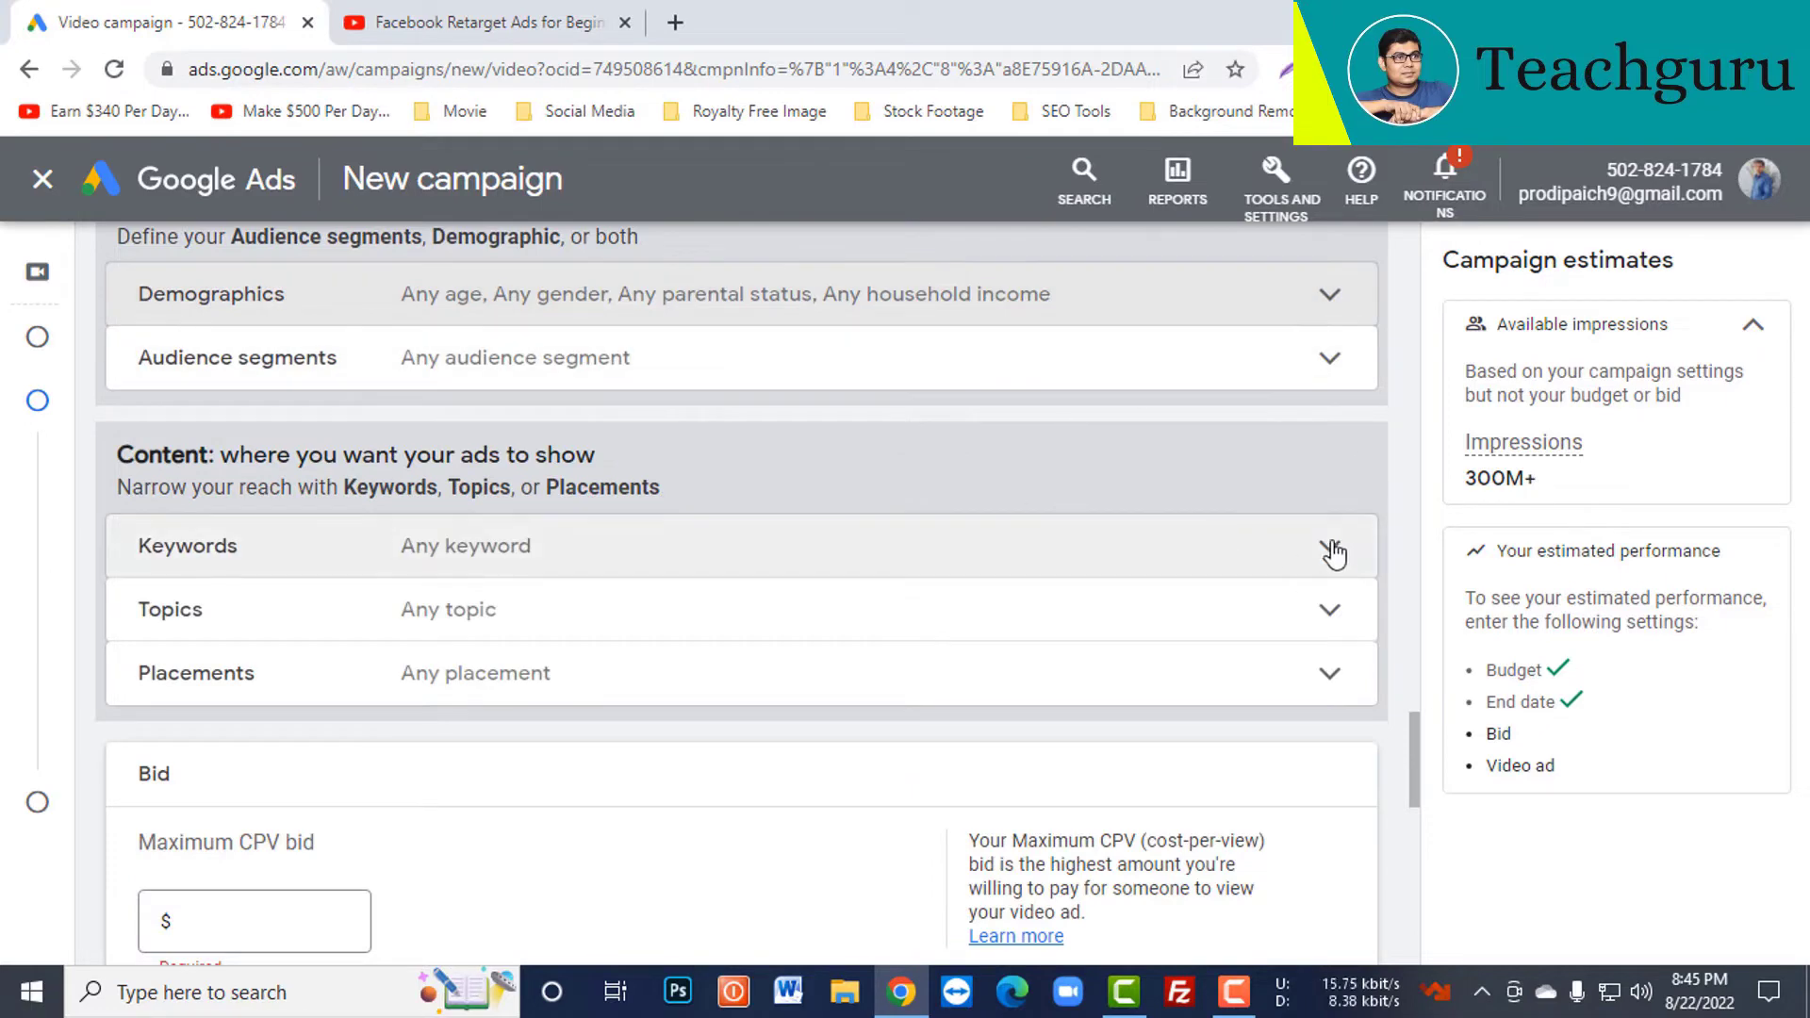
- Review the Keywords and Topics targeting without adding any, and expand the Placements section
{"action": "left_click", "coordinate": [1331, 551]}
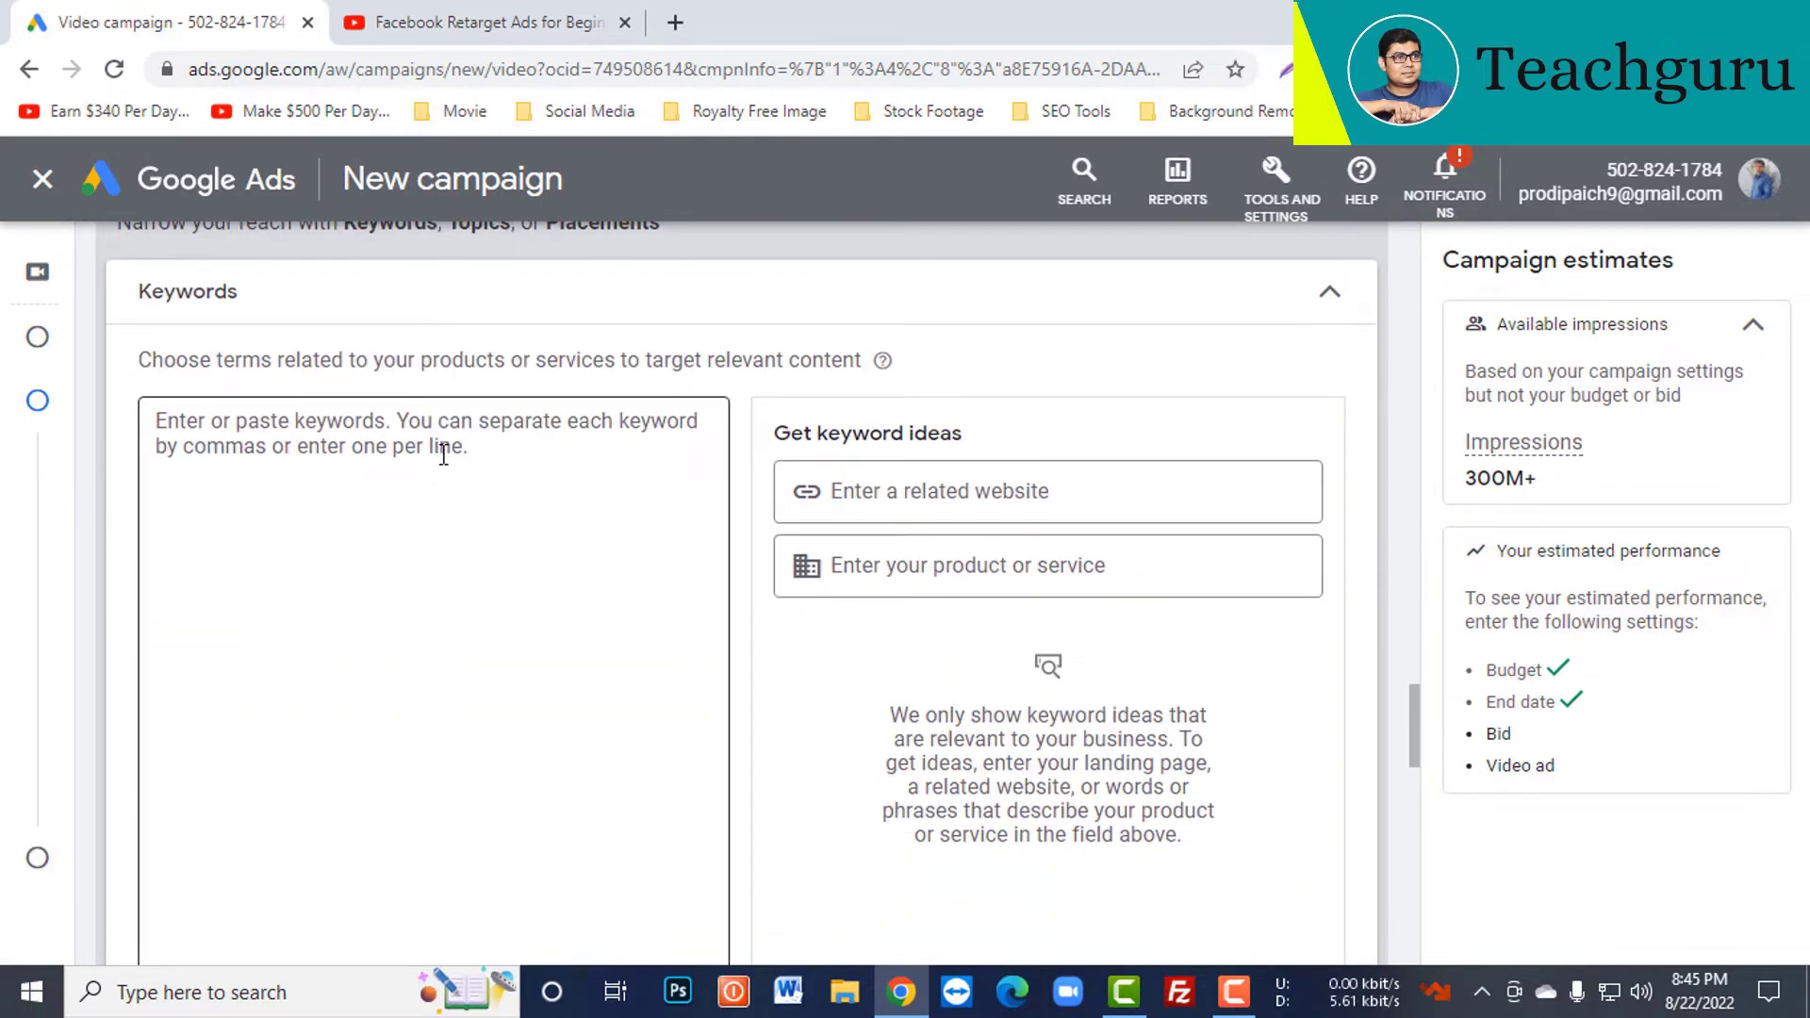
{"action": "left_click", "coordinate": [621, 430]}
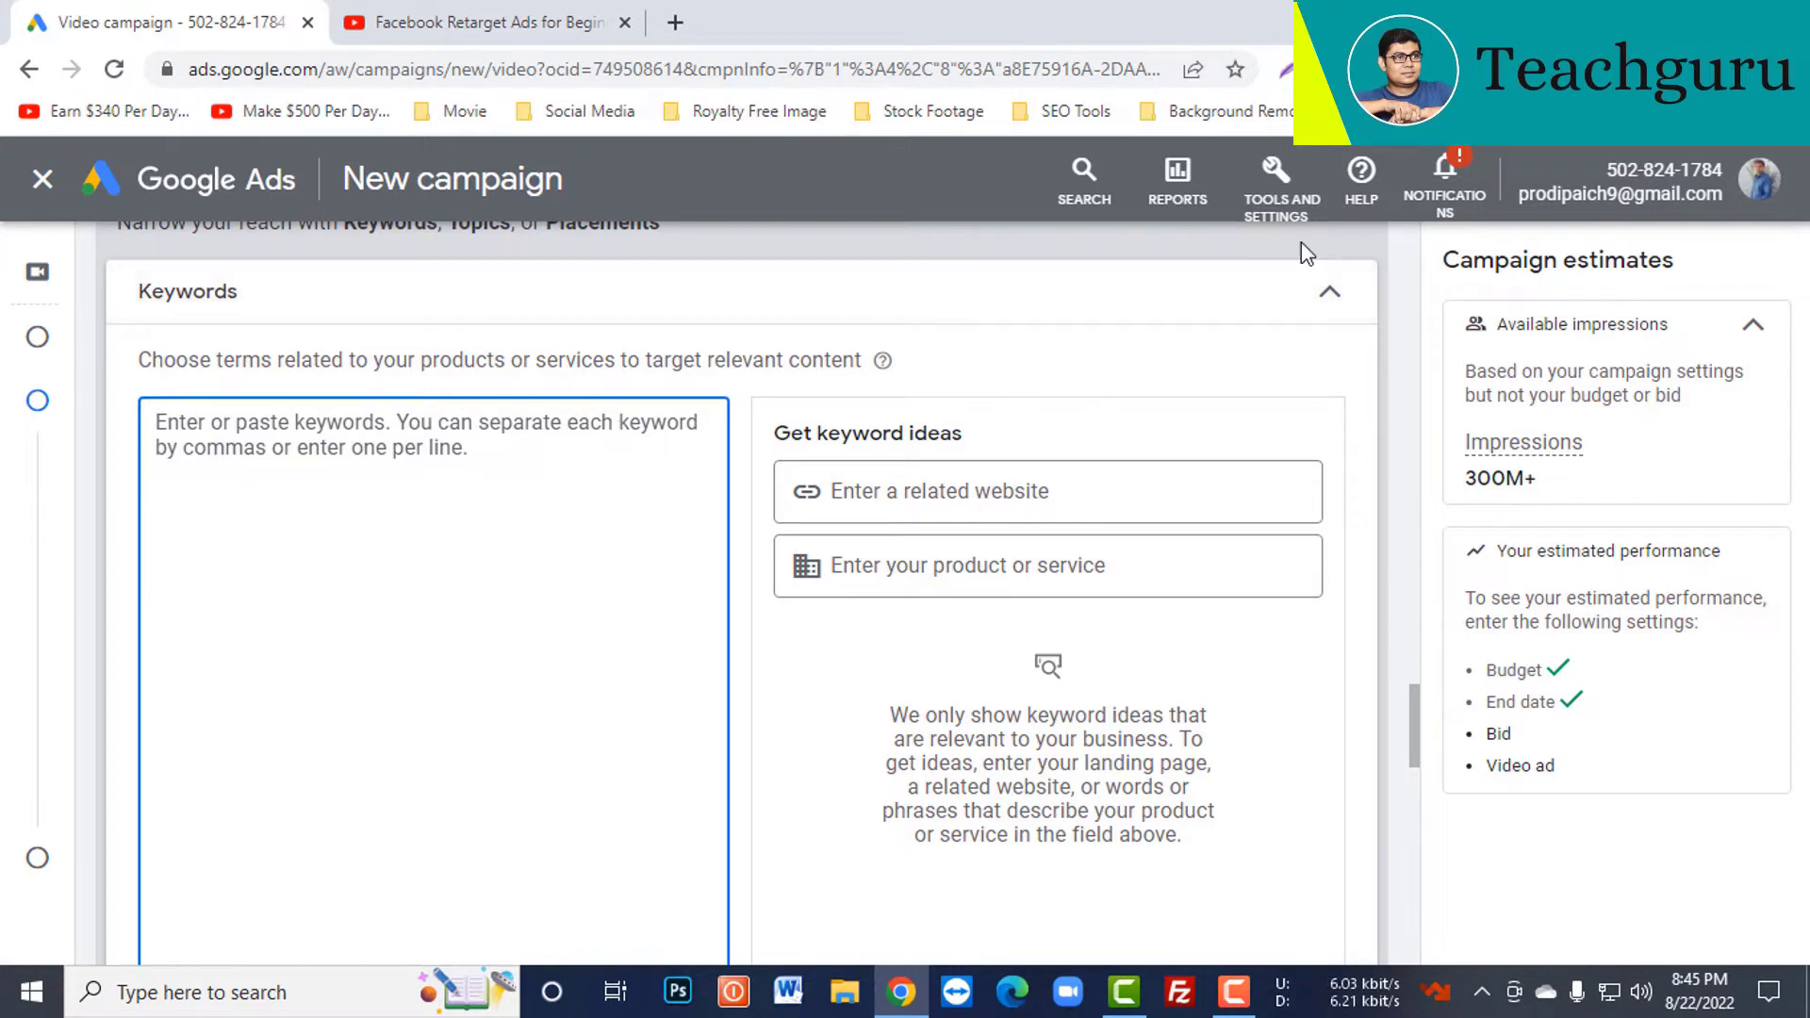
{"action": "left_click", "coordinate": [1328, 292]}
{"action": "left_click", "coordinate": [907, 379]}
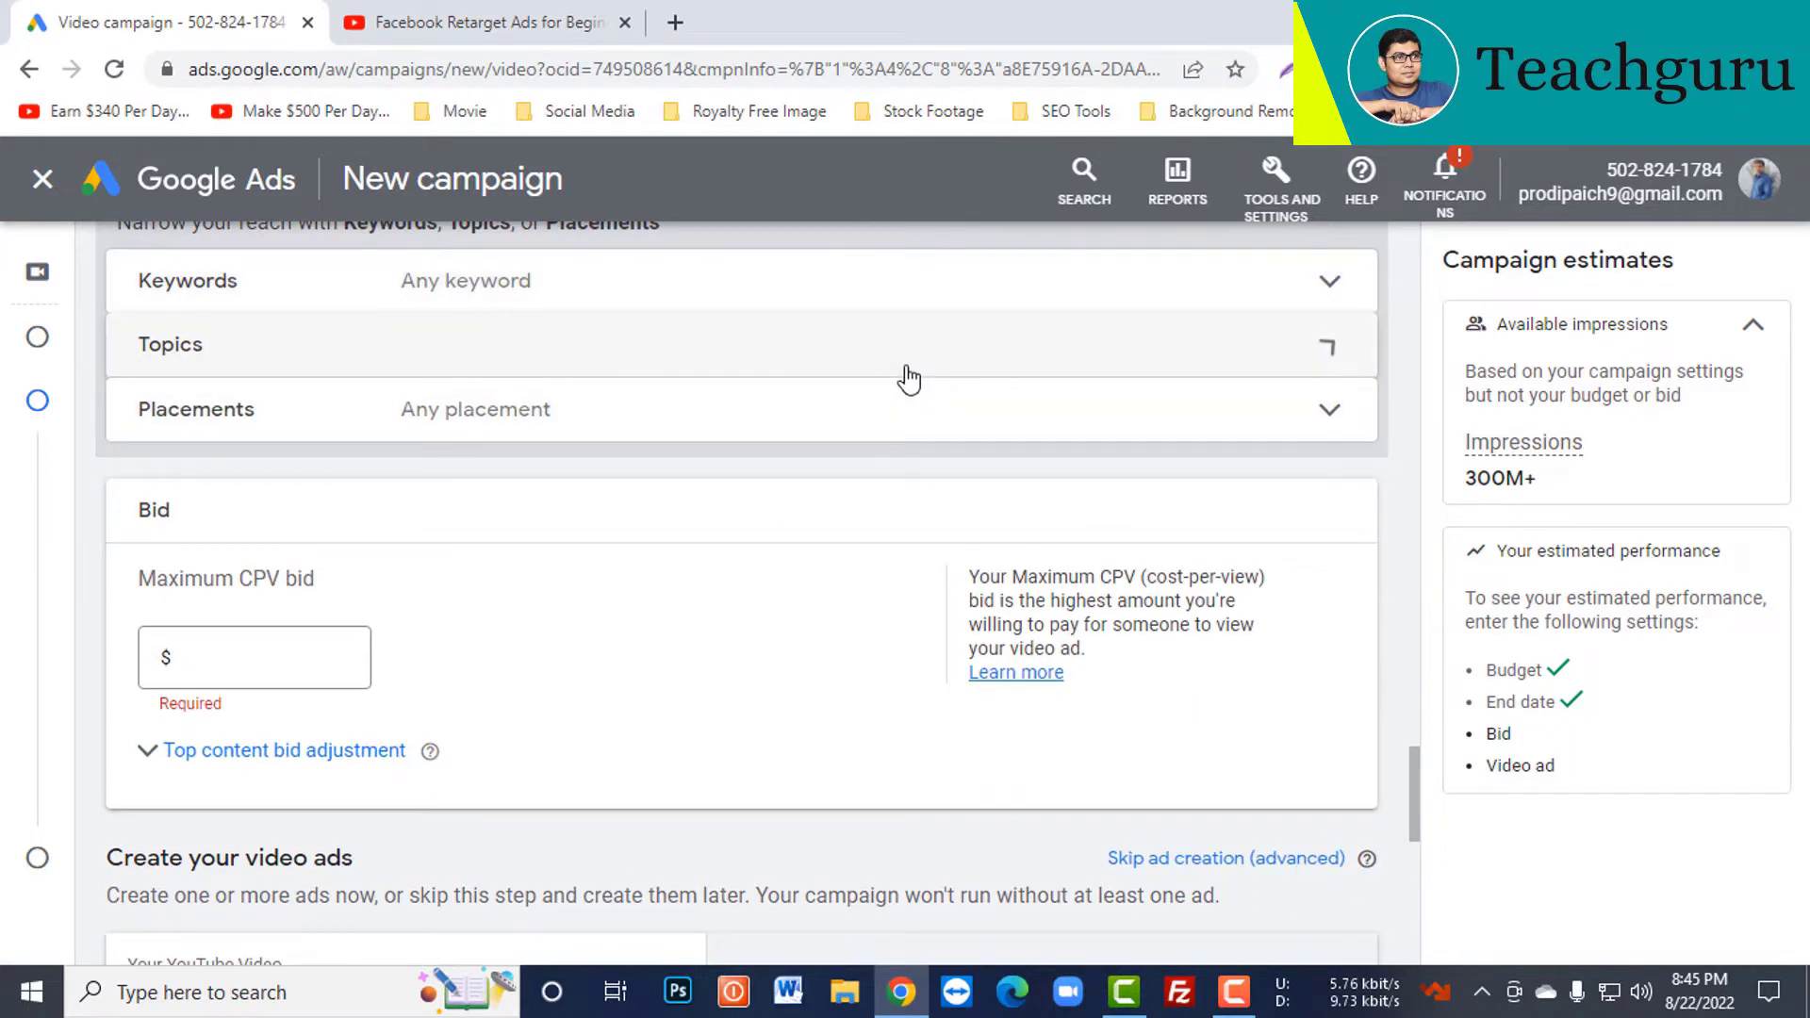
{"action": "left_click", "coordinate": [714, 435]}
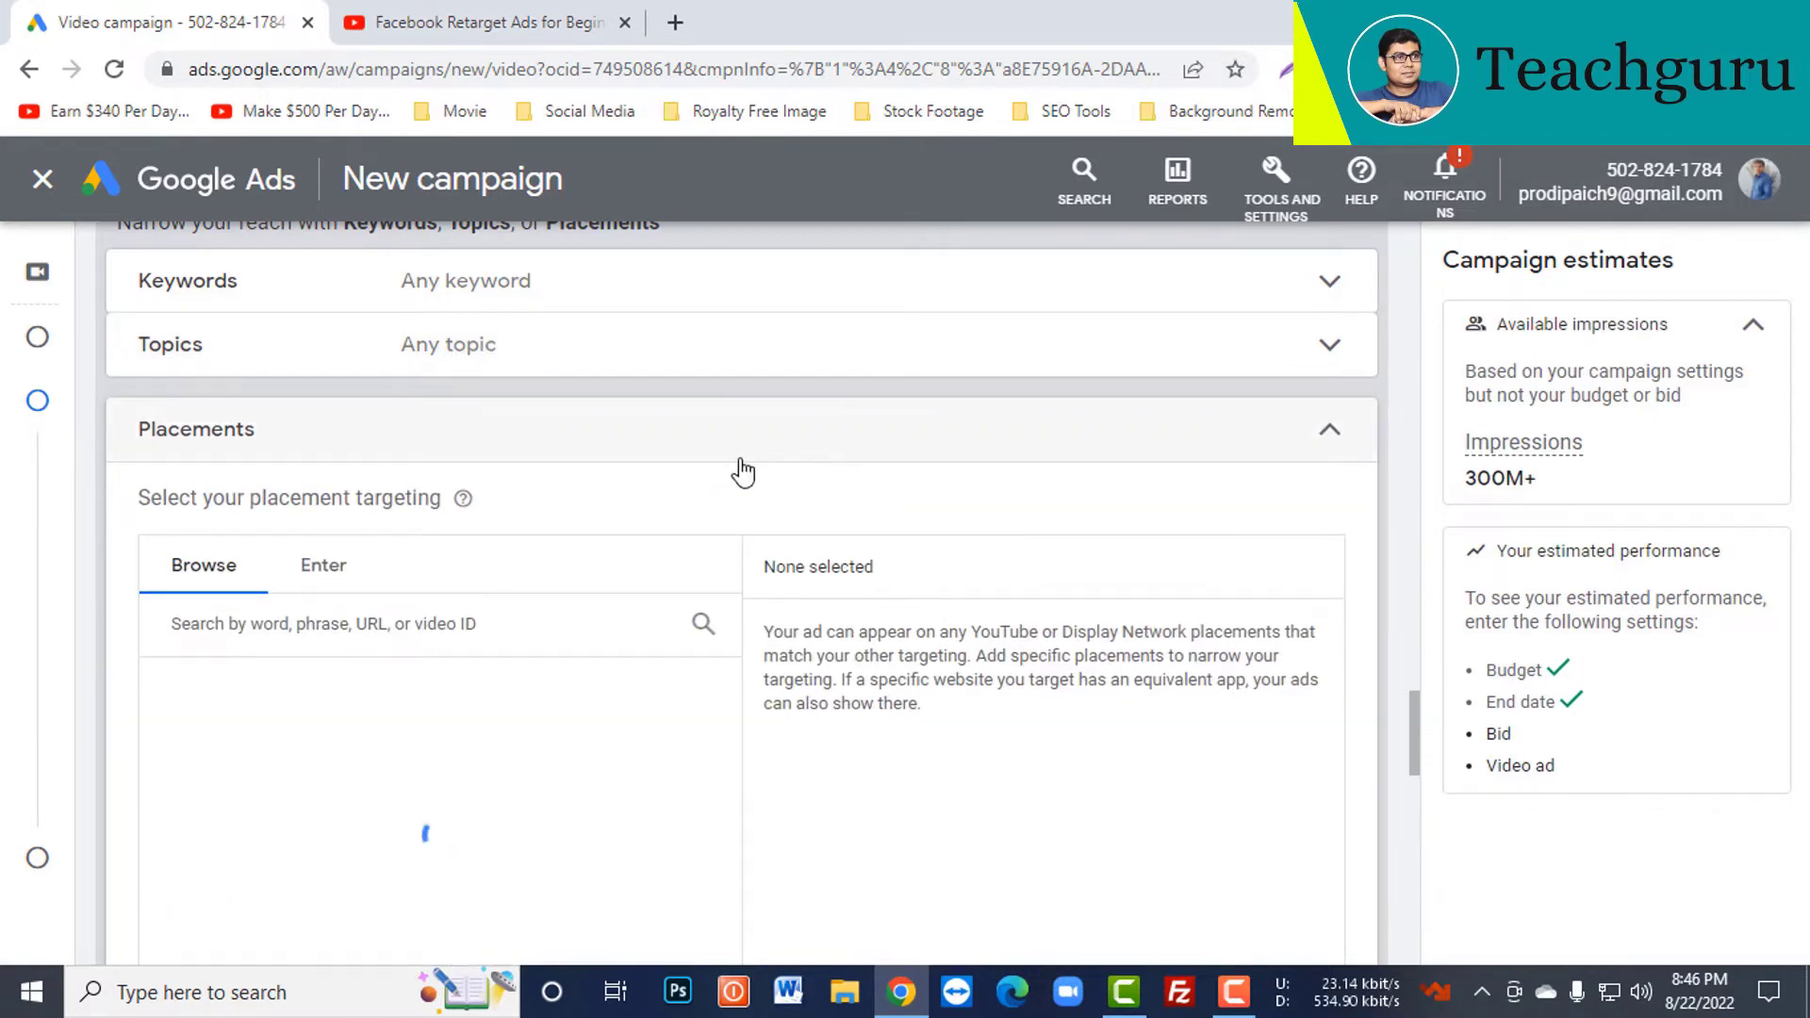
- Review the placement targeting options without adding any, and collapse the Placements section
{"action": "scroll", "coordinate": [743, 471], "scroll_direction": "down", "scroll_amount": 1}
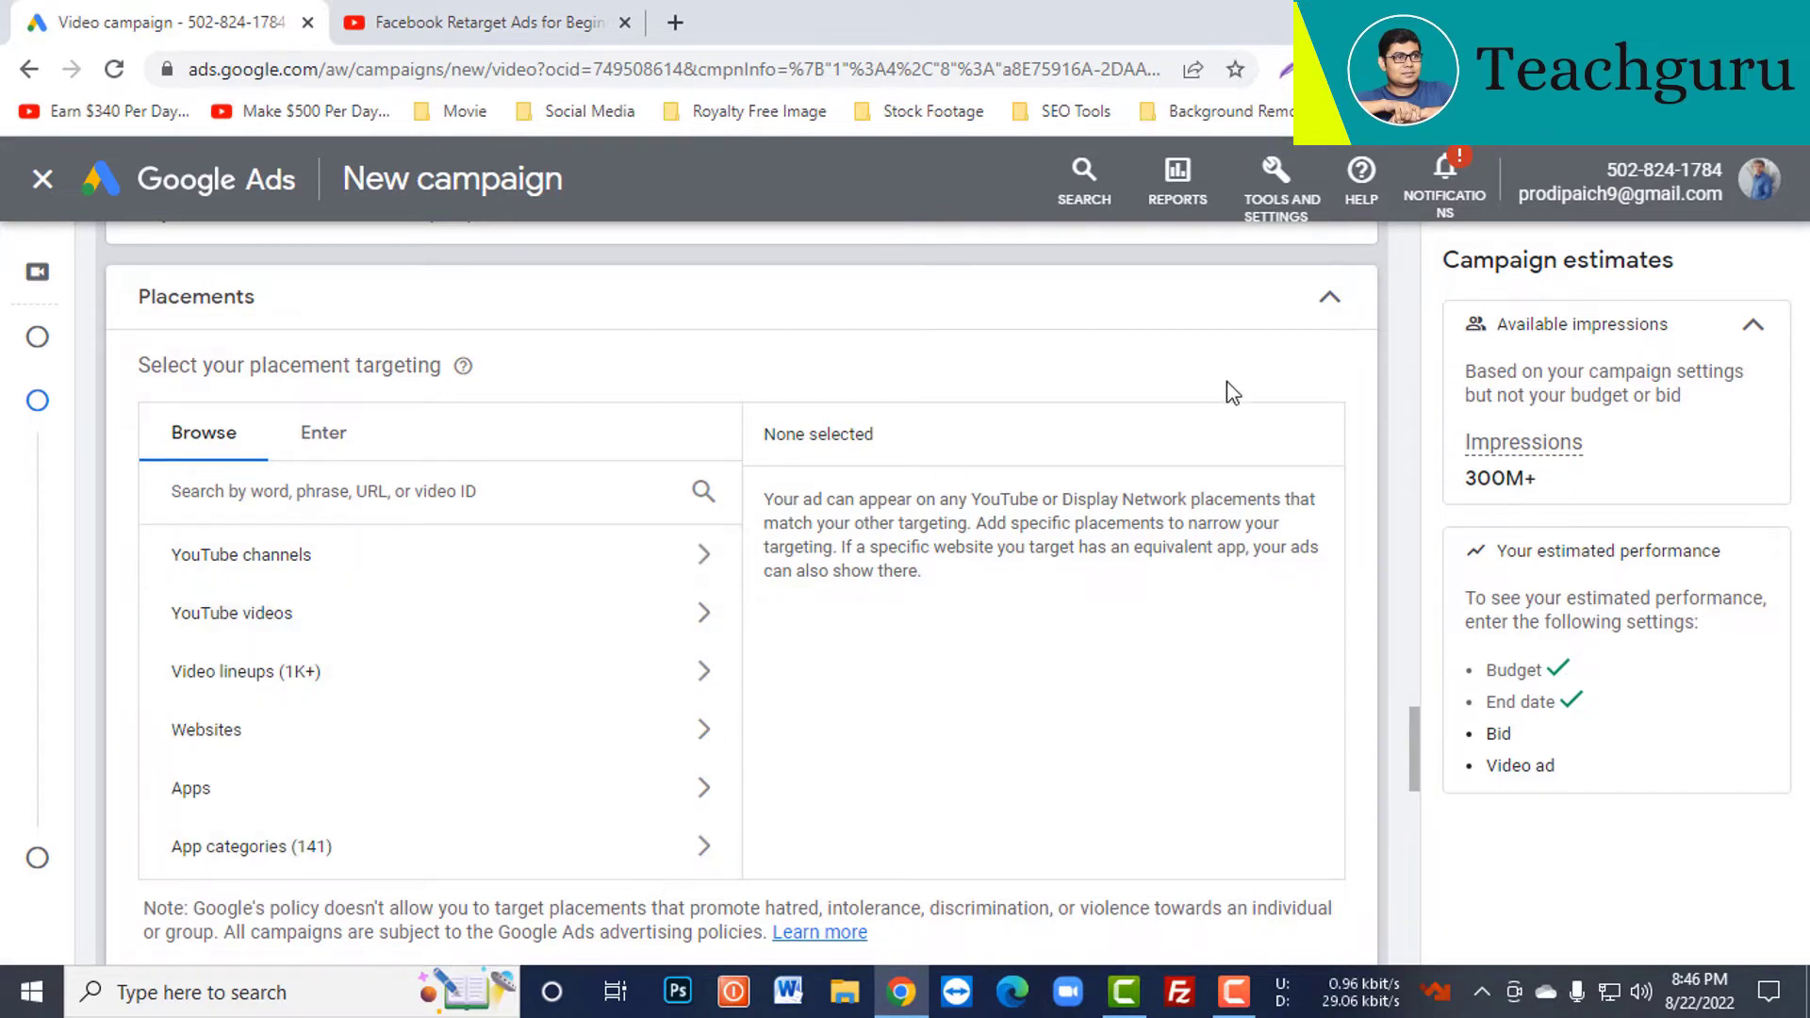
{"action": "left_click", "coordinate": [1323, 302]}
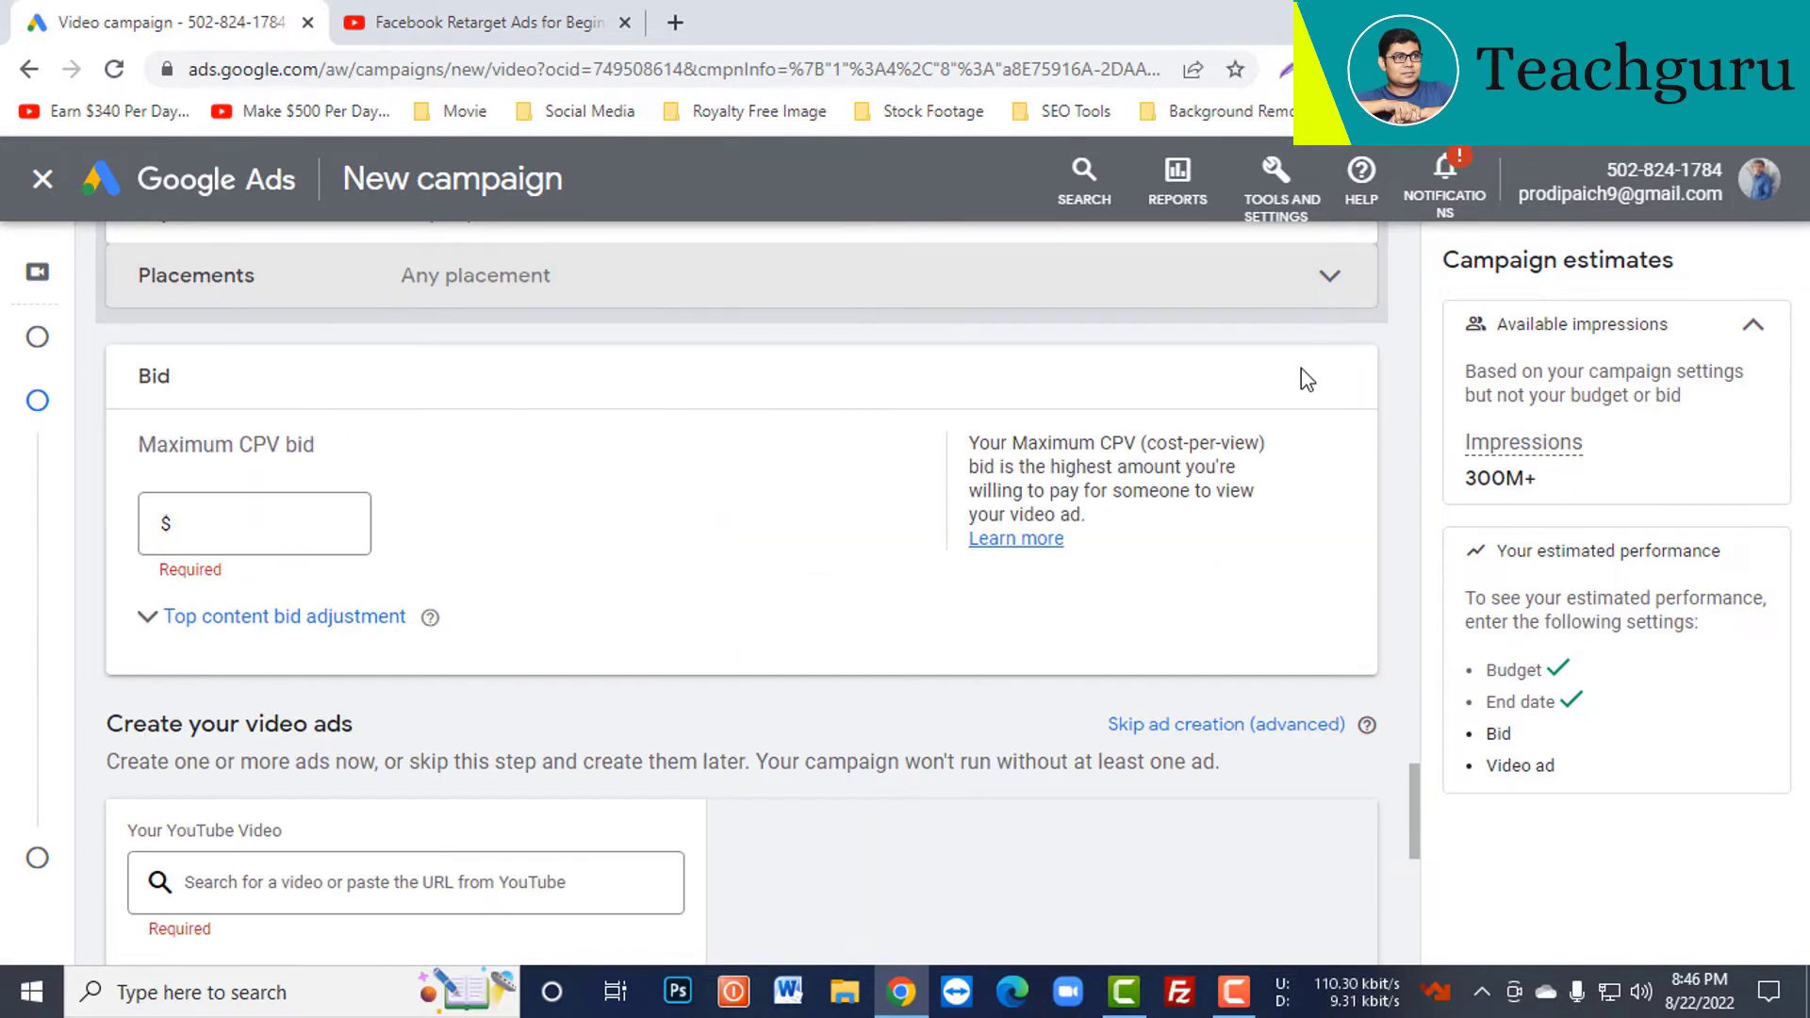
- In the campaign's additional settings, switch Devices to specific targeting, exclude tablets and TV screens, and collapse the section
{"action": "scroll", "coordinate": [1224, 481], "scroll_direction": "up", "scroll_amount": 5}
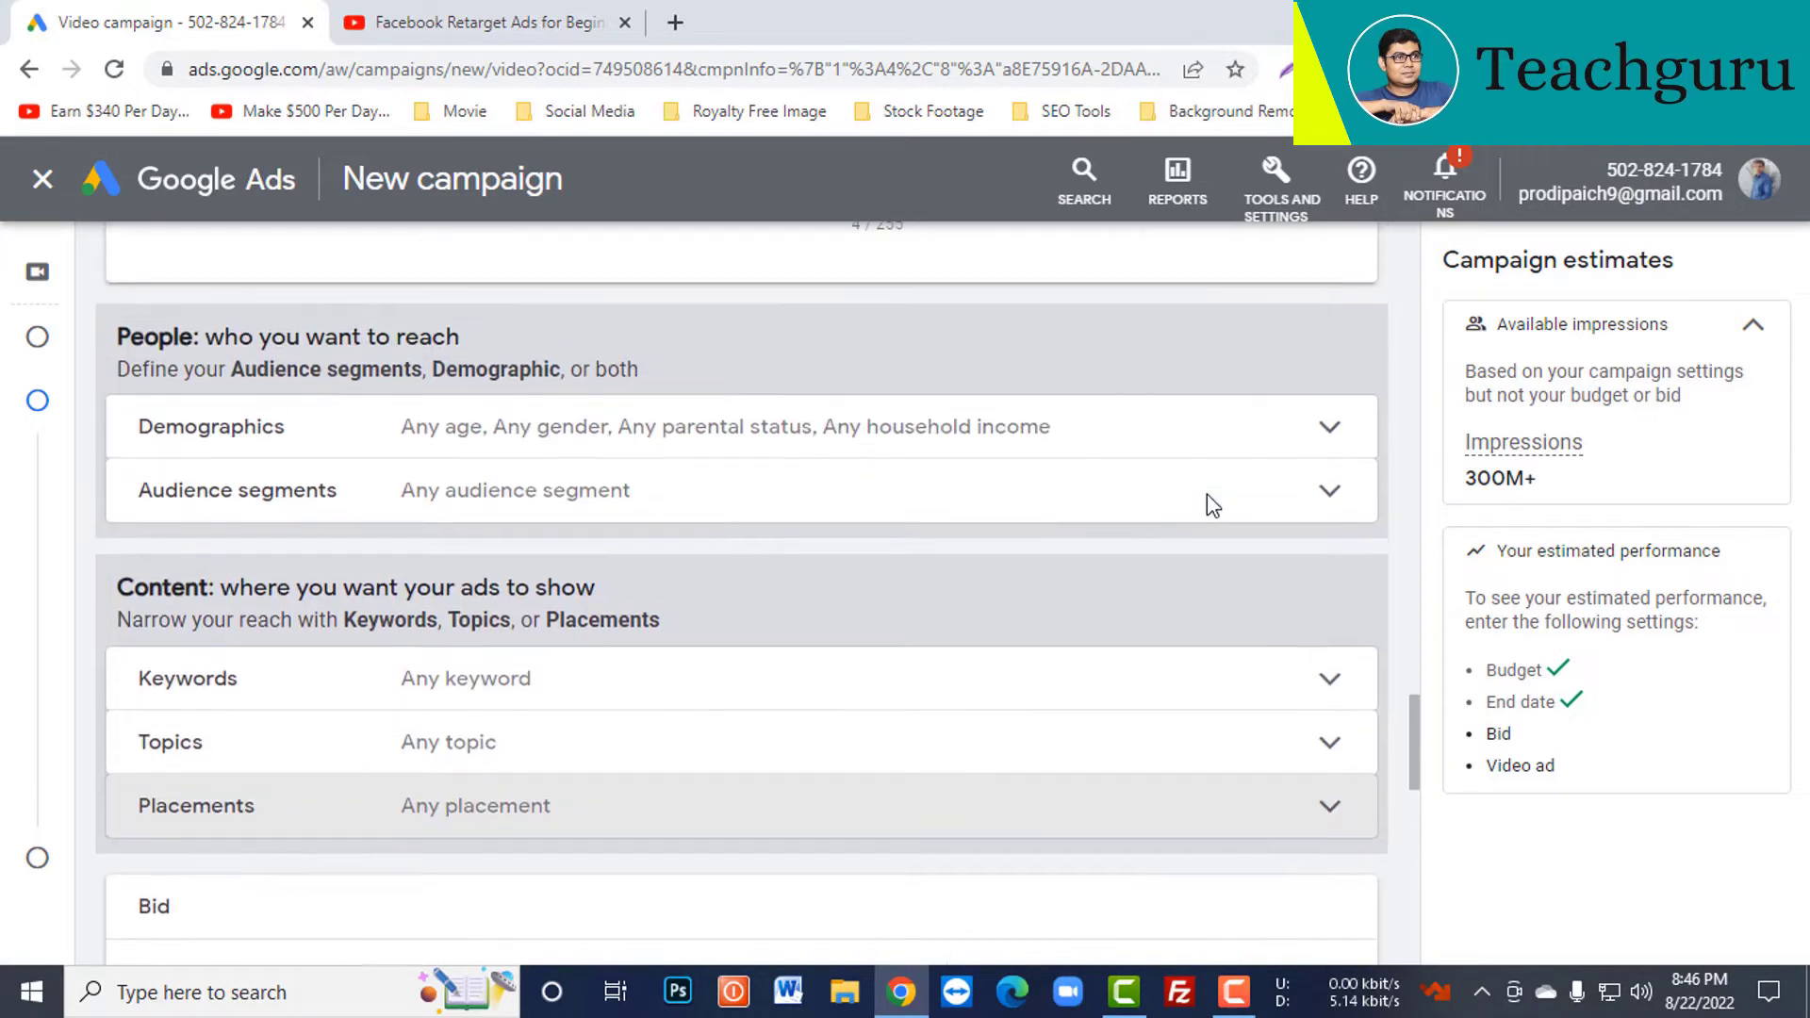
{"action": "scroll", "coordinate": [1207, 494], "scroll_direction": "up", "scroll_amount": 6}
{"action": "scroll", "coordinate": [1184, 466], "scroll_direction": "down", "scroll_amount": 3}
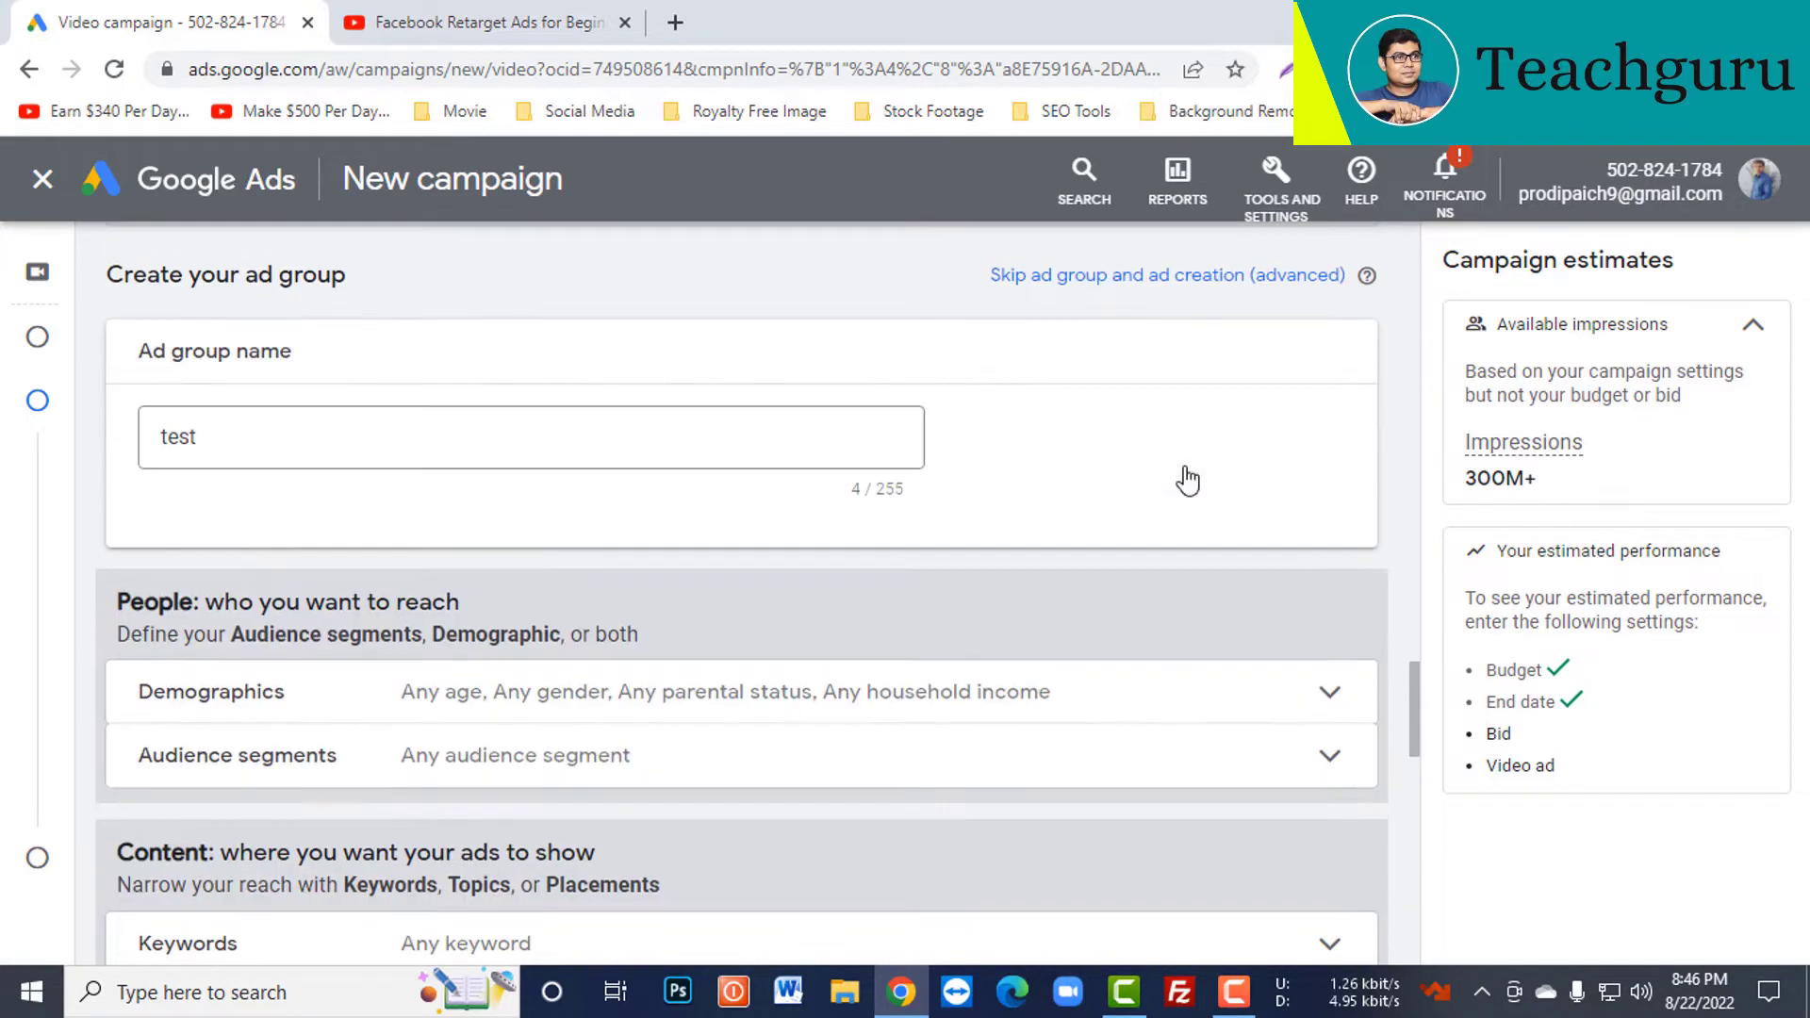
{"action": "scroll", "coordinate": [1184, 471], "scroll_direction": "up", "scroll_amount": 5}
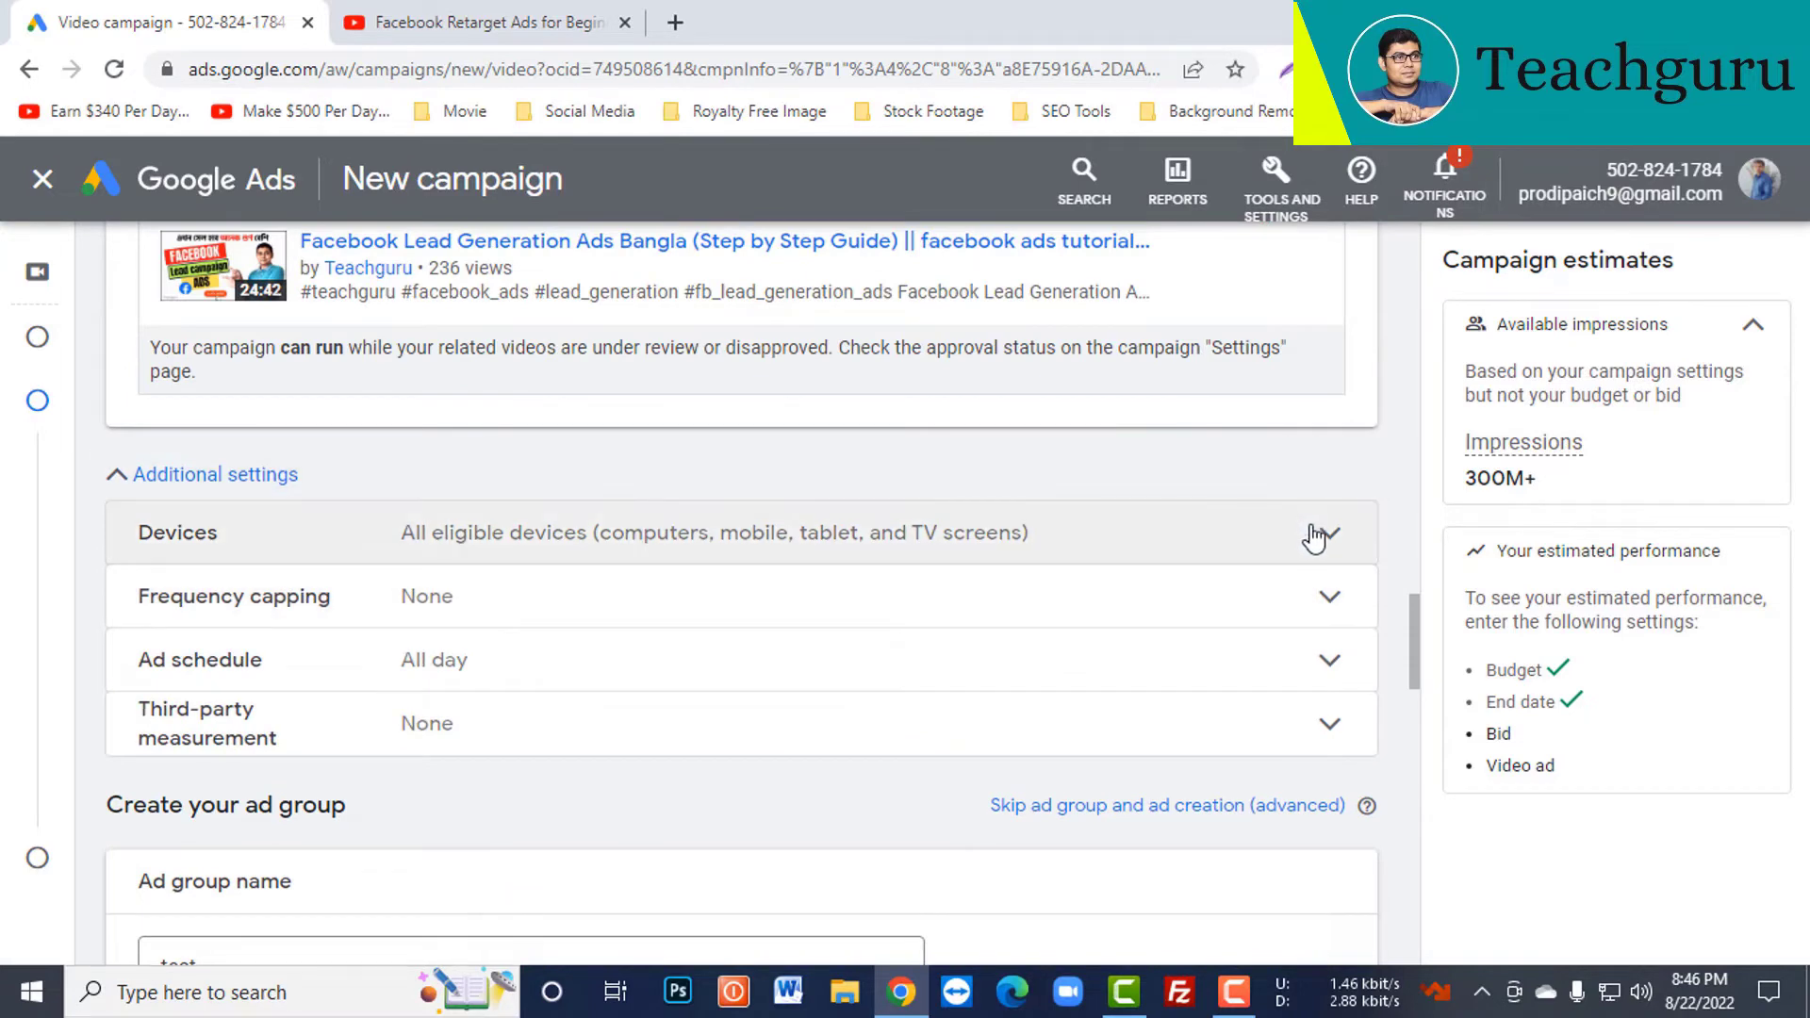
{"action": "left_click", "coordinate": [1315, 536]}
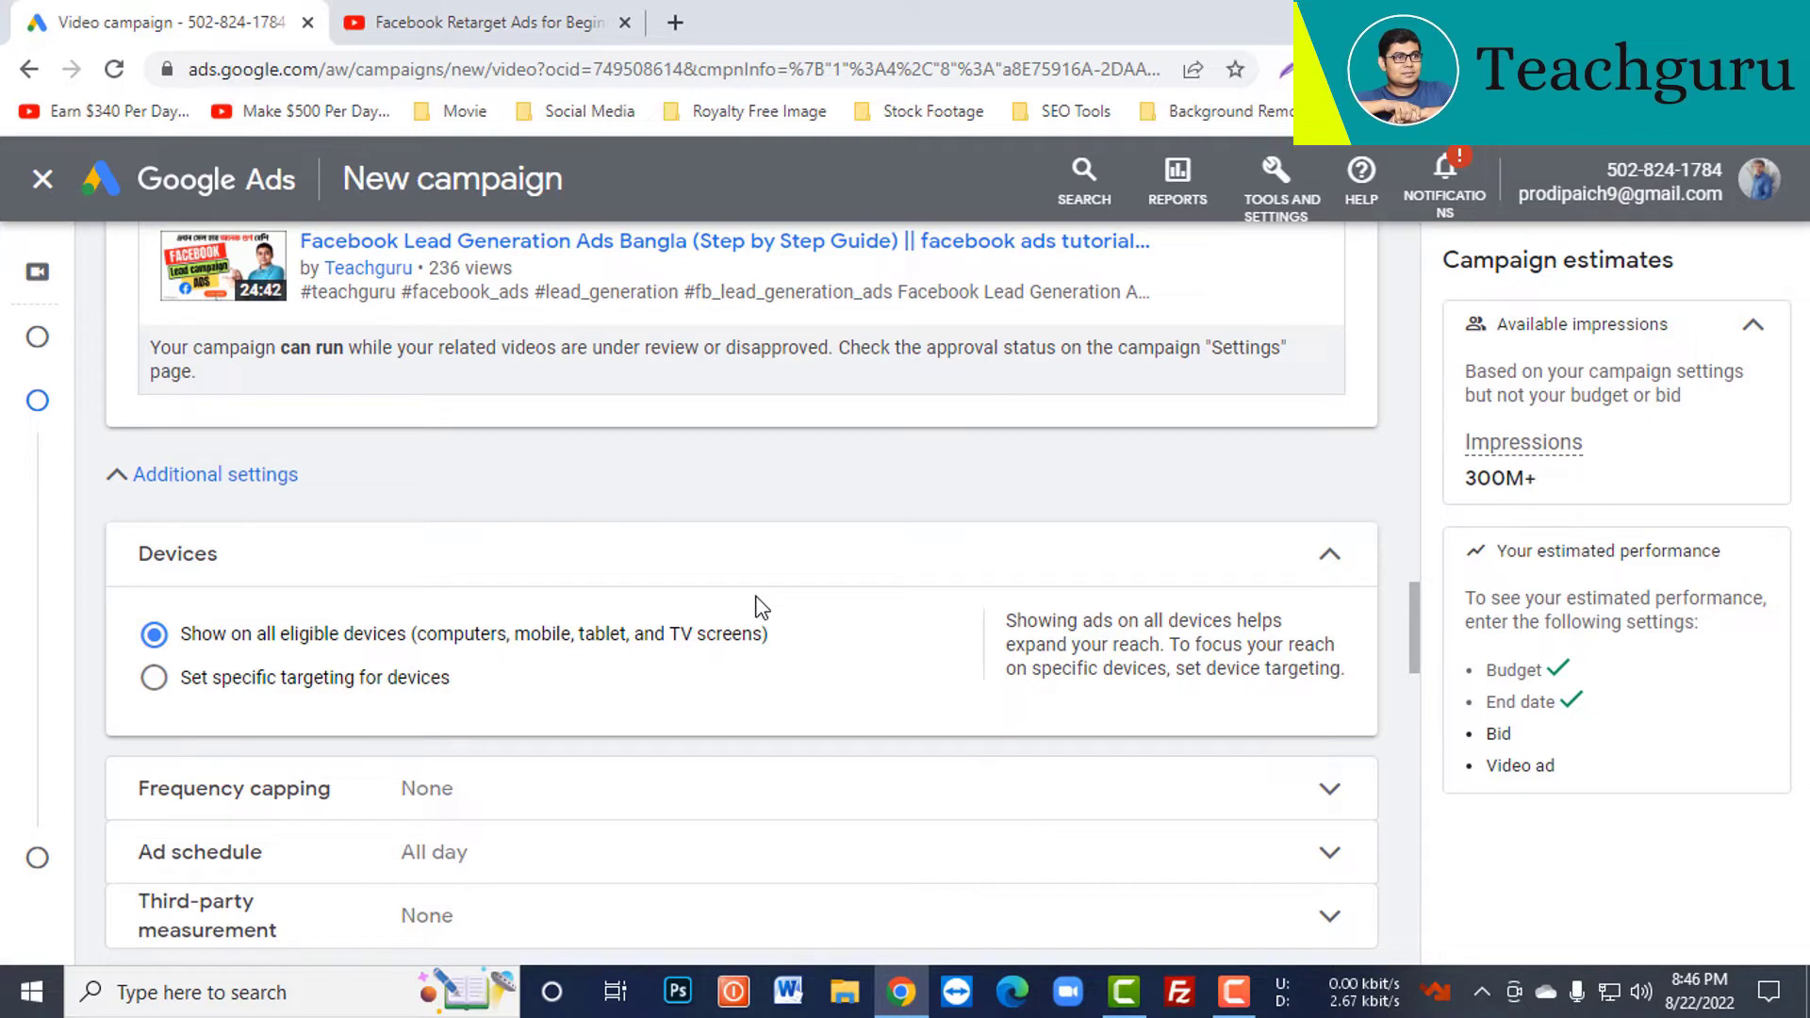
{"action": "scroll", "coordinate": [754, 604], "scroll_direction": "down", "scroll_amount": 3}
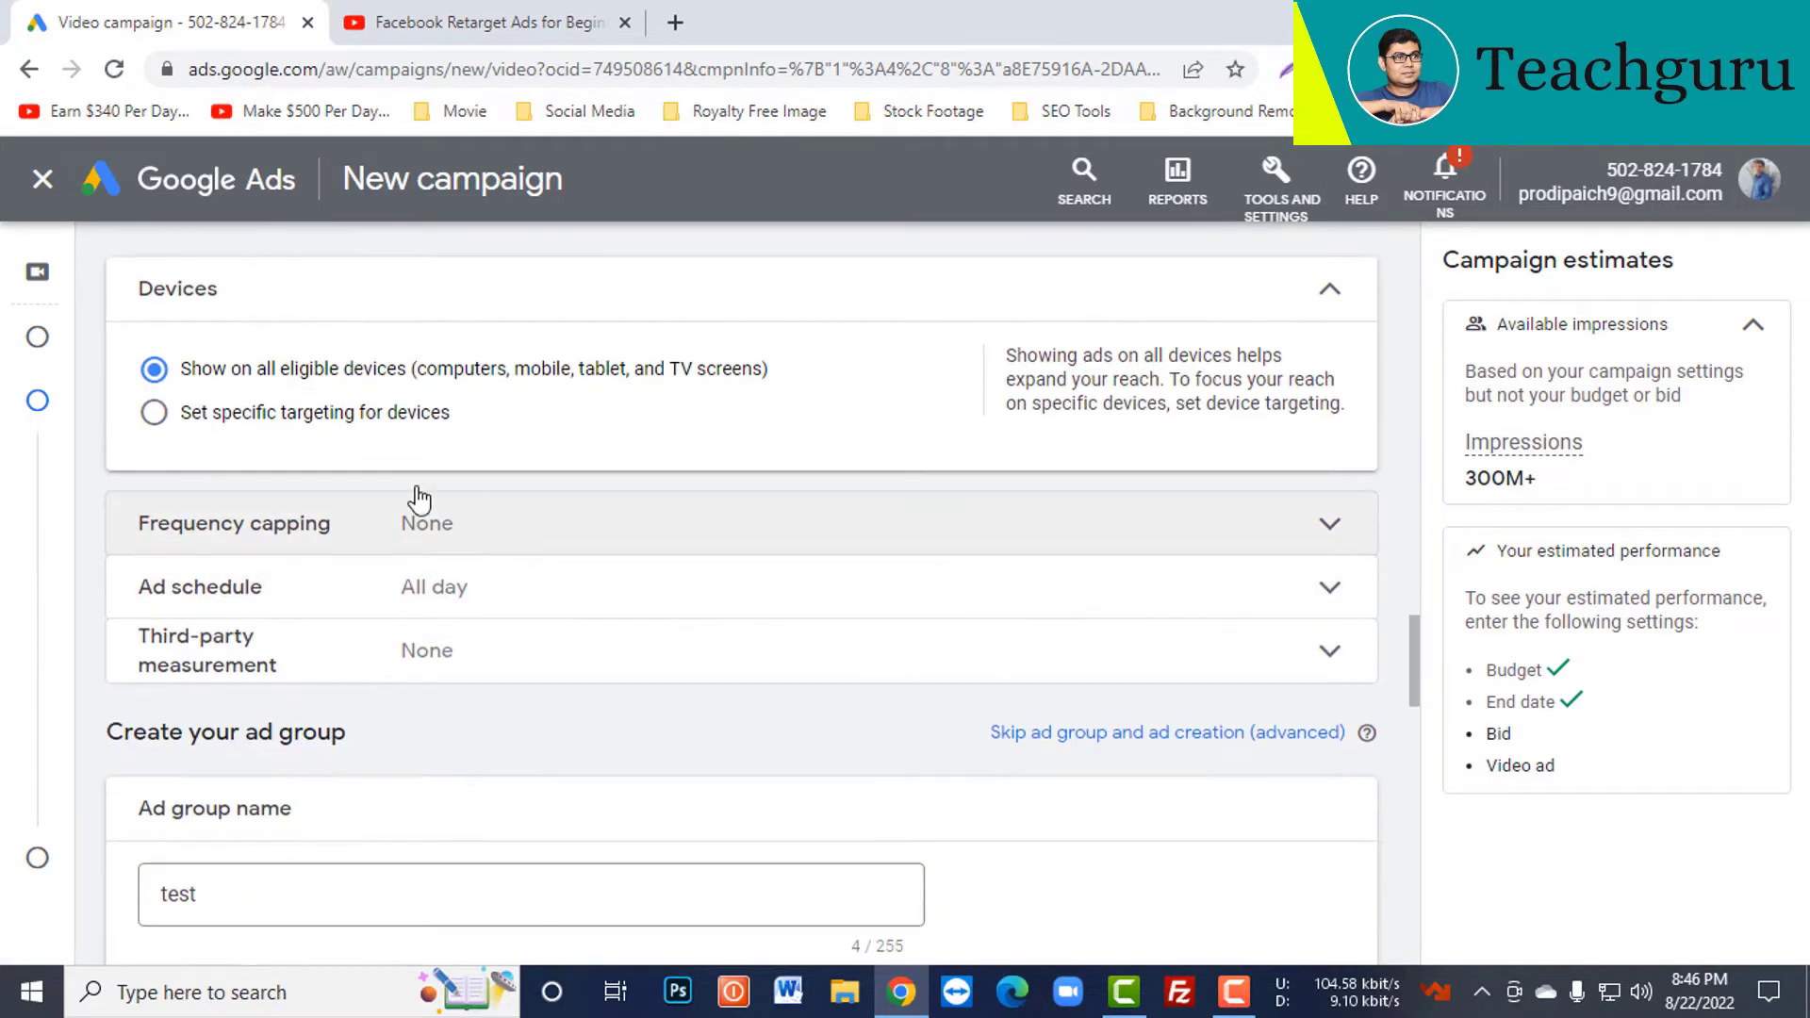
{"action": "left_click", "coordinate": [154, 413]}
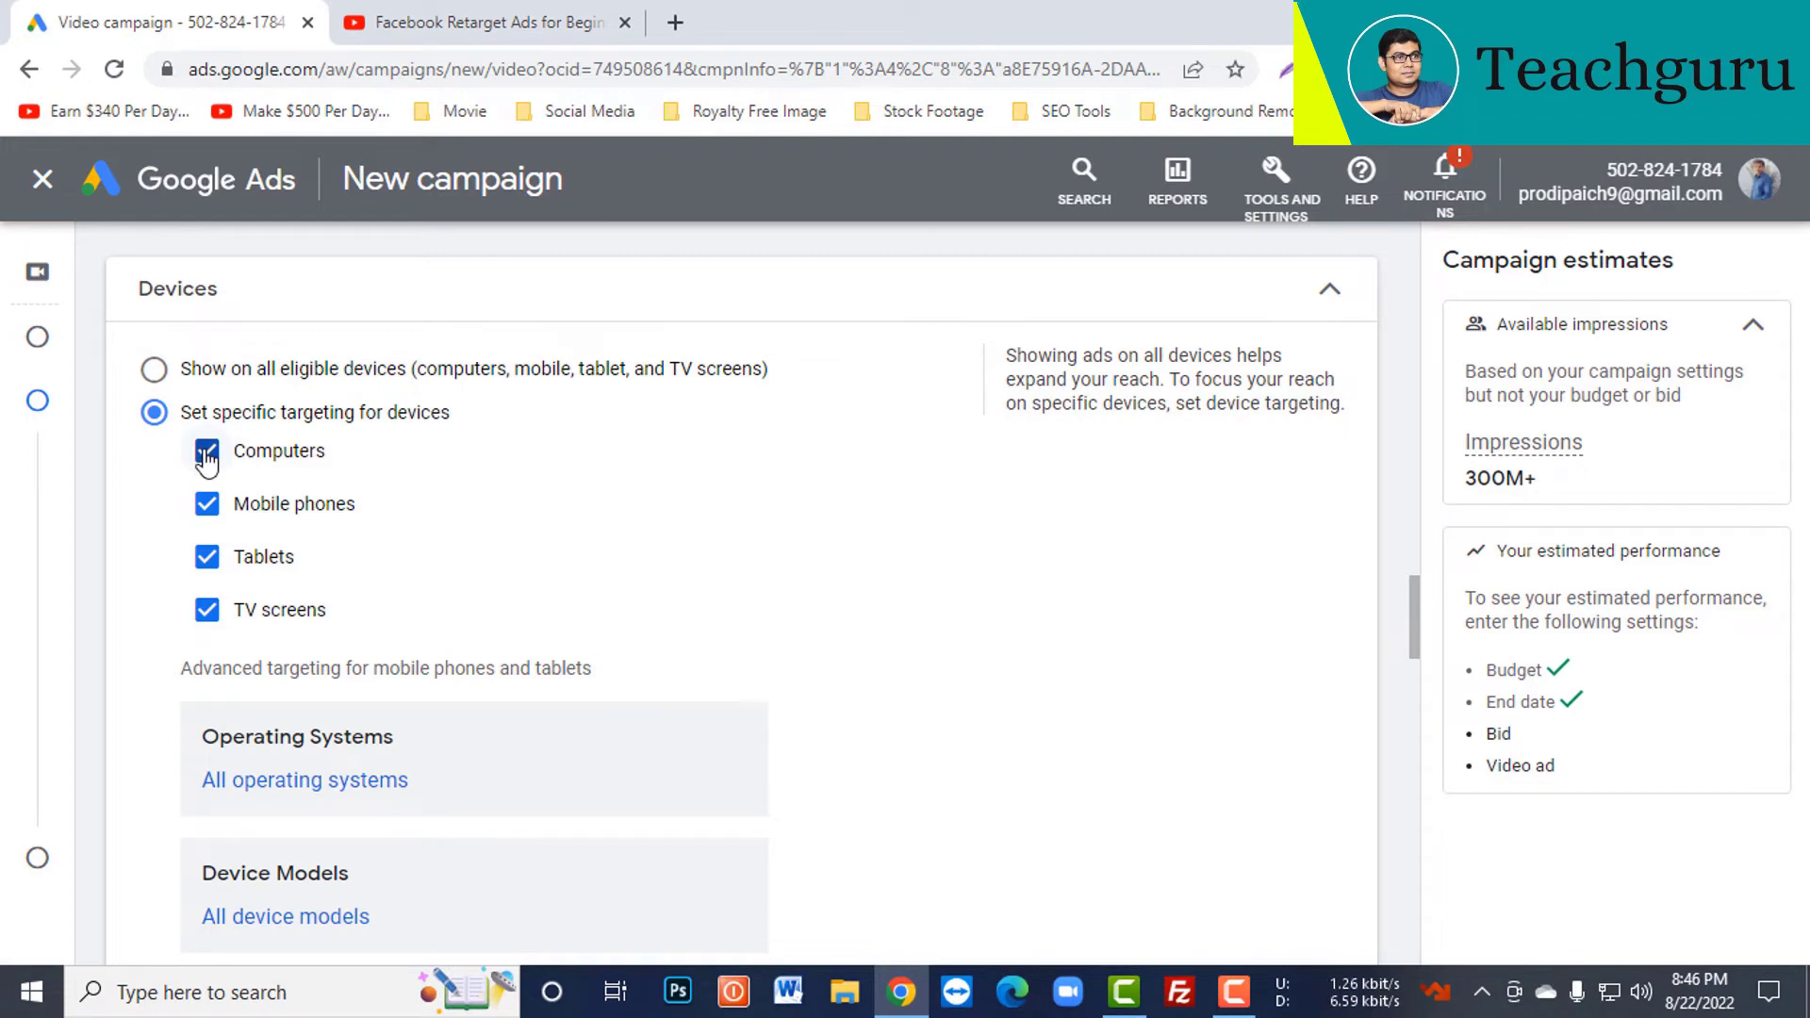
{"action": "left_click", "coordinate": [206, 564]}
{"action": "left_click", "coordinate": [206, 621]}
{"action": "left_click", "coordinate": [1325, 290]}
- Set the ad group's maximum CPV bid to $0.02
{"action": "scroll", "coordinate": [954, 578], "scroll_direction": "down", "scroll_amount": 7}
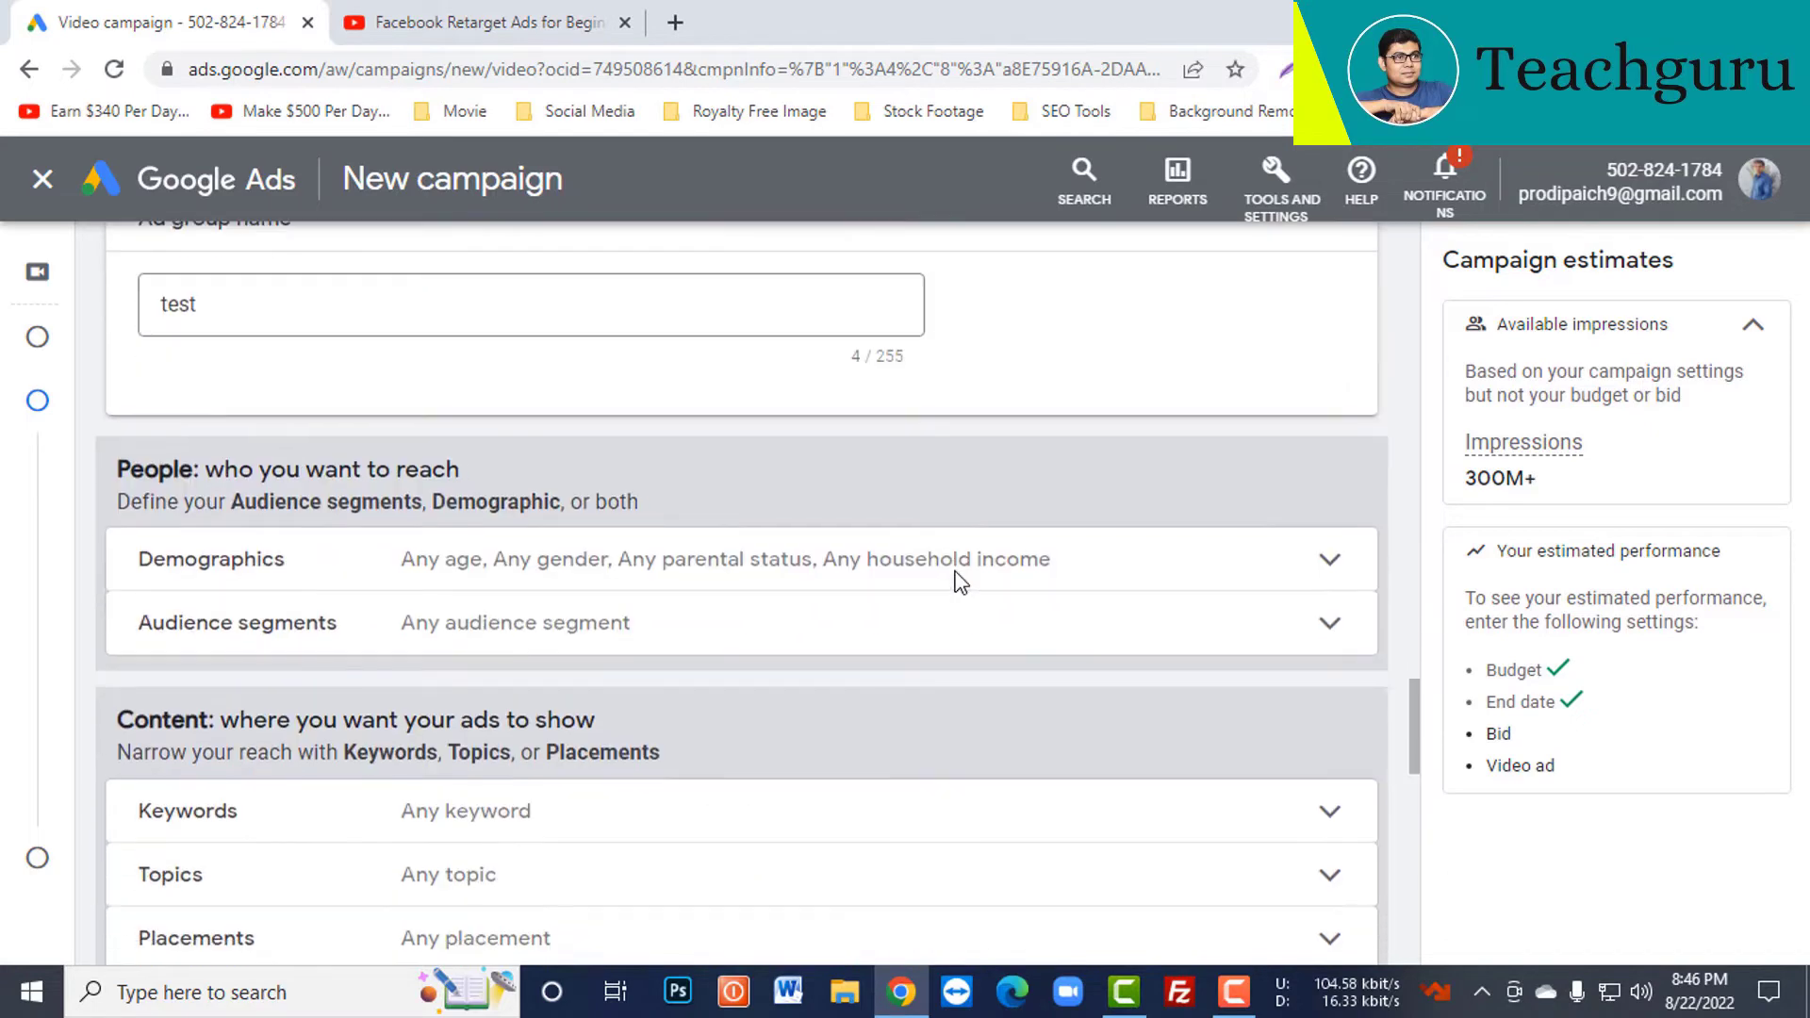
{"action": "scroll", "coordinate": [958, 584], "scroll_direction": "down", "scroll_amount": 3}
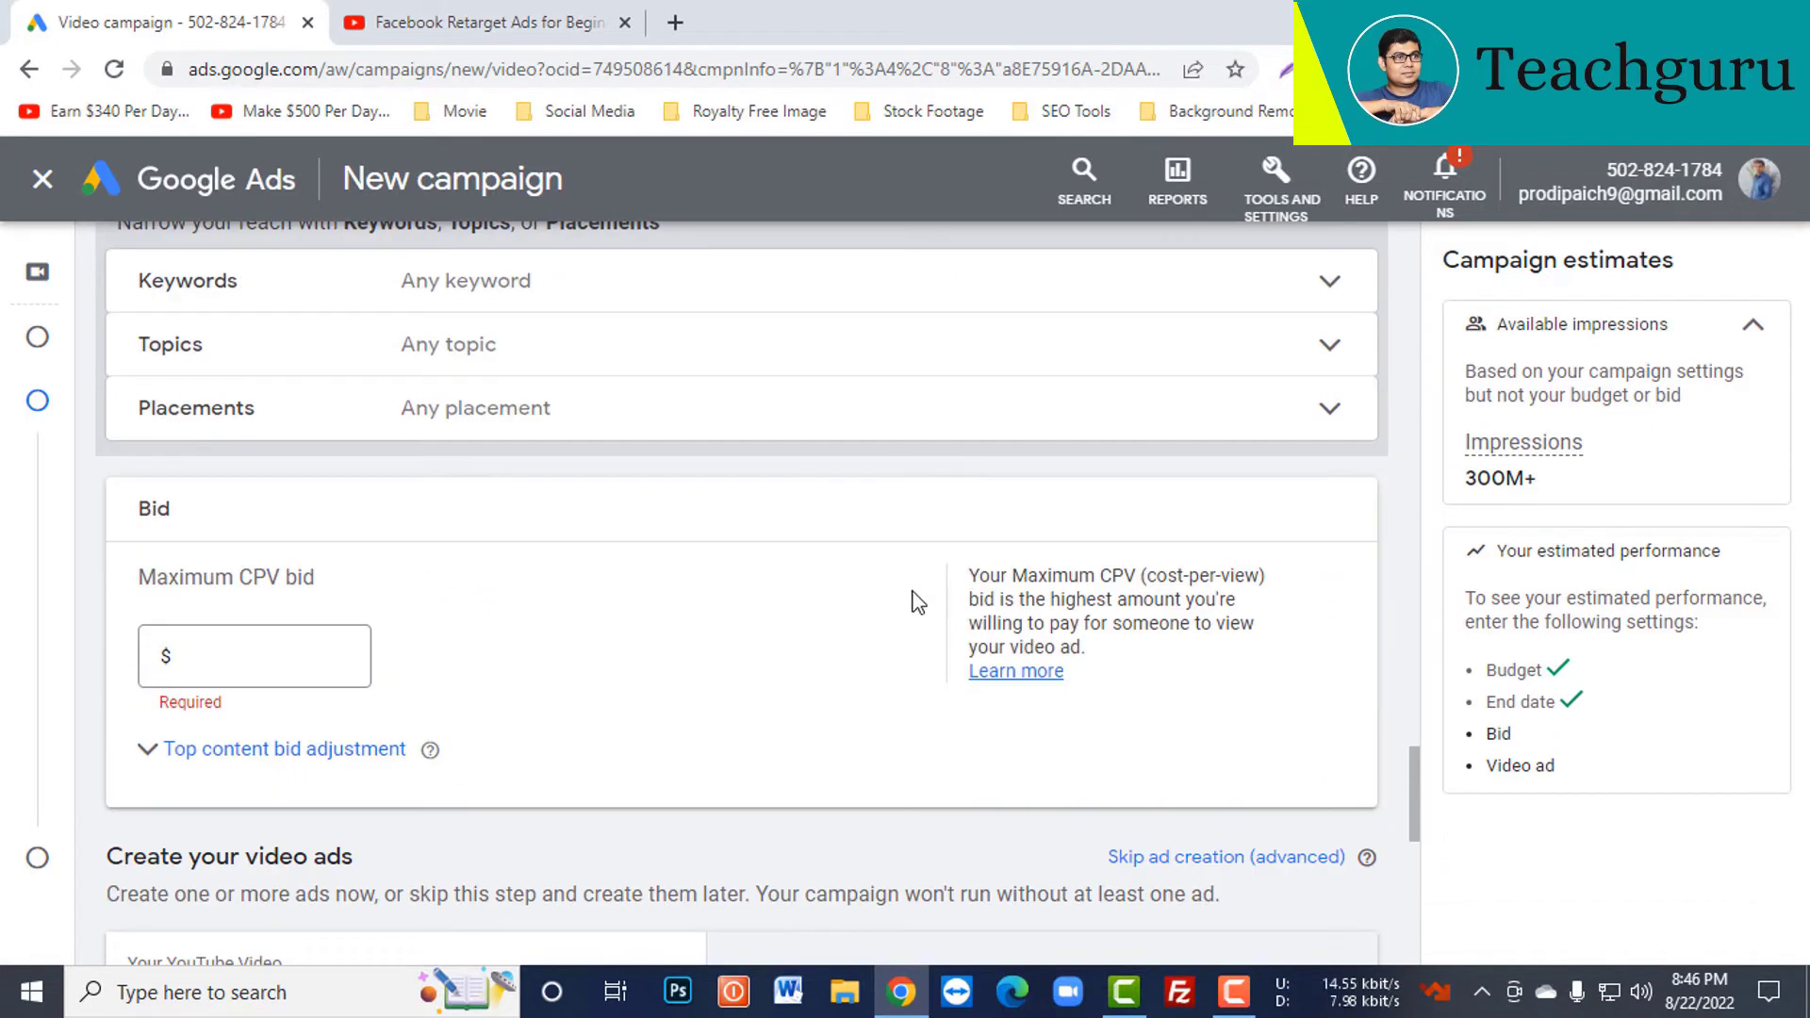
{"action": "left_click", "coordinate": [302, 651]}
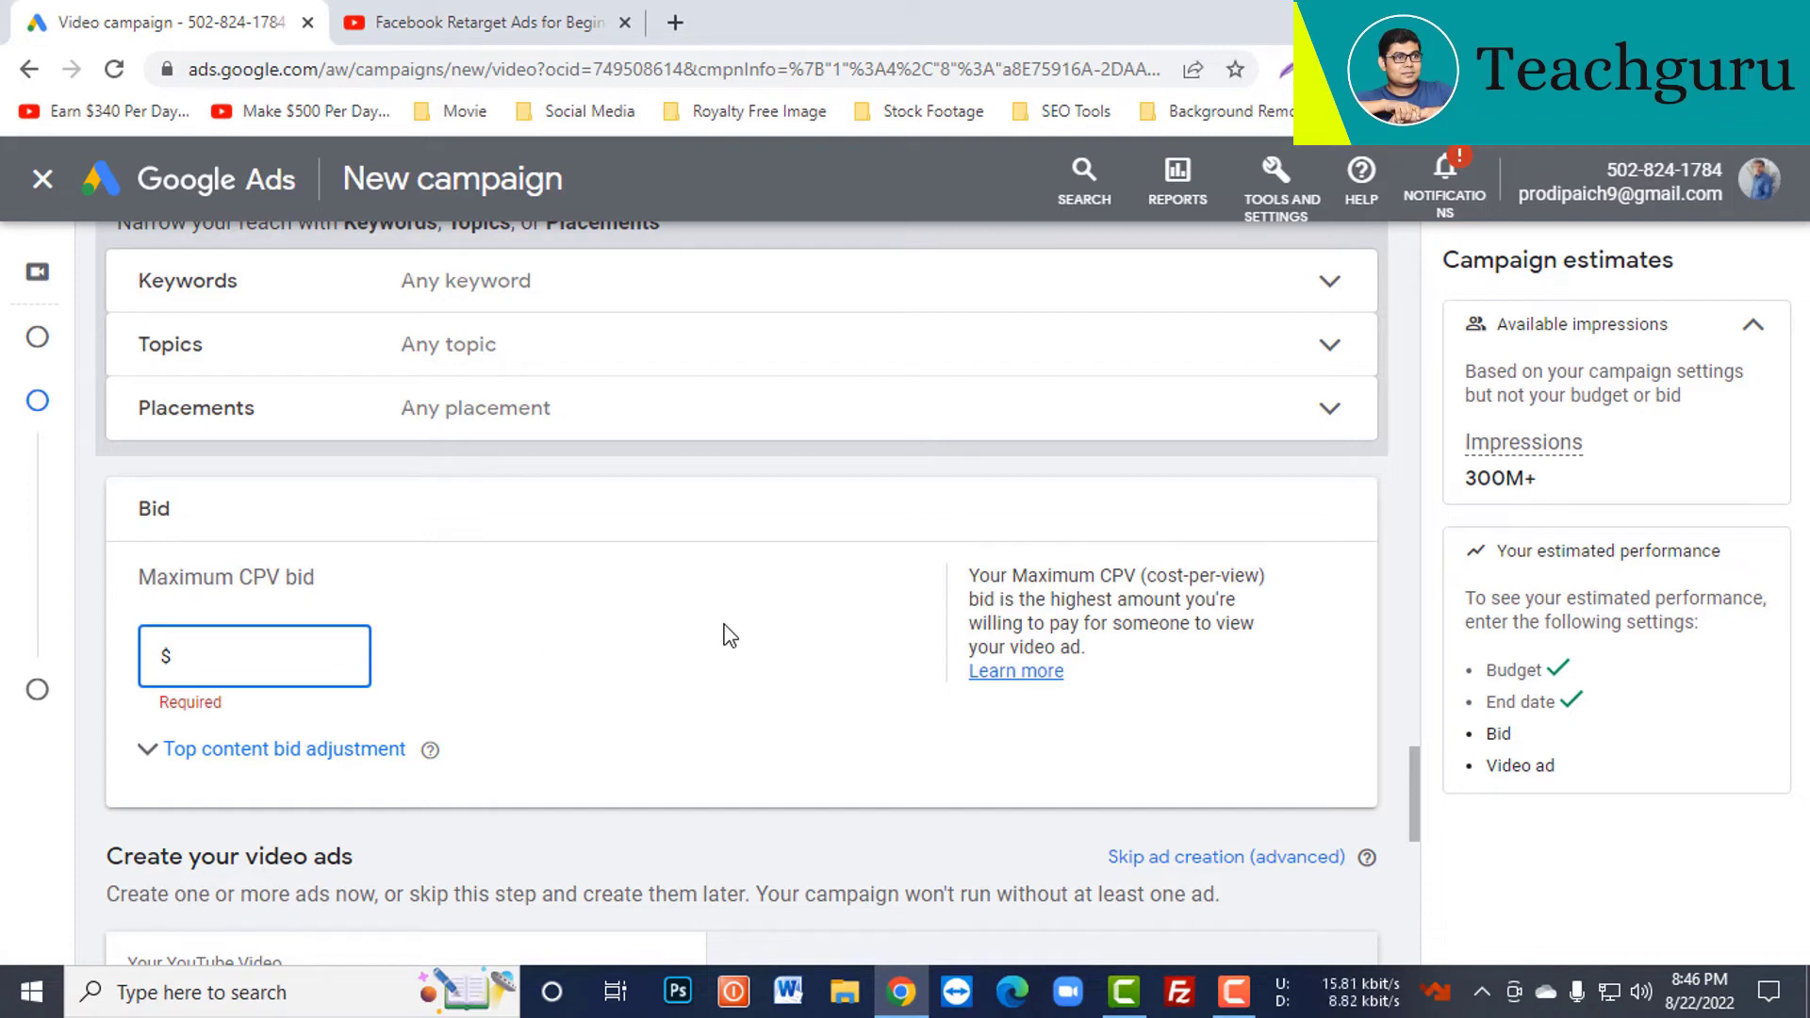
{"action": "type", "text": "0.00"}
{"action": "key", "text": "BackSpace"}
{"action": "type", "text": "2"}
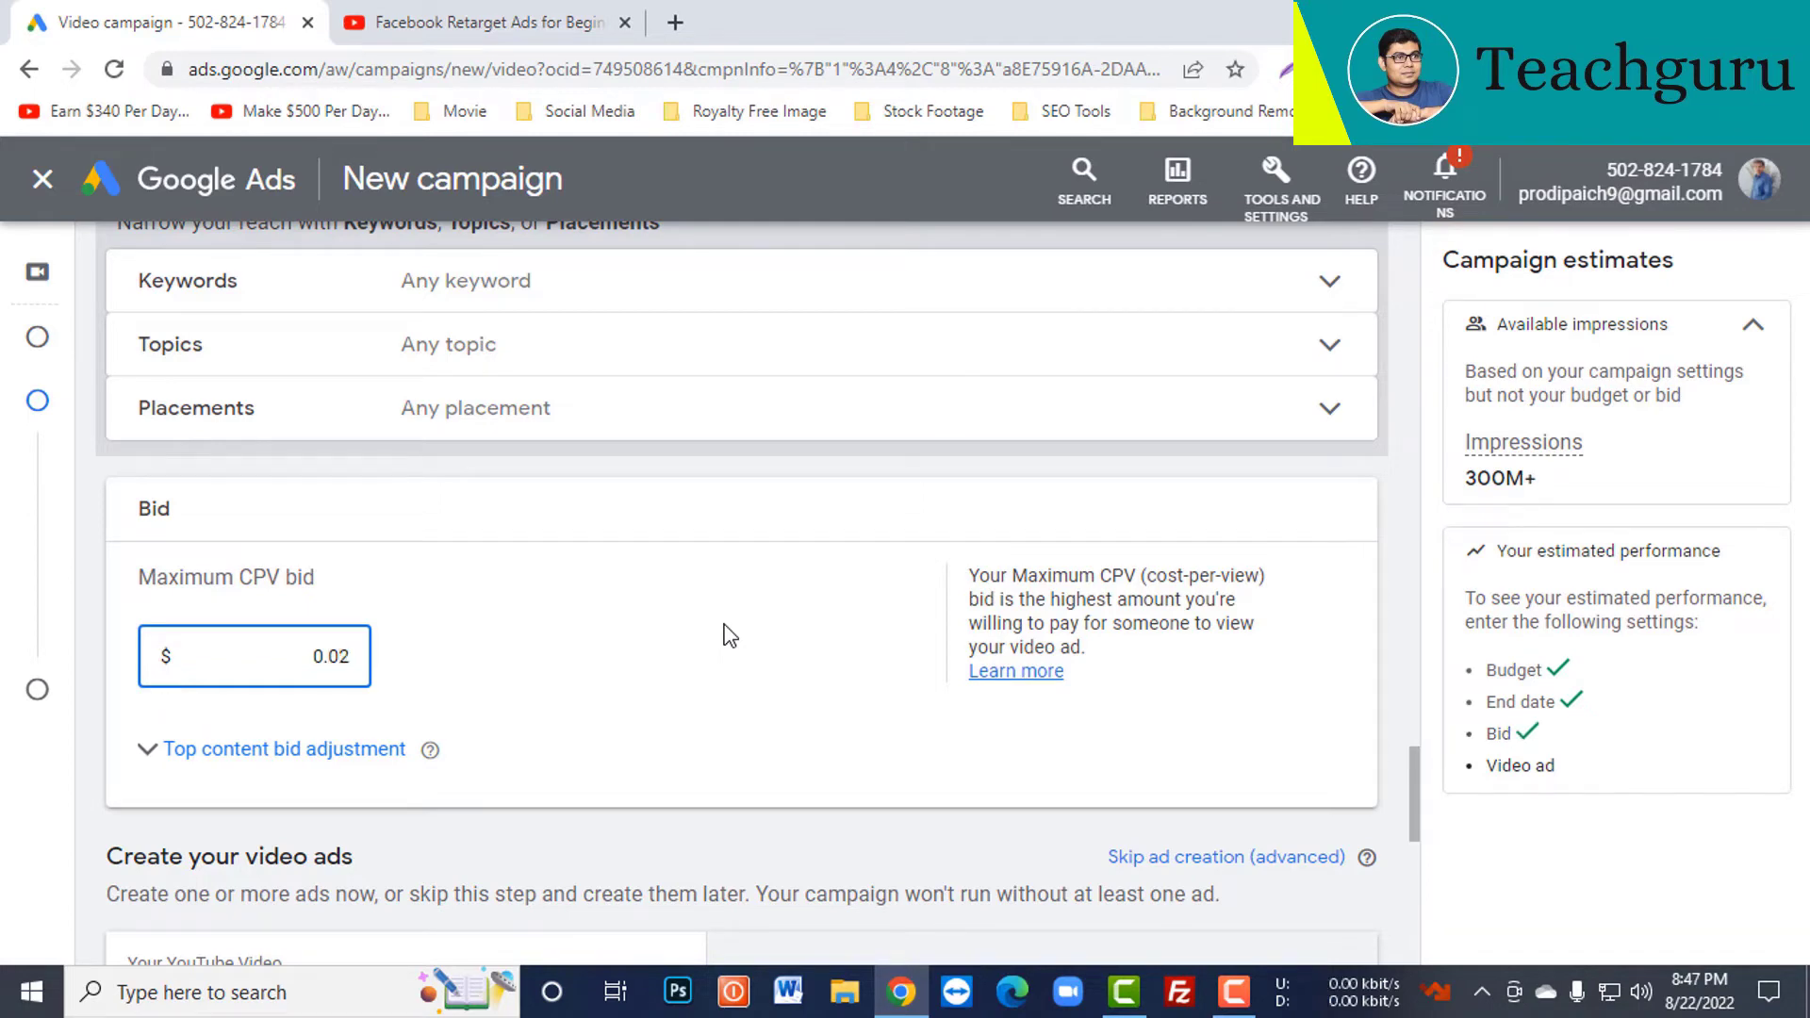
- Copy the share link of the YouTube video "Facebook Retarget Ads for Beginner" and paste it as the campaign's ad video
{"action": "scroll", "coordinate": [733, 573], "scroll_direction": "down", "scroll_amount": 3}
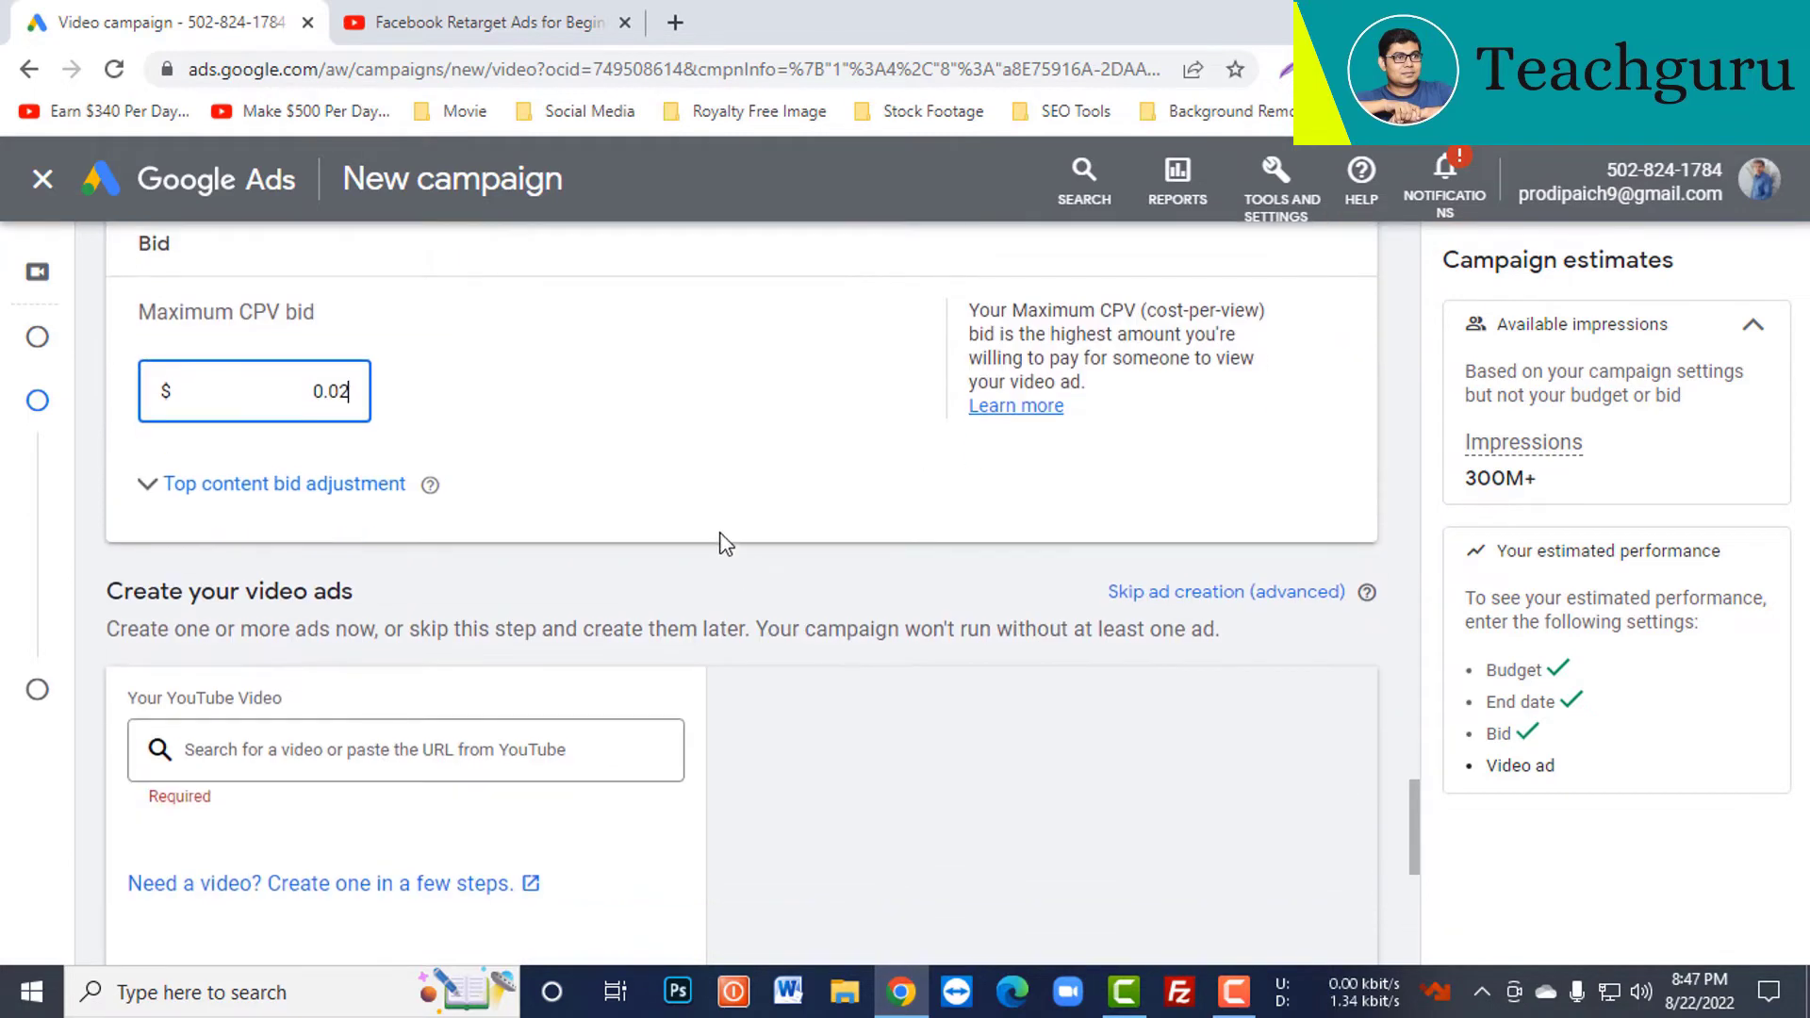
{"action": "scroll", "coordinate": [692, 563], "scroll_direction": "up", "scroll_amount": 2}
{"action": "scroll", "coordinate": [667, 632], "scroll_direction": "down", "scroll_amount": 2}
{"action": "scroll", "coordinate": [663, 618], "scroll_direction": "down", "scroll_amount": 2}
{"action": "left_click", "coordinate": [545, 637]}
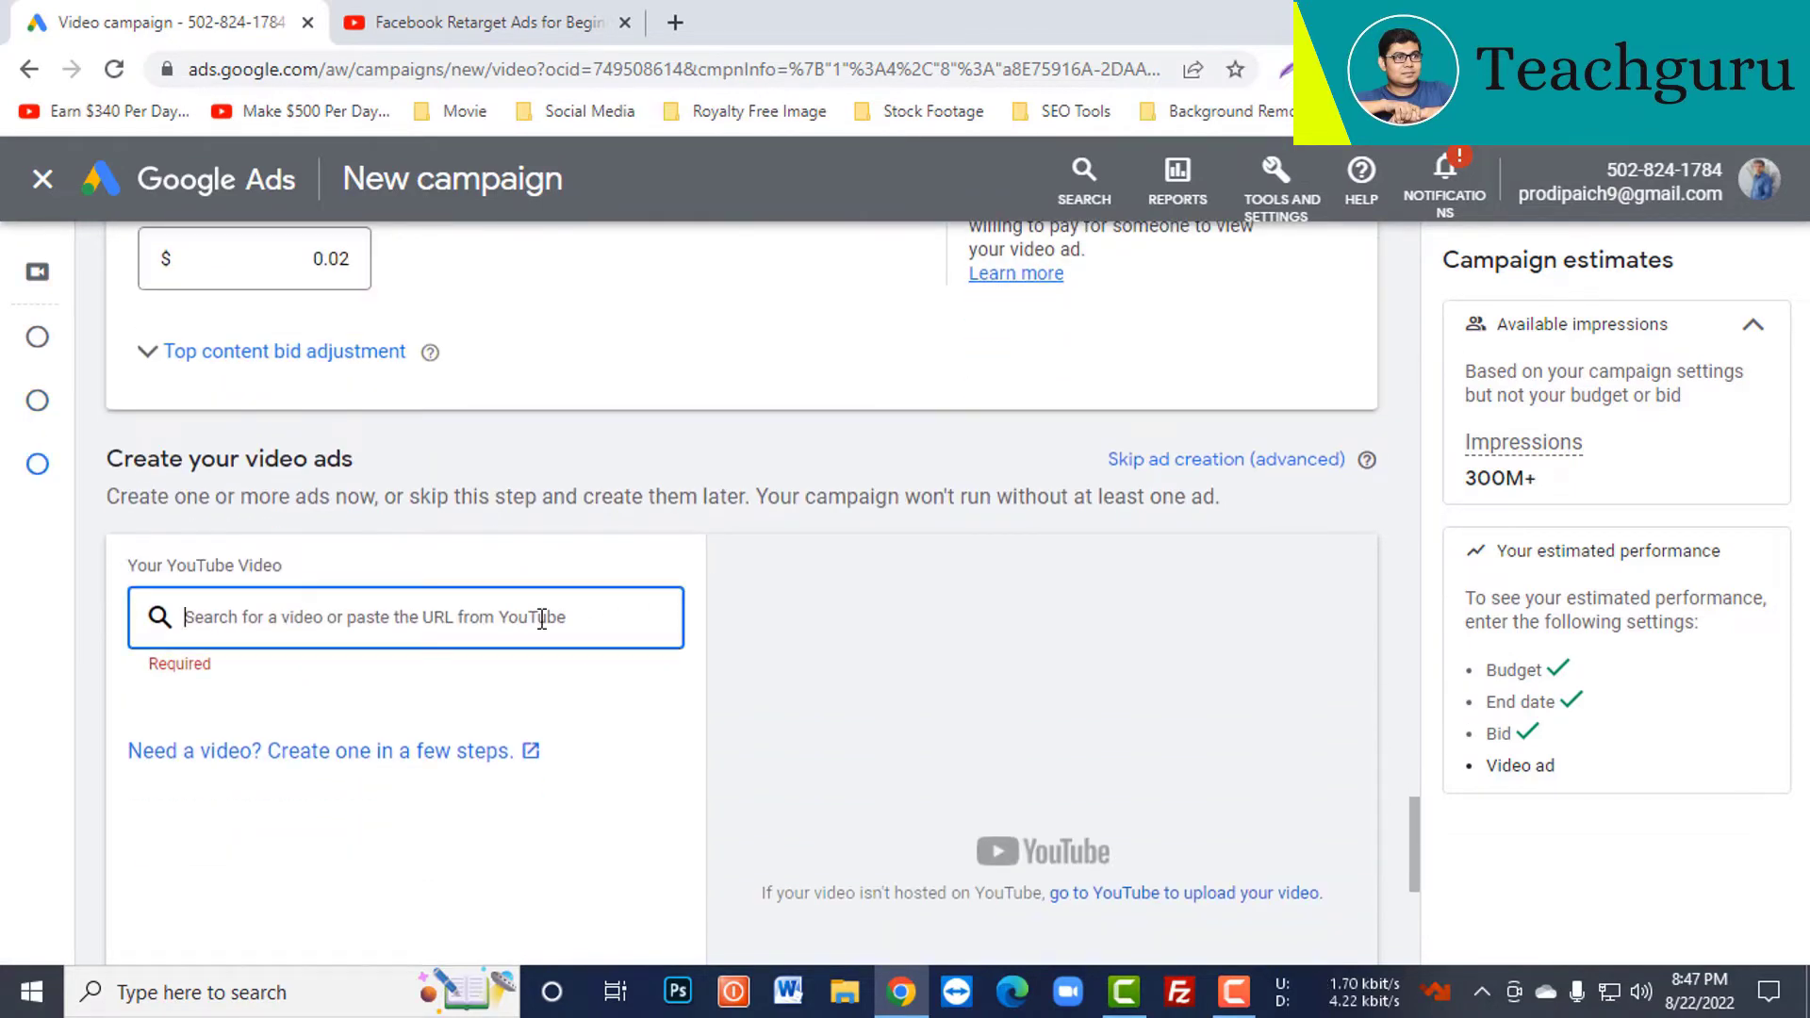
{"action": "left_click", "coordinate": [564, 24]}
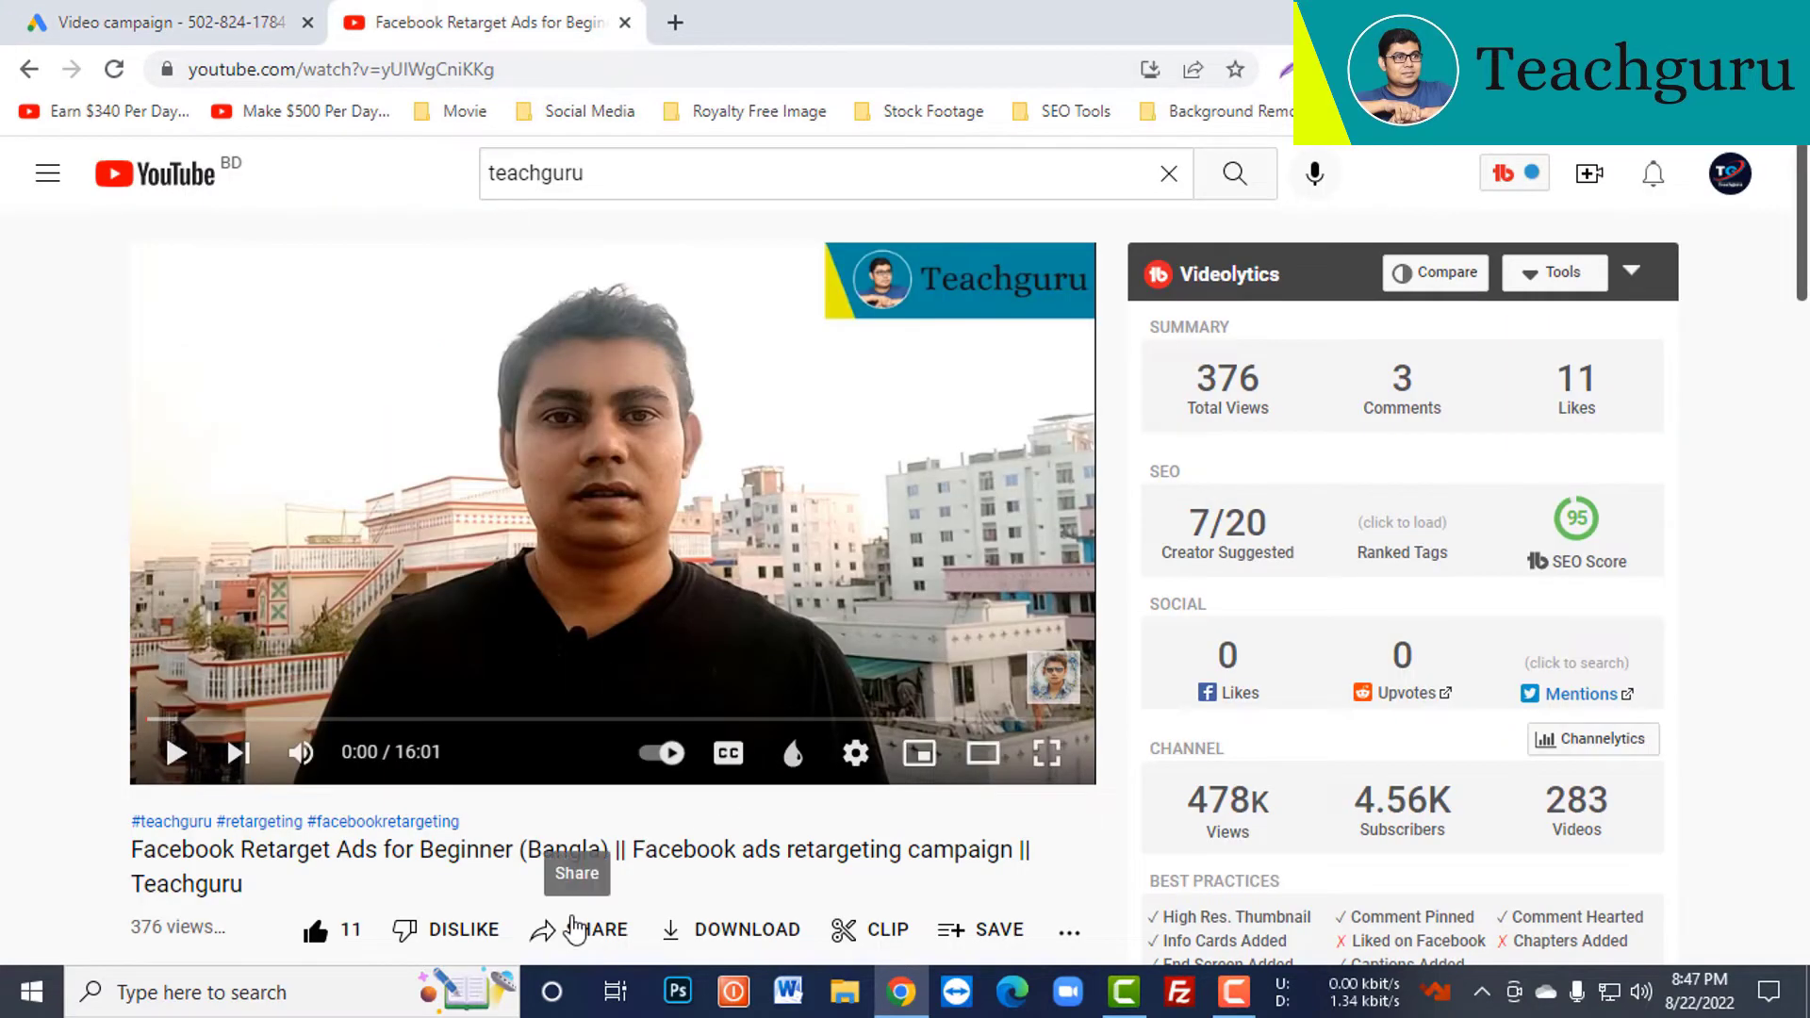
{"action": "left_click", "coordinate": [577, 929]}
{"action": "left_click", "coordinate": [1161, 702]}
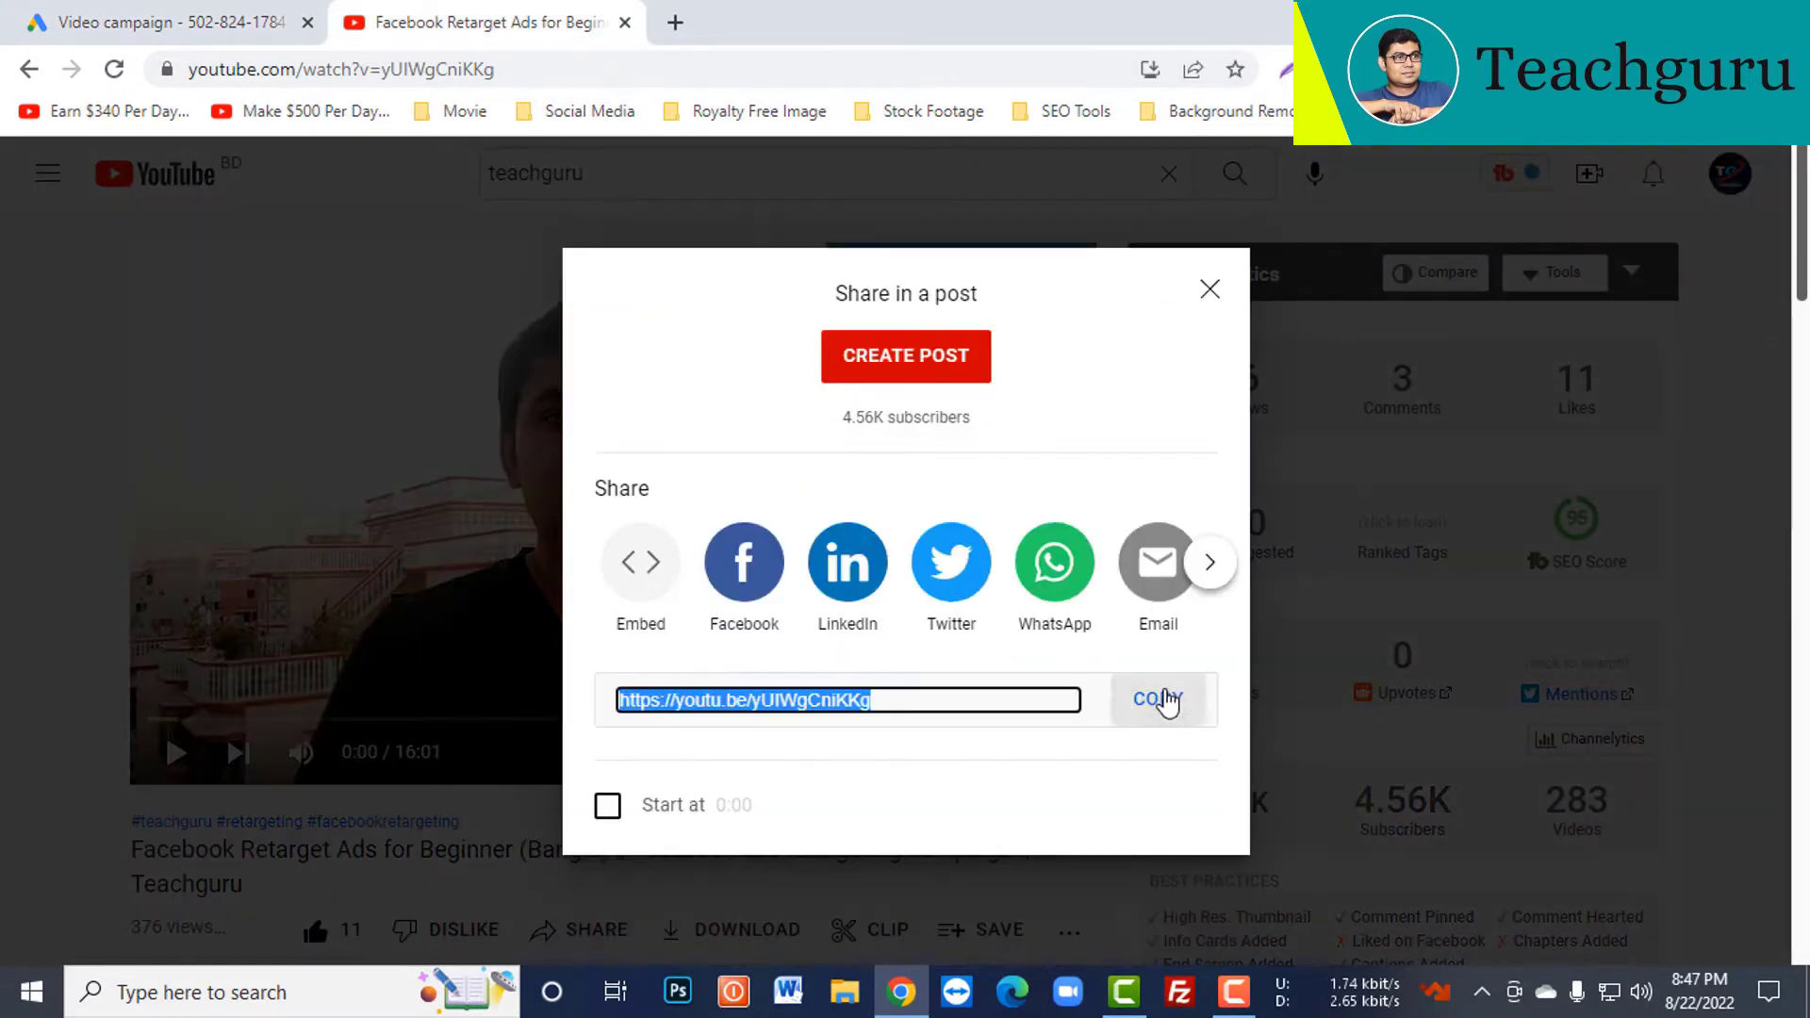
{"action": "left_click", "coordinate": [245, 24]}
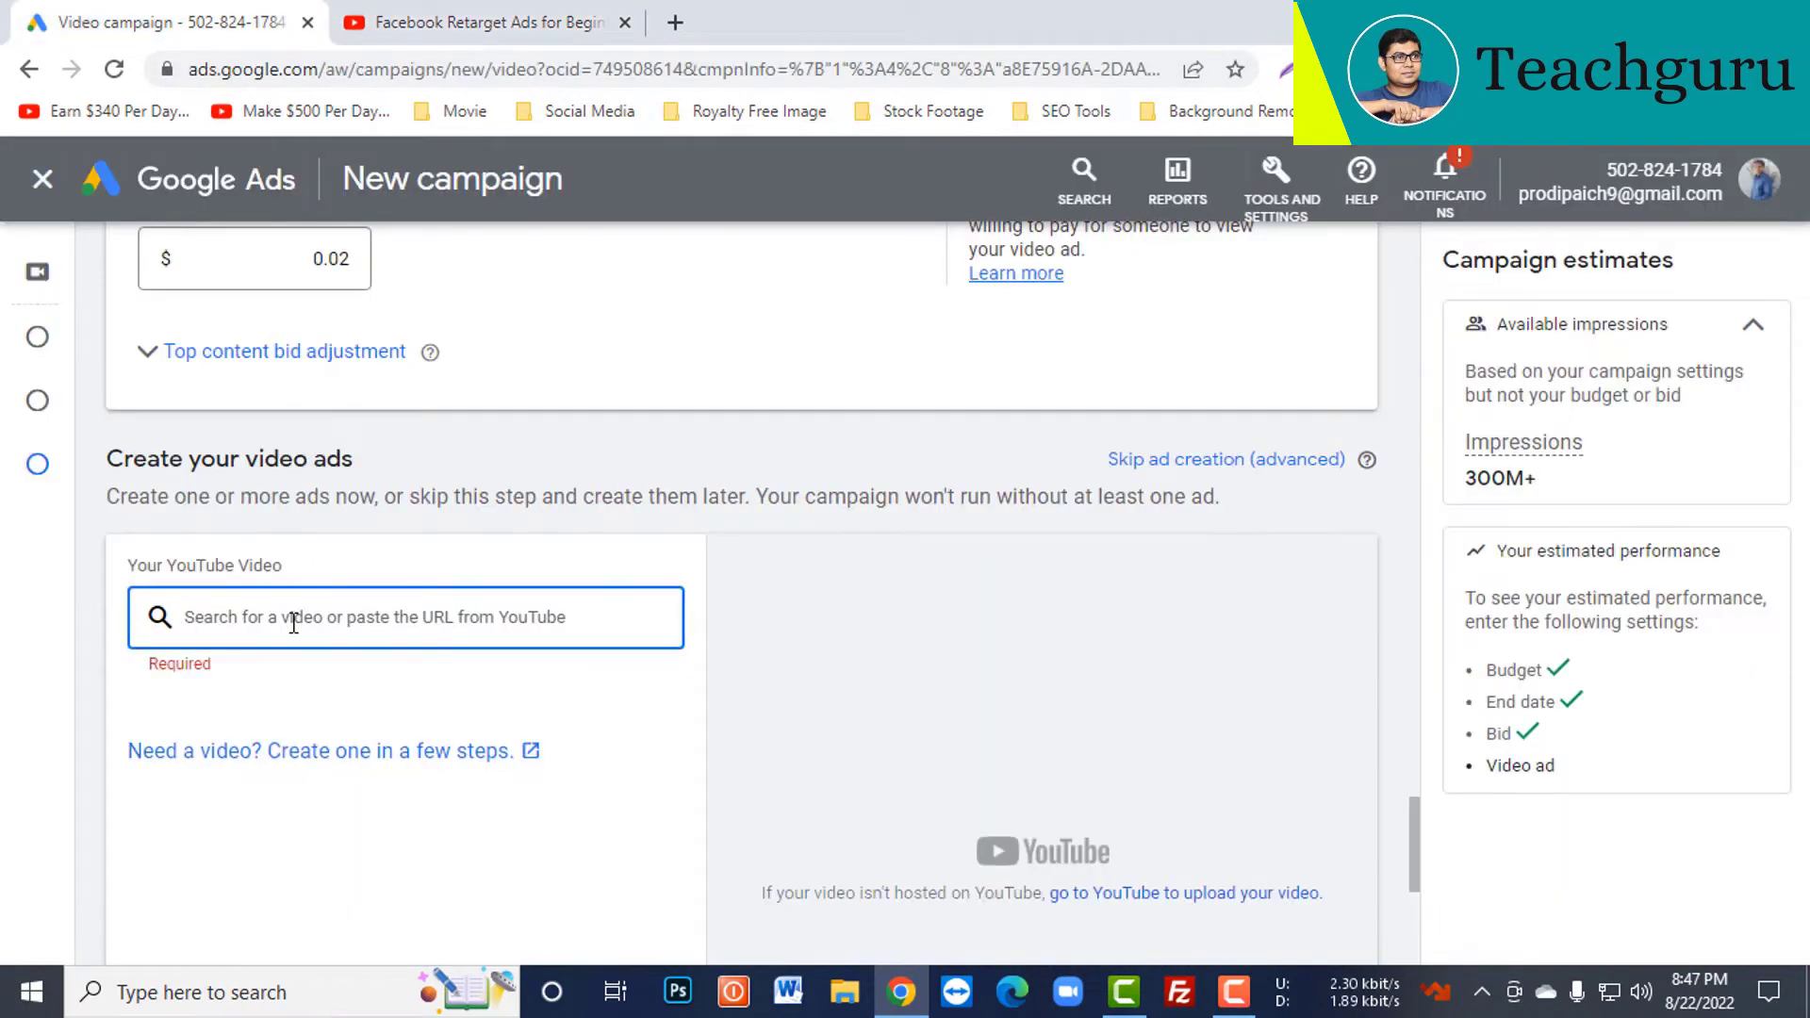
{"action": "key", "text": "ctrl+v"}
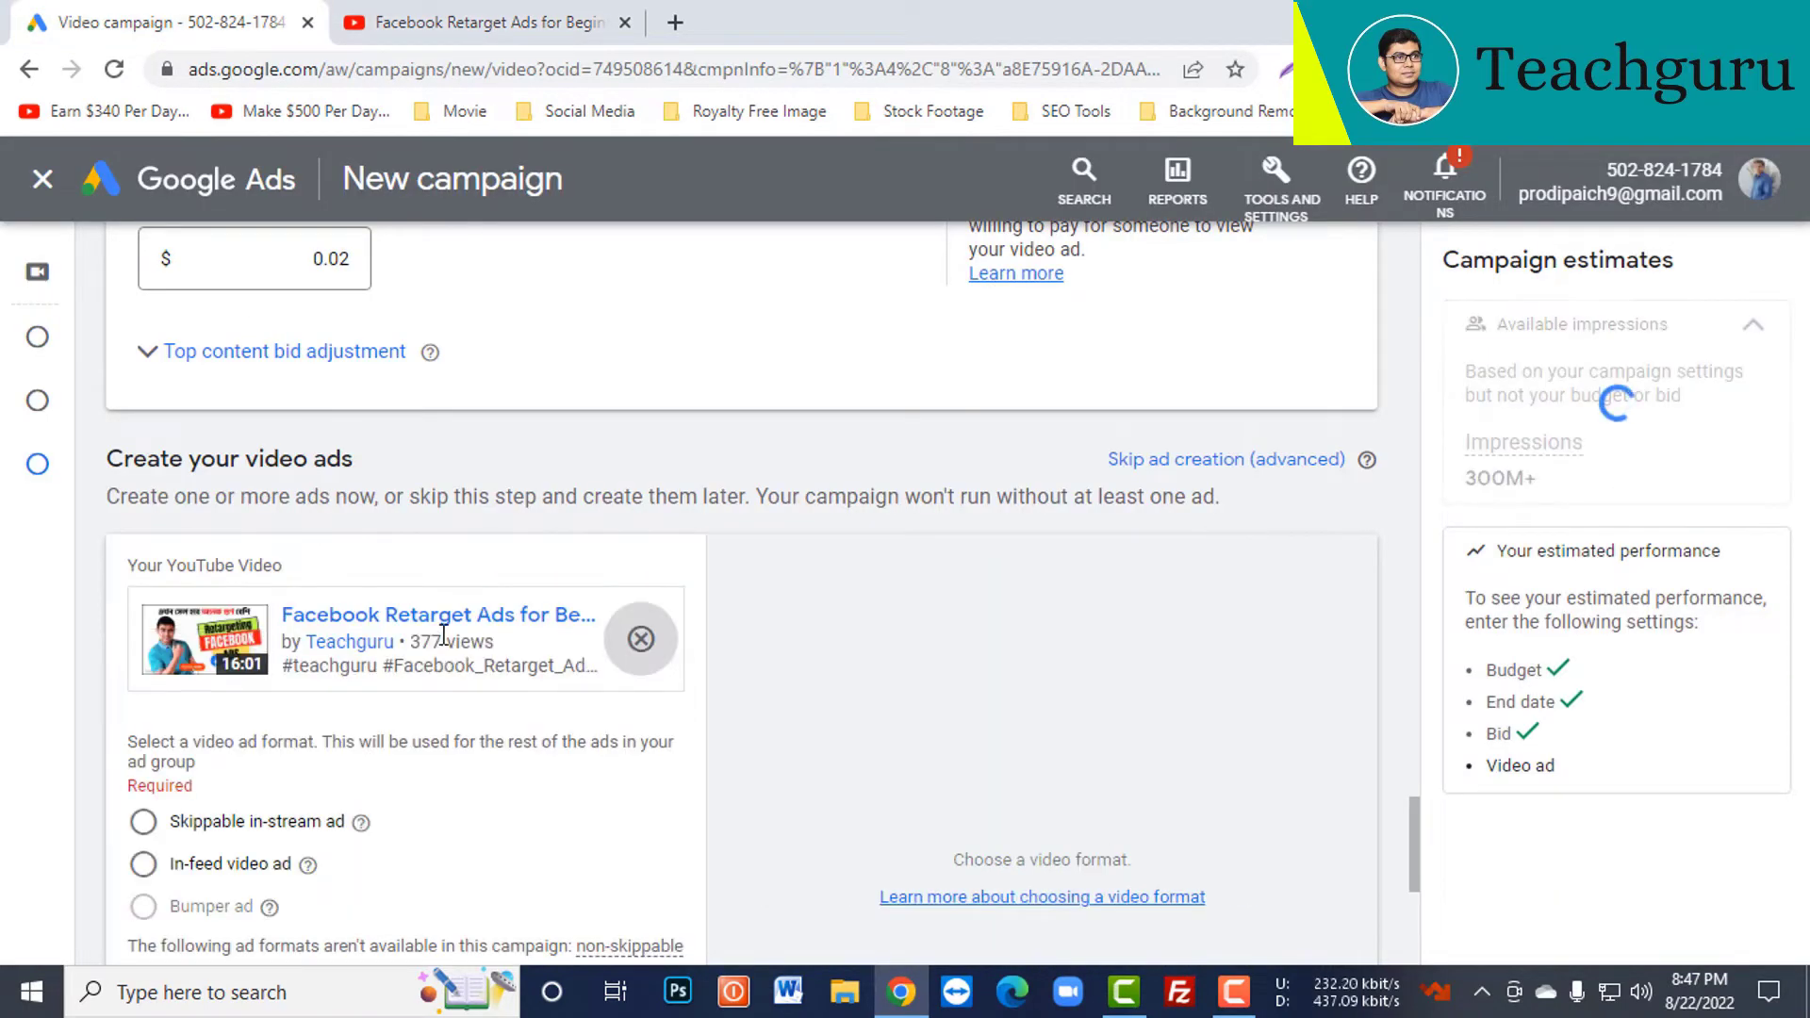
- Choose the in-feed video ad format and enter "Retarget Facebook Ads" as the headline
{"action": "scroll", "coordinate": [481, 622], "scroll_direction": "down", "scroll_amount": 1}
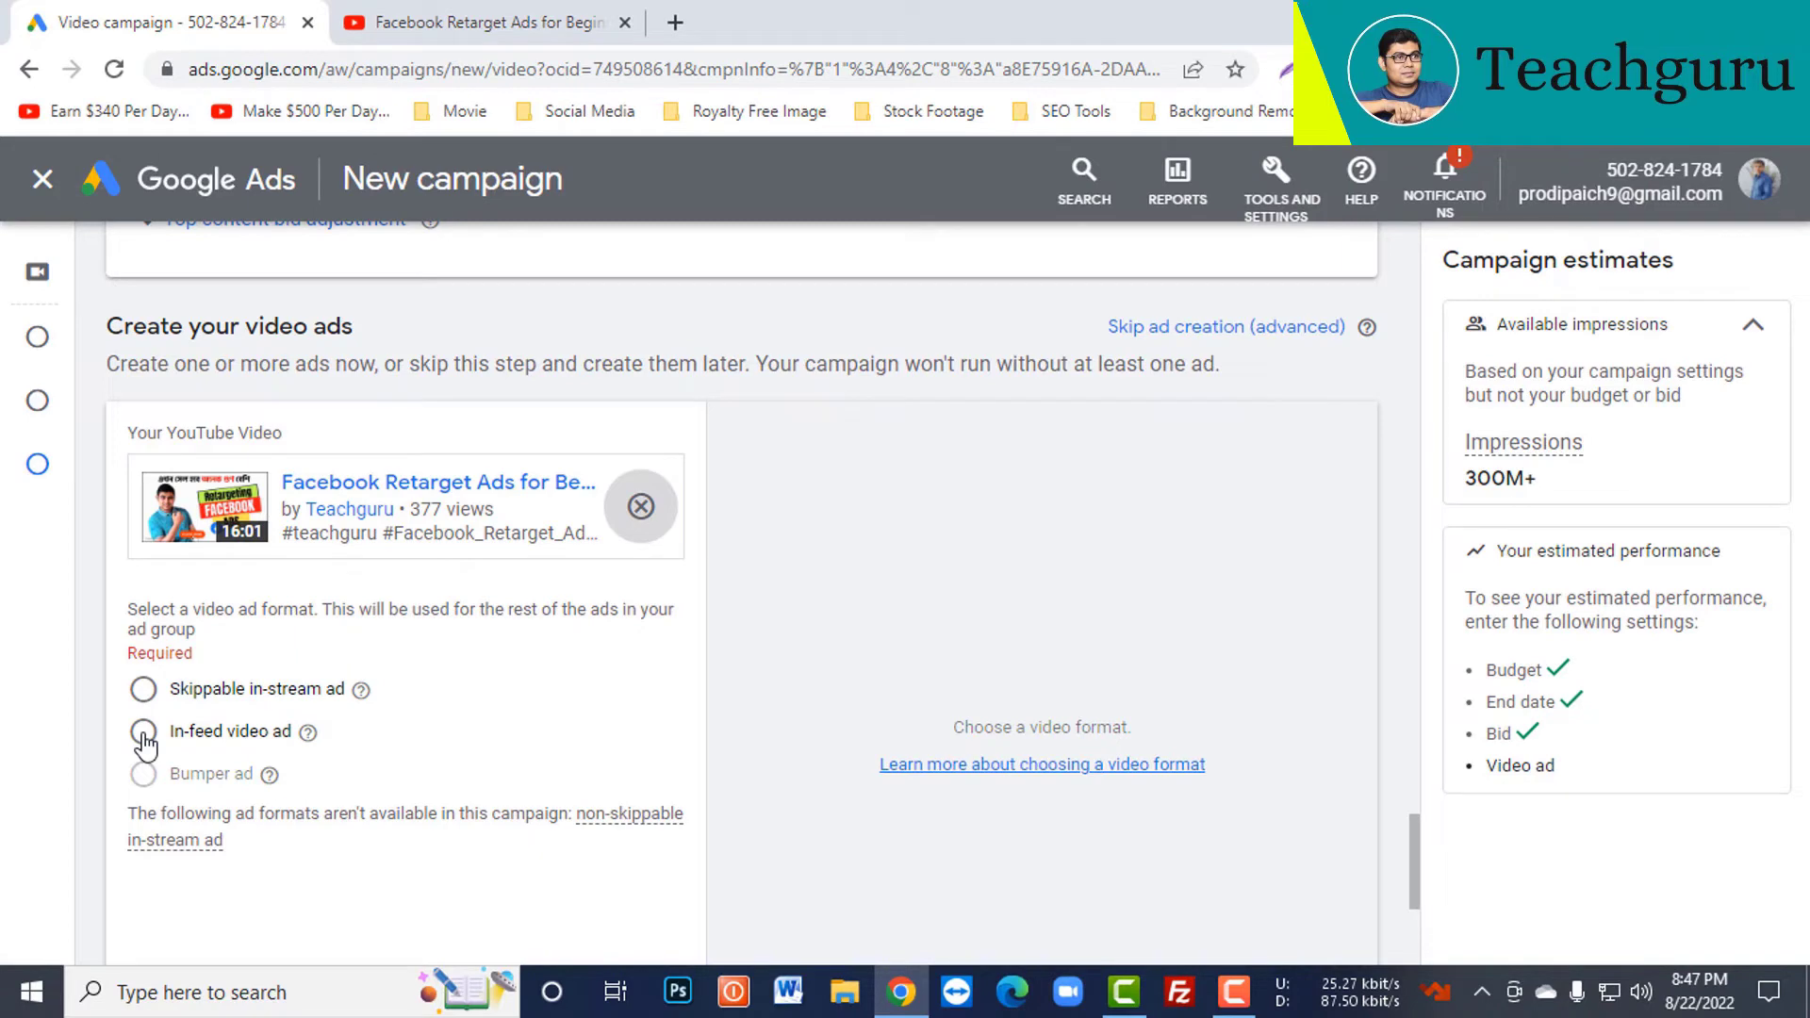
{"action": "left_click", "coordinate": [143, 733]}
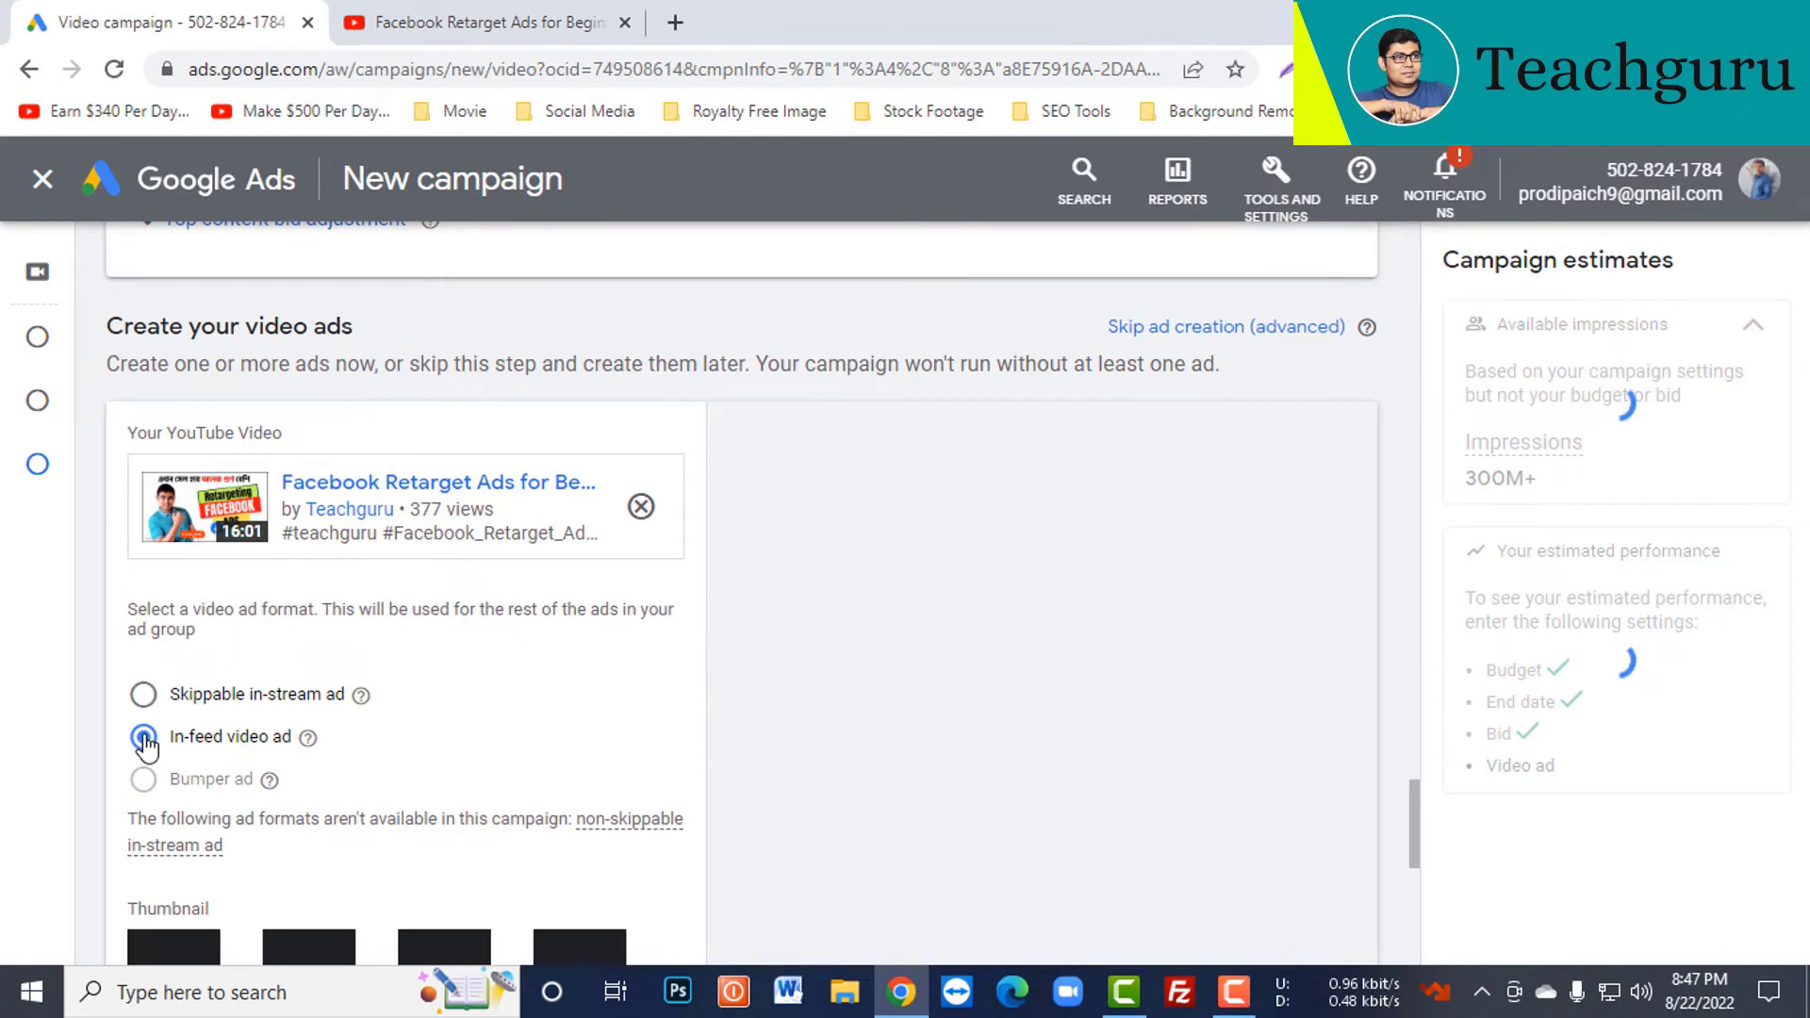
{"action": "scroll", "coordinate": [355, 692], "scroll_direction": "down", "scroll_amount": 4}
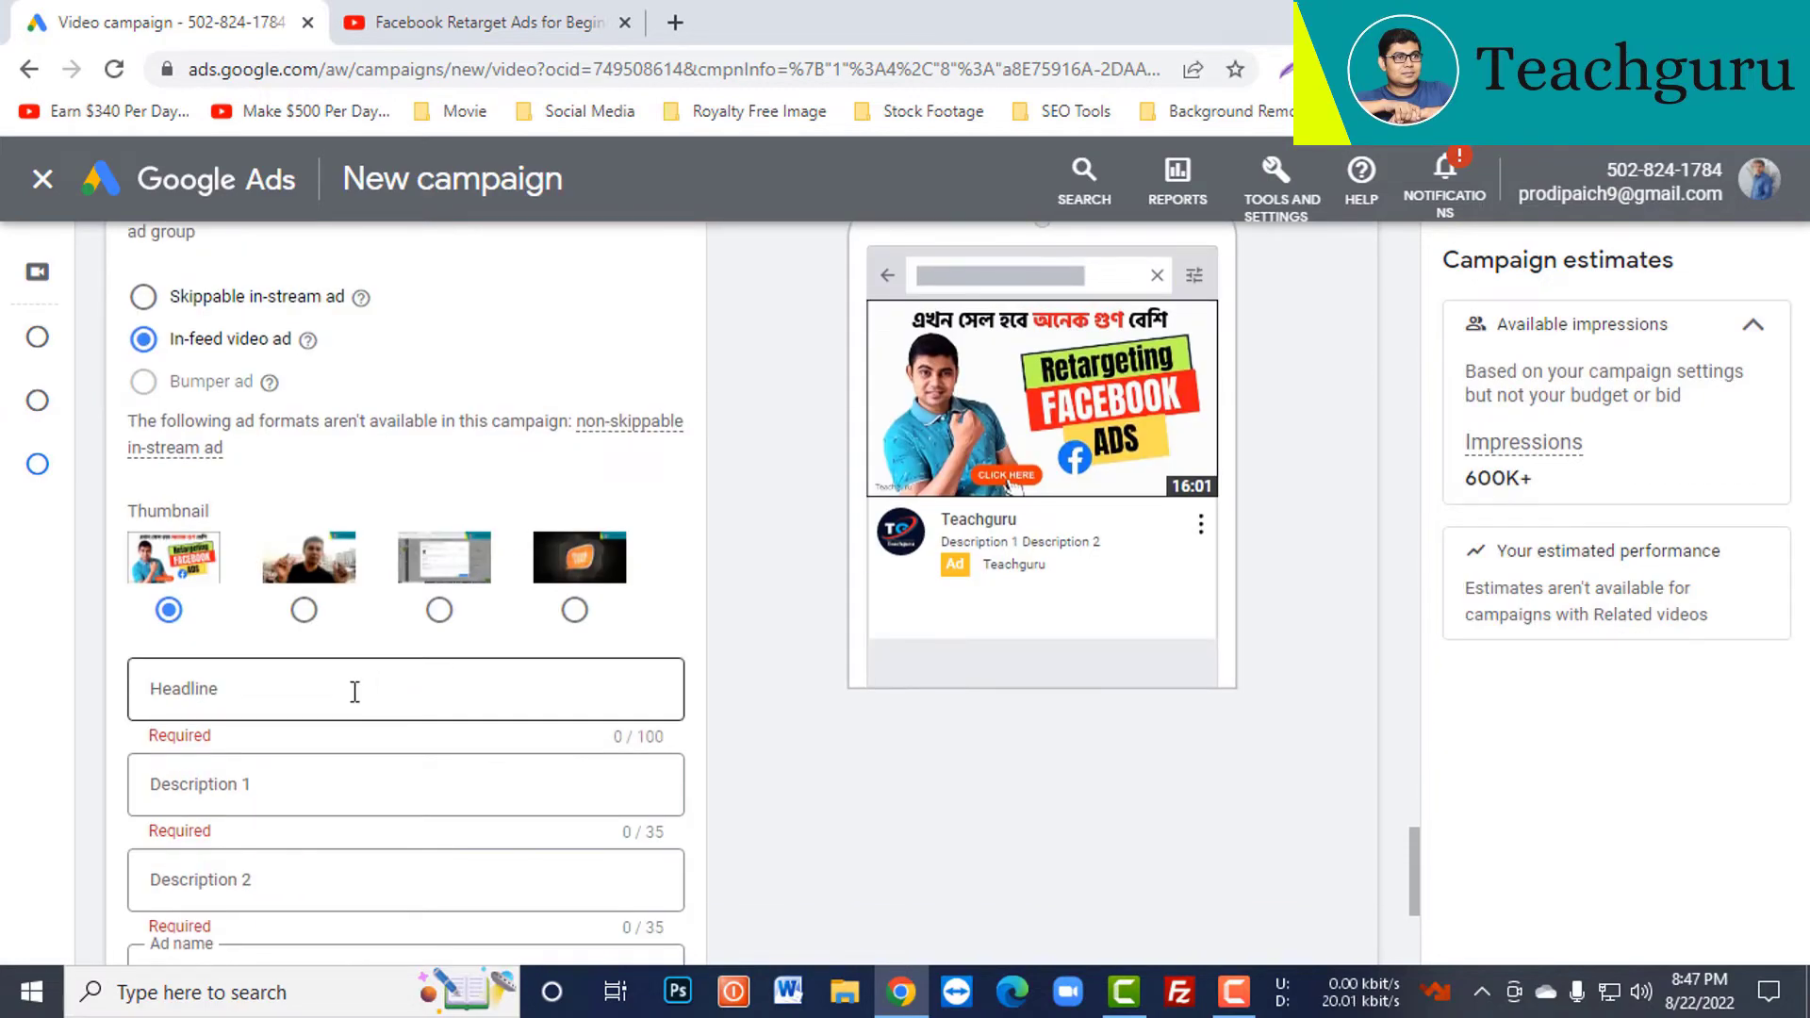
{"action": "left_click", "coordinate": [355, 692]}
{"action": "type", "text": "Retarget Facebook Ads"}
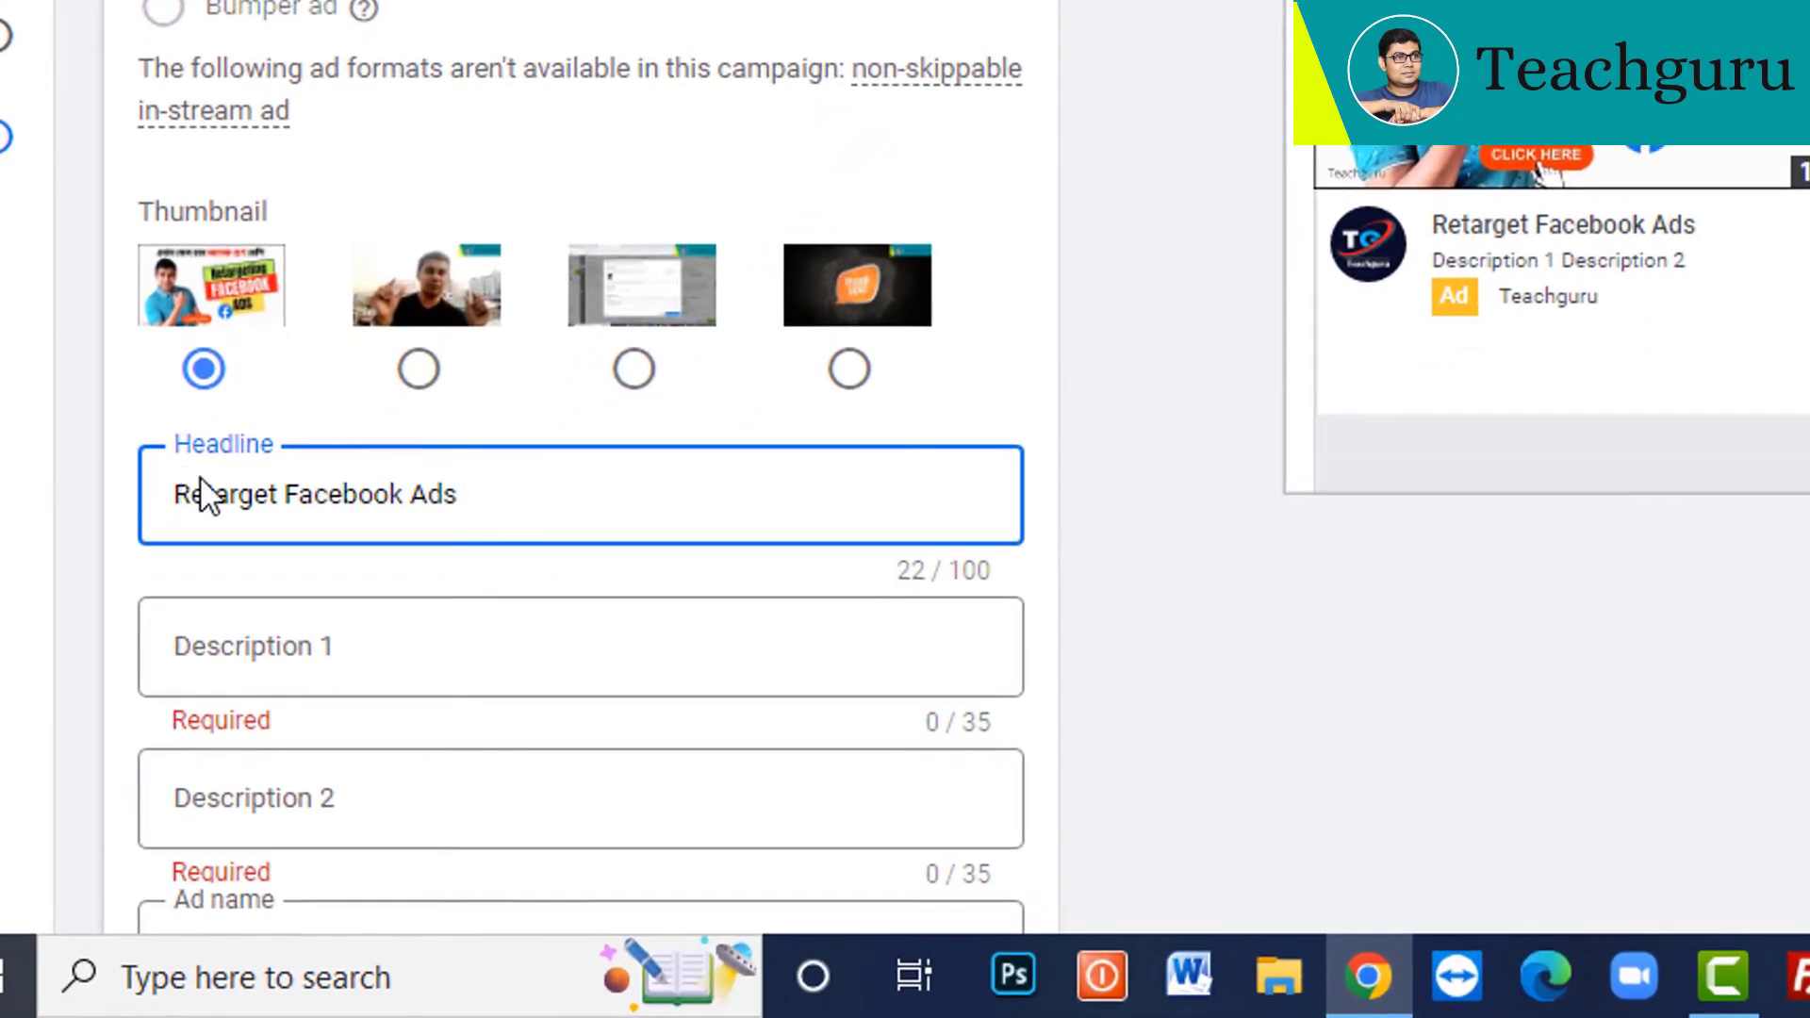
- Enter "spend less sell more" as Description 1 and "easy way to get more sell" as Description 2
{"action": "left_click", "coordinate": [212, 649]}
{"action": "type", "text": "se"}
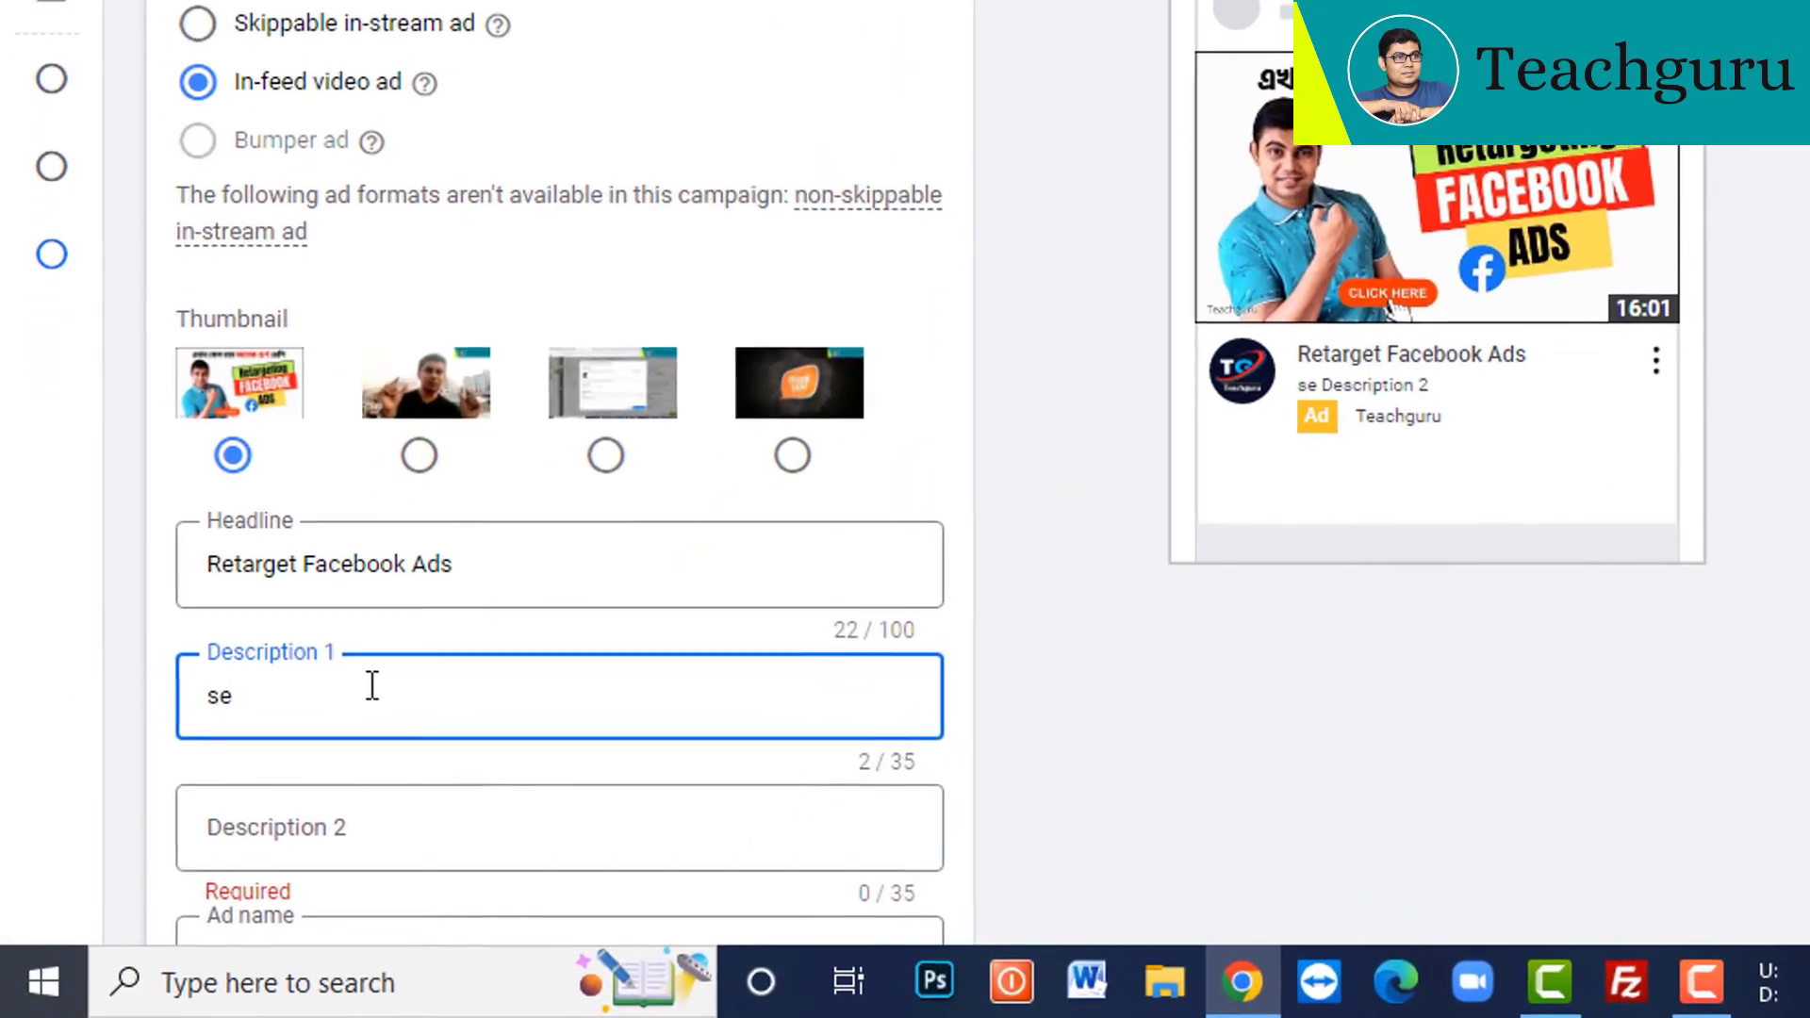
{"action": "type", "text": "end"}
{"action": "key", "text": "BackSpace"}
{"action": "key", "text": "BackSpace"}
{"action": "key", "text": "BackSpace"}
{"action": "key", "text": "BackSpace"}
{"action": "type", "text": "pend le"}
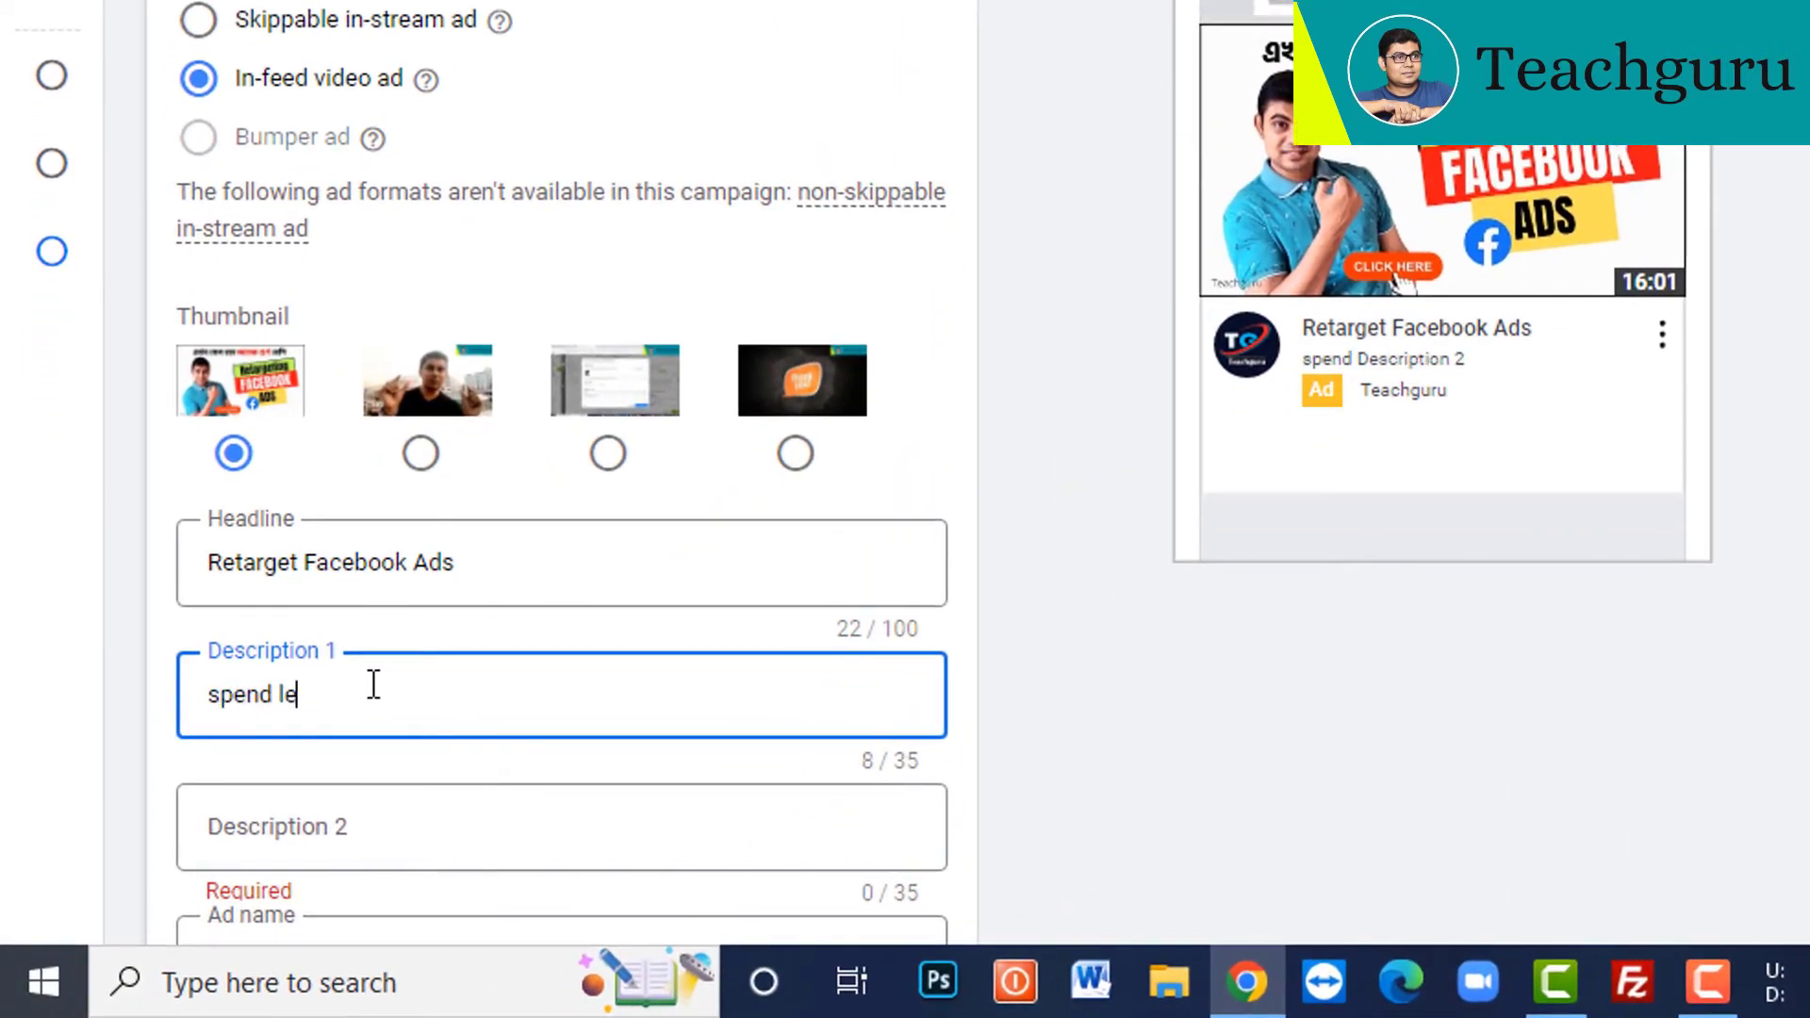
{"action": "type", "text": "ss sell more"}
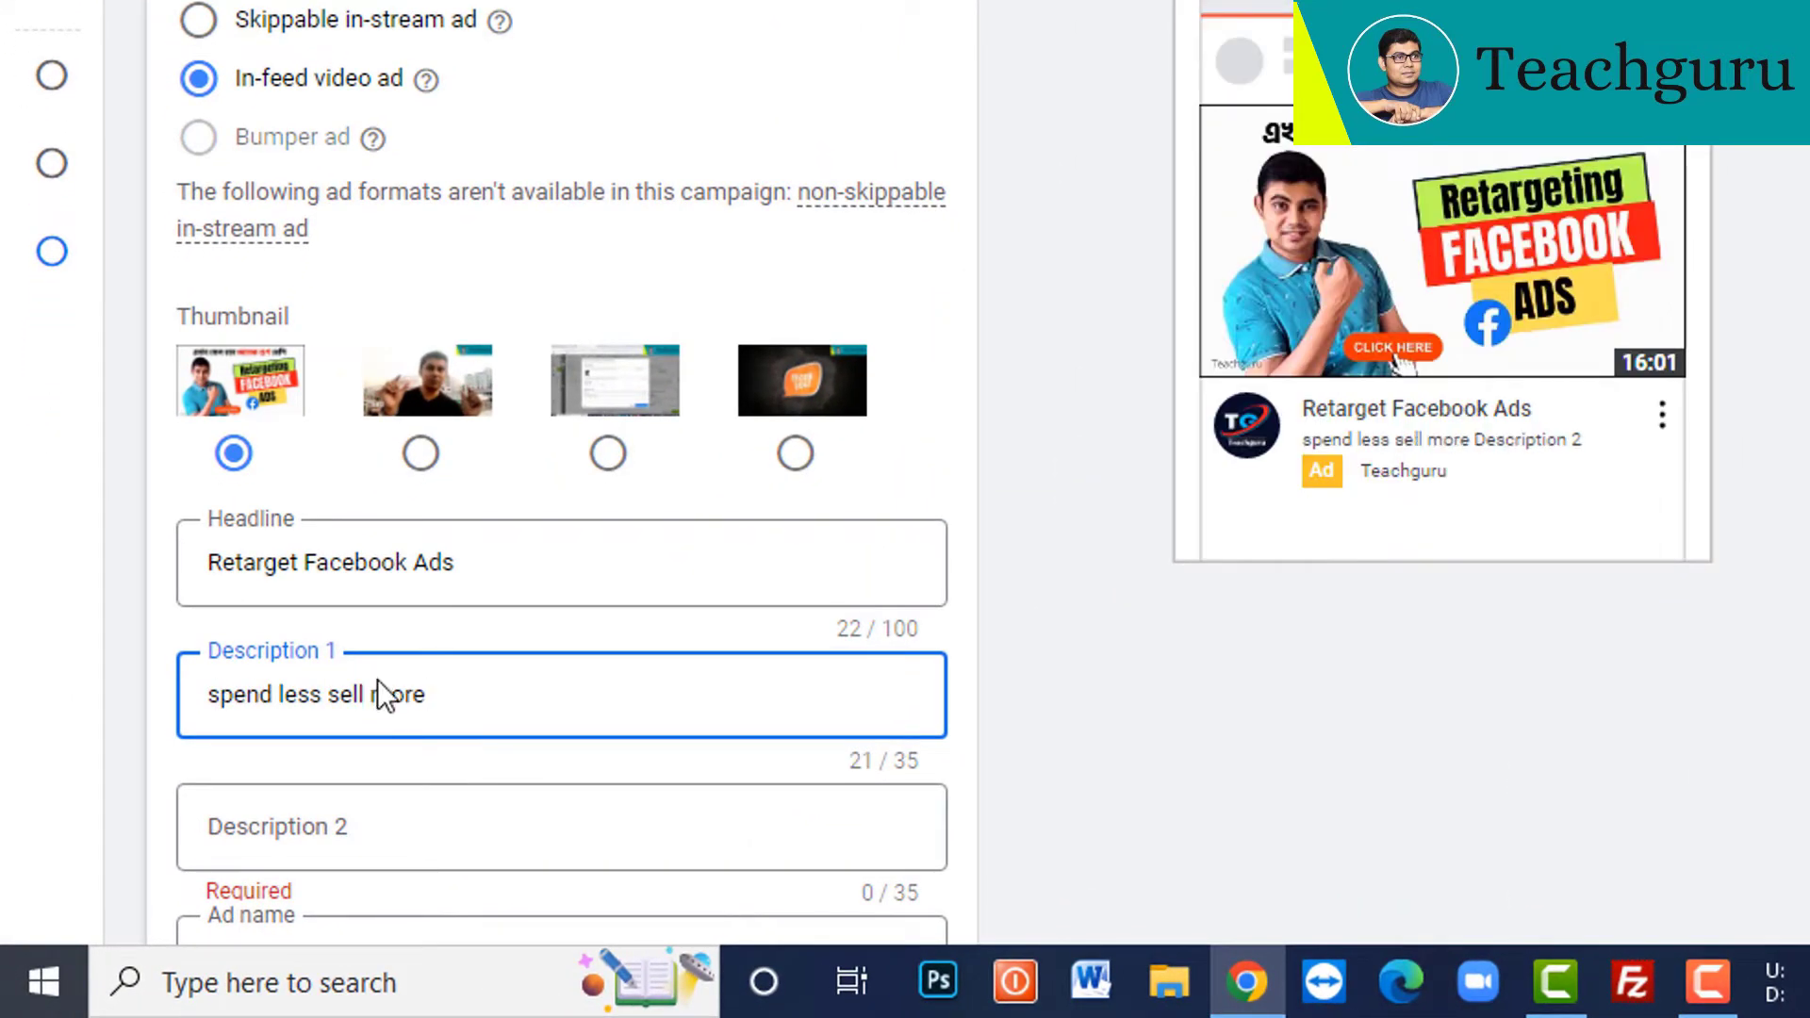
{"action": "left_click", "coordinate": [359, 822]}
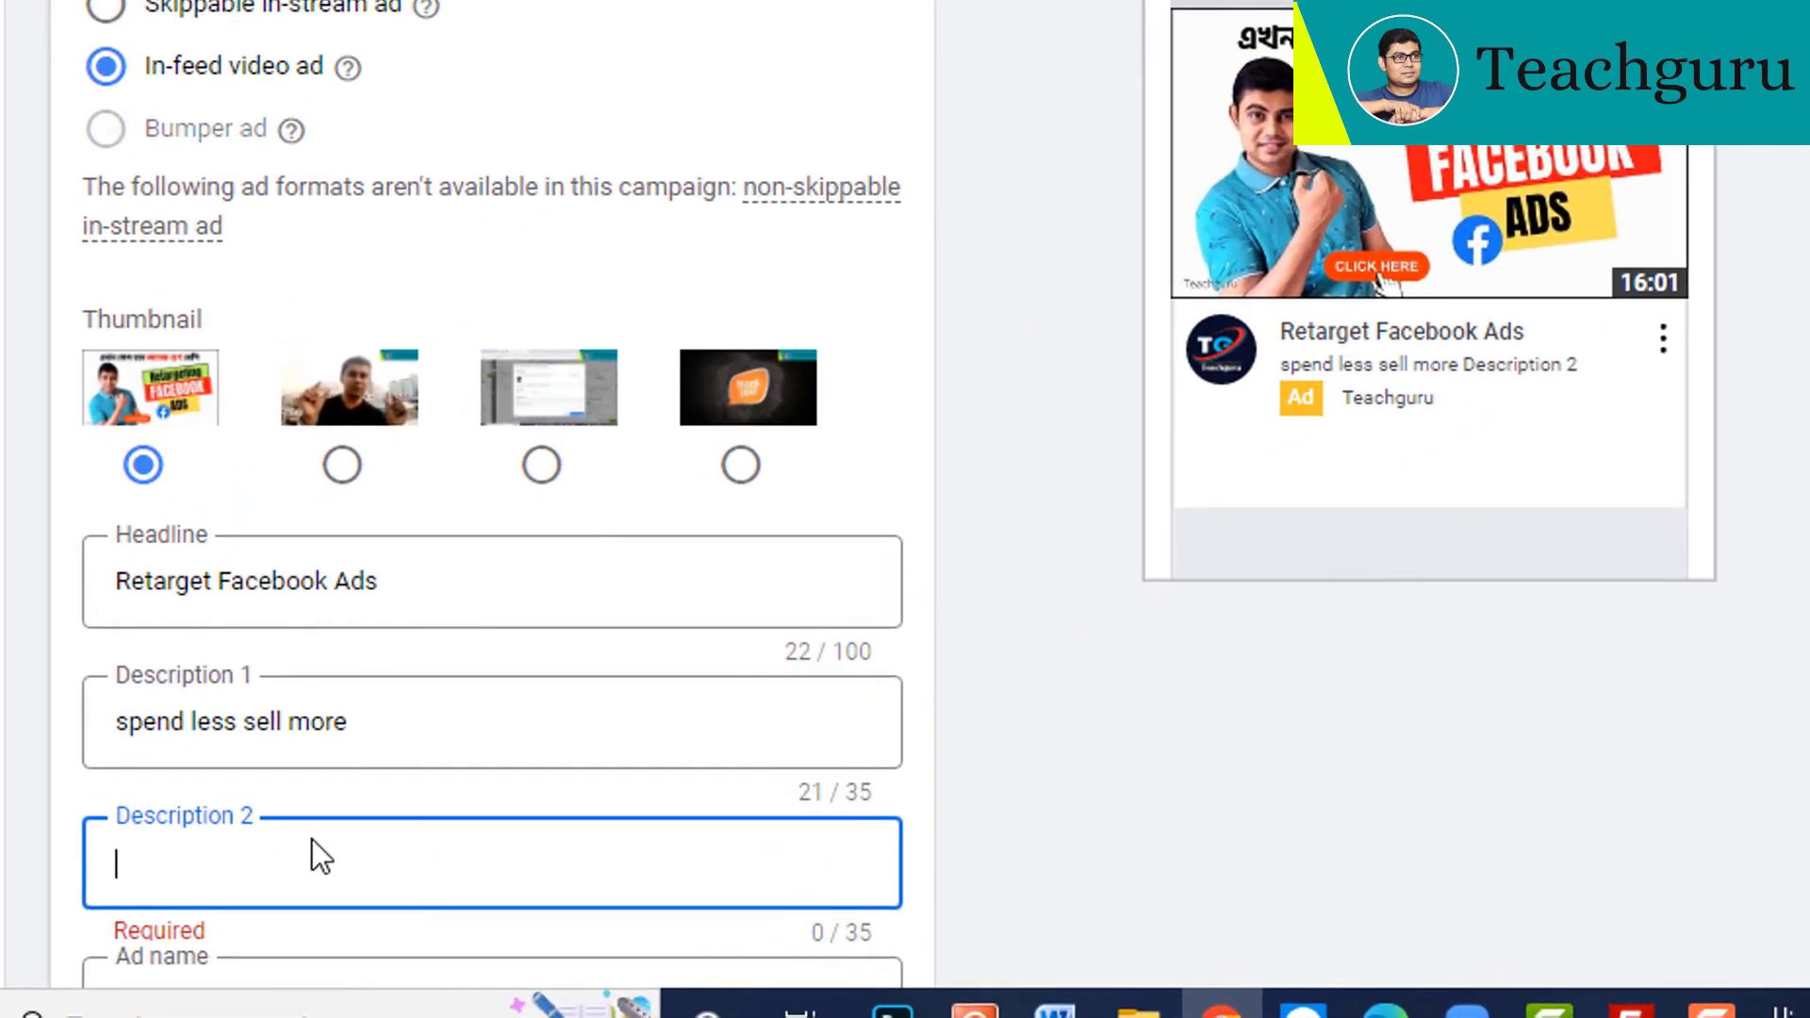
{"action": "type", "text": "easy way to"}
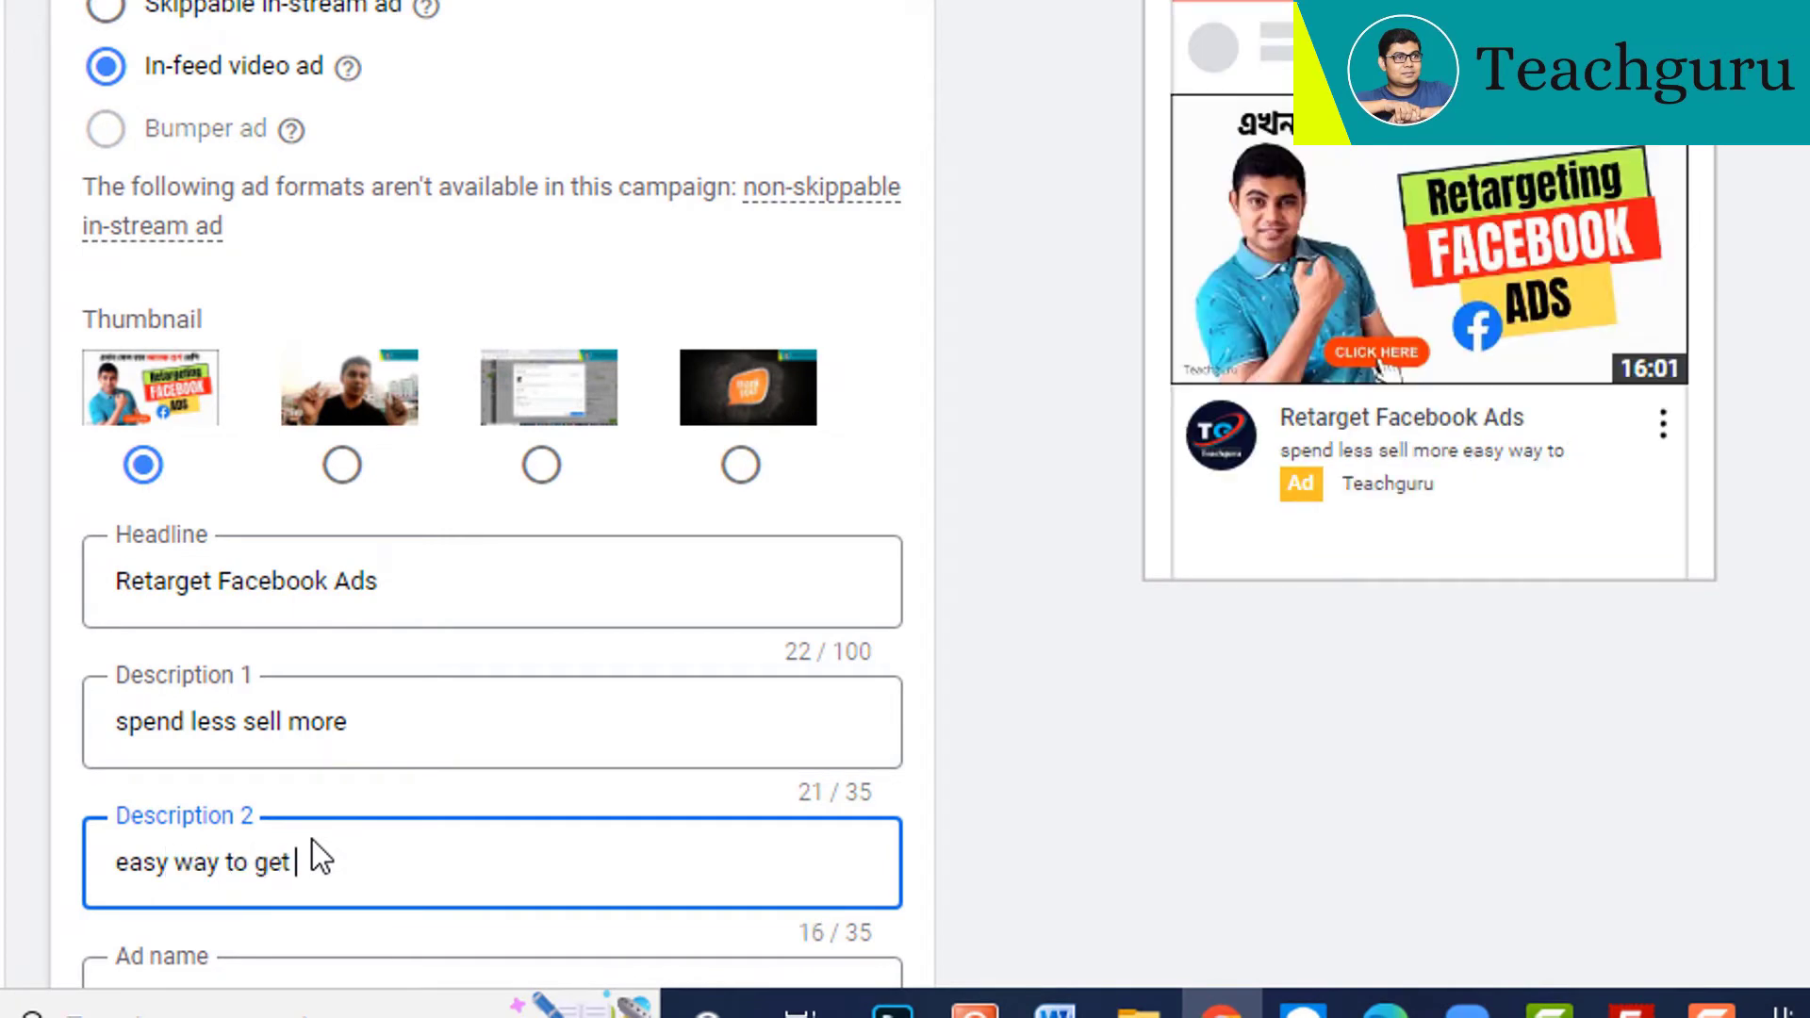
{"action": "type", "text": "get more sell"}
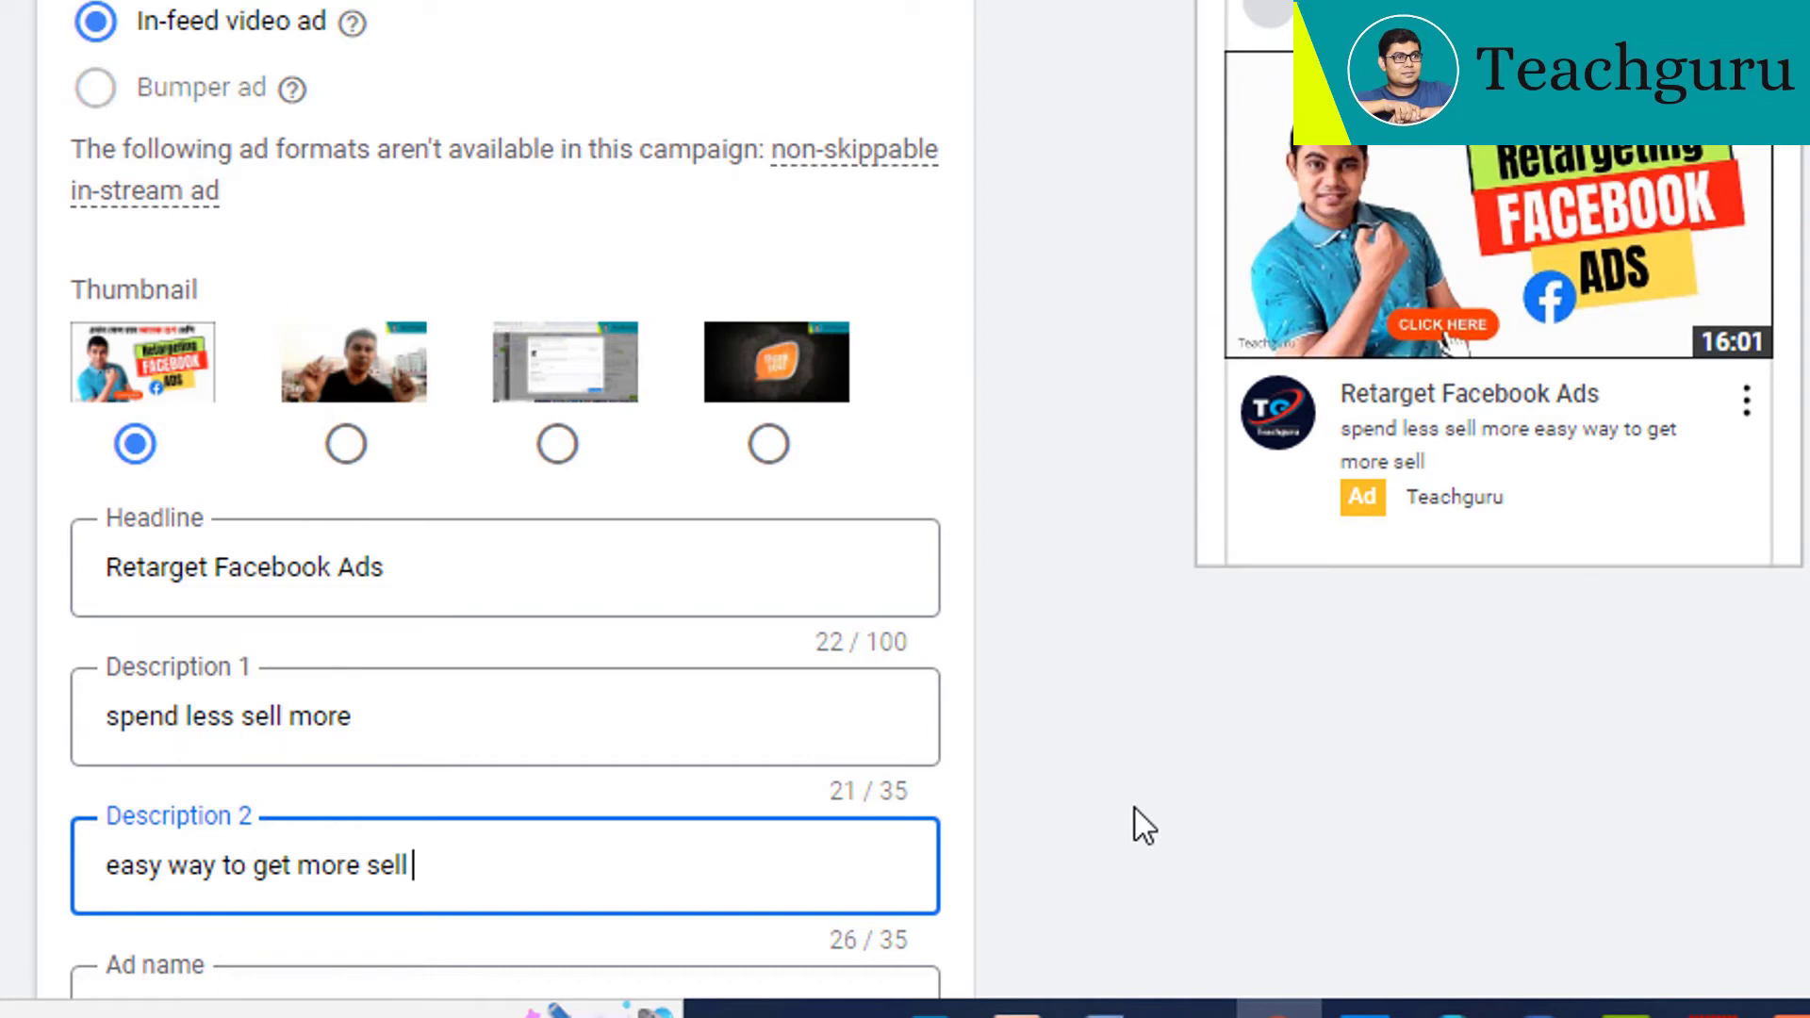
- Rename the video ad as "Ads test"
{"action": "scroll", "coordinate": [517, 677], "scroll_direction": "down", "scroll_amount": 2}
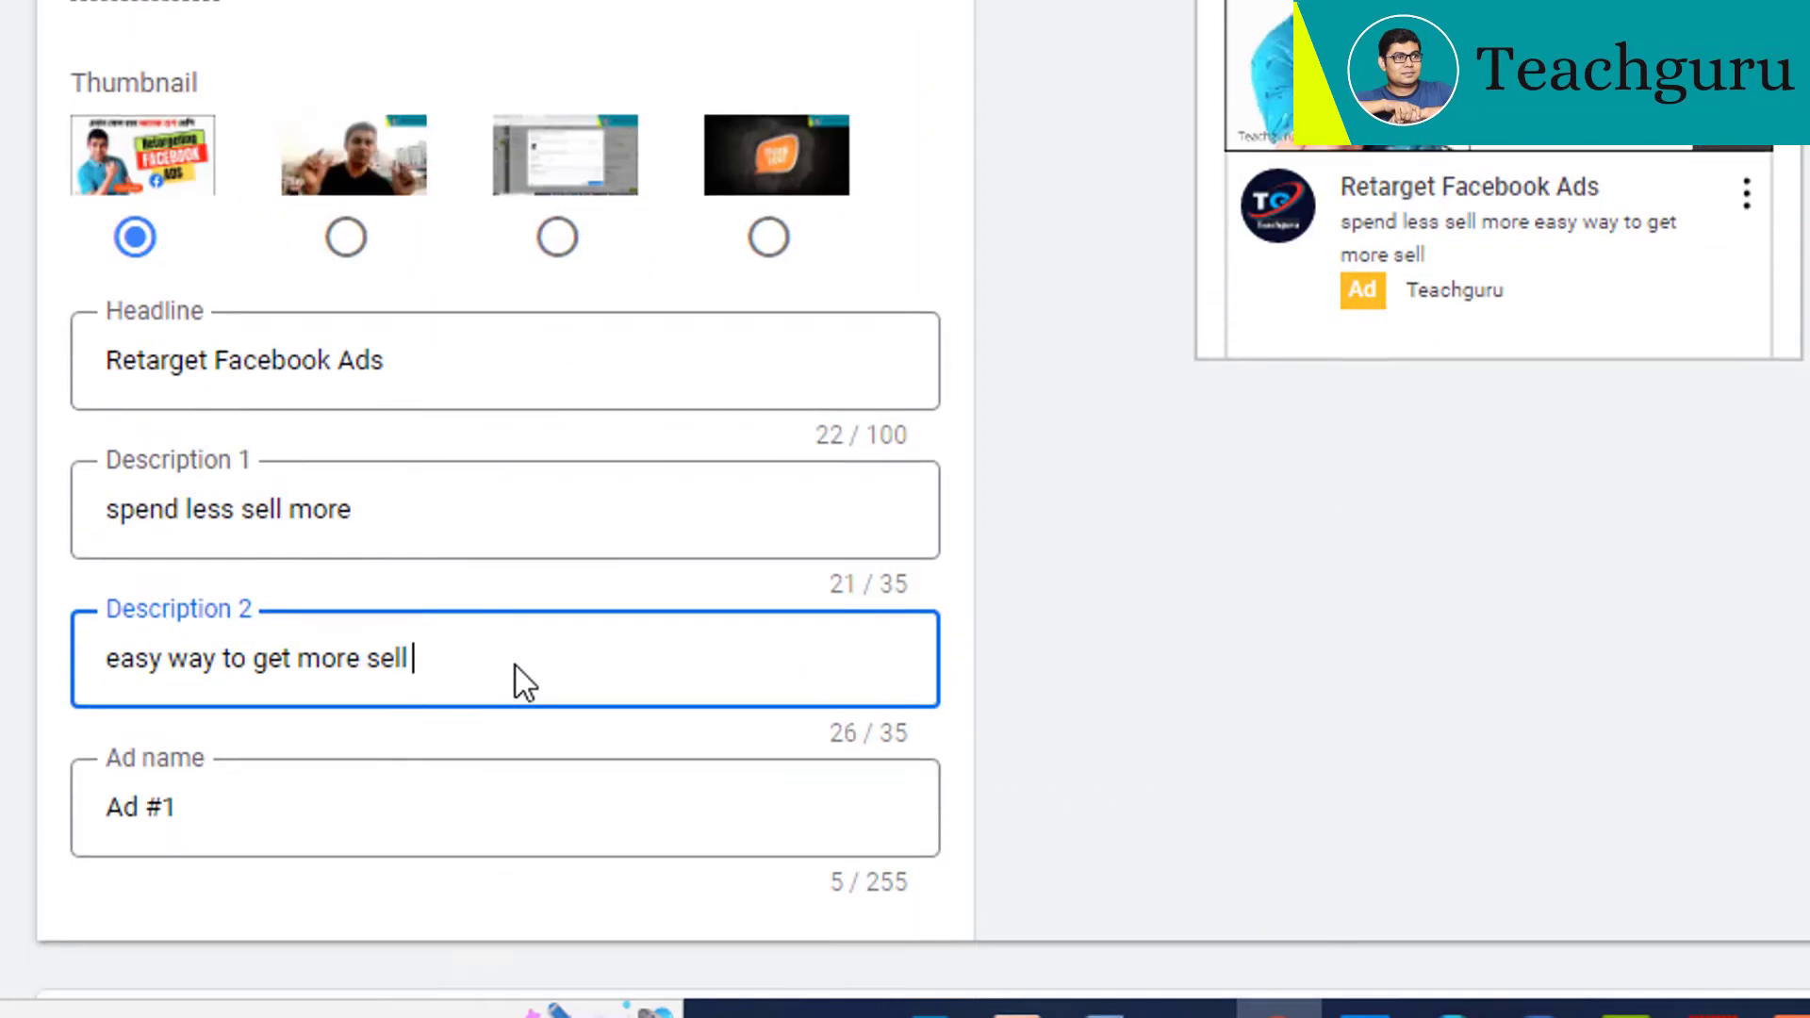
{"action": "left_click", "coordinate": [195, 806]}
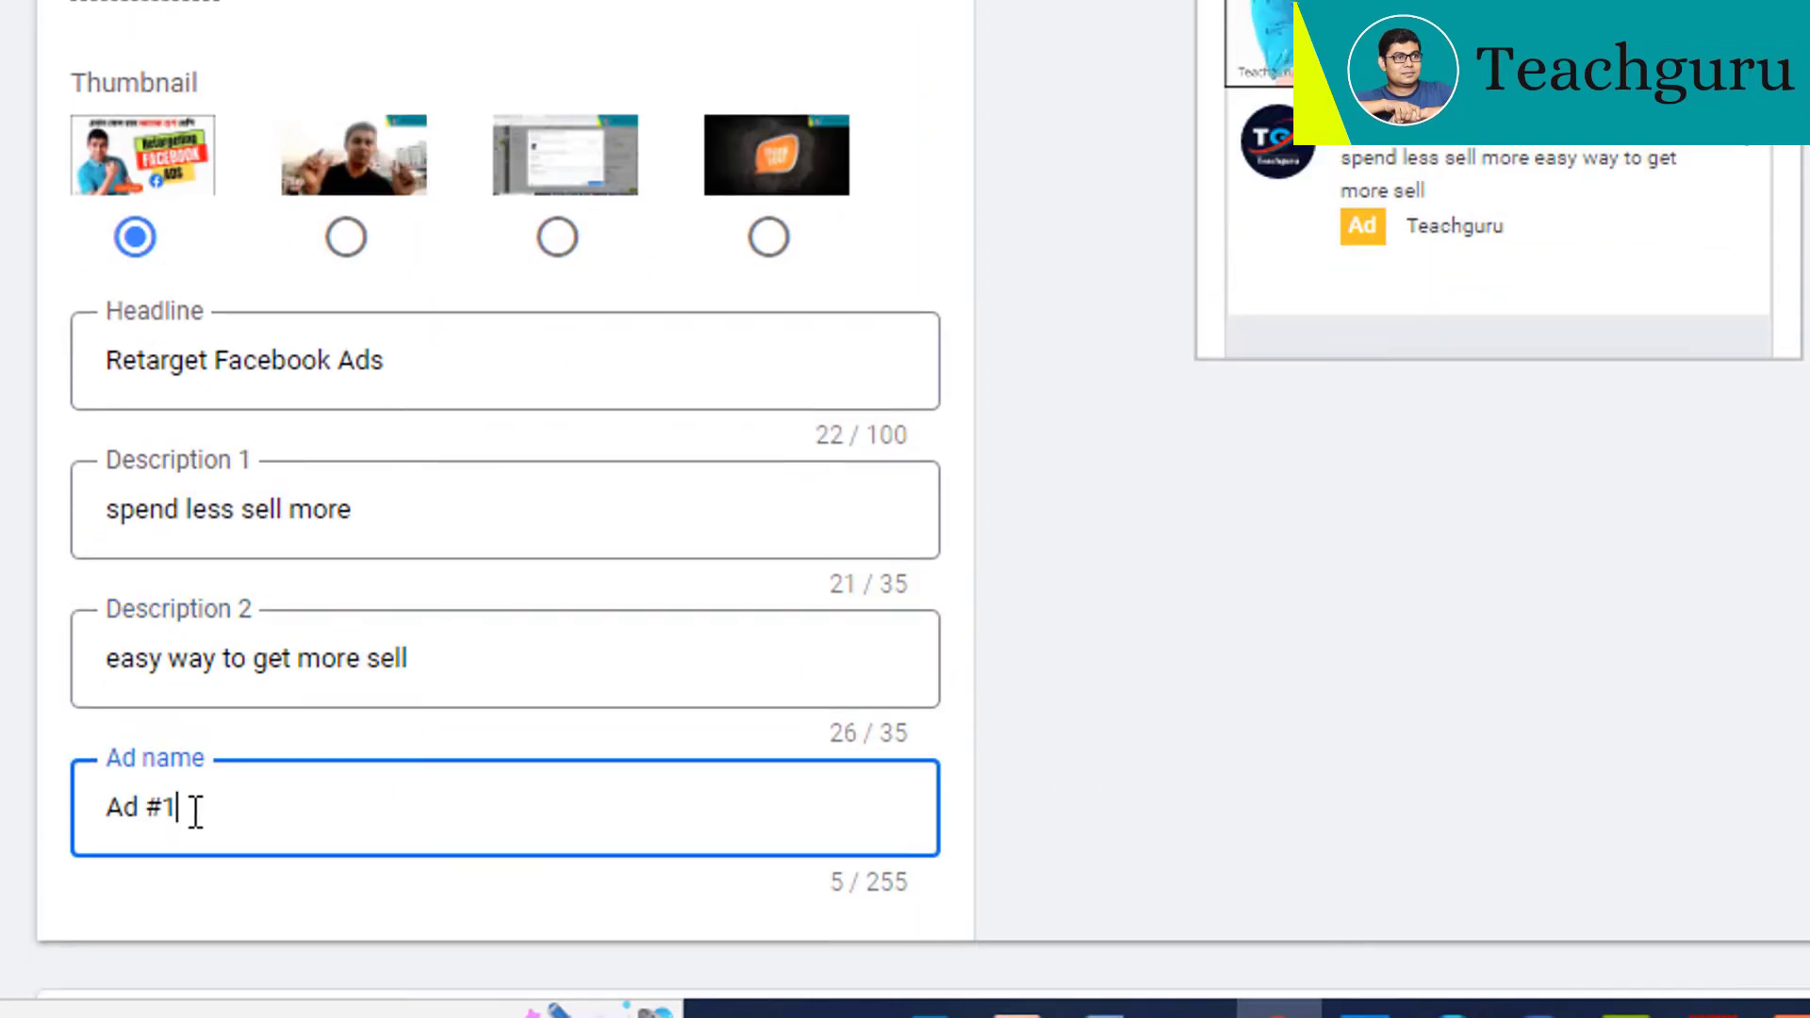
{"action": "key", "text": "BackSpace"}
{"action": "key", "text": "BackSpace"}
{"action": "key", "text": "BackSpace"}
{"action": "type", "text": "s test"}
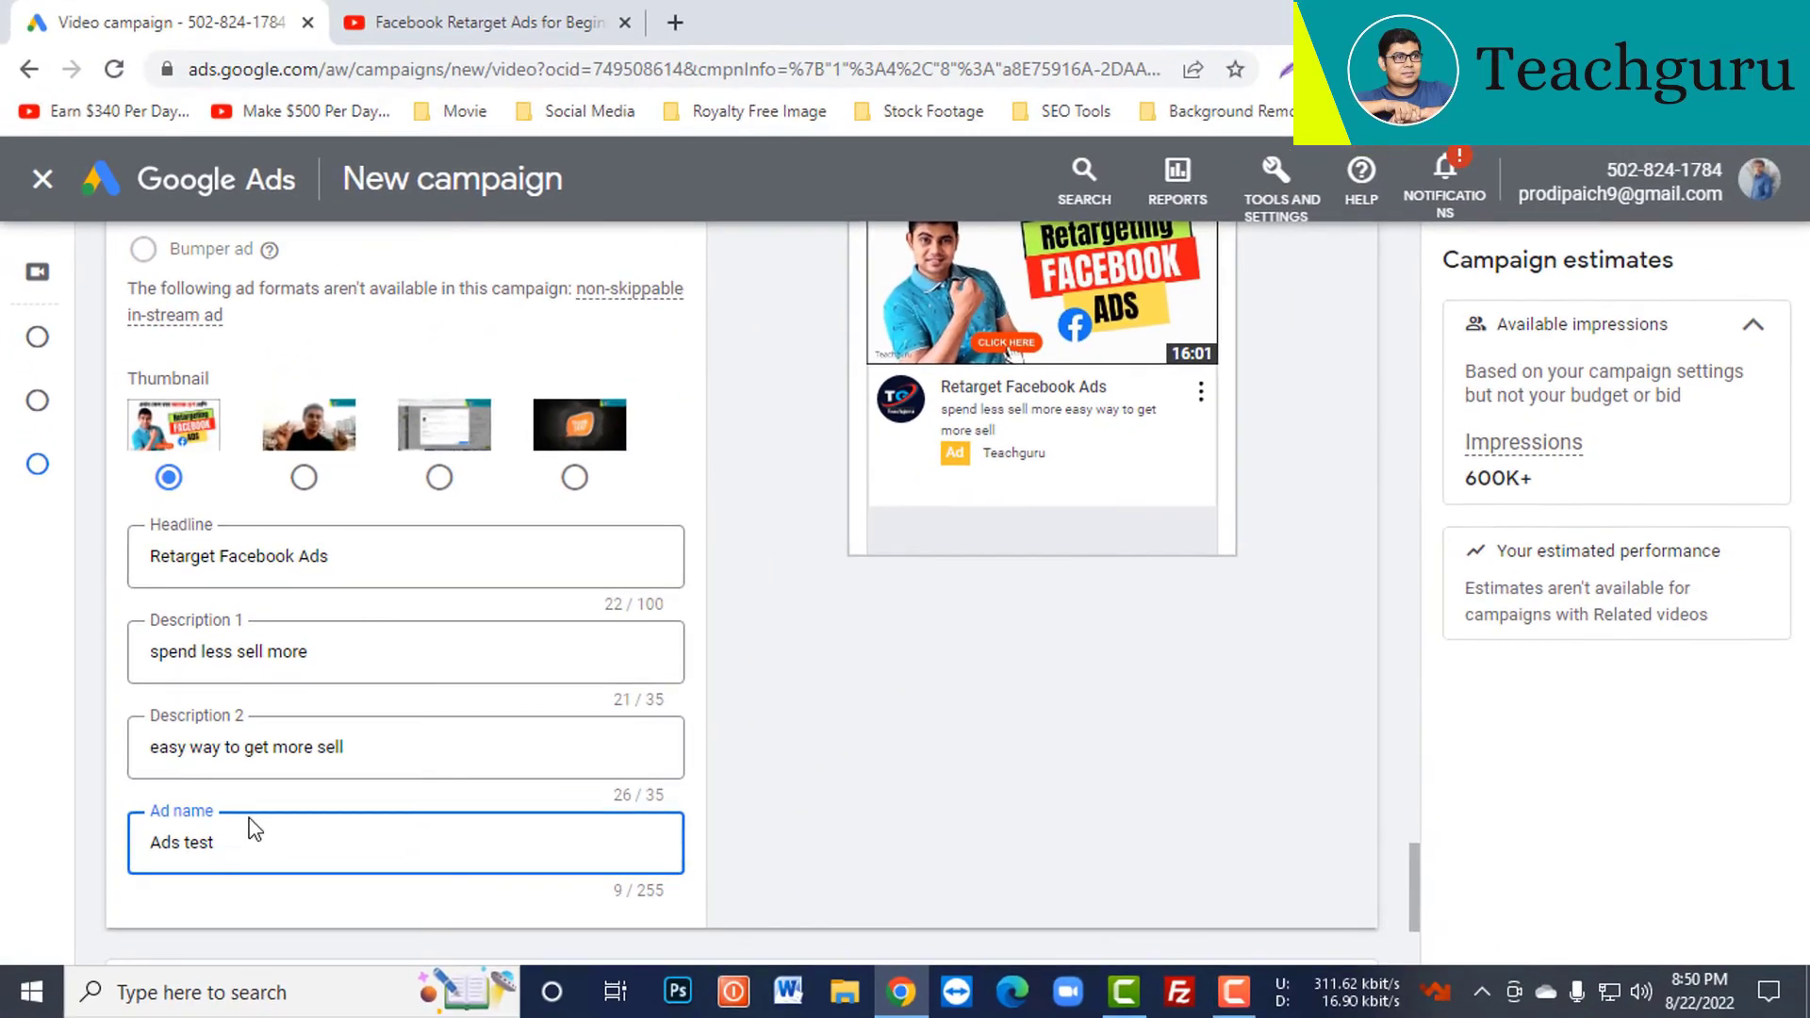
- Expand the Ad creation section to review the in-feed video ad, and collapse it again
{"action": "scroll", "coordinate": [255, 829], "scroll_direction": "down", "scroll_amount": 3}
{"action": "left_click", "coordinate": [509, 735]}
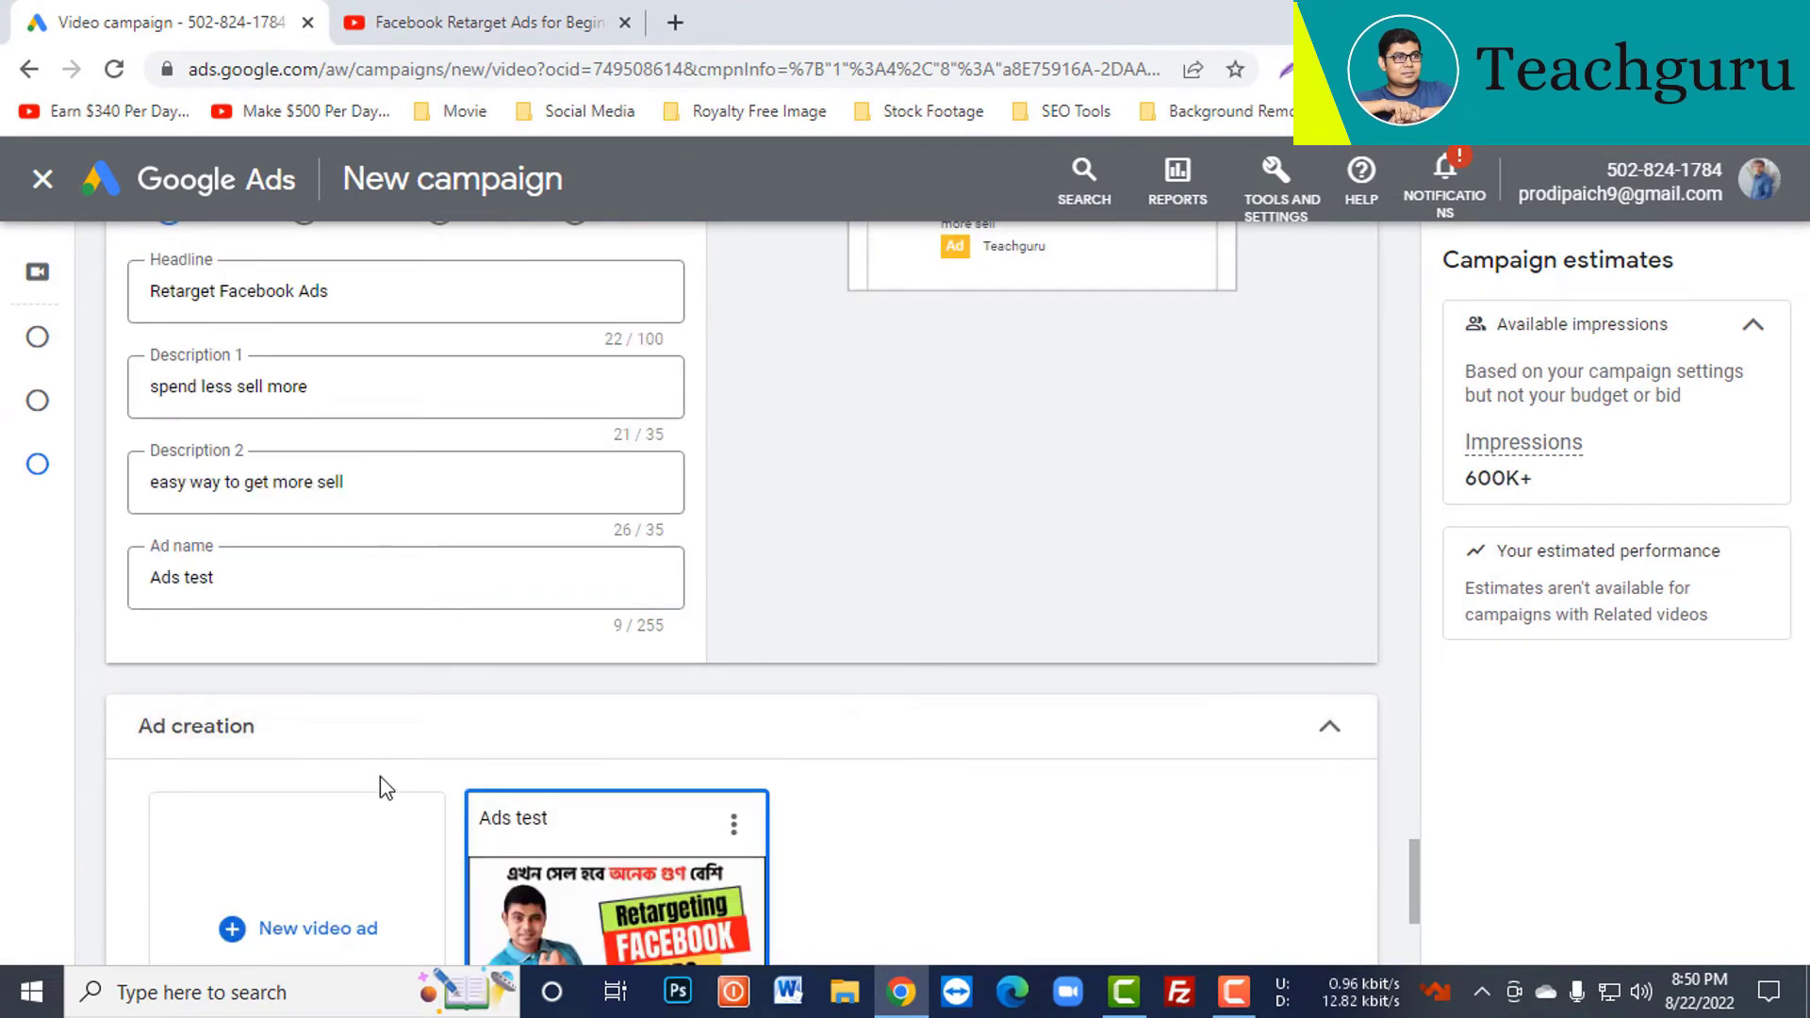
{"action": "scroll", "coordinate": [283, 792], "scroll_direction": "down", "scroll_amount": 1}
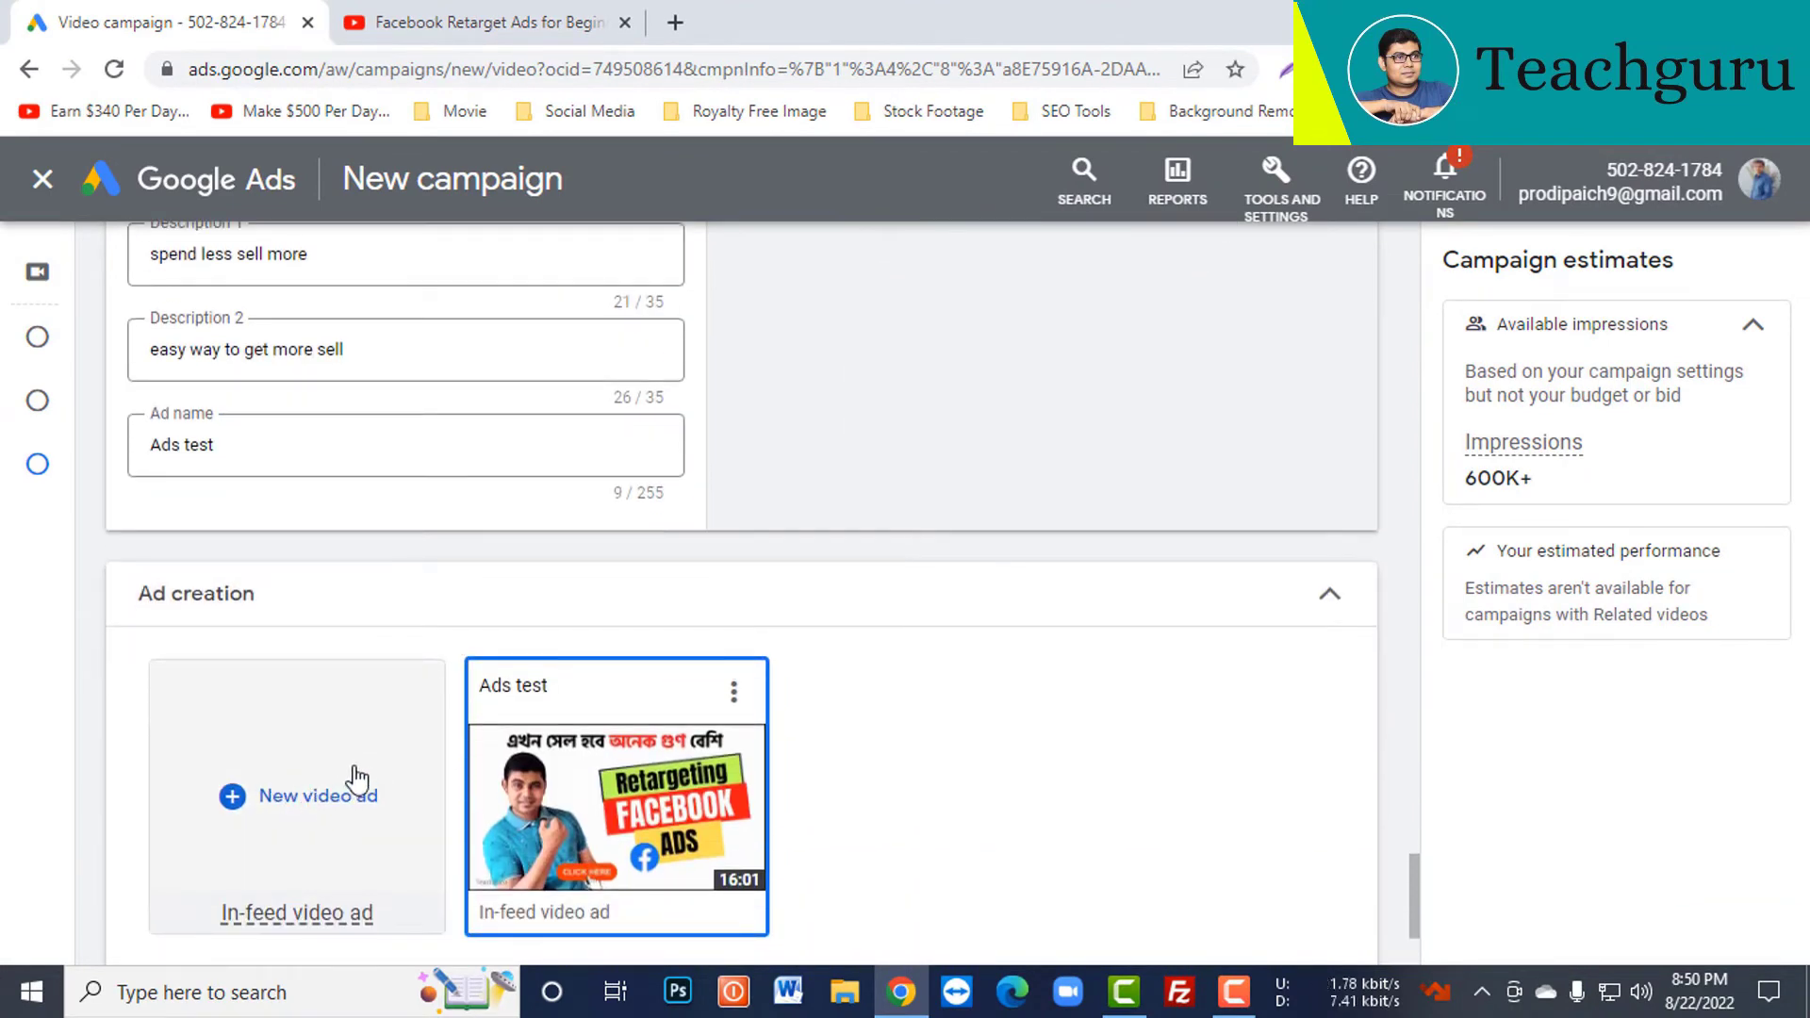
{"action": "scroll", "coordinate": [358, 773], "scroll_direction": "down", "scroll_amount": 2}
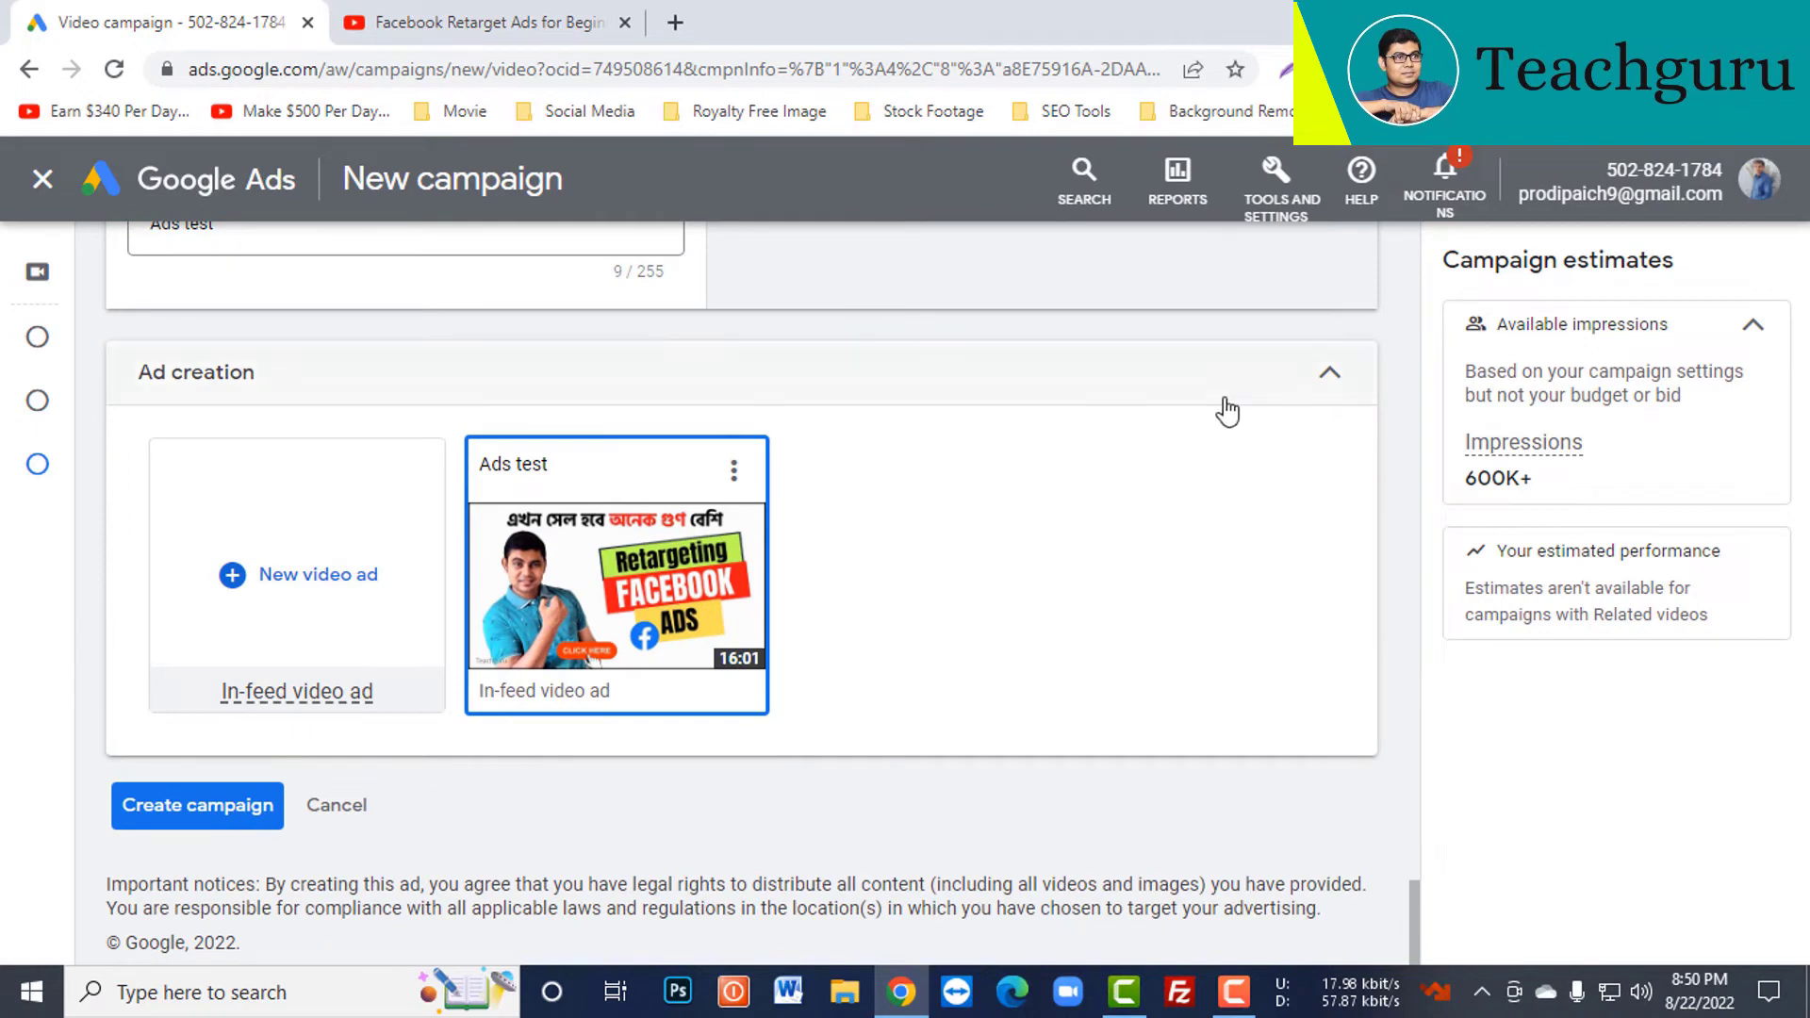
{"action": "left_click", "coordinate": [1252, 388]}
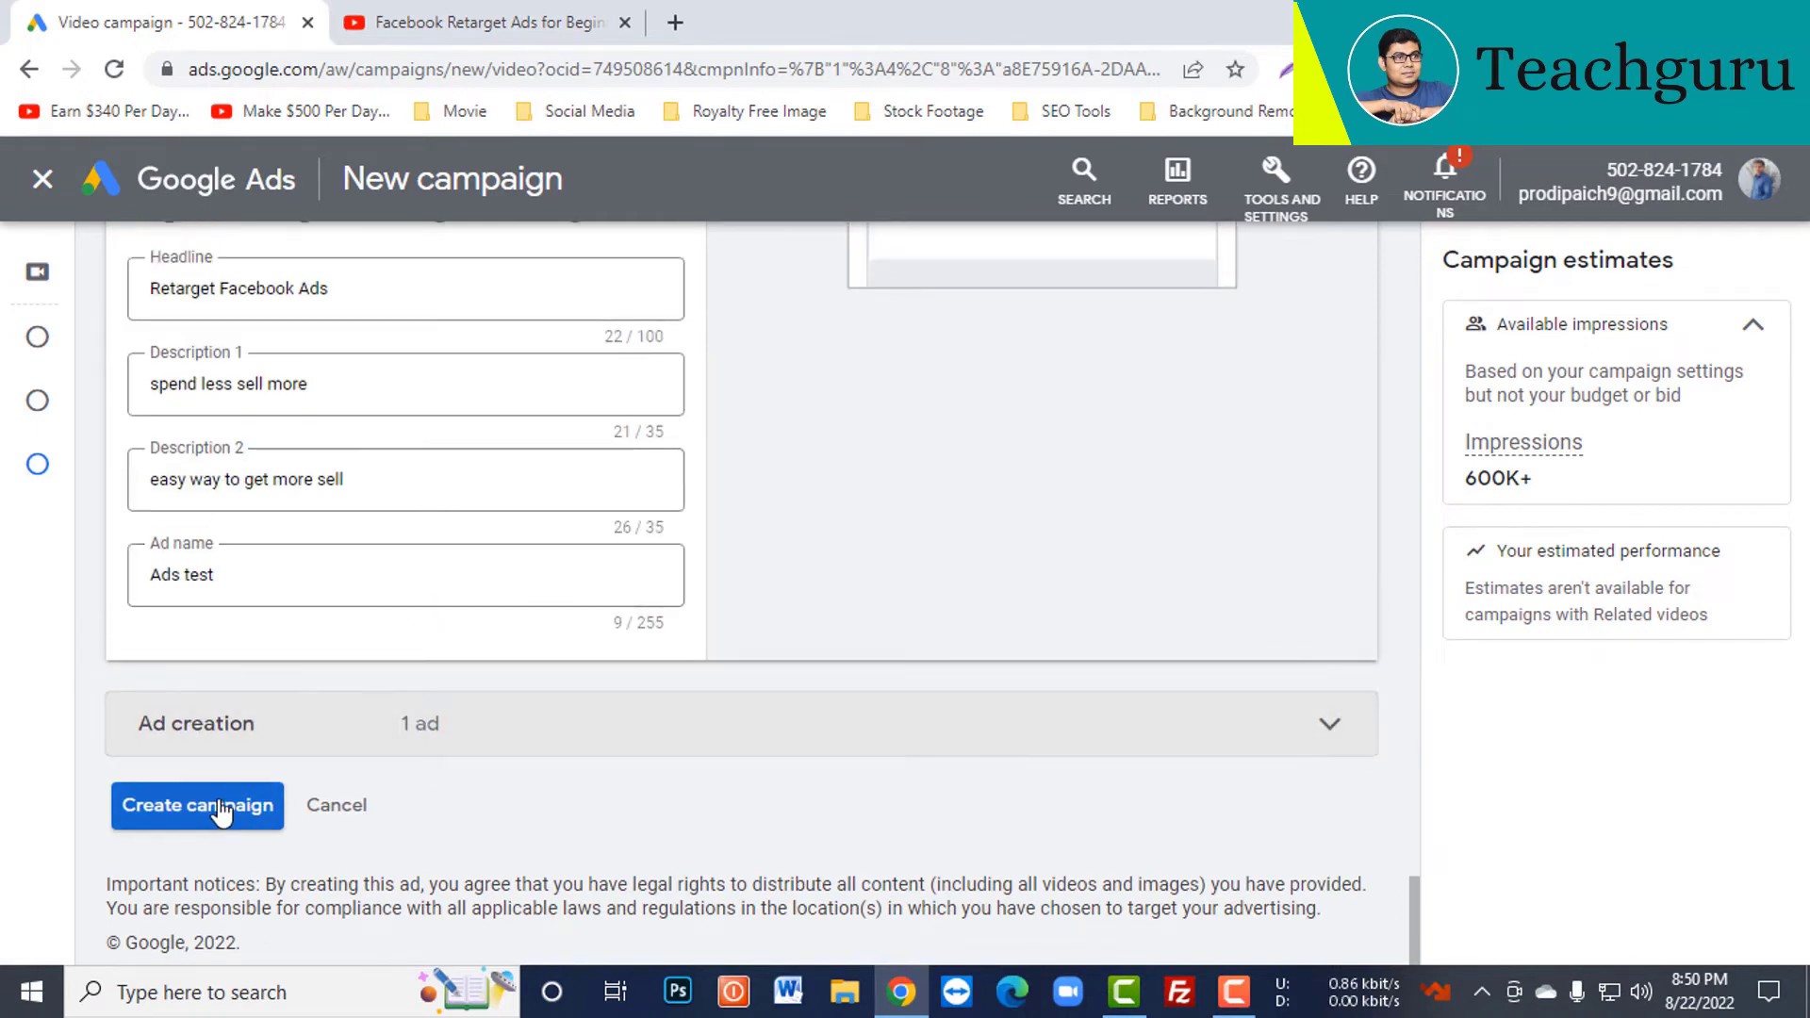
- Create the campaign with the entered settings and continue to it from the review page
{"action": "left_click", "coordinate": [220, 808]}
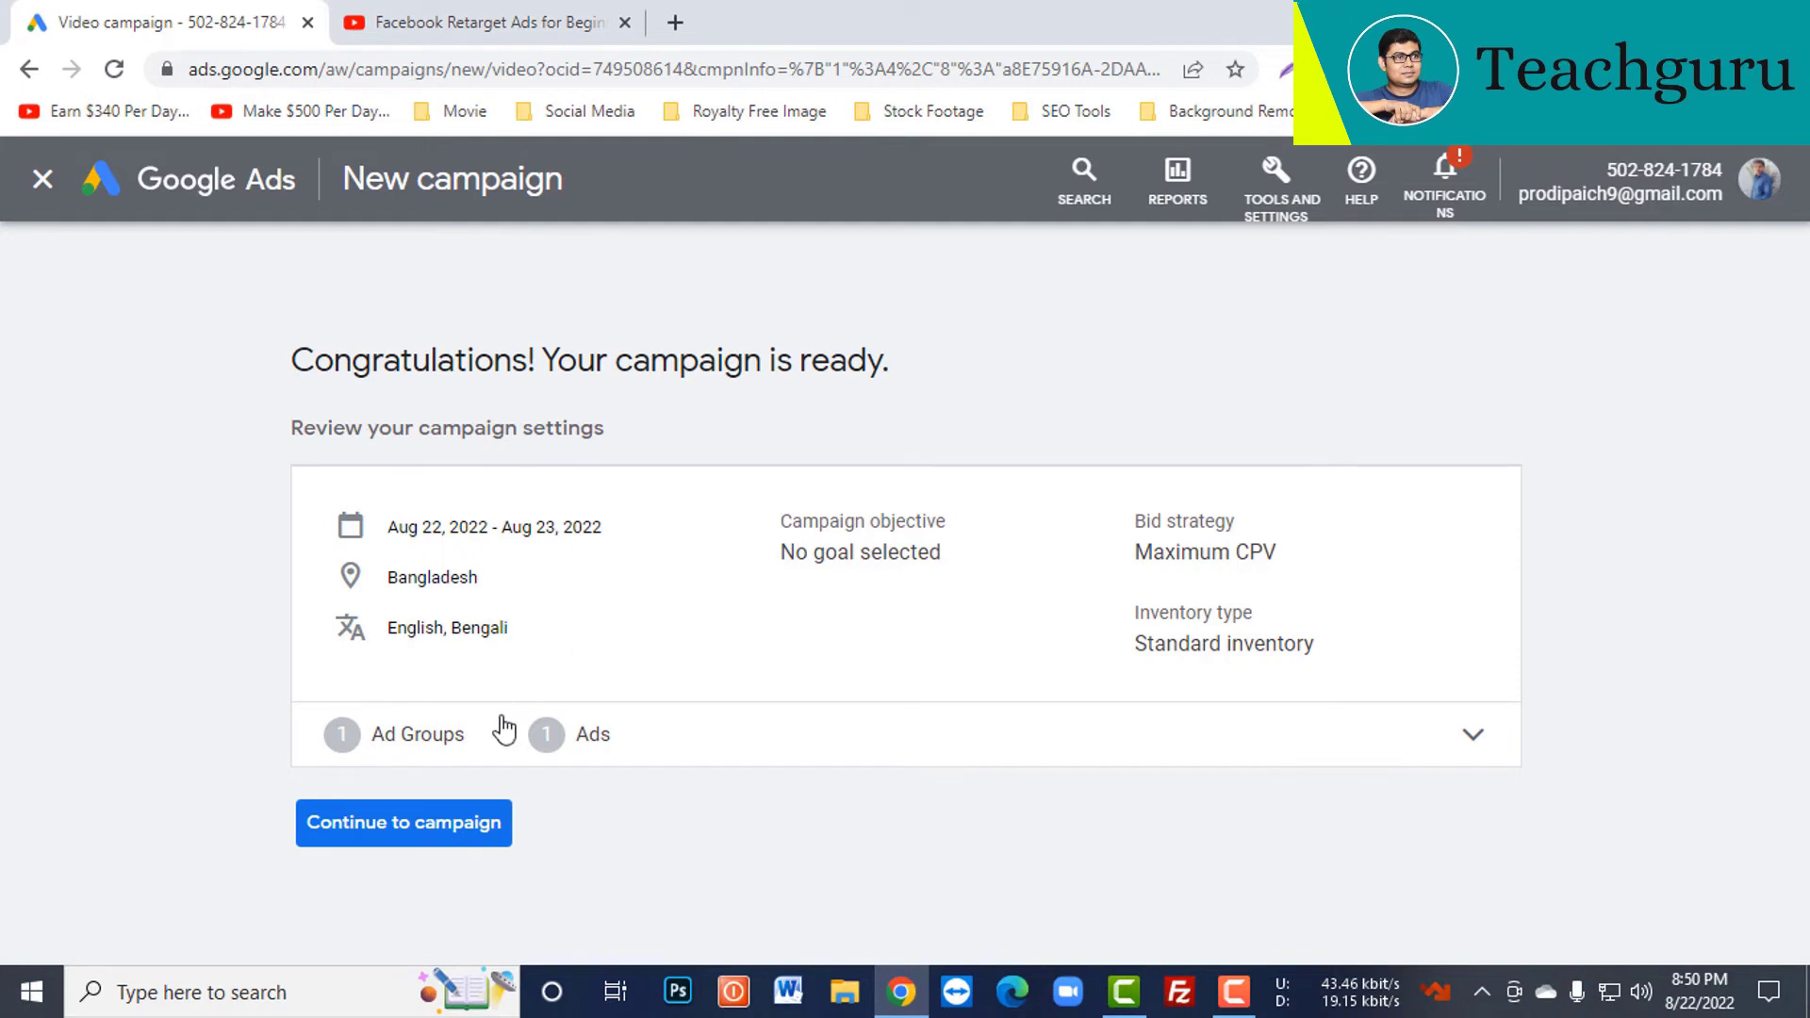
{"action": "left_click", "coordinate": [422, 832]}
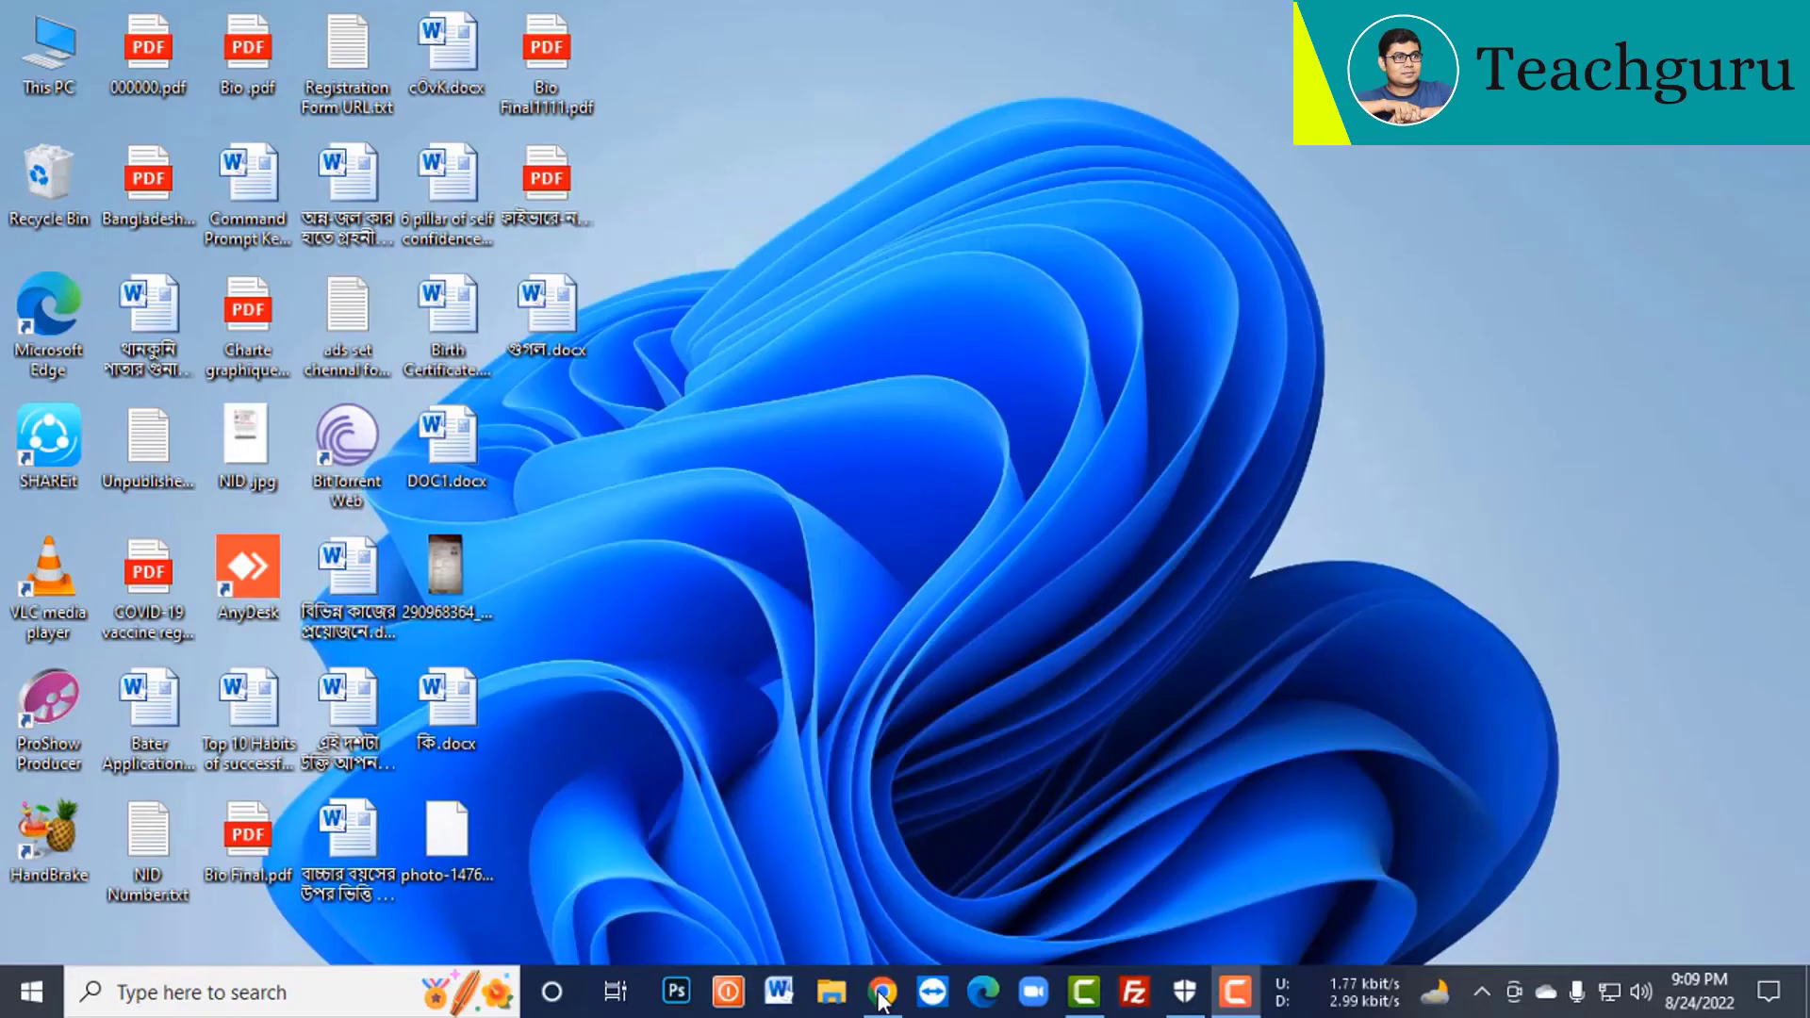
- Switch to Chrome and examine the cost, views, view rate and video ad results of "1 dollar test" on the Google Ads overview
{"action": "left_click", "coordinate": [882, 992]}
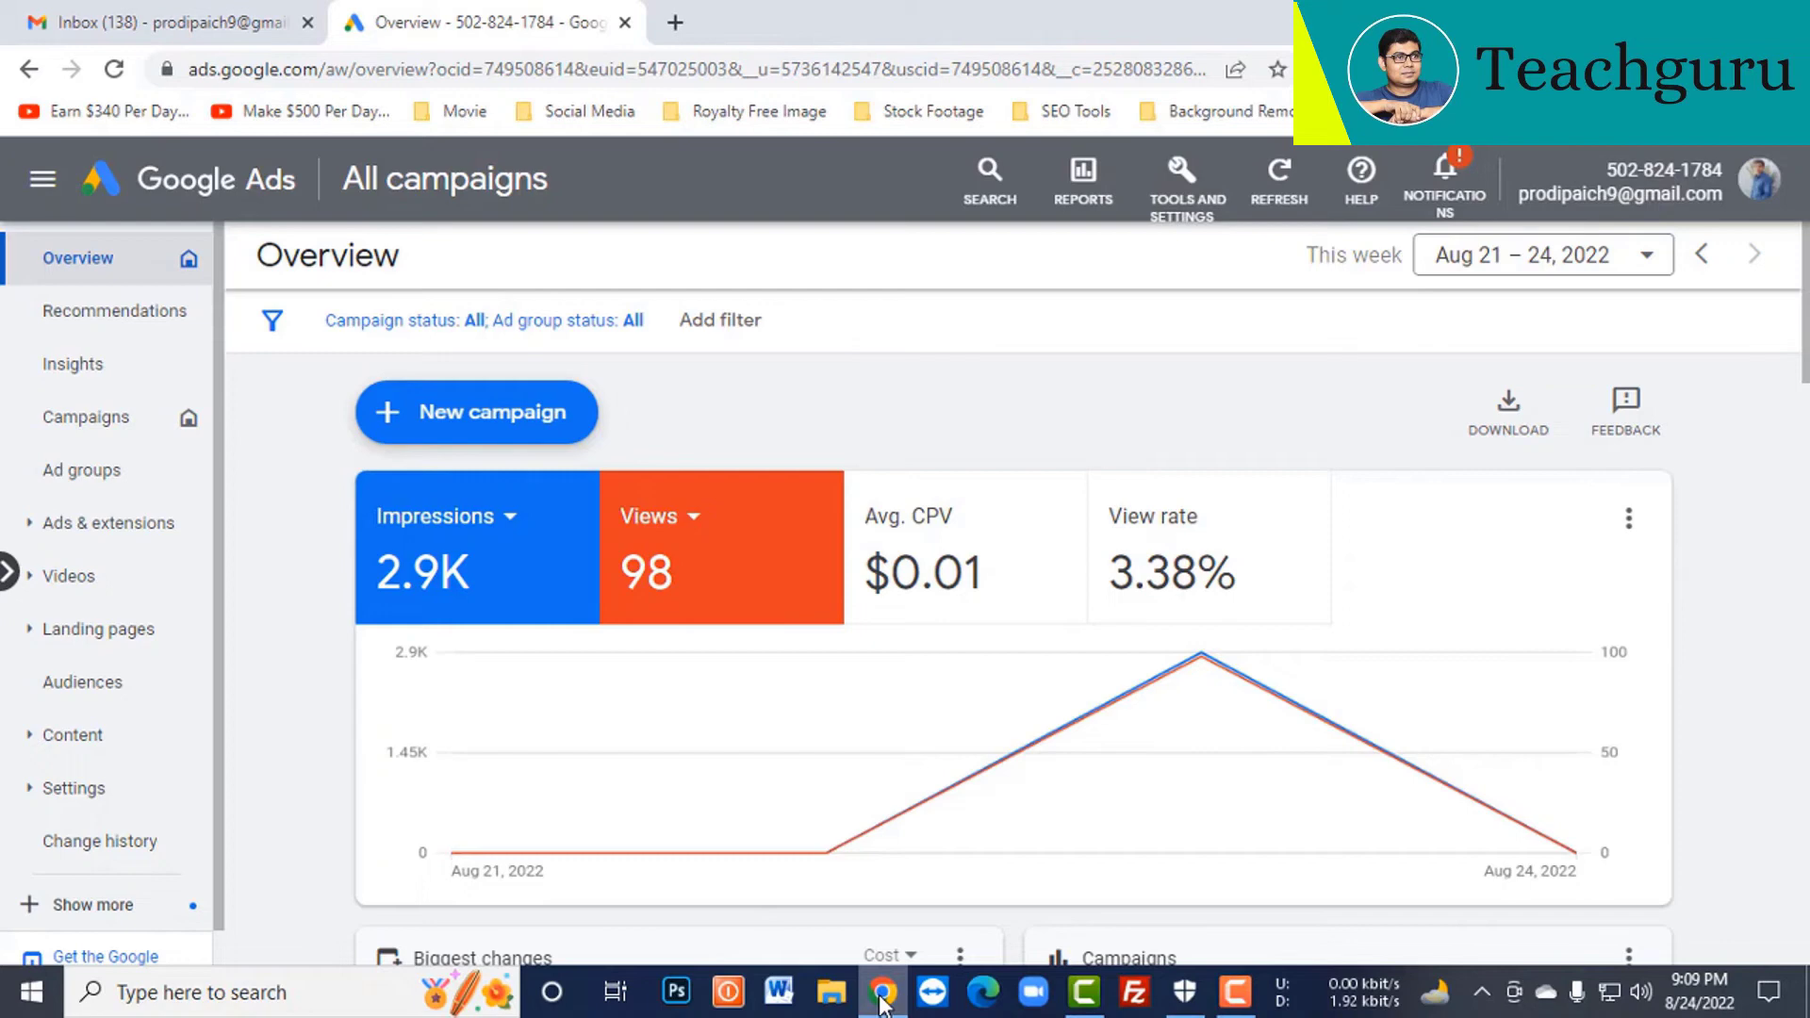
{"action": "scroll", "coordinate": [1075, 598], "scroll_direction": "down", "scroll_amount": 4}
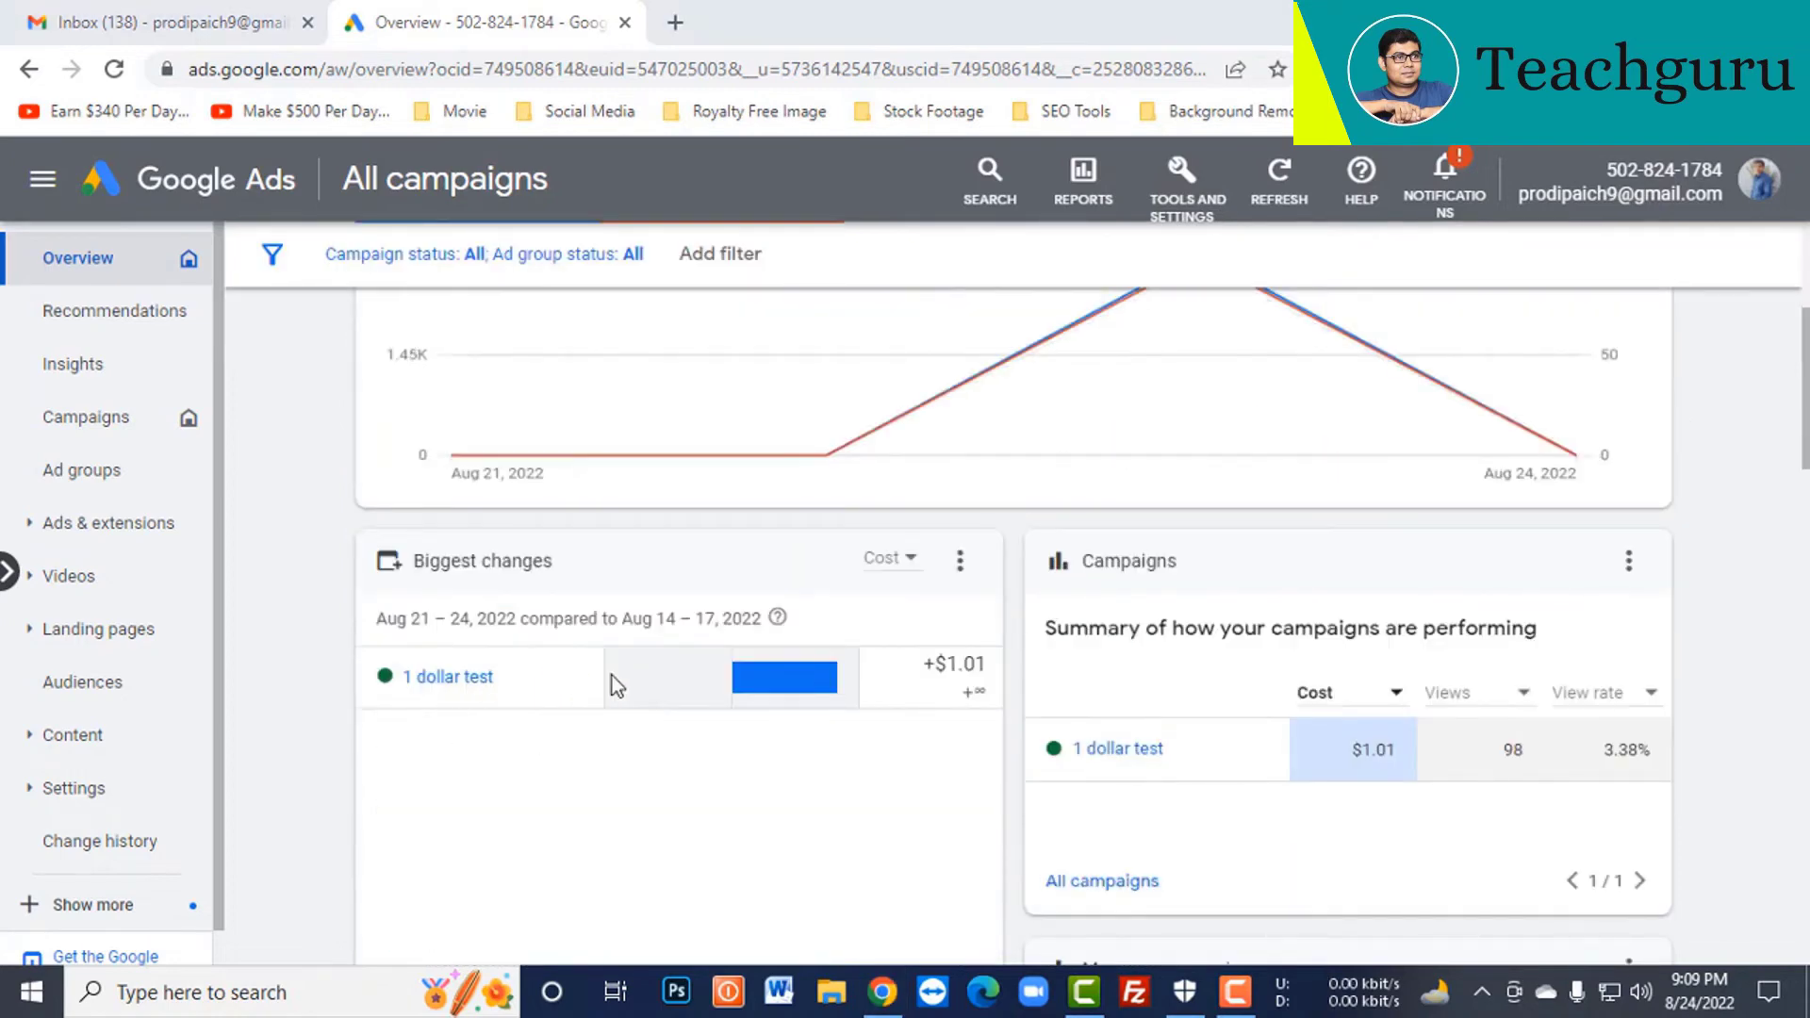
{"action": "scroll", "coordinate": [1144, 748], "scroll_direction": "down", "scroll_amount": 1}
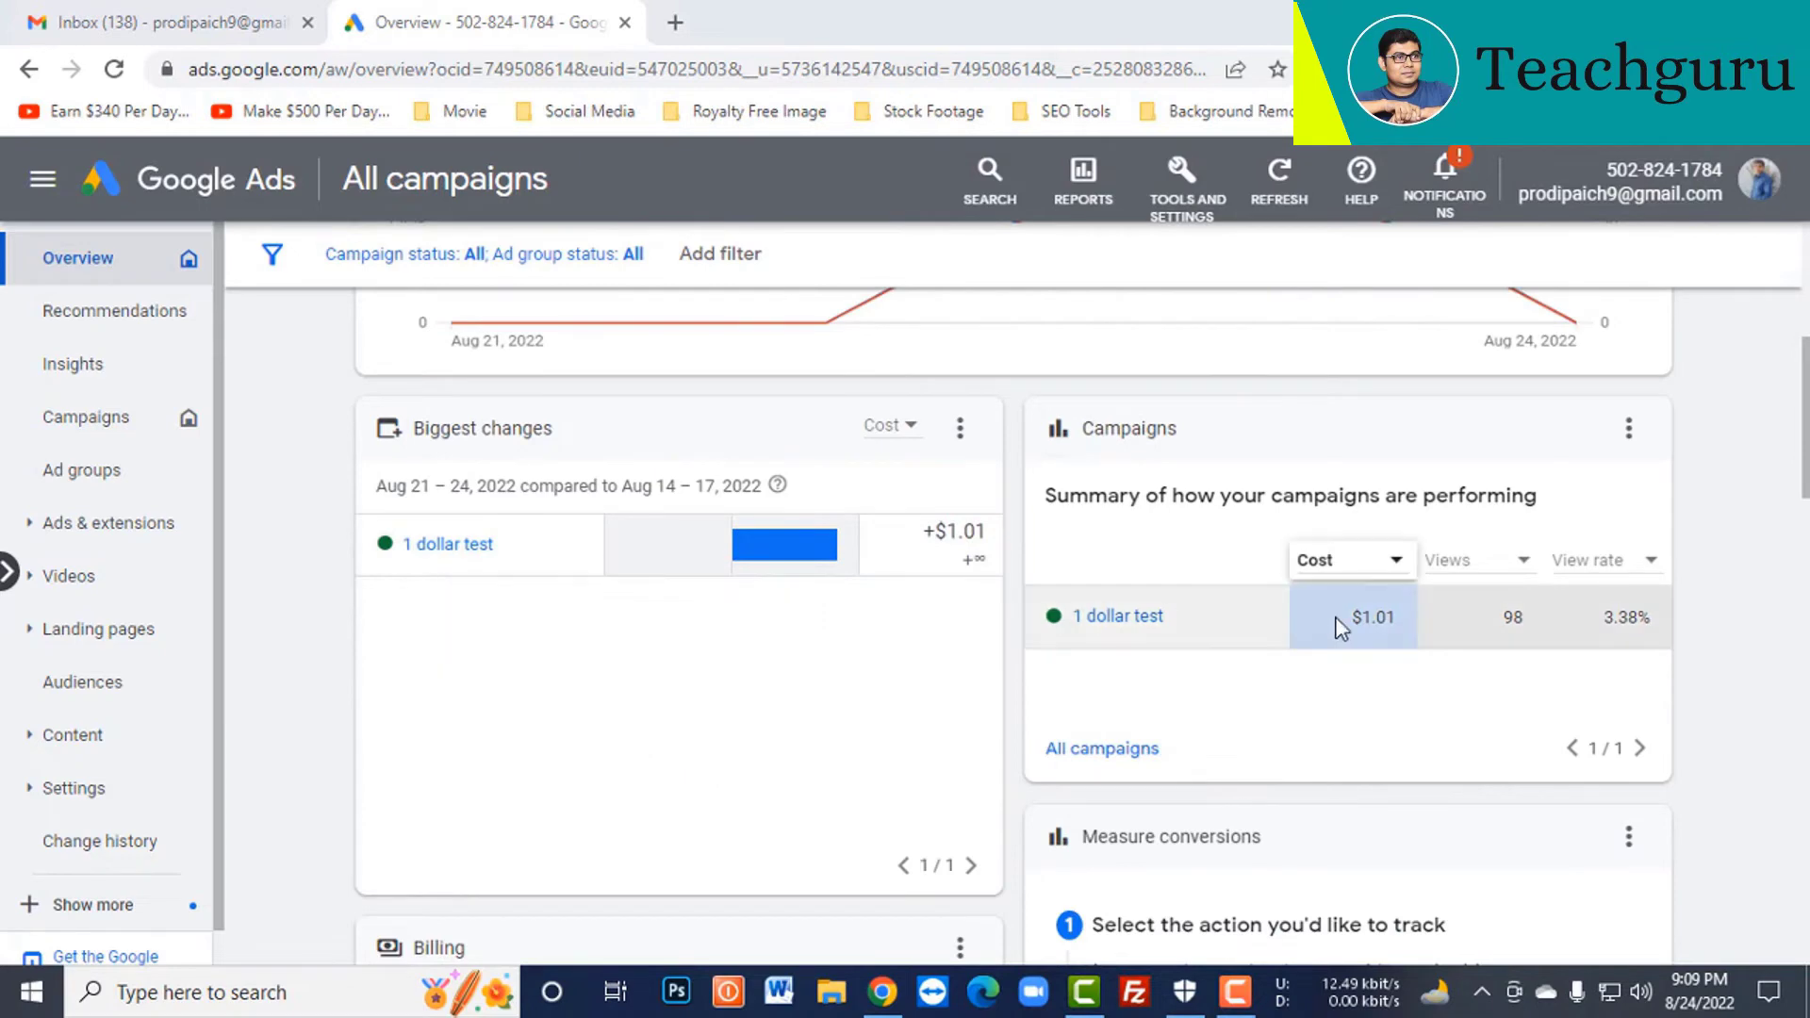
{"action": "mouse_move", "coordinate": [1344, 627]}
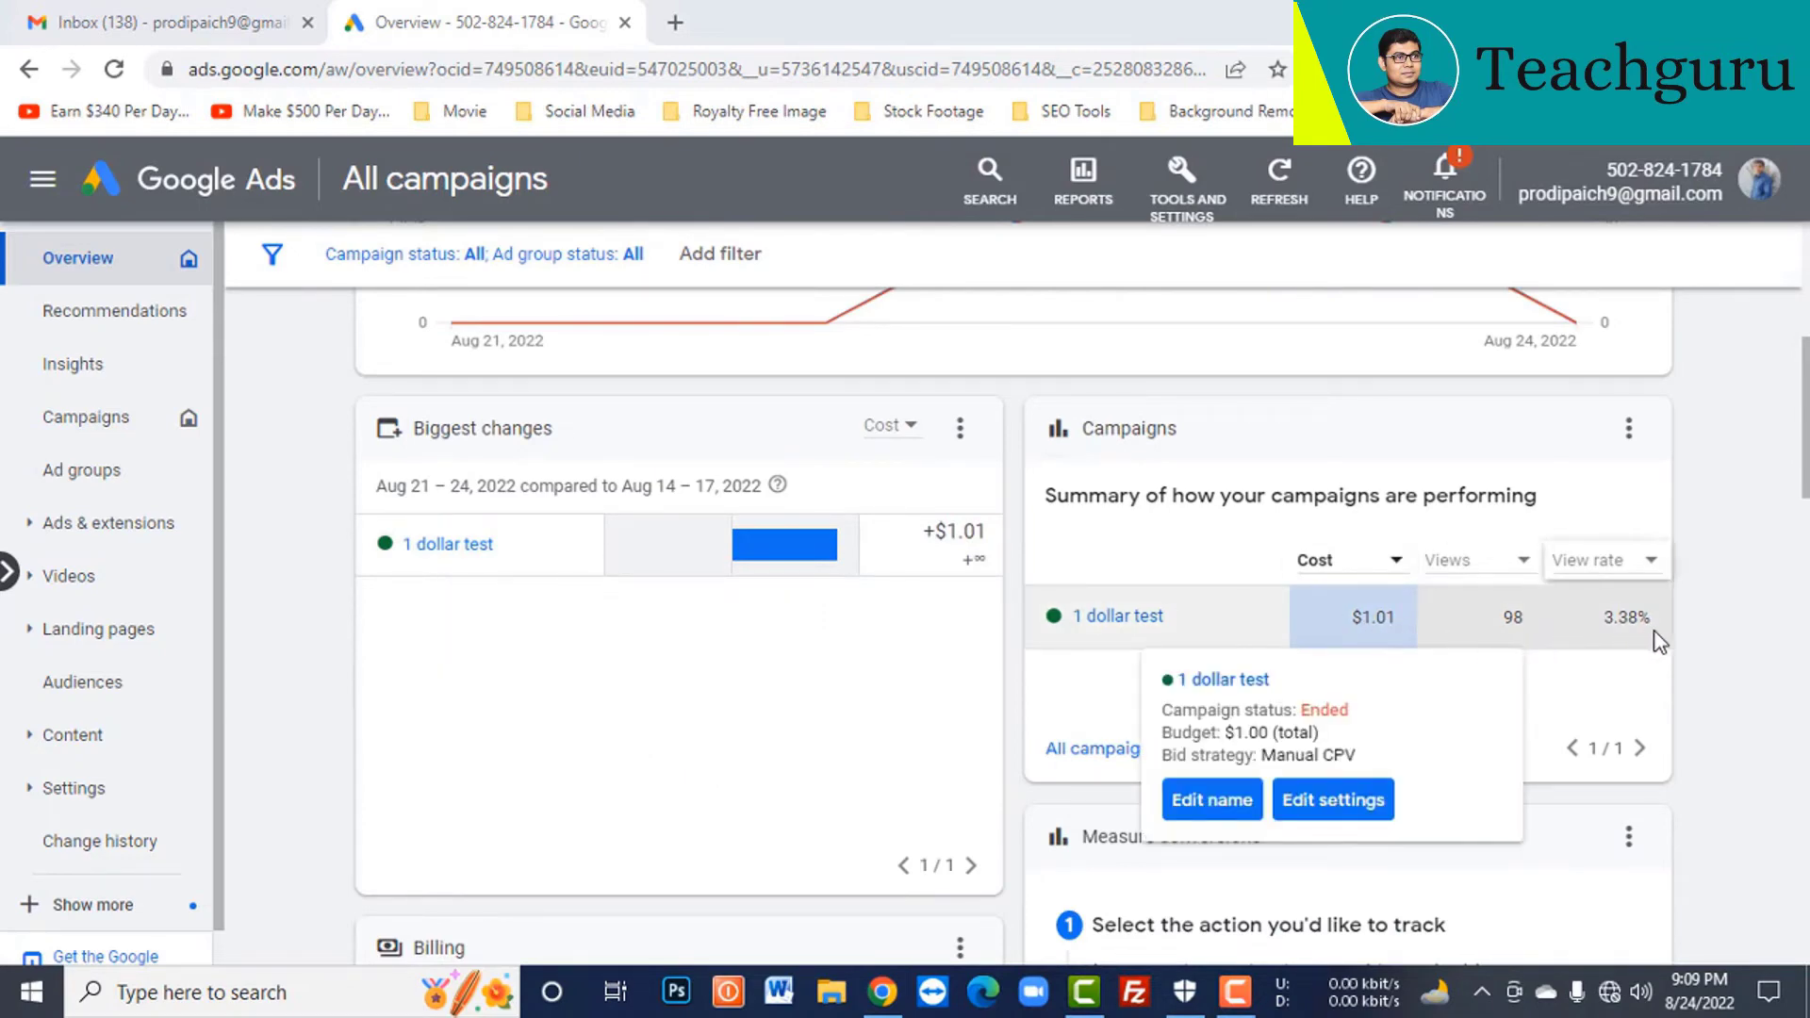
{"action": "scroll", "coordinate": [1556, 651], "scroll_direction": "down", "scroll_amount": 8}
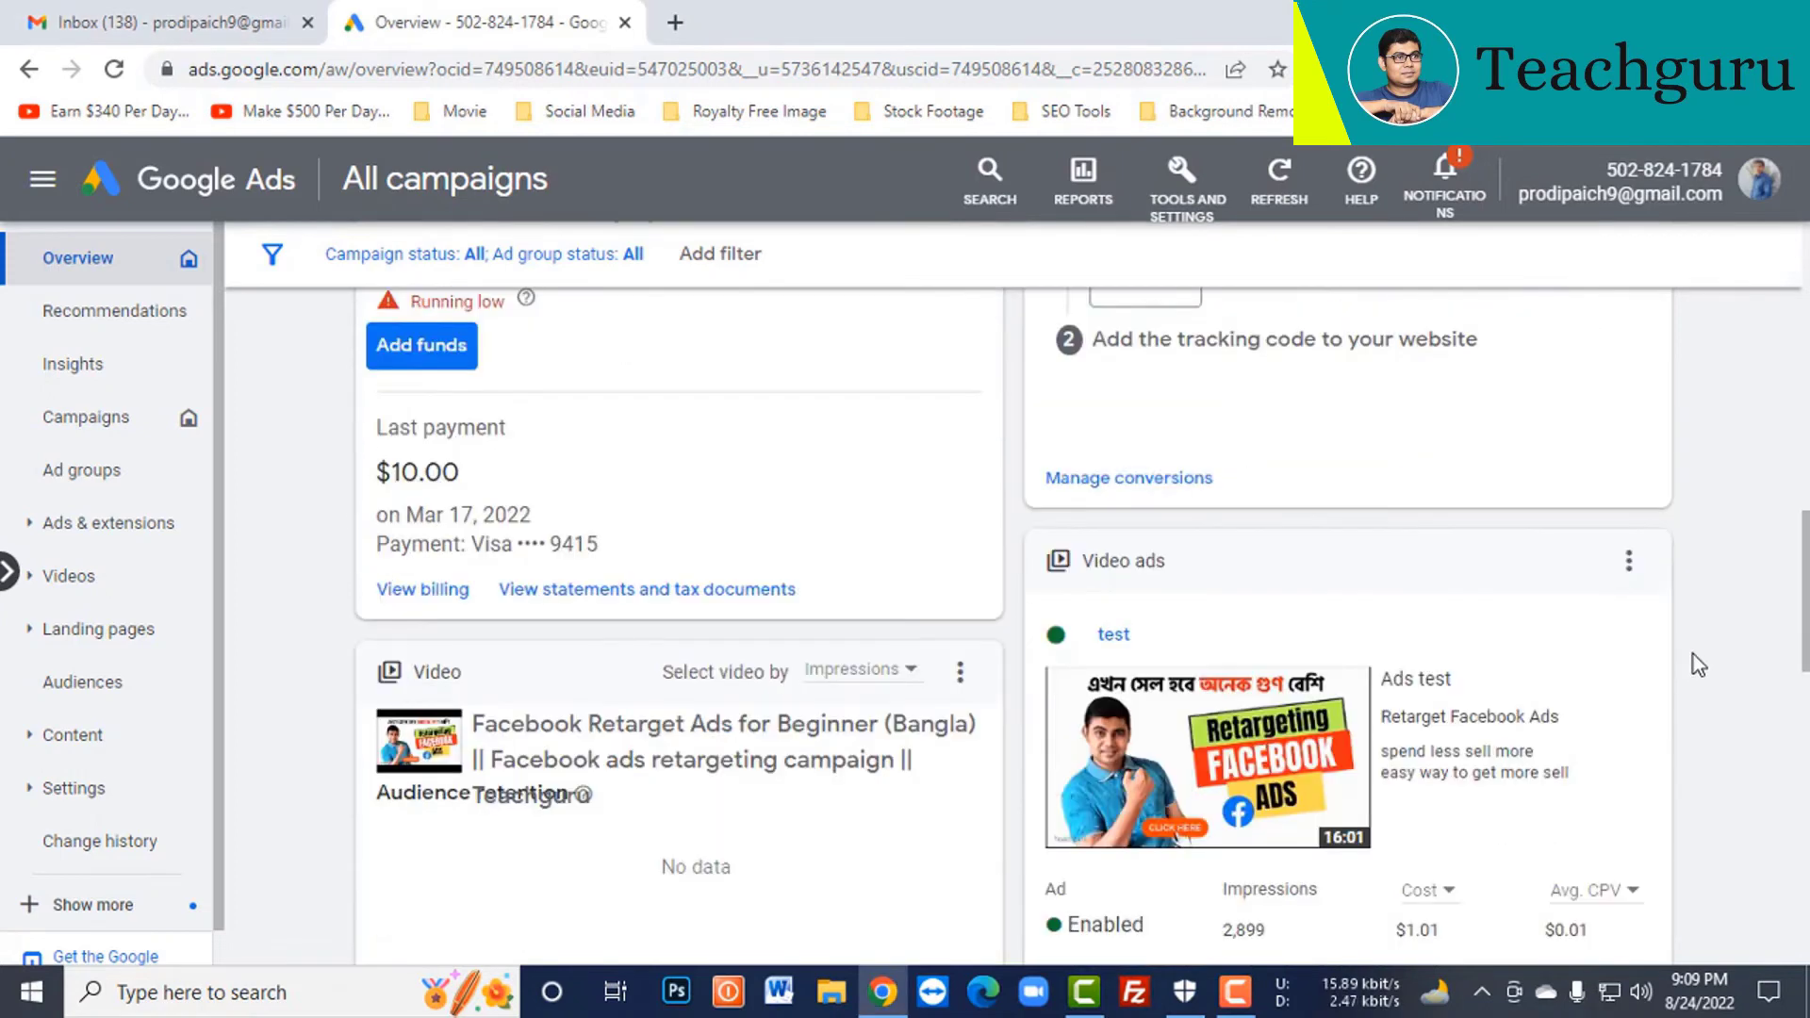
{"action": "scroll", "coordinate": [1693, 654], "scroll_direction": "down", "scroll_amount": 1}
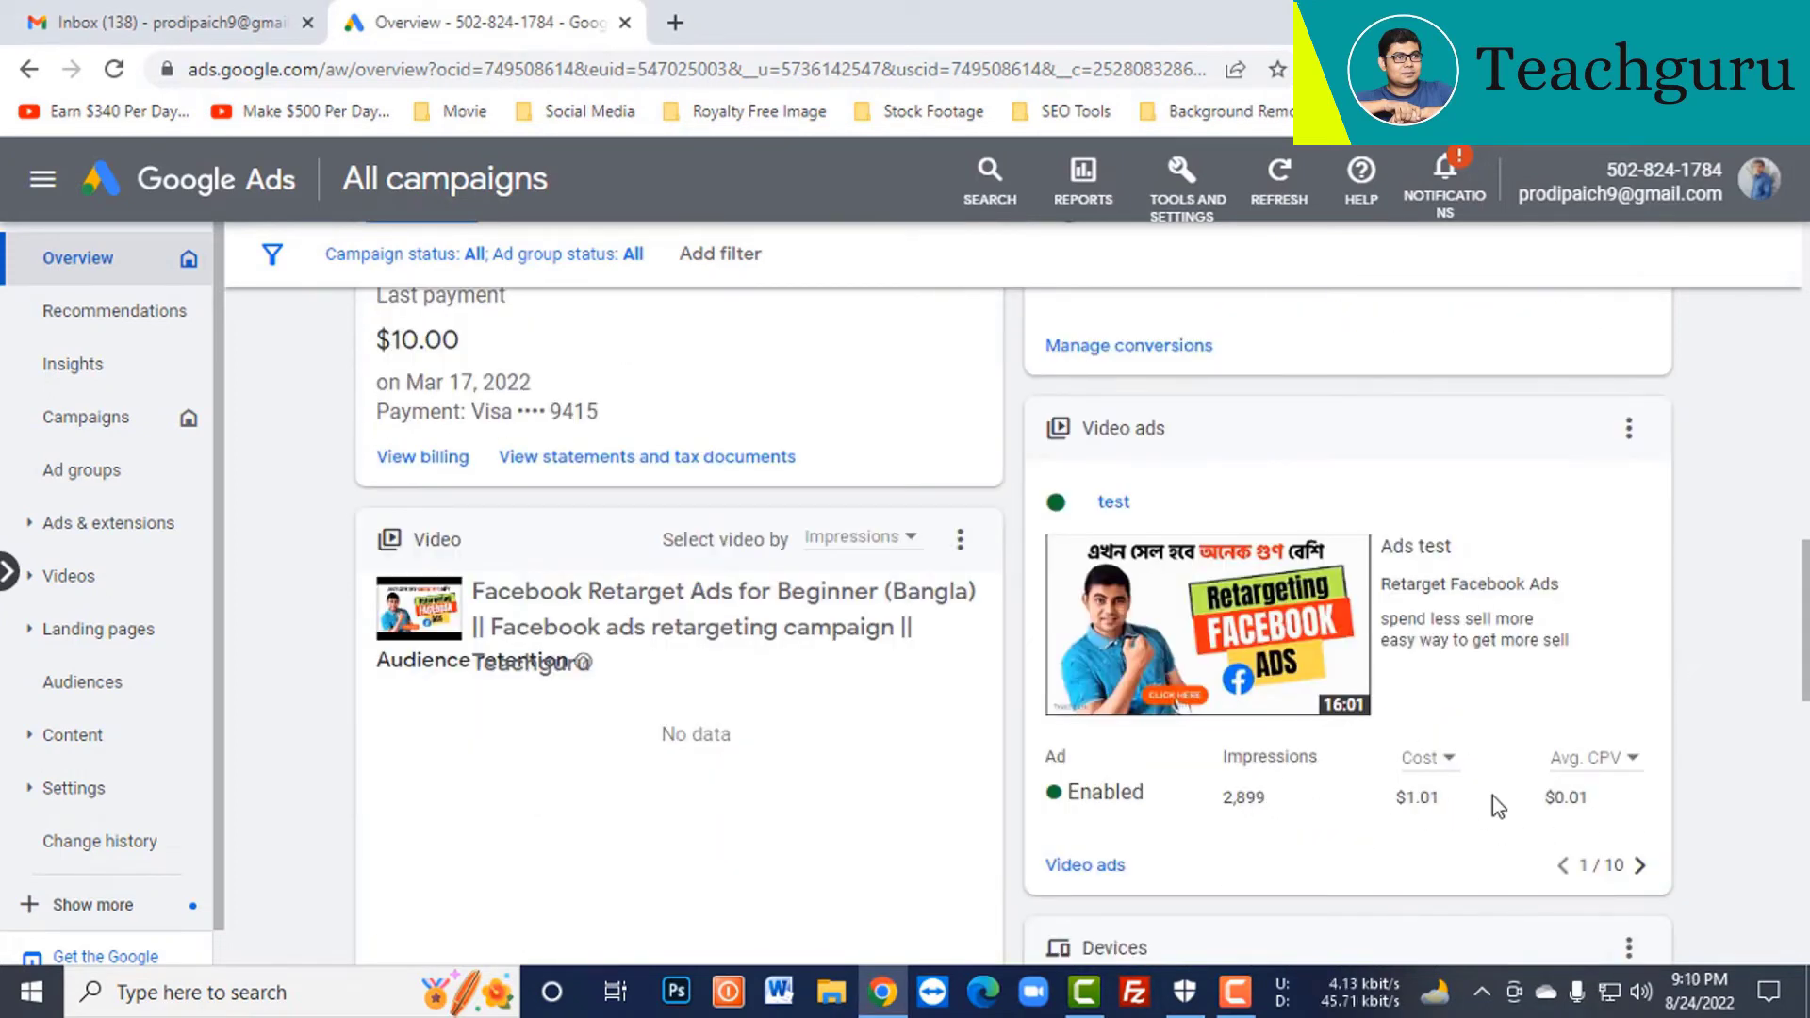
{"action": "scroll", "coordinate": [1257, 751], "scroll_direction": "down", "scroll_amount": 1}
- Show the demographics by gender and examine the male and female impressions along with the device and day-and-hour performance
{"action": "scroll", "coordinate": [1258, 751], "scroll_direction": "down", "scroll_amount": 3}
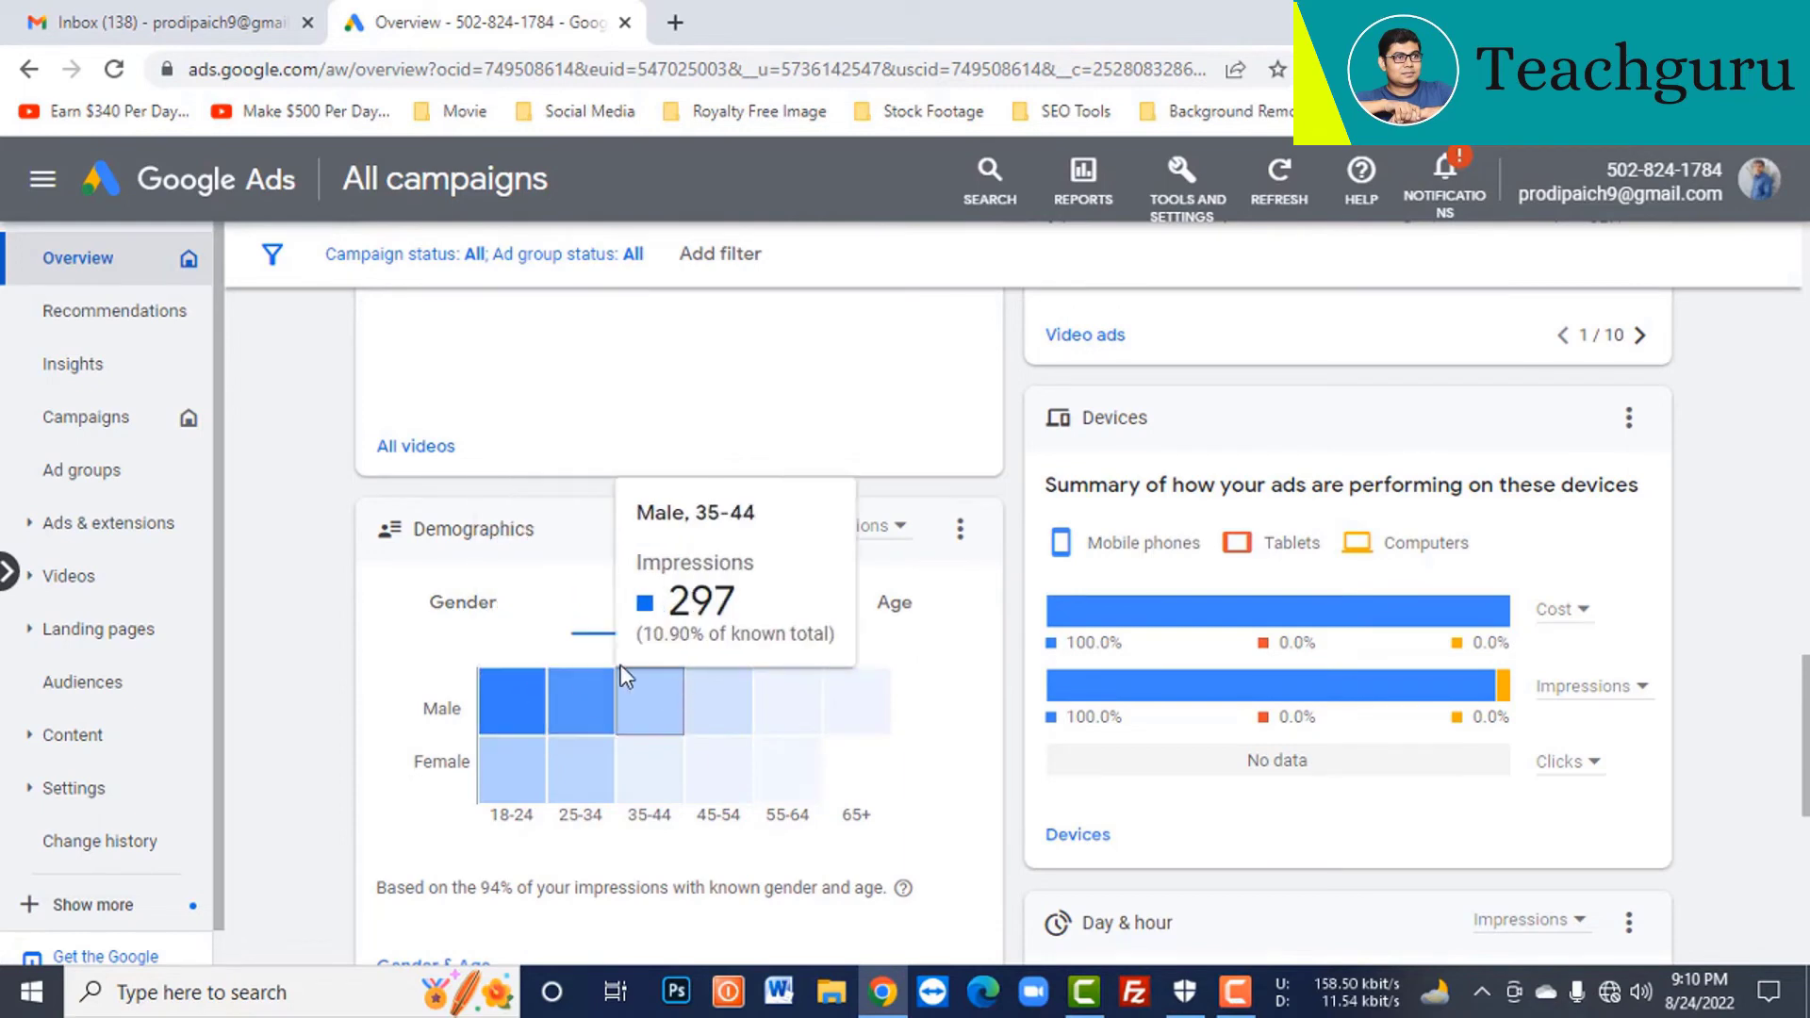
{"action": "left_click", "coordinate": [463, 620]}
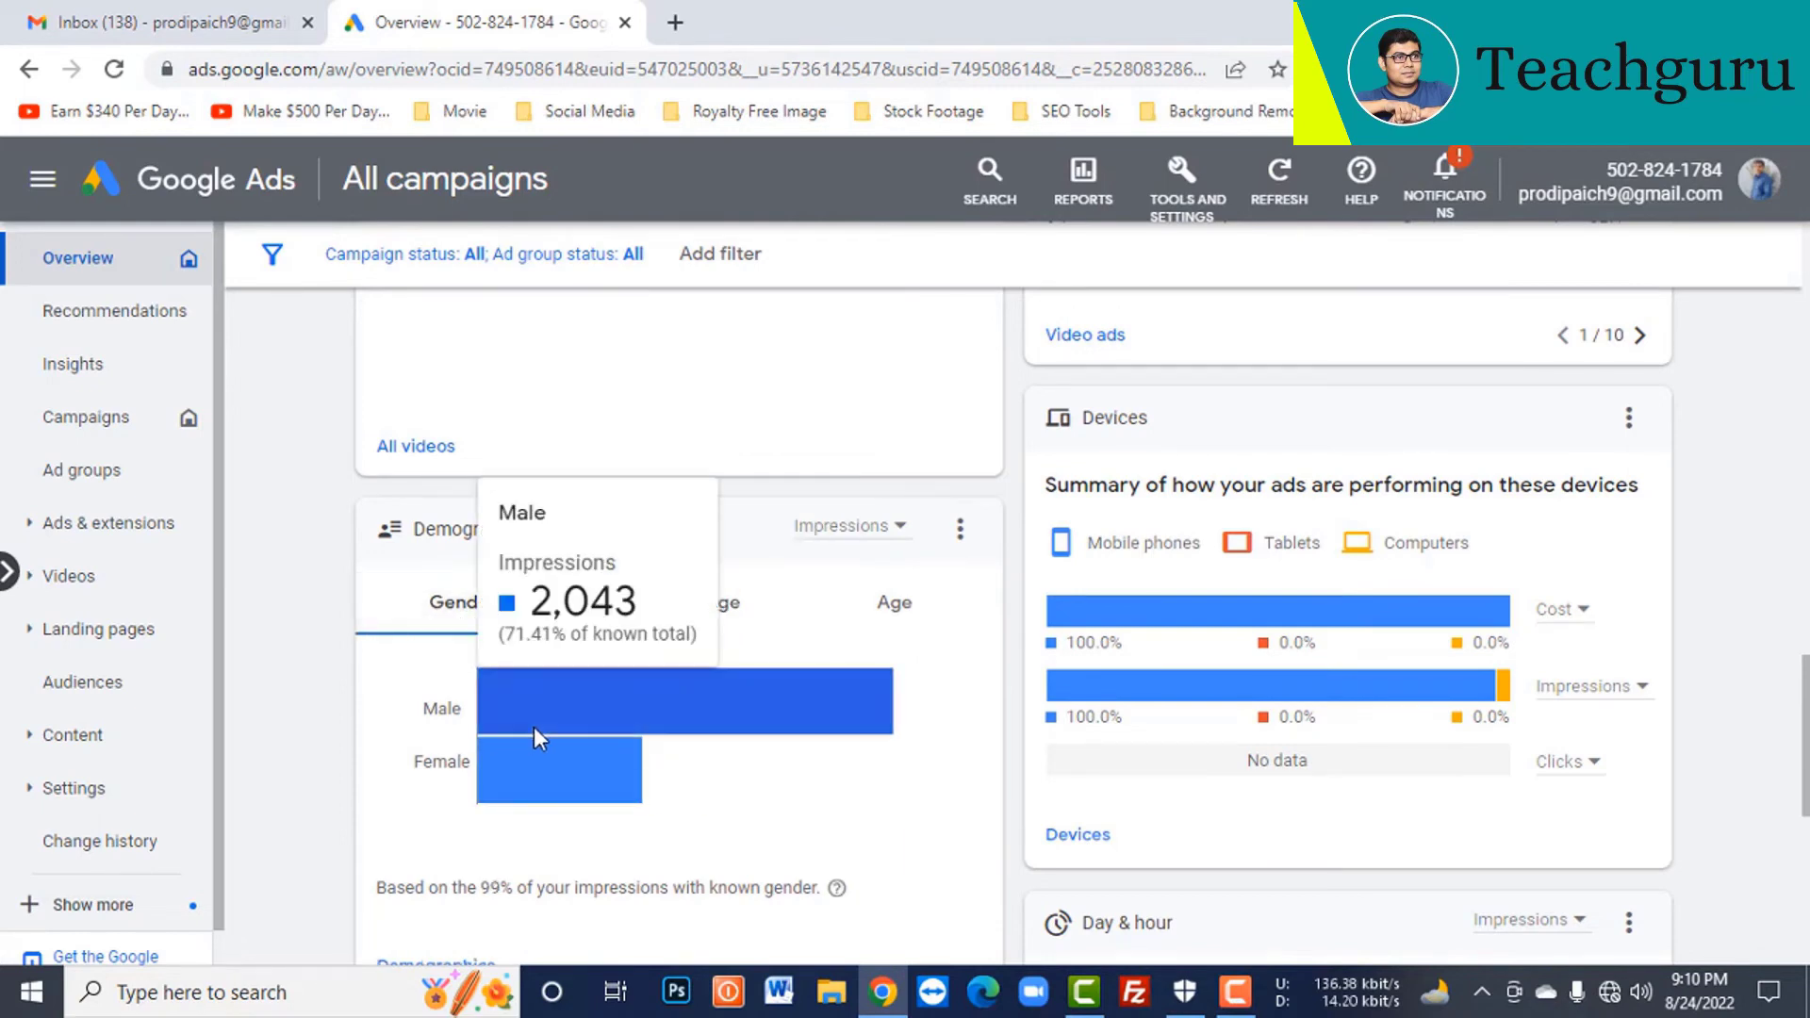
{"action": "mouse_move", "coordinate": [774, 707]}
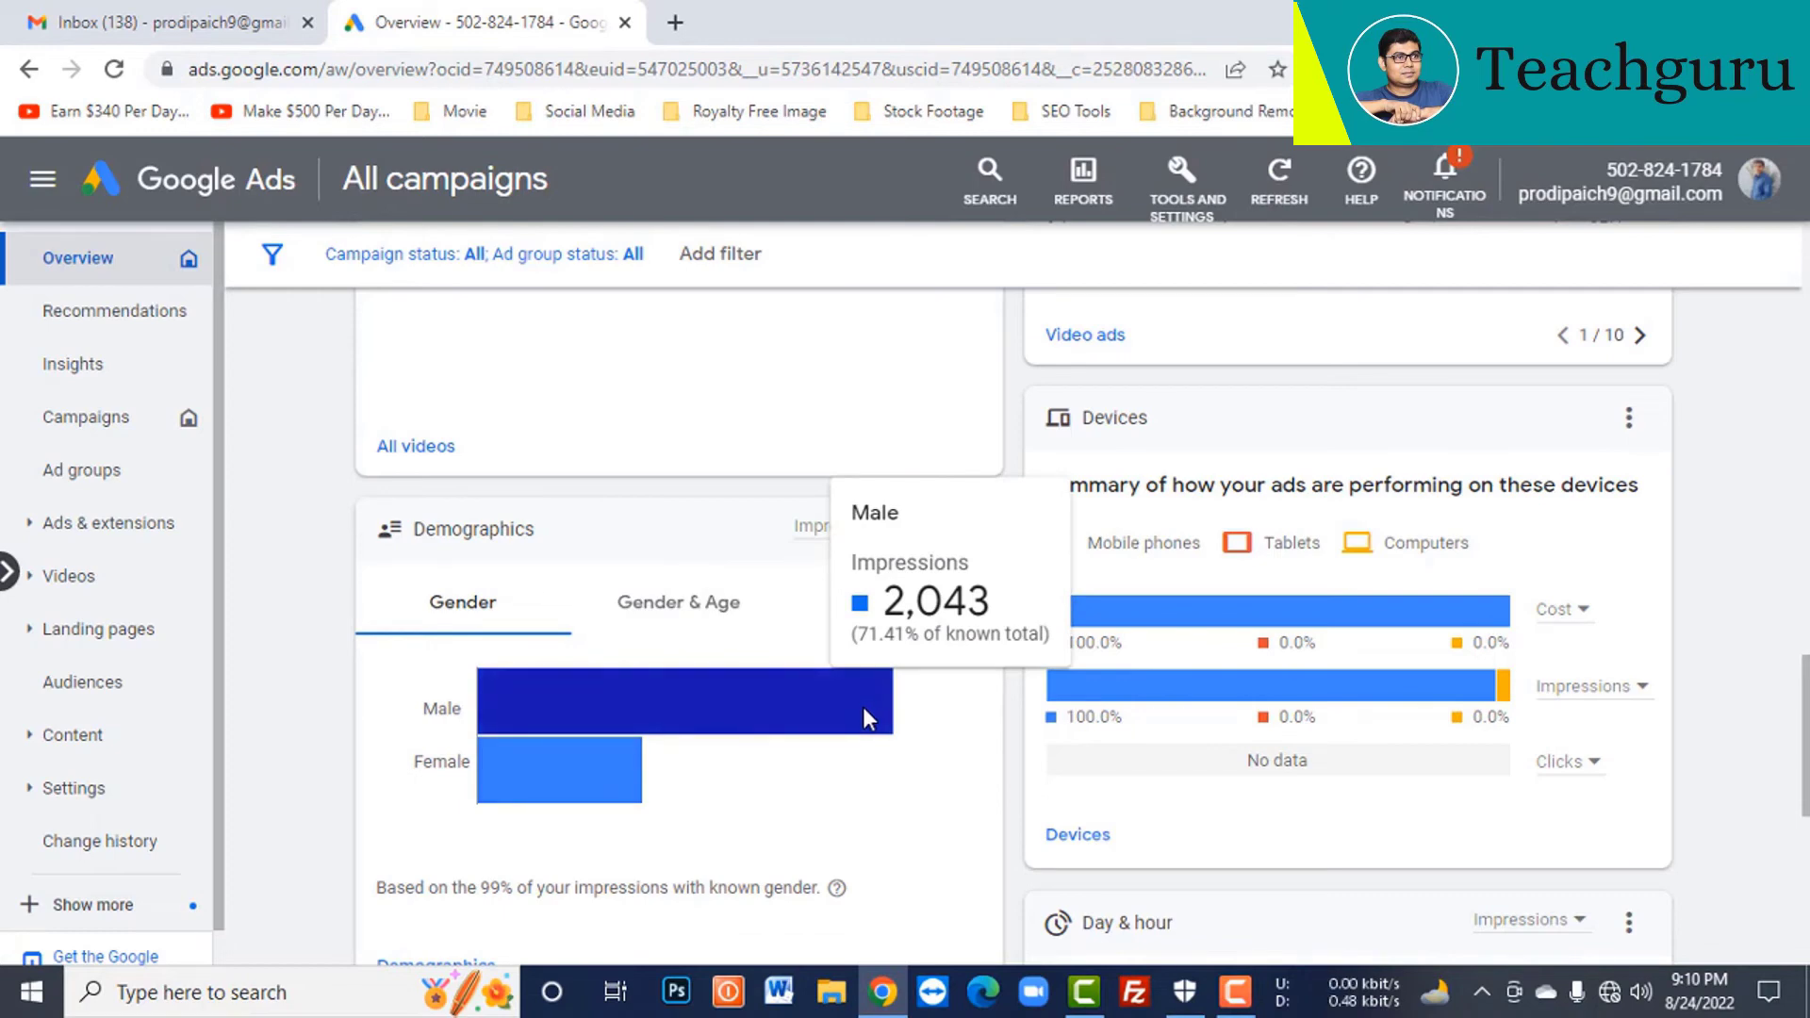
{"action": "mouse_move", "coordinate": [599, 759]}
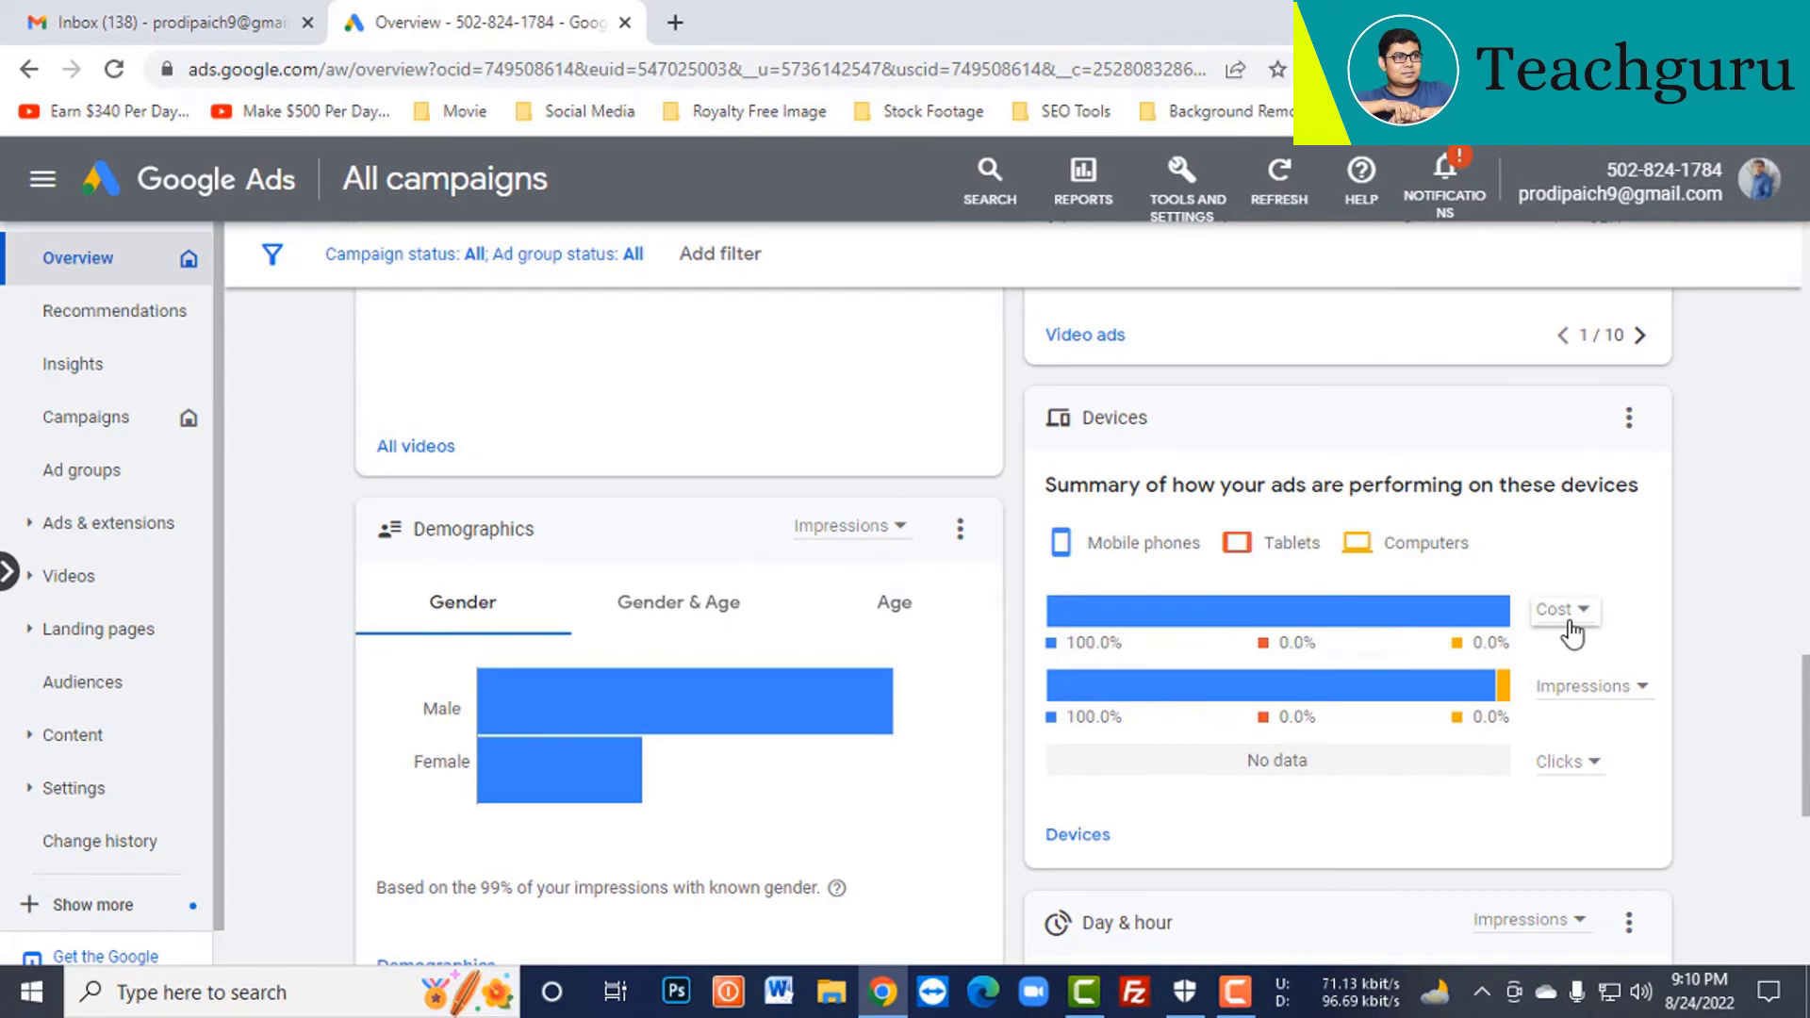
{"action": "scroll", "coordinate": [1598, 622], "scroll_direction": "down", "scroll_amount": 1}
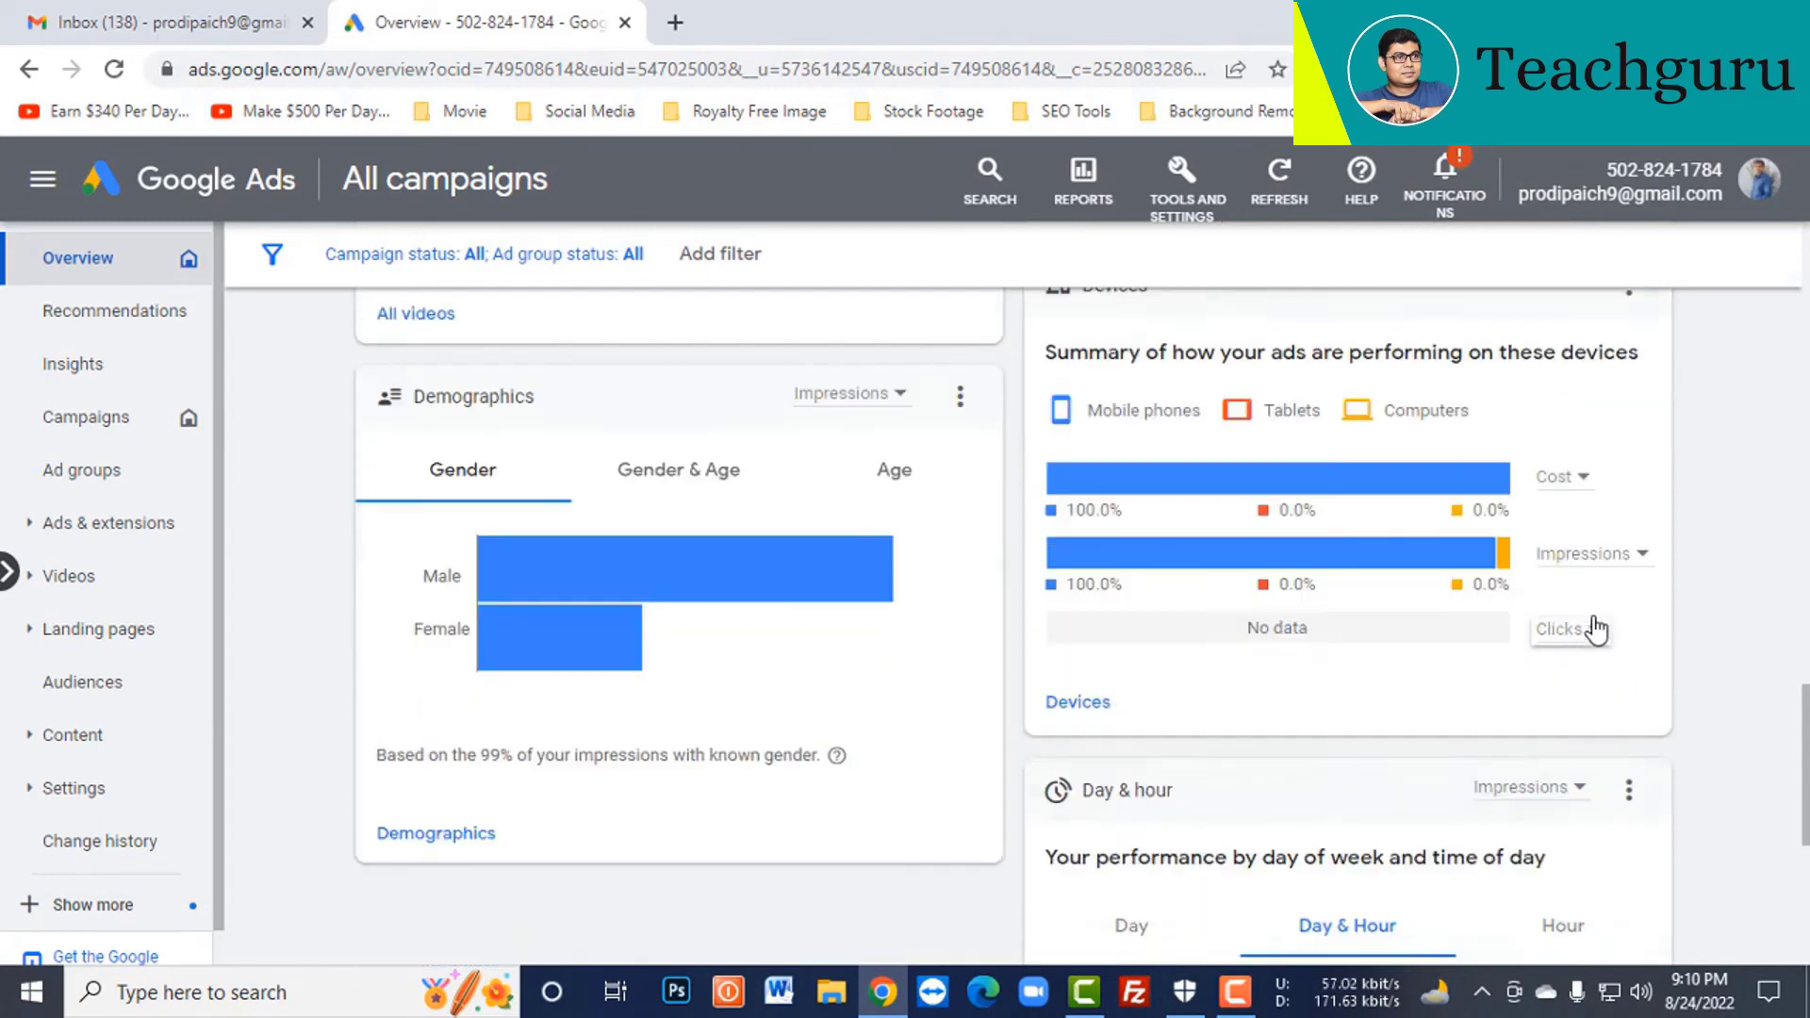
{"action": "scroll", "coordinate": [1597, 627], "scroll_direction": "down", "scroll_amount": 2}
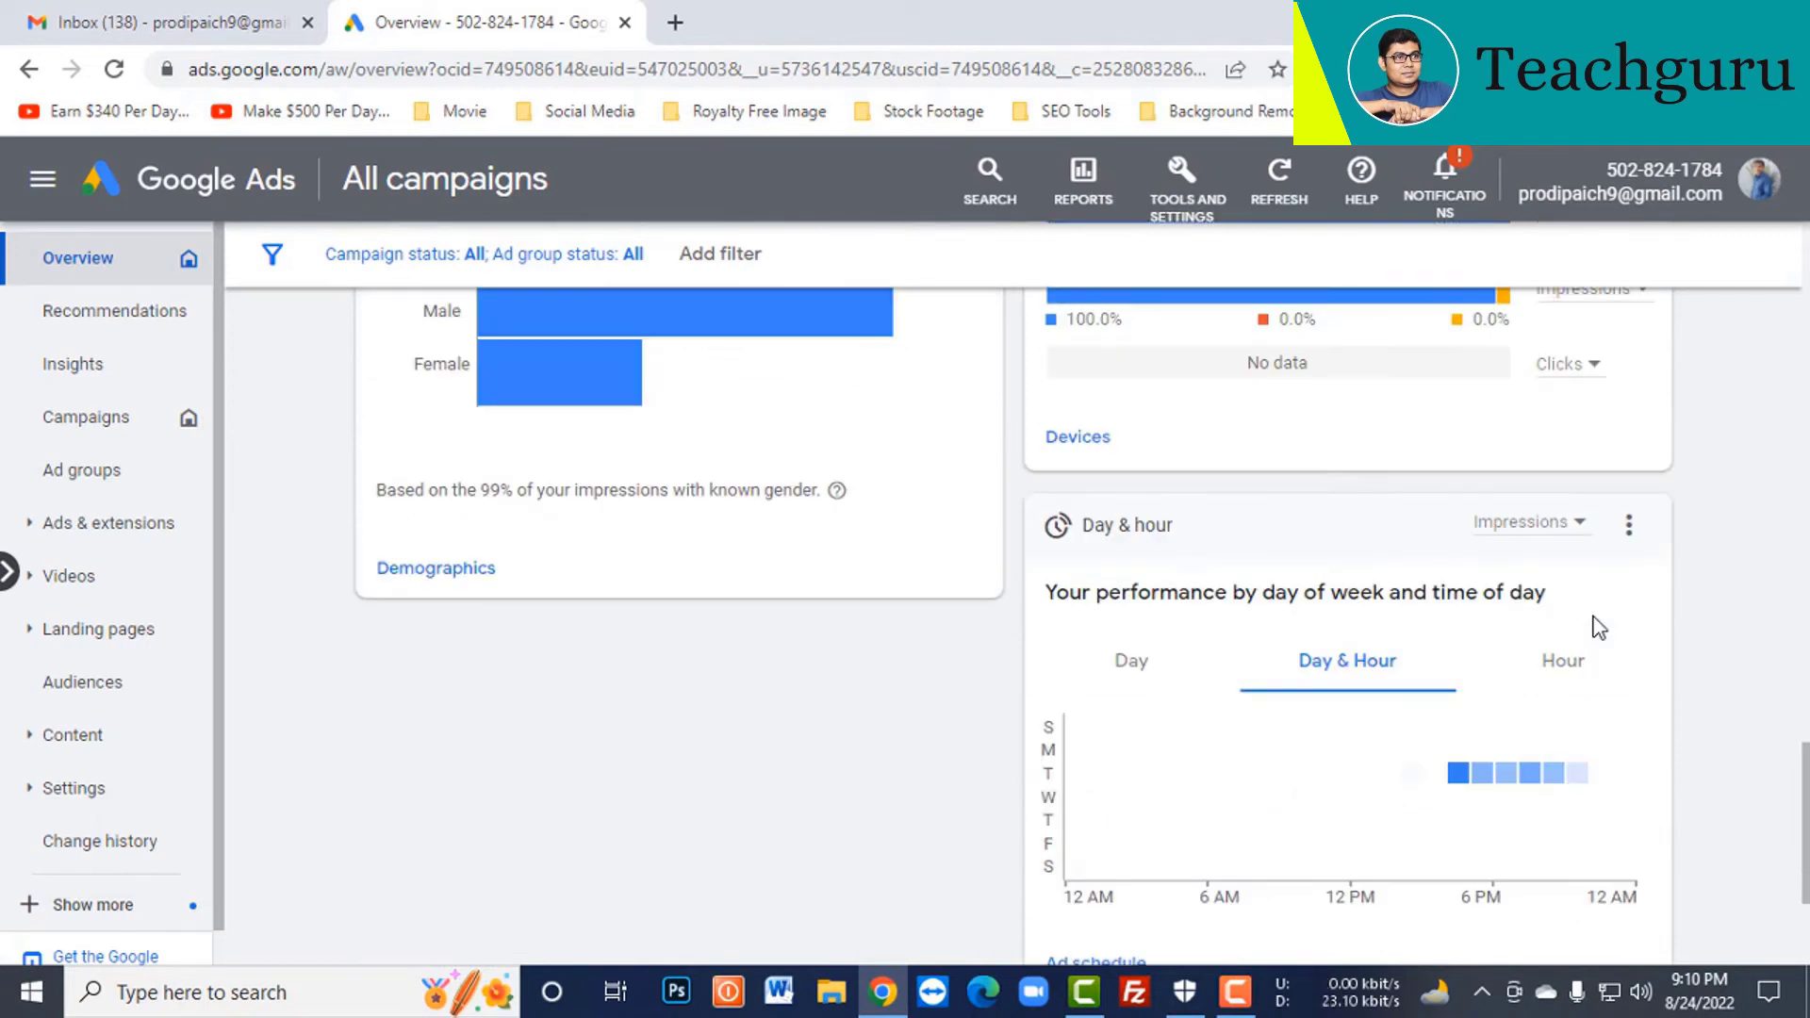
{"action": "scroll", "coordinate": [1597, 628], "scroll_direction": "down", "scroll_amount": 2}
{"action": "scroll", "coordinate": [1597, 628], "scroll_direction": "up", "scroll_amount": 5}
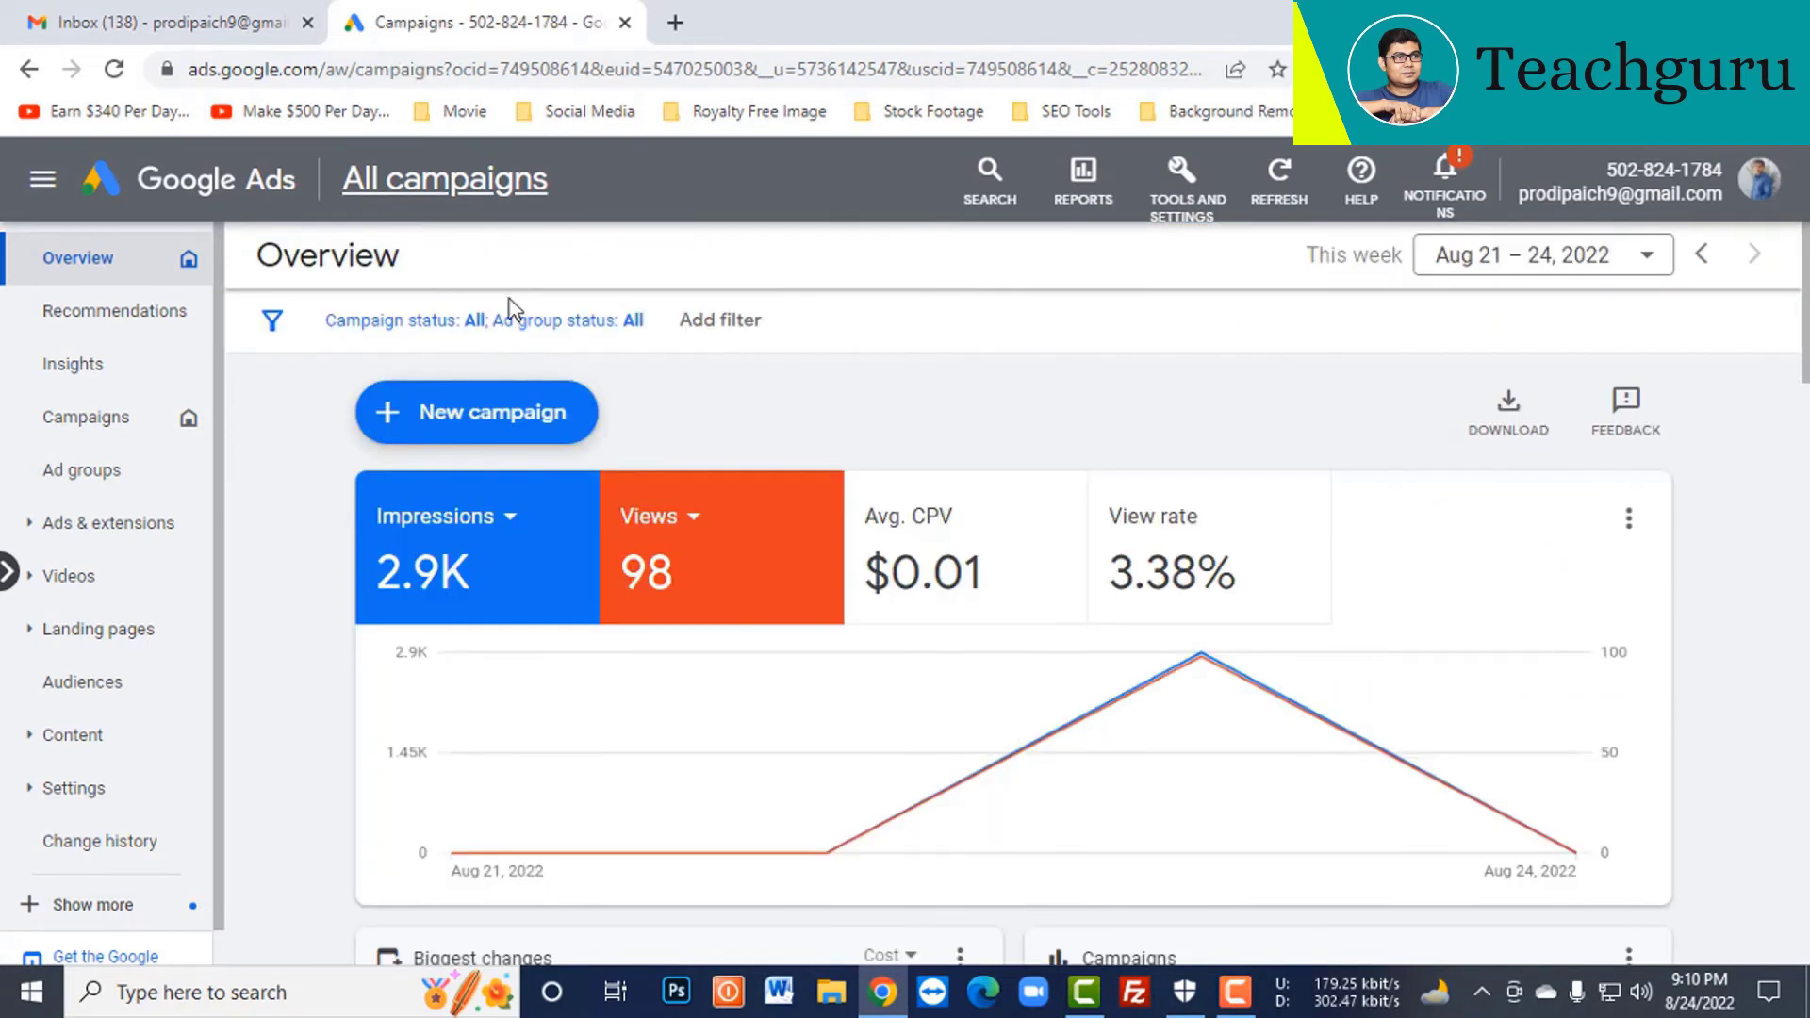
- Open the list of all campaigns, check the performance and cost columns for "1 dollar test", and pause that campaign
{"action": "left_click", "coordinate": [511, 192]}
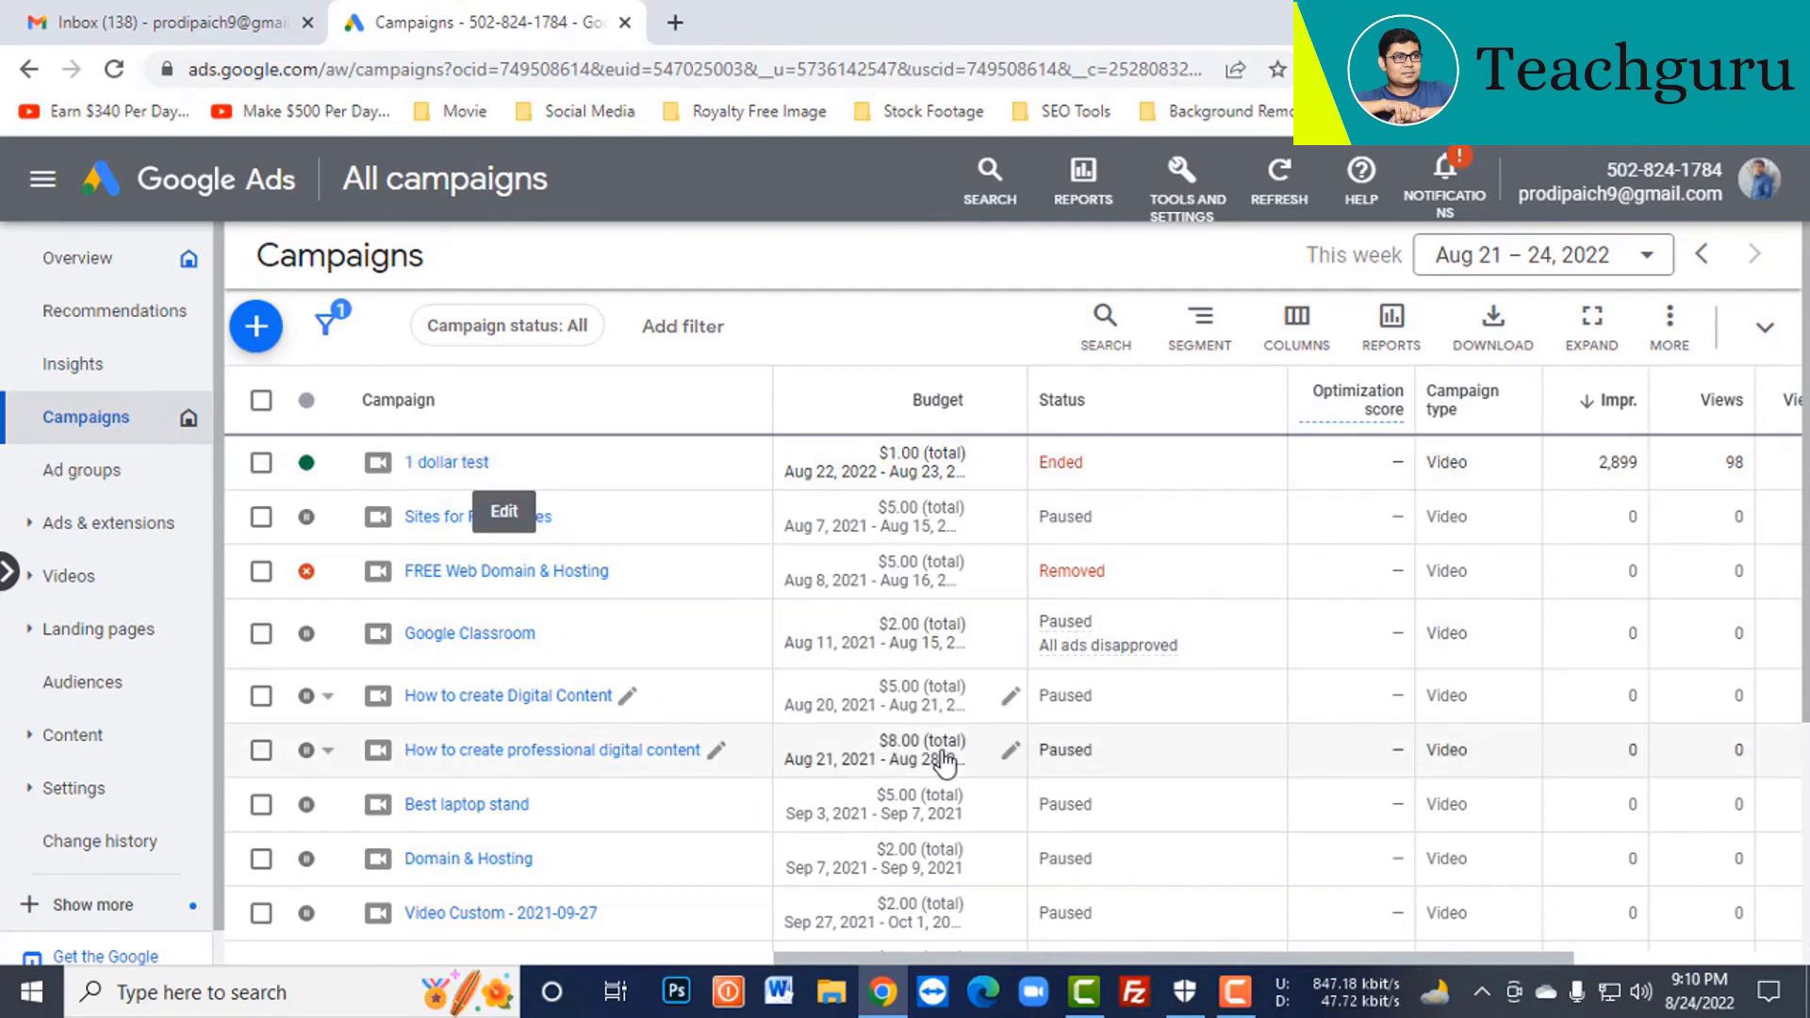
{"action": "left_click_drag", "start_coordinate": [1113, 954], "coordinate": [1335, 950]}
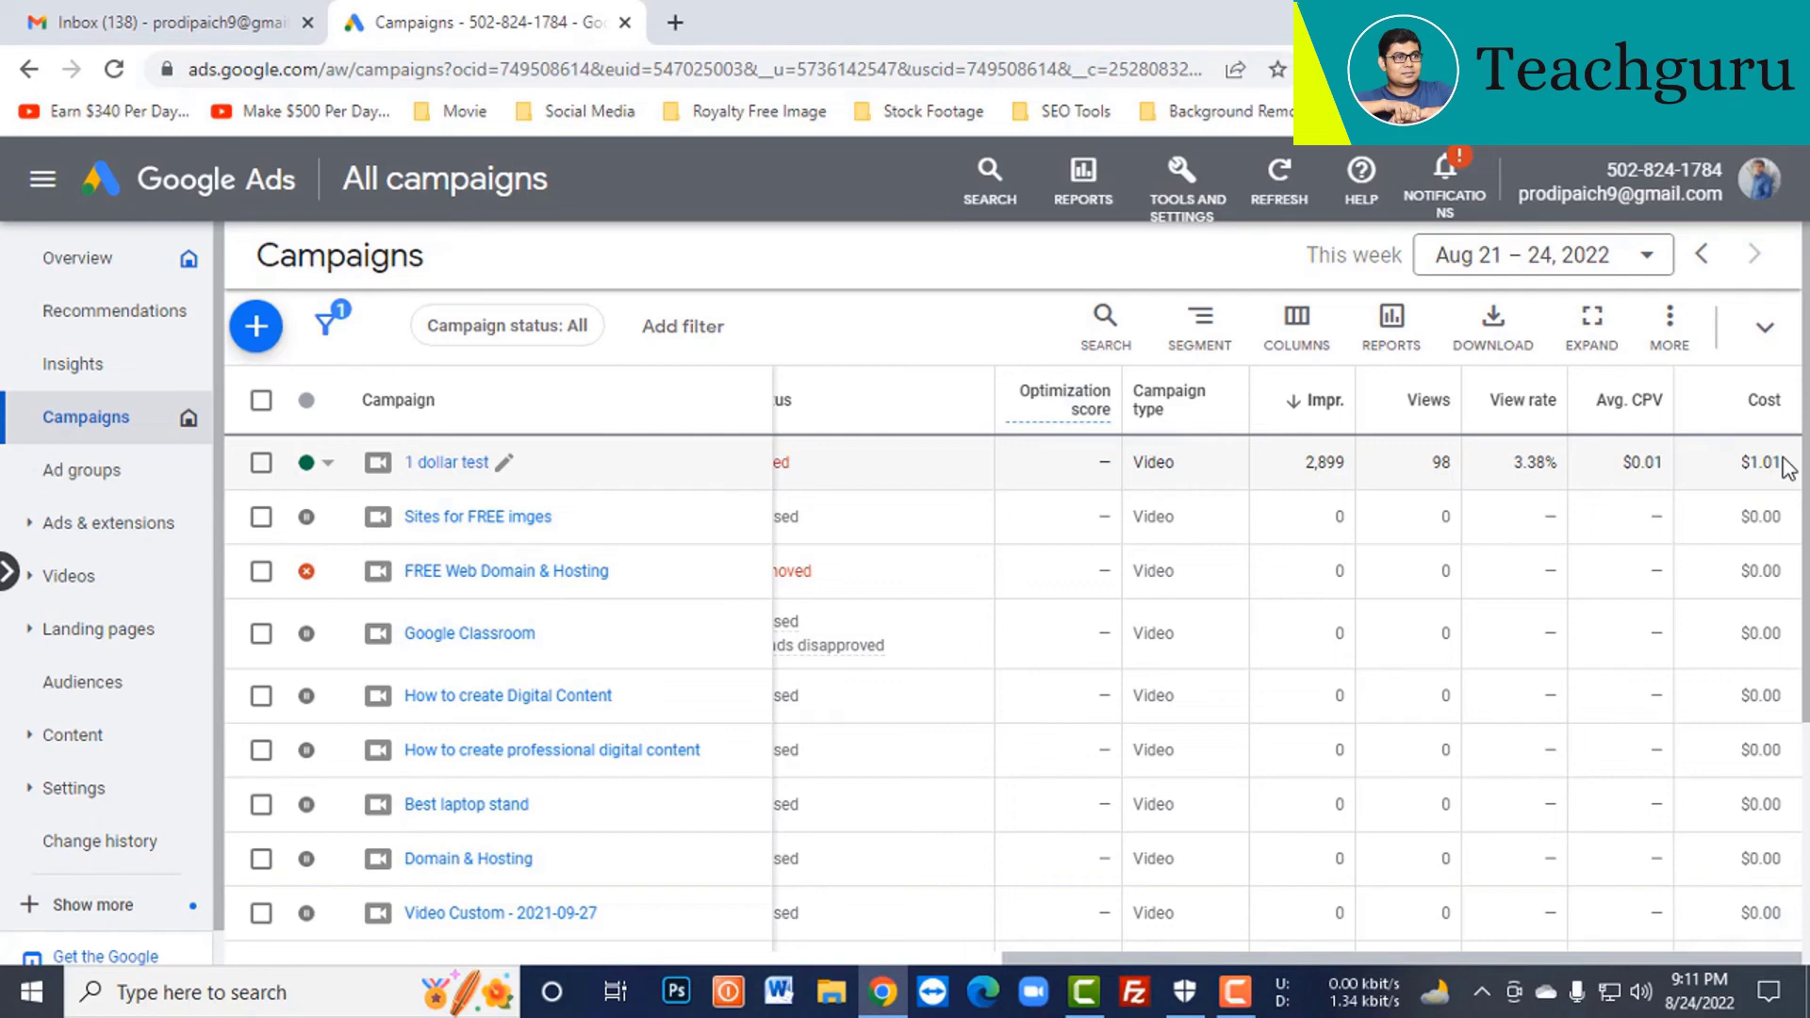
{"action": "left_click", "coordinate": [325, 467]}
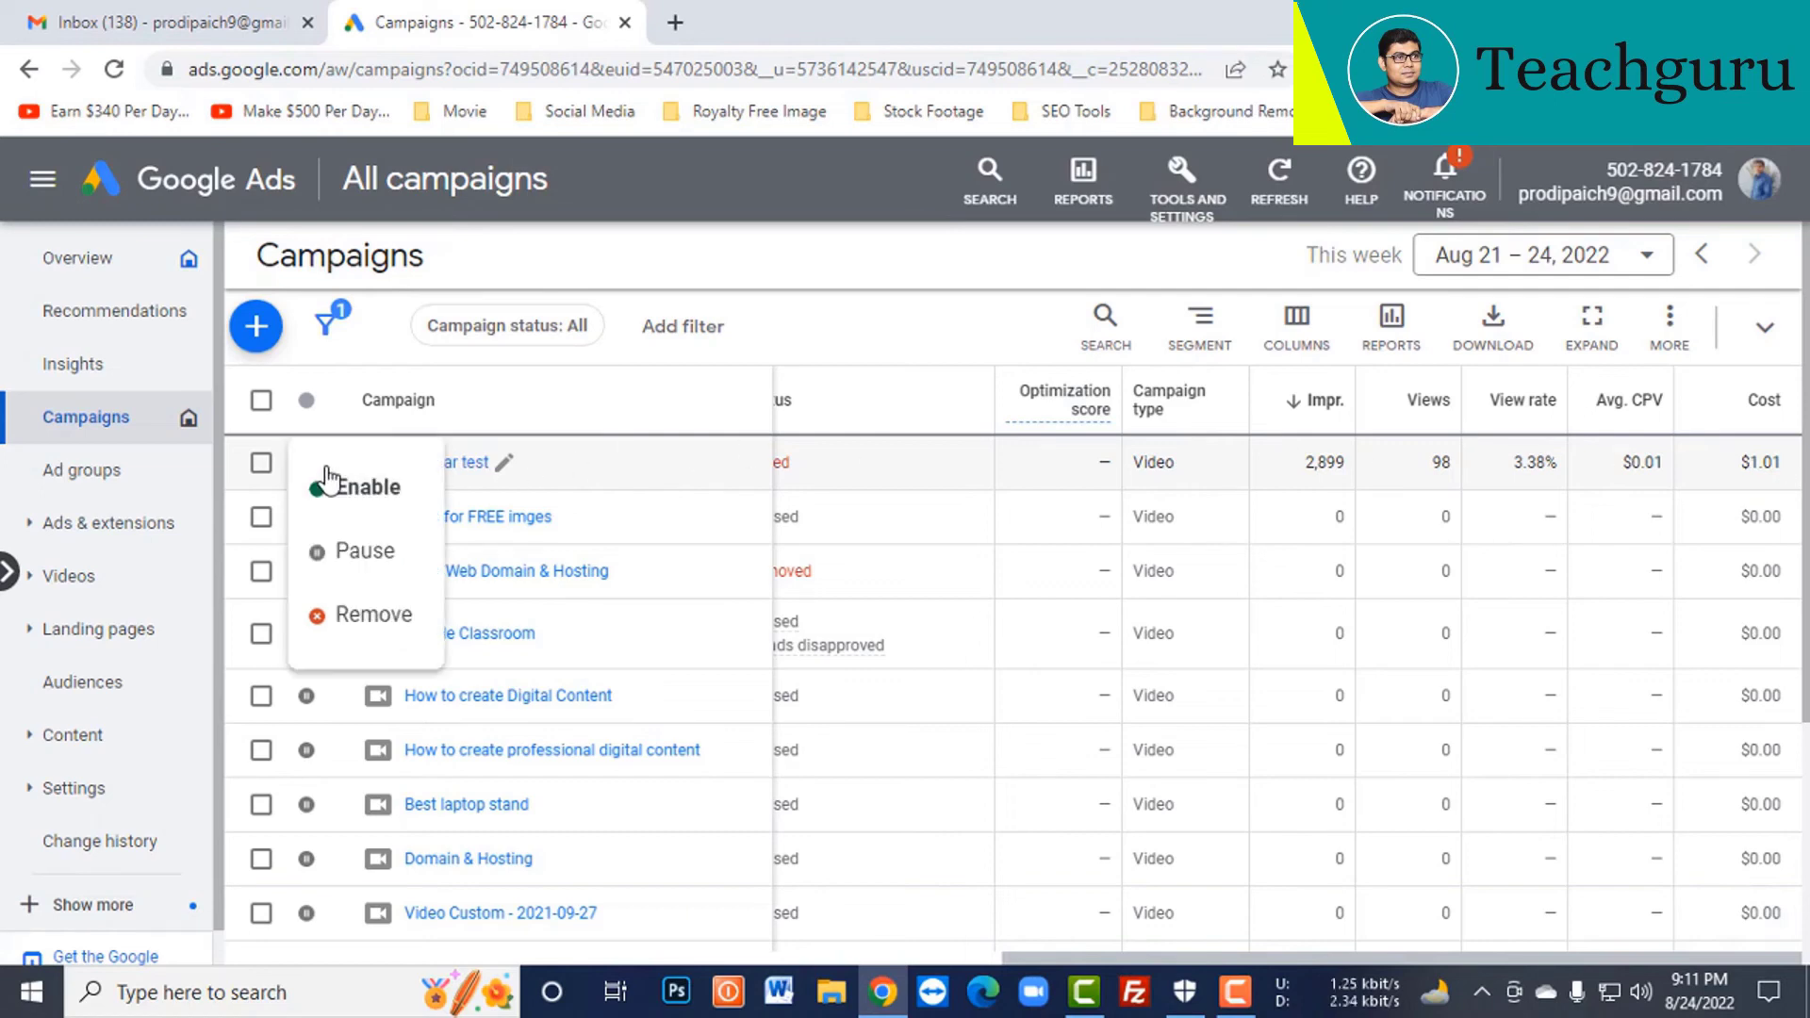
{"action": "left_click", "coordinate": [347, 551]}
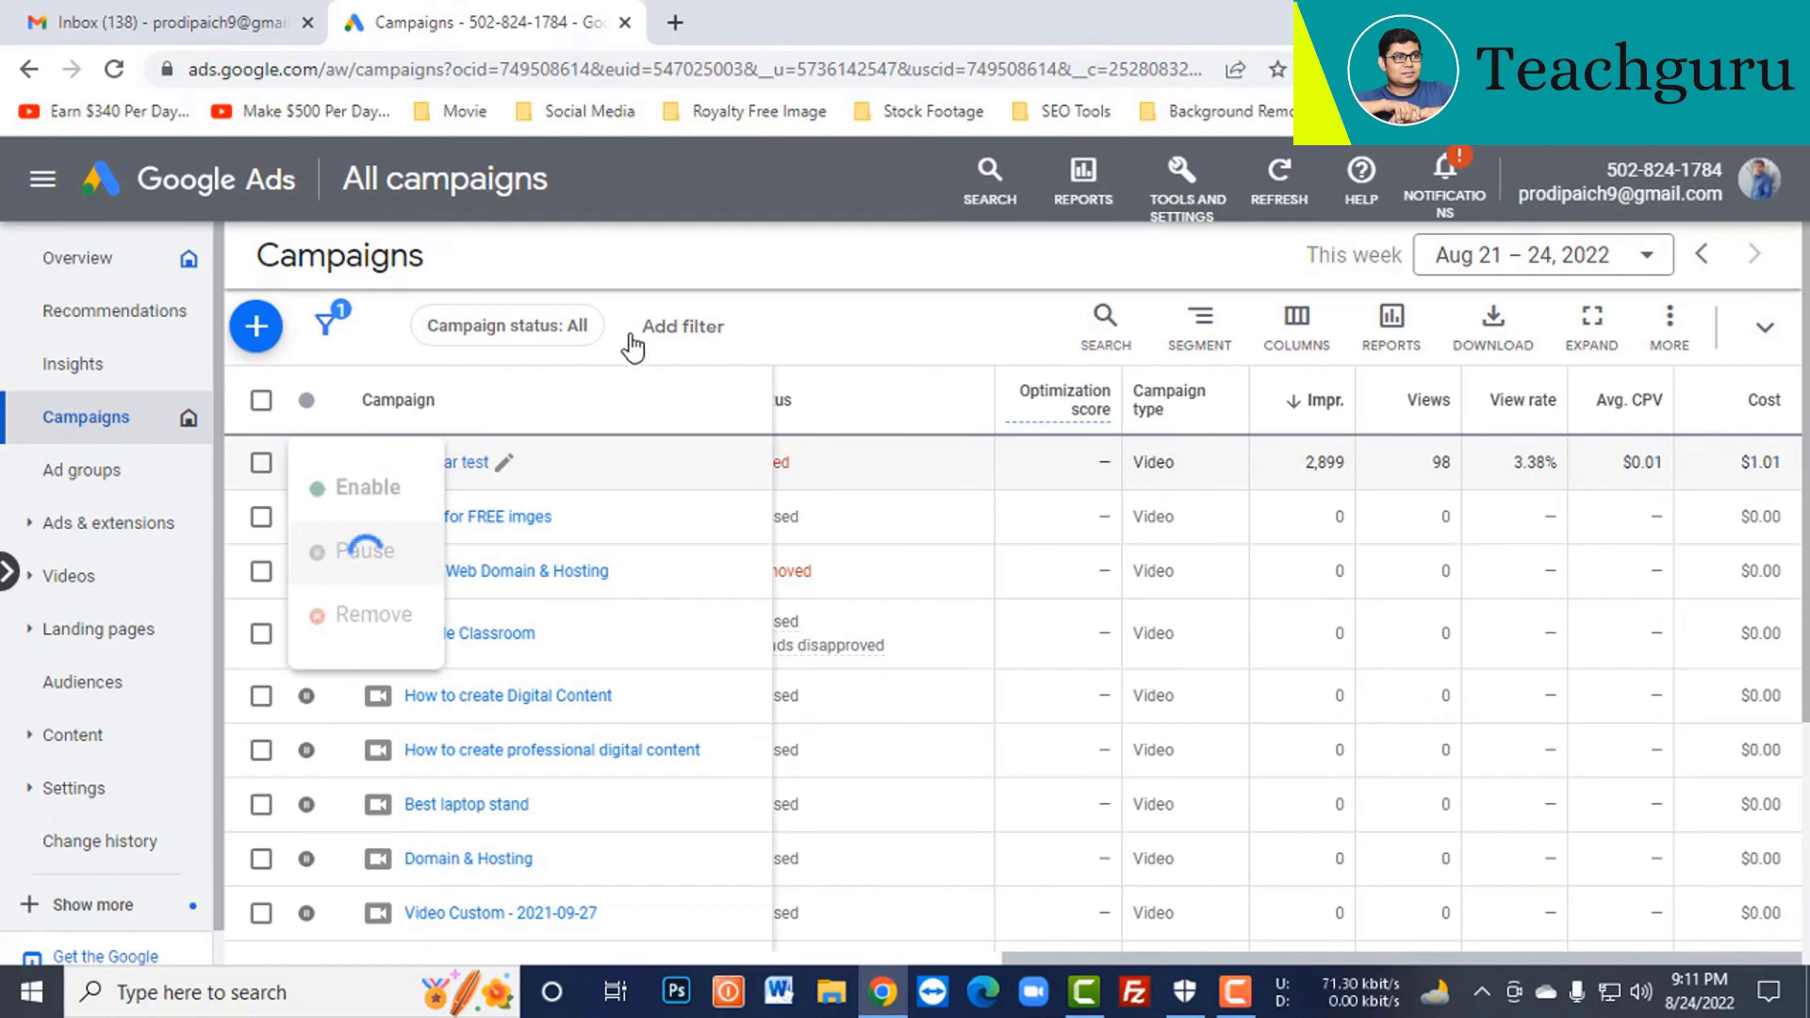